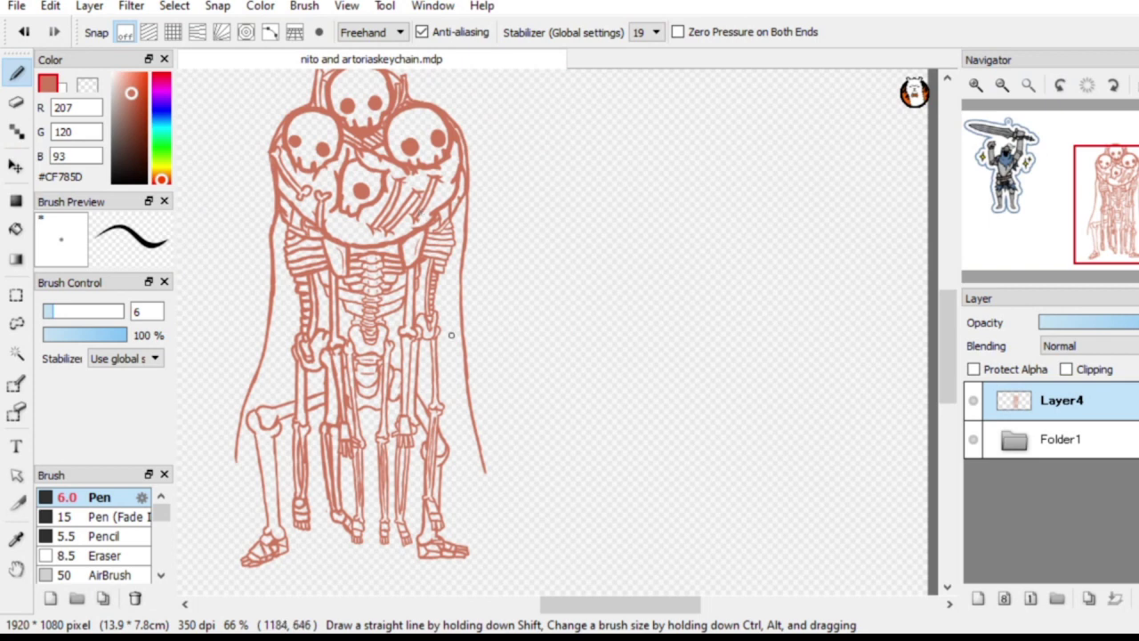
Draw a broad curved blade outline with a small notch at its wide end beside the skeleton figure
drag(462, 342, 669, 370)
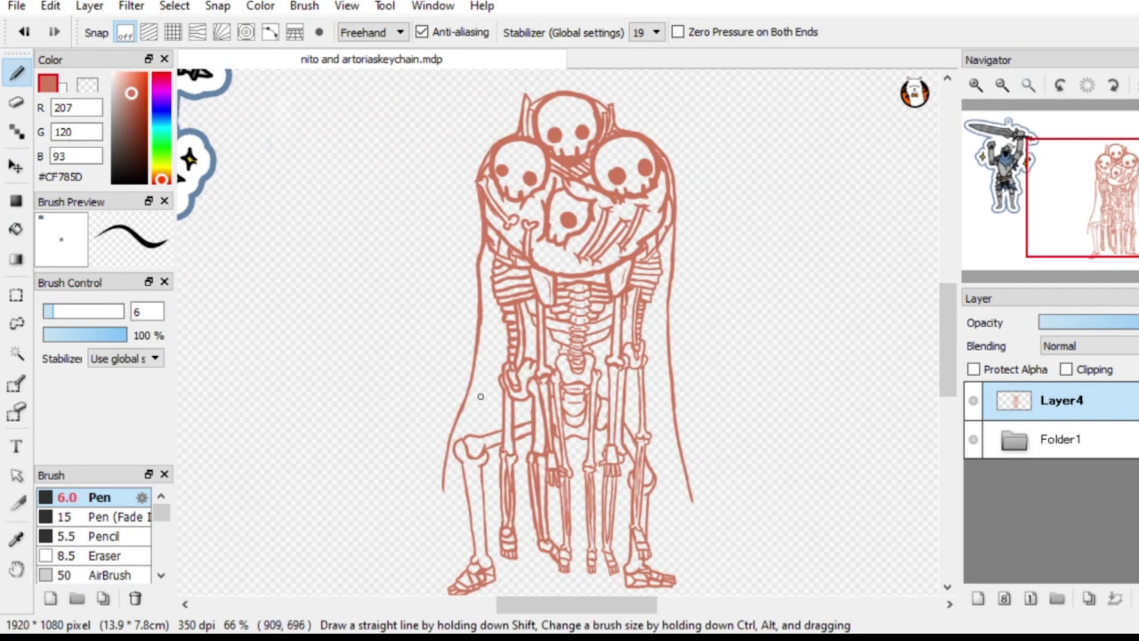
mouse_move(395, 419)
mouse_down()
mouse_move(409, 447)
mouse_move(365, 402)
mouse_move(325, 425)
mouse_move(448, 340)
mouse_move(344, 412)
mouse_move(307, 416)
mouse_move(361, 446)
mouse_move(433, 448)
mouse_move(512, 398)
mouse_move(529, 379)
mouse_move(523, 357)
mouse_up()
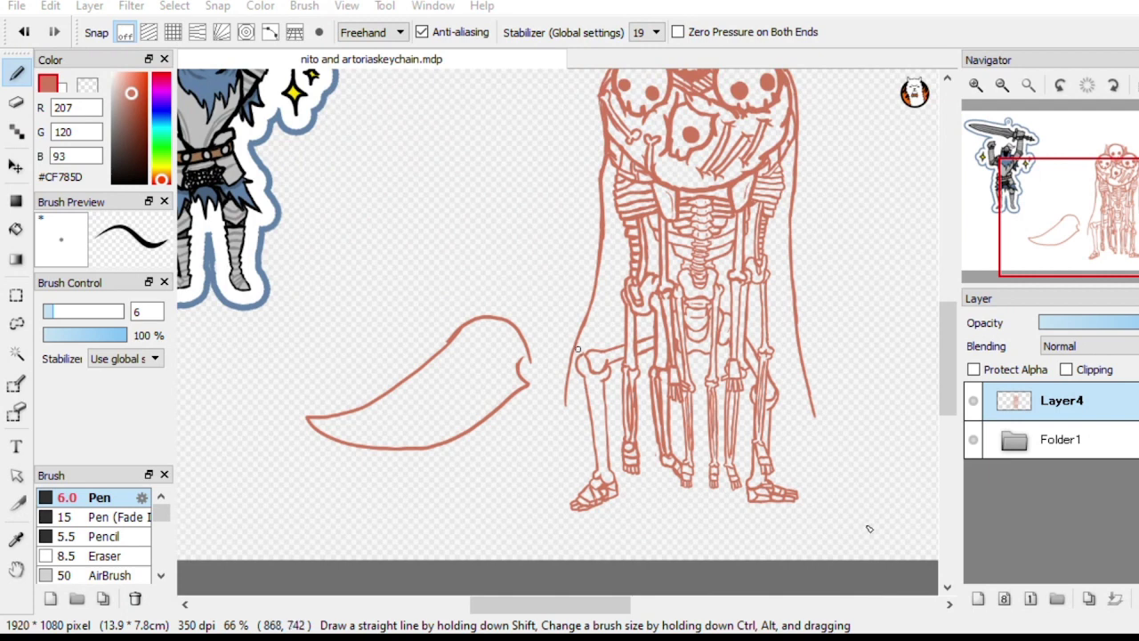
Erase the middle of the blade's upper edge and redraw it as a flatter curve from the tip
key(e)
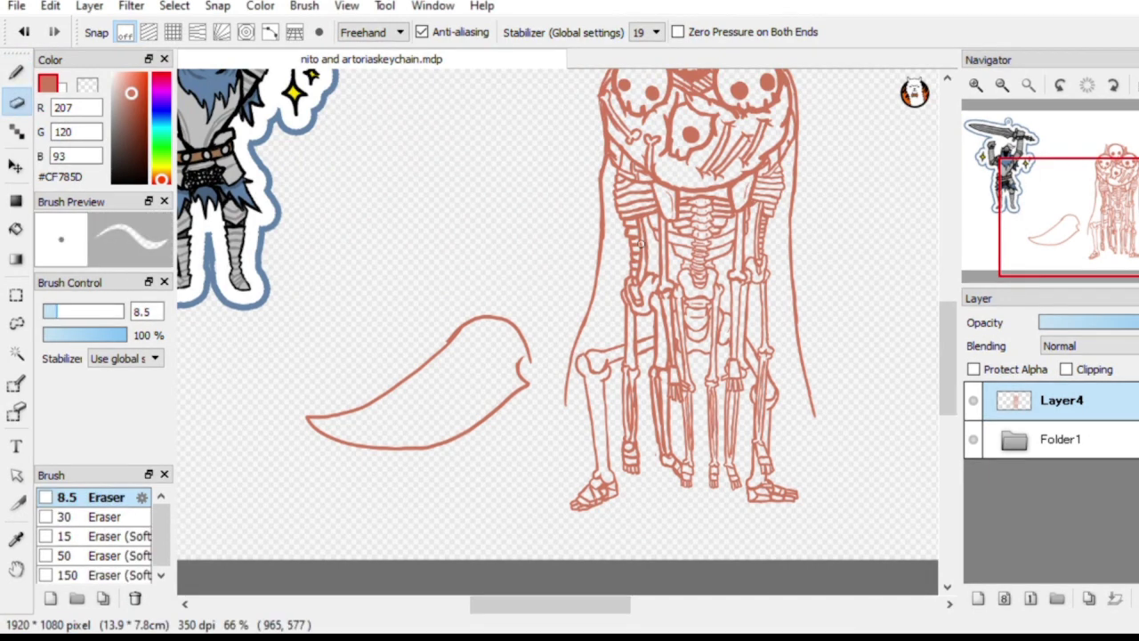
mouse_move(368, 421)
mouse_down()
mouse_move(401, 374)
mouse_move(364, 408)
mouse_move(490, 300)
mouse_up()
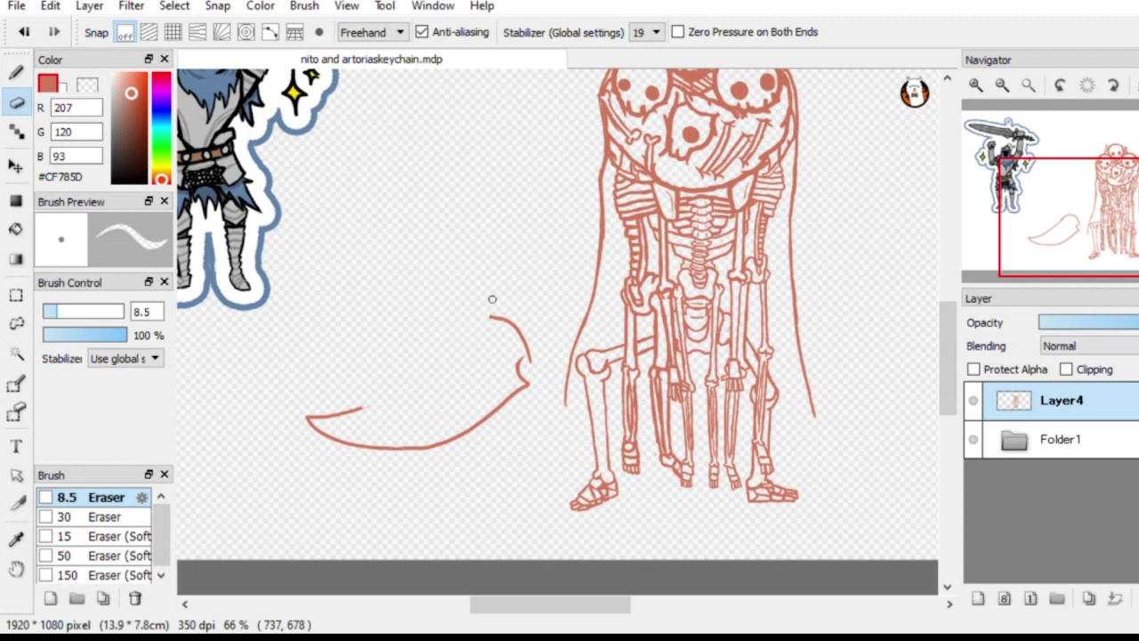
click(15, 73)
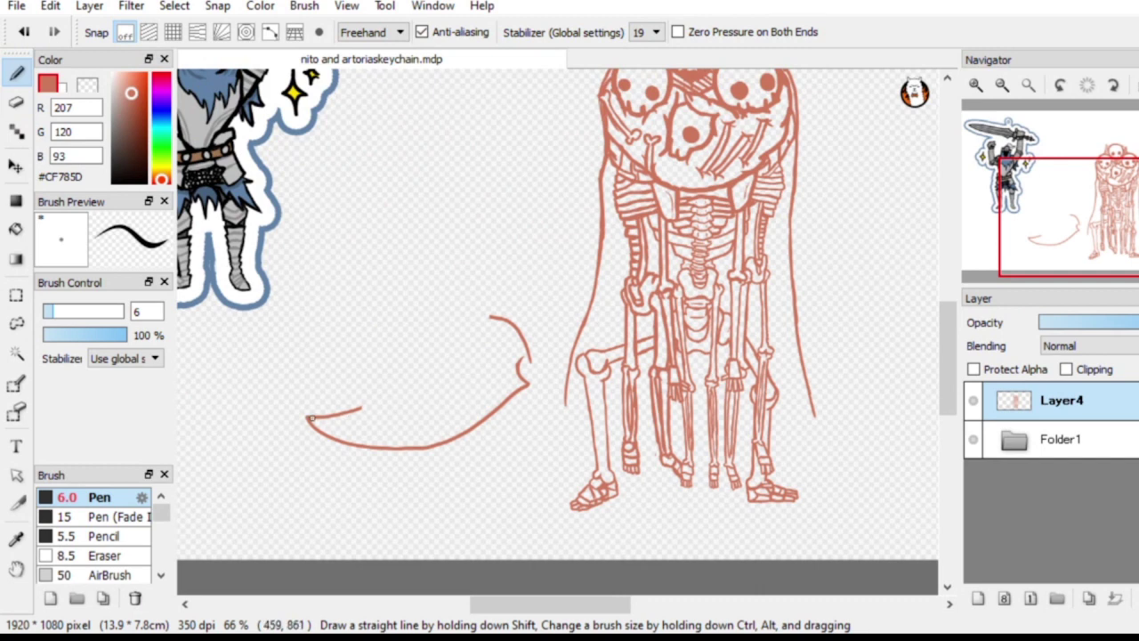
mouse_move(377, 405)
mouse_down()
mouse_move(340, 415)
mouse_move(433, 376)
mouse_up()
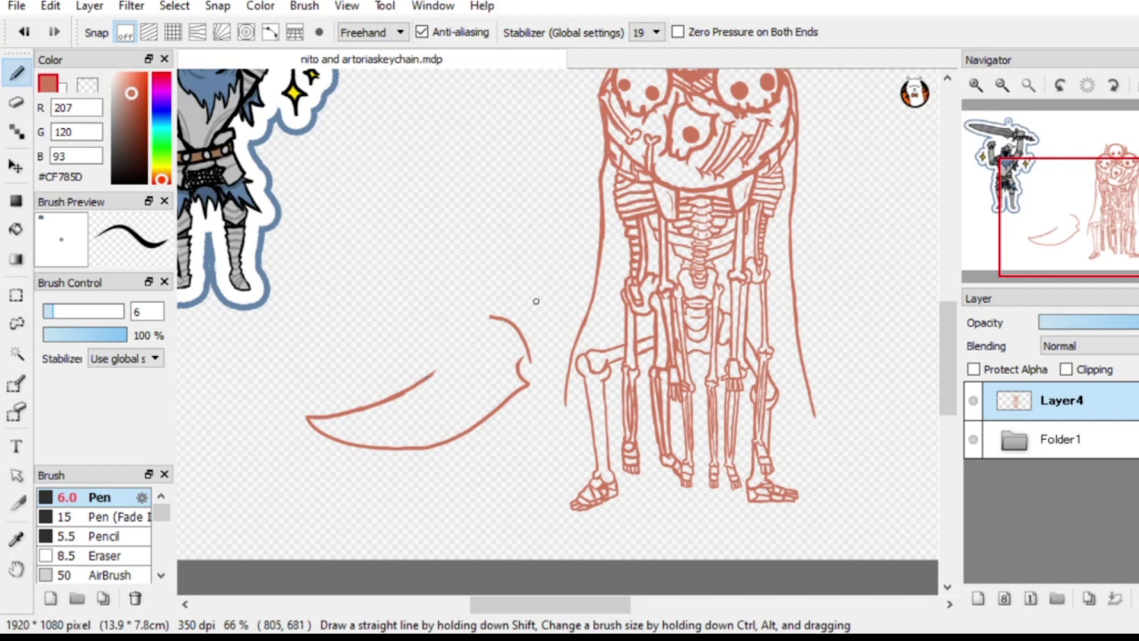
Draw four small rounded cutouts along the blade's lower edge near the notch, plus an inner line from the tip
mouse_move(509, 372)
mouse_down()
mouse_move(504, 382)
mouse_move(515, 384)
mouse_move(509, 373)
mouse_move(483, 407)
mouse_move(500, 398)
mouse_up()
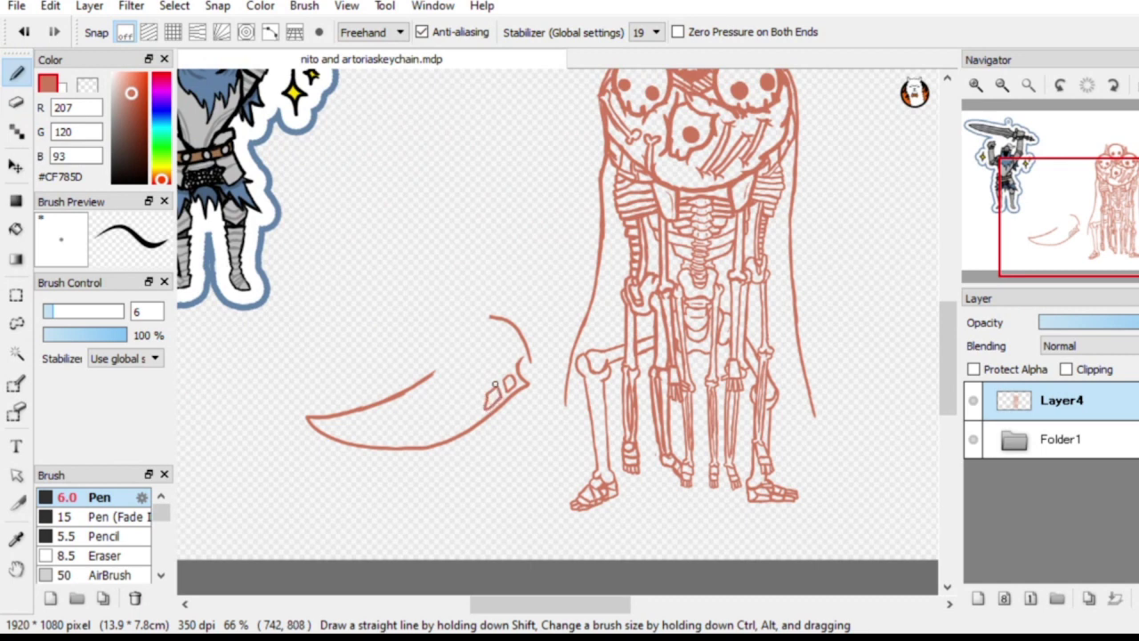
mouse_move(481, 409)
mouse_down()
mouse_move(471, 398)
mouse_move(464, 408)
mouse_move(476, 418)
mouse_move(481, 408)
mouse_move(449, 413)
mouse_move(457, 425)
mouse_up()
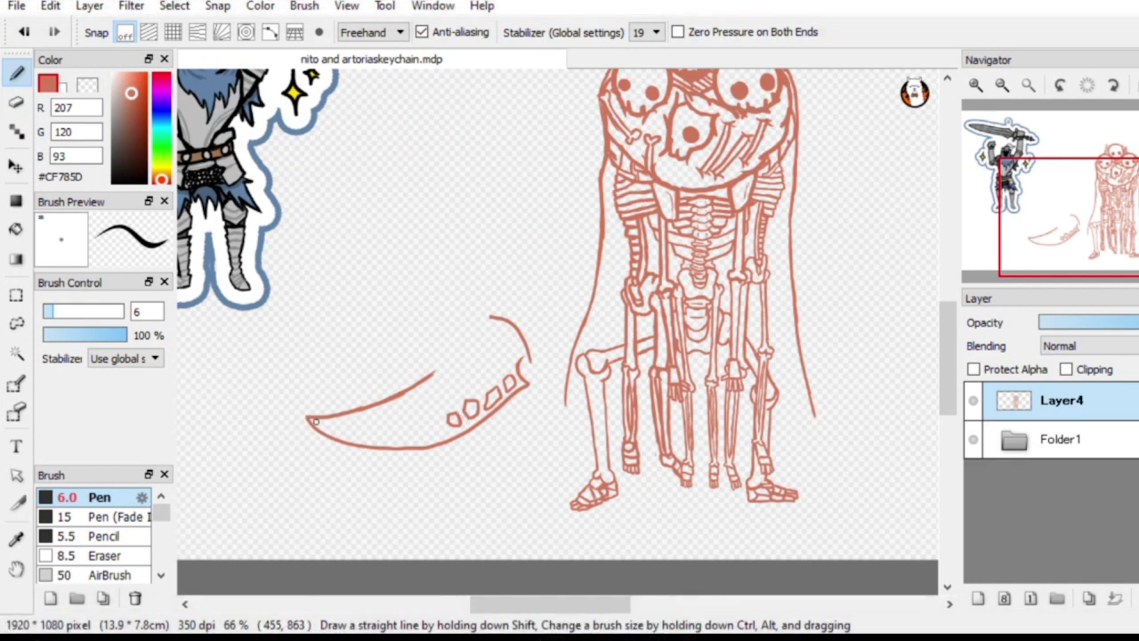
drag(314, 421, 419, 424)
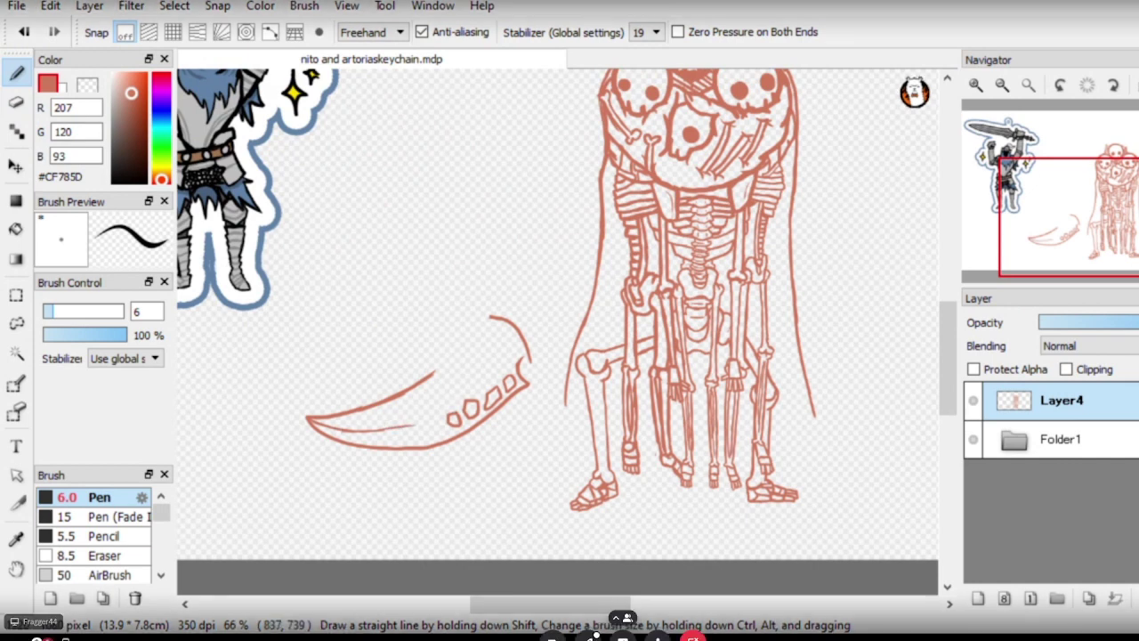
Erase the blade's tip, inner line and upper edge, and redraw the lower edge as a shallow curve
key(e)
mouse_move(394, 448)
mouse_down()
mouse_move(418, 453)
mouse_move(344, 445)
mouse_move(402, 425)
mouse_move(338, 438)
mouse_move(351, 422)
mouse_move(298, 425)
mouse_move(348, 436)
mouse_up()
key(b)
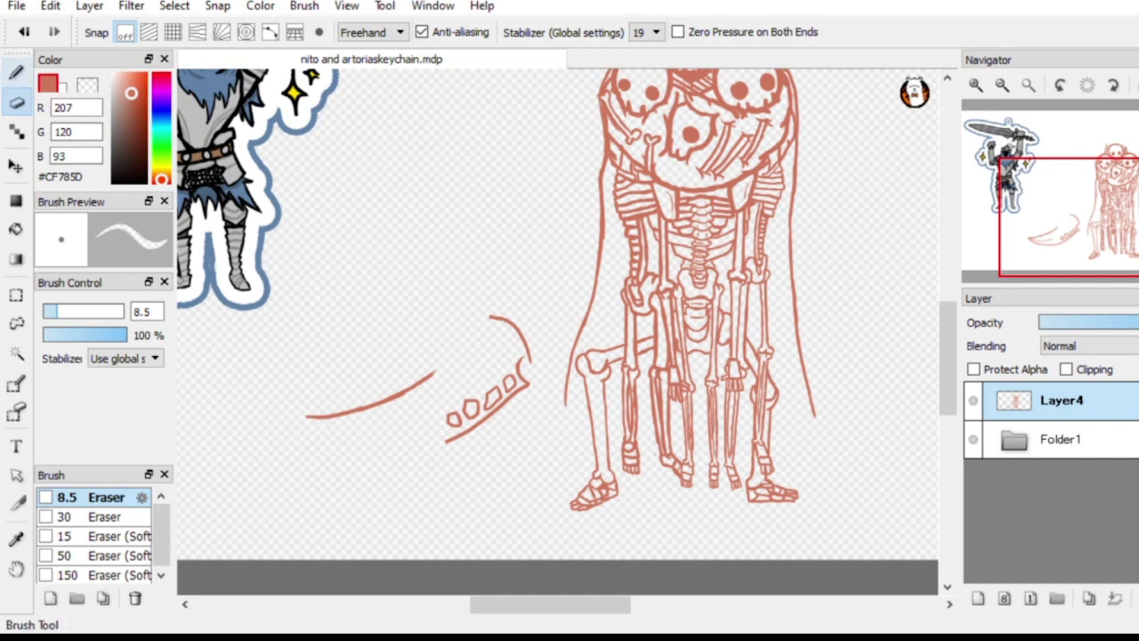
mouse_move(452, 436)
mouse_down()
mouse_move(364, 452)
mouse_move(403, 453)
mouse_move(324, 445)
mouse_move(445, 438)
mouse_up()
key(ctrl+z)
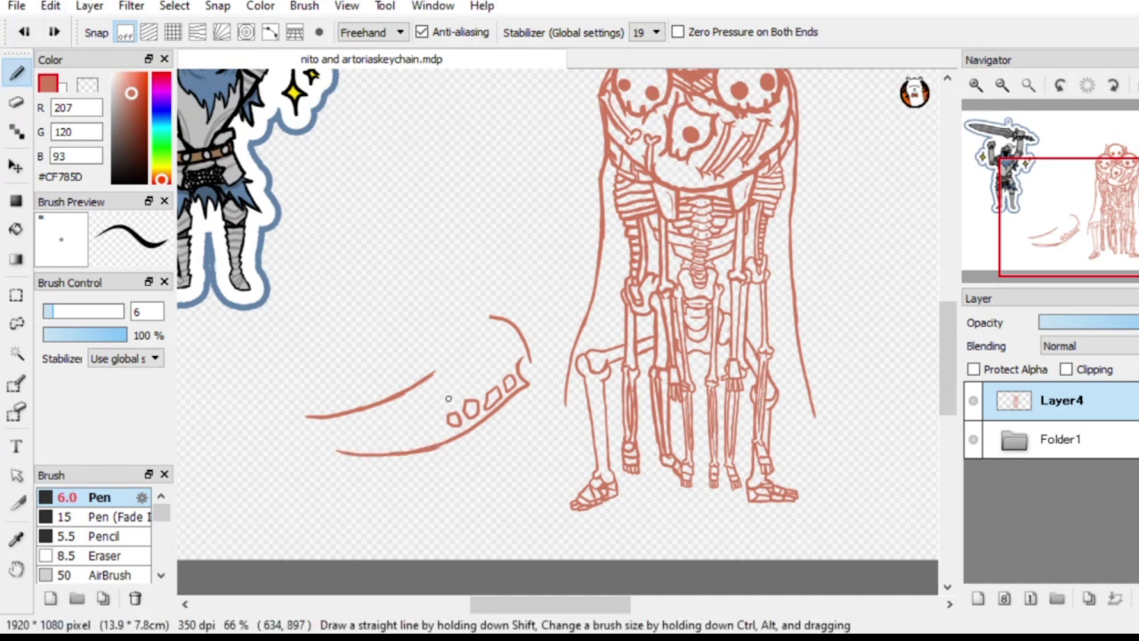
key(e)
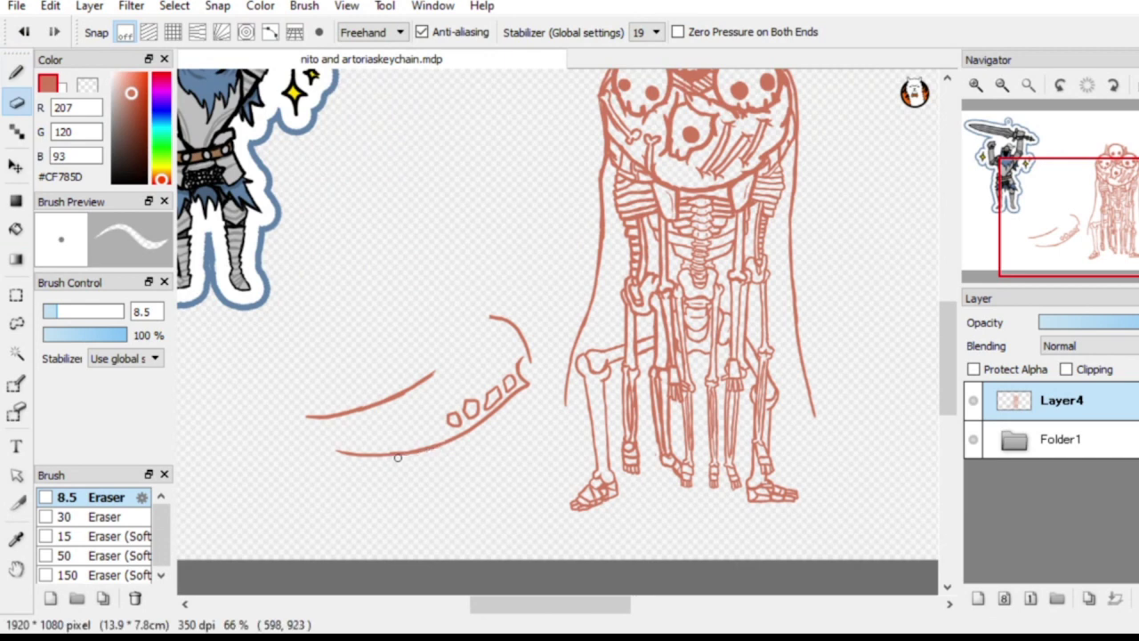
mouse_move(321, 413)
mouse_down()
mouse_move(361, 413)
mouse_move(437, 373)
mouse_move(418, 389)
mouse_move(453, 361)
mouse_up()
key(b)
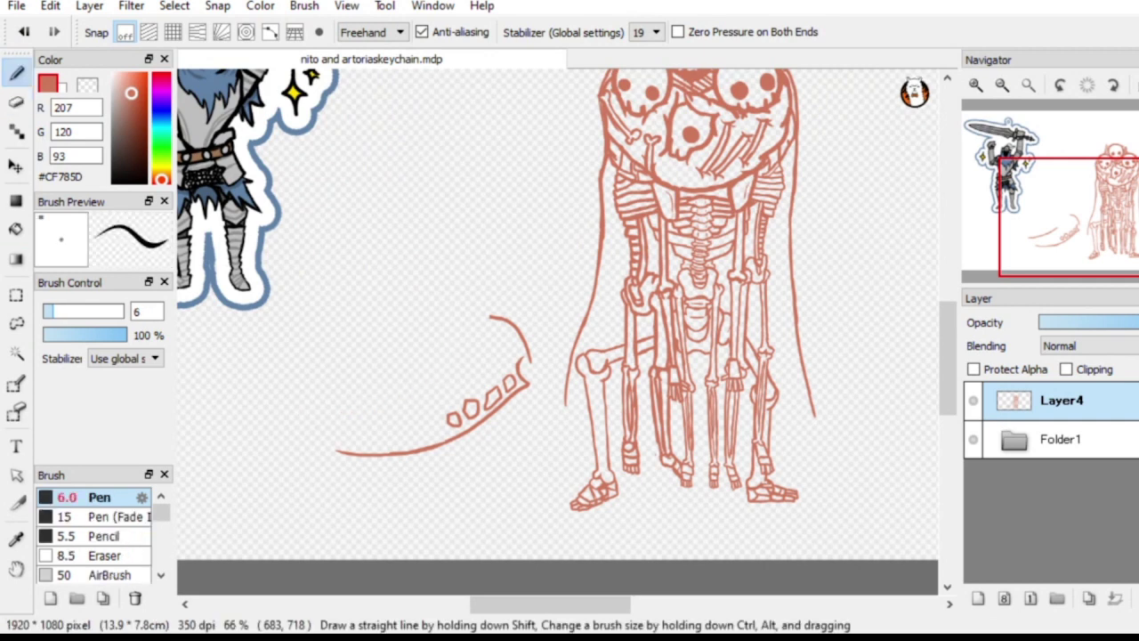
mouse_move(345, 452)
mouse_down()
mouse_move(374, 446)
mouse_move(346, 450)
mouse_move(410, 425)
mouse_up()
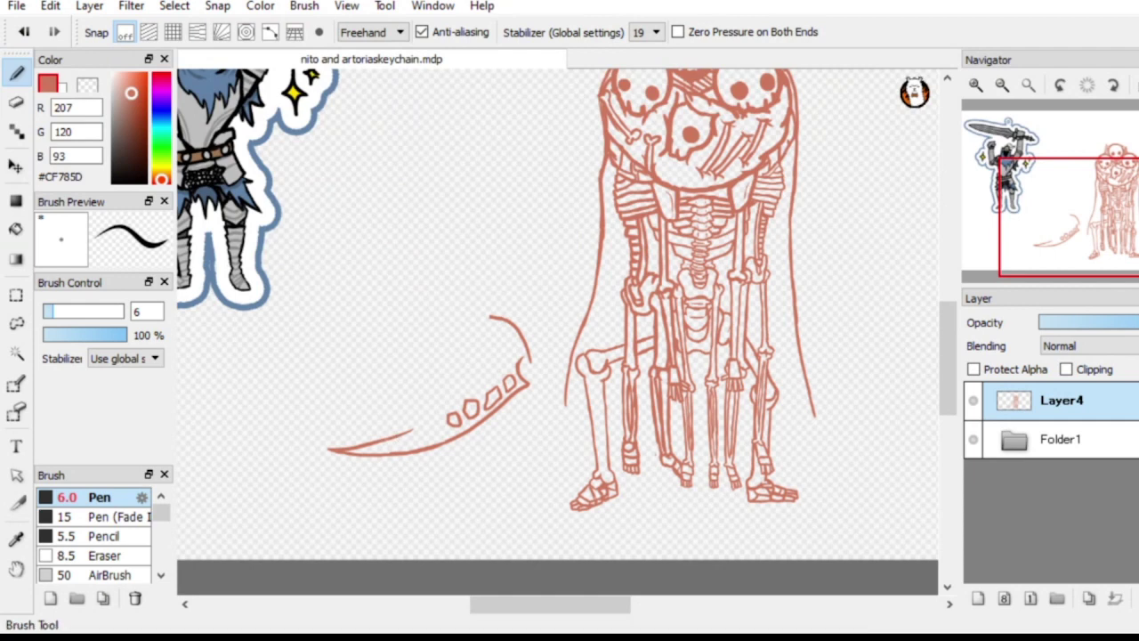
click(24, 32)
click(24, 32)
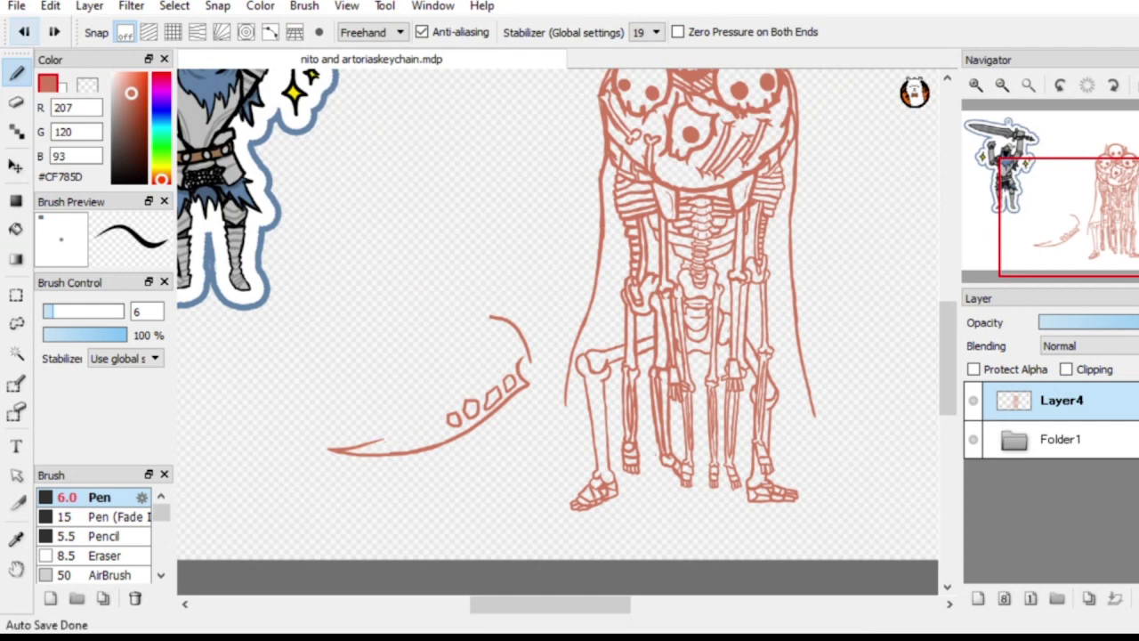
click(24, 32)
click(25, 32)
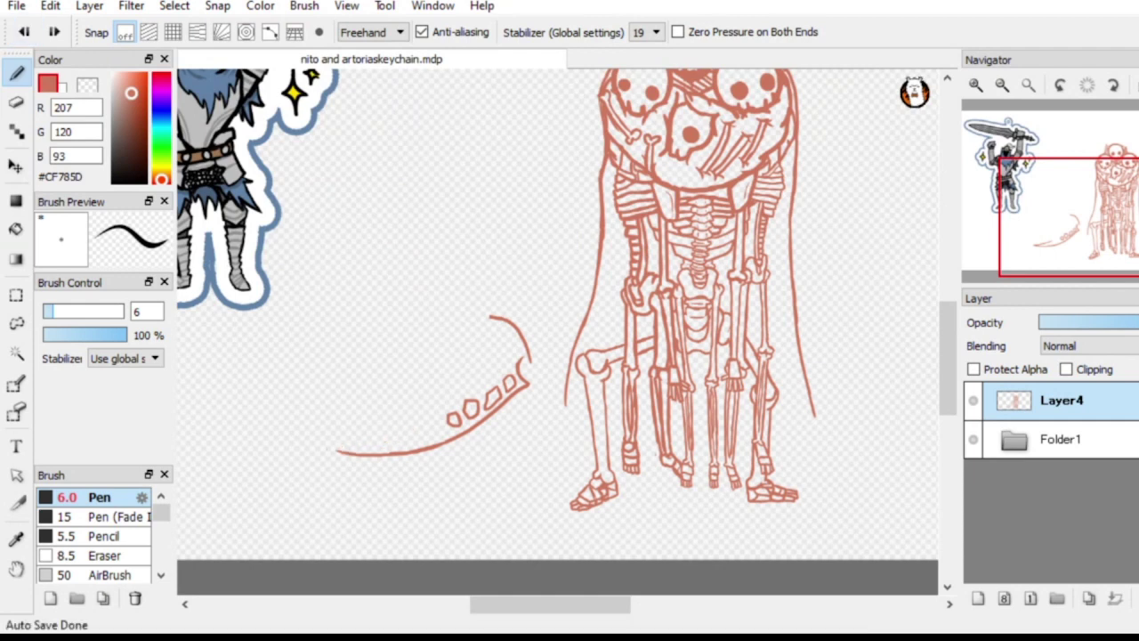
drag(339, 453, 313, 445)
click(24, 32)
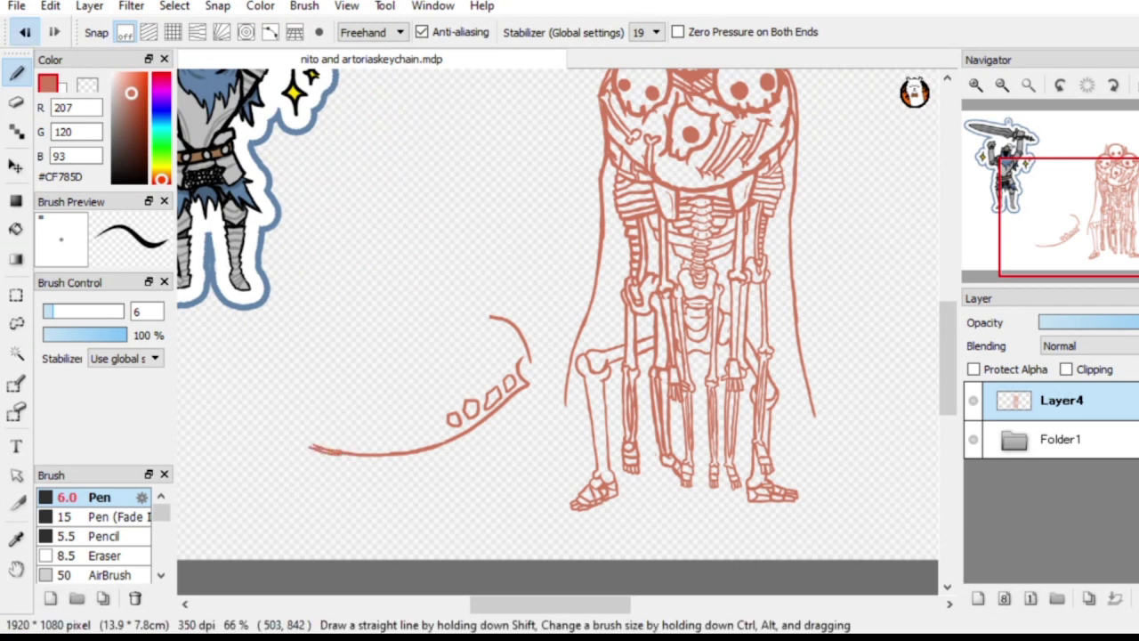
click(24, 32)
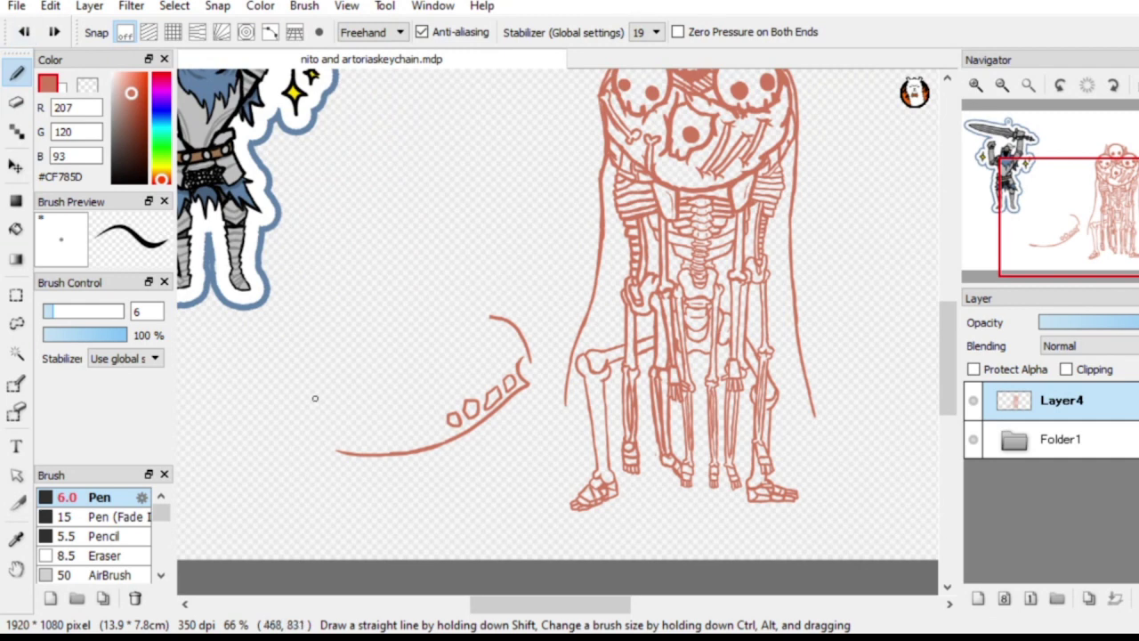
Try extending the lower edge to a longer, upturned tip and draw a thin upper edge back to the cutouts
drag(356, 454, 295, 437)
drag(308, 444, 272, 429)
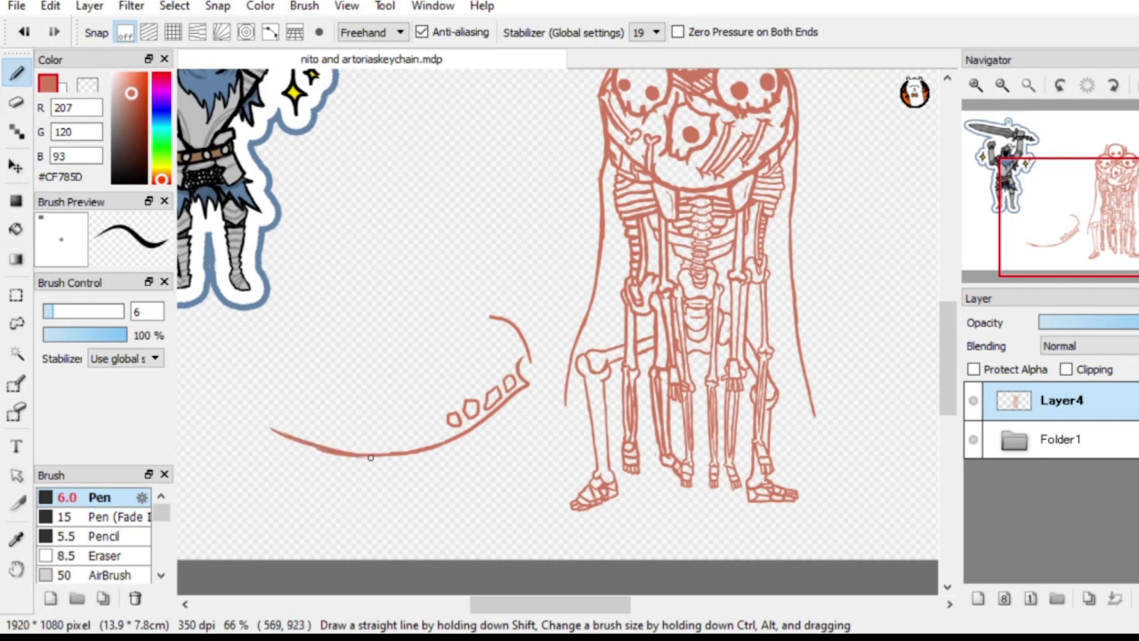
key(e)
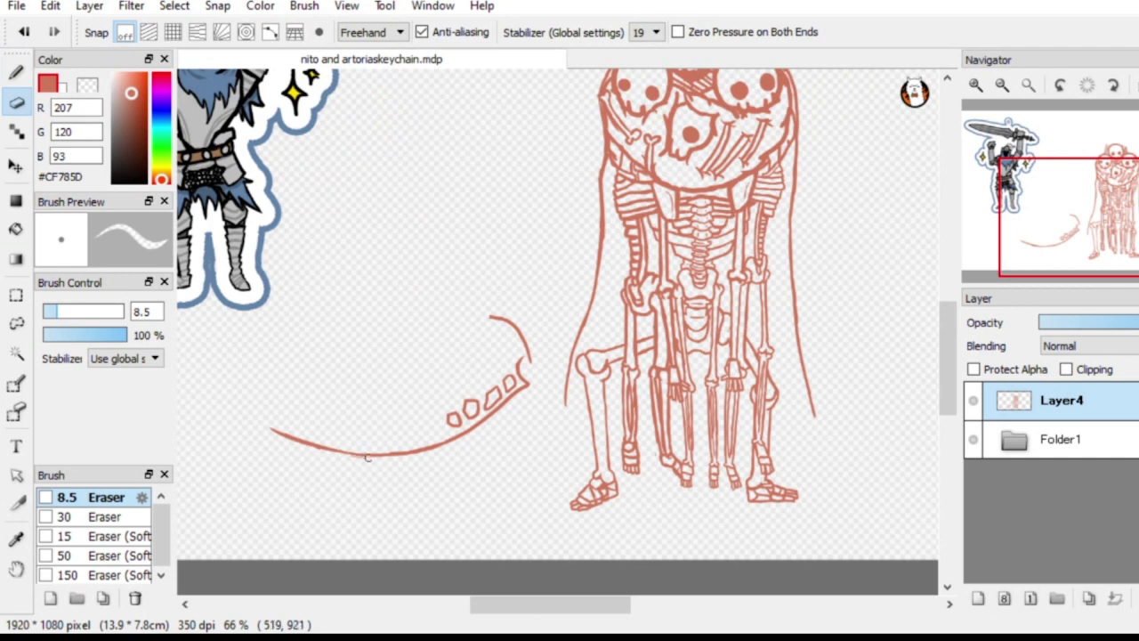
key(b)
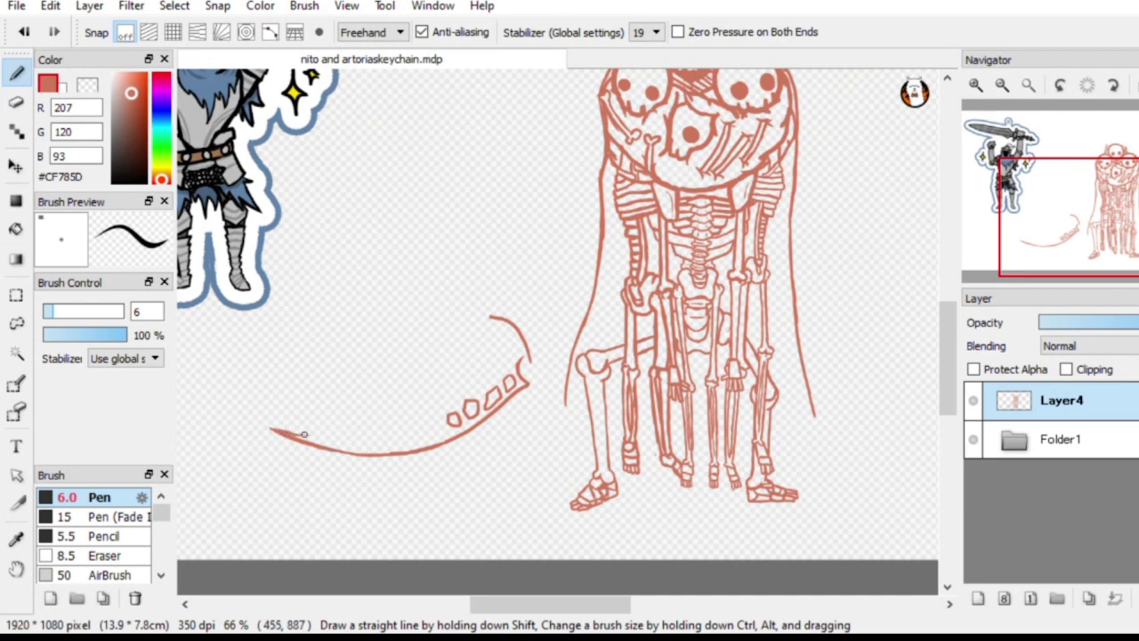
mouse_move(304, 434)
mouse_down()
mouse_move(277, 431)
mouse_move(401, 427)
mouse_move(355, 436)
mouse_move(442, 409)
mouse_up()
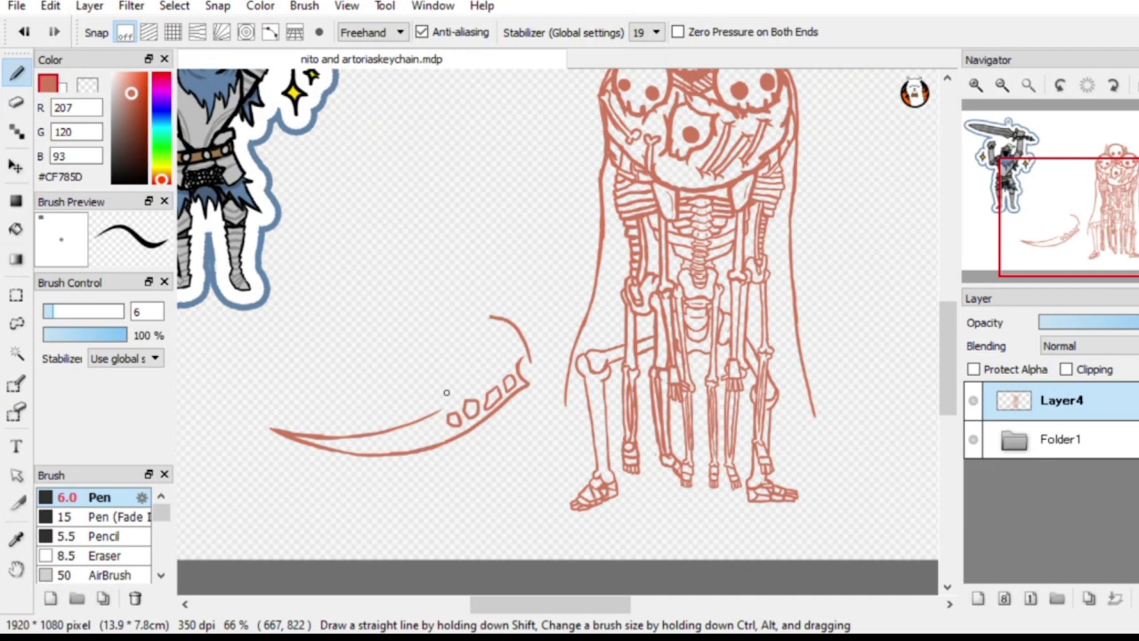
Erase the long blade section up to the cutouts and redraw it shorter, sloping down to a point, with a doubled lower edge
key(e)
mouse_move(316, 447)
mouse_down()
mouse_move(267, 422)
mouse_move(293, 410)
mouse_move(381, 445)
mouse_move(411, 480)
mouse_move(440, 473)
mouse_move(435, 431)
mouse_move(407, 404)
mouse_up()
click(98, 517)
key(b)
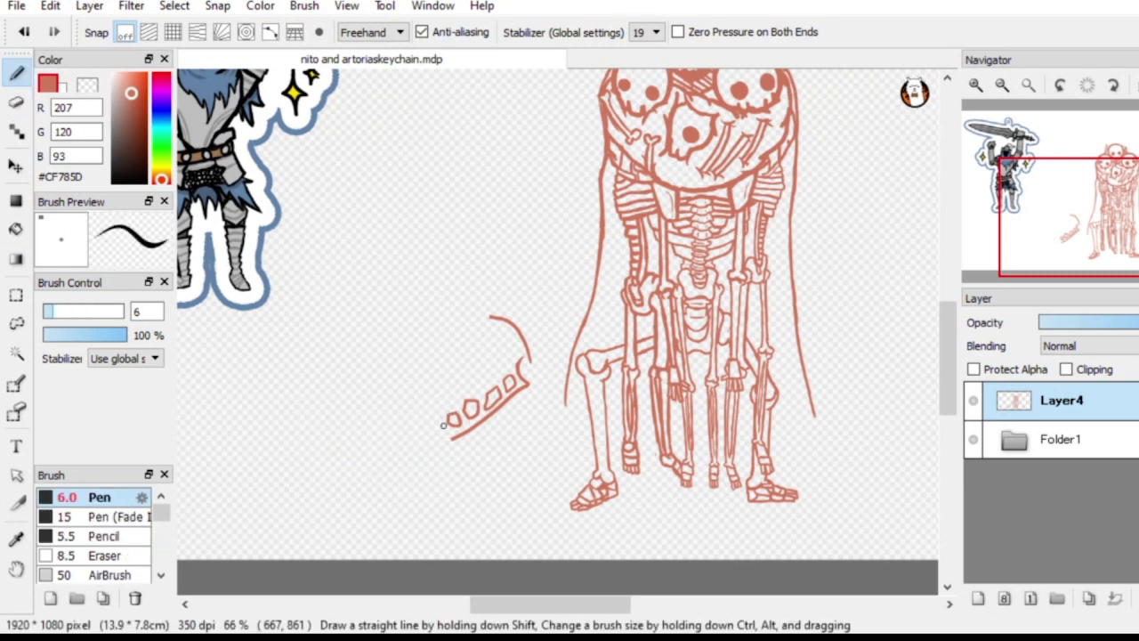
mouse_move(461, 435)
mouse_down()
mouse_move(341, 473)
mouse_move(454, 412)
mouse_up()
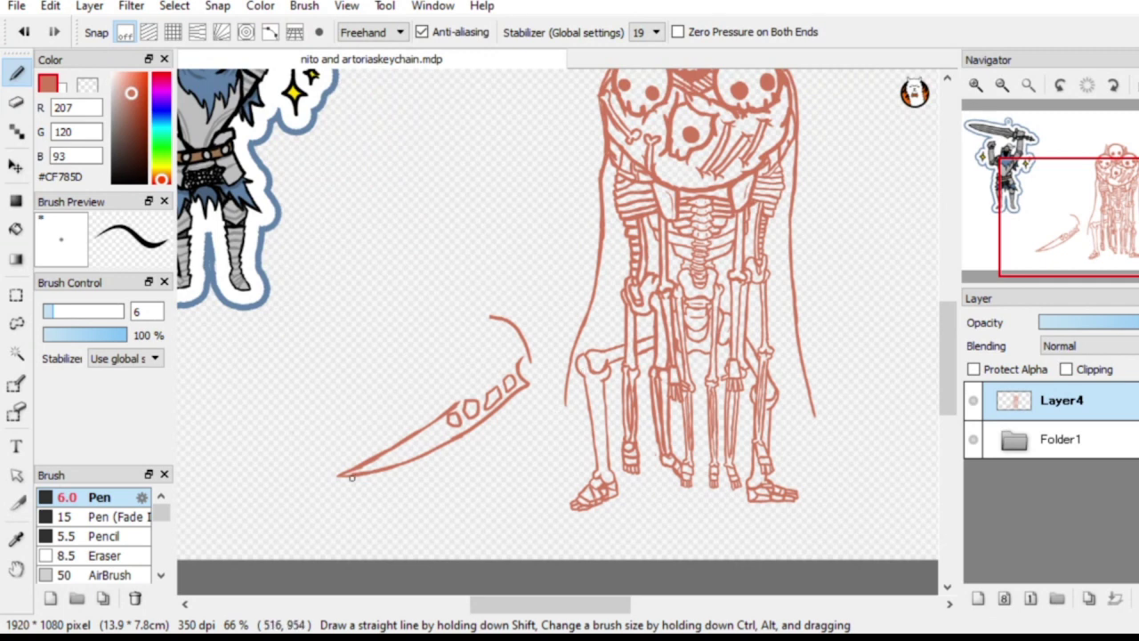
mouse_move(337, 479)
mouse_down()
mouse_move(437, 457)
mouse_move(401, 471)
mouse_move(459, 442)
mouse_move(427, 463)
mouse_move(529, 400)
mouse_move(537, 389)
mouse_up()
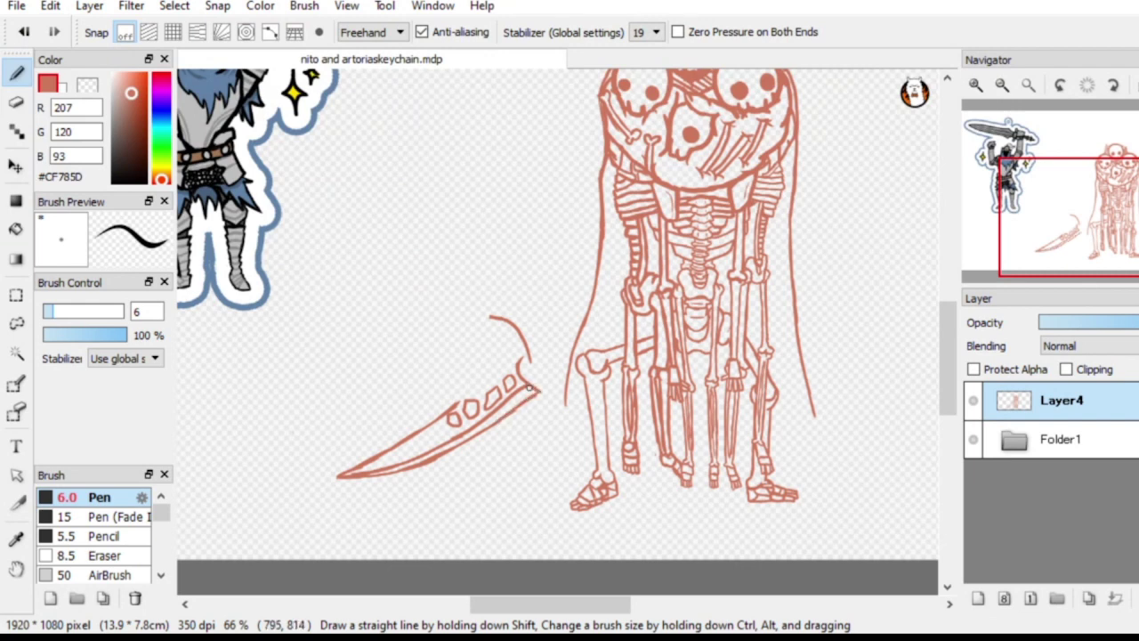
Erase most of the outer line under the blade with the size 30 eraser and repair the lower edge near the tip
key(e)
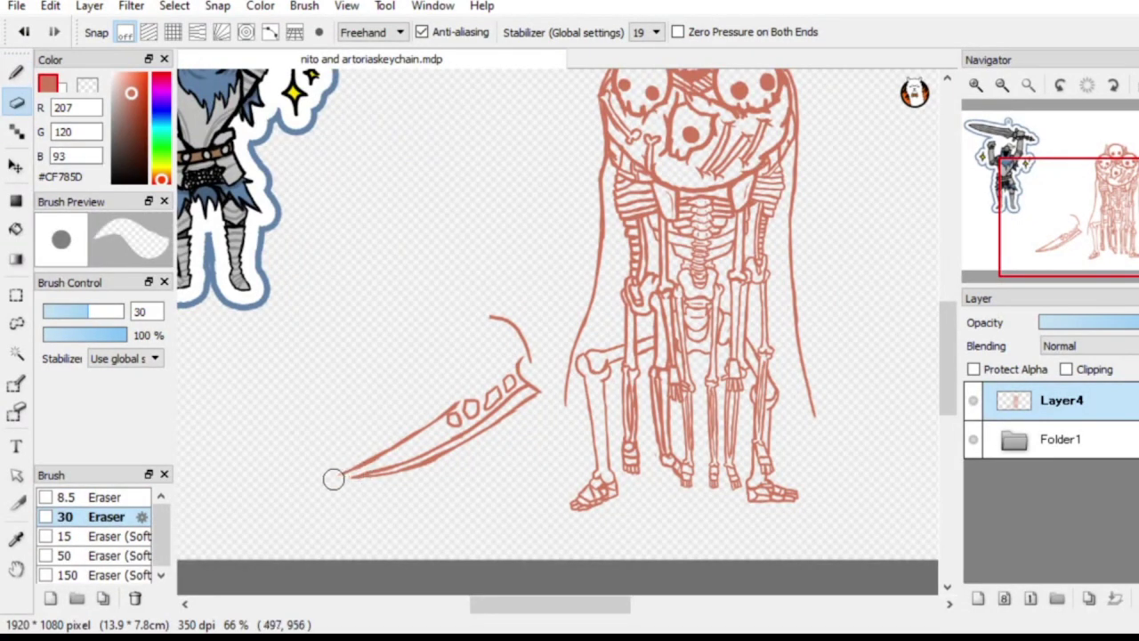
mouse_move(331, 476)
mouse_down()
mouse_move(383, 474)
mouse_move(368, 480)
mouse_move(445, 454)
mouse_move(409, 469)
mouse_move(498, 417)
mouse_up()
key(b)
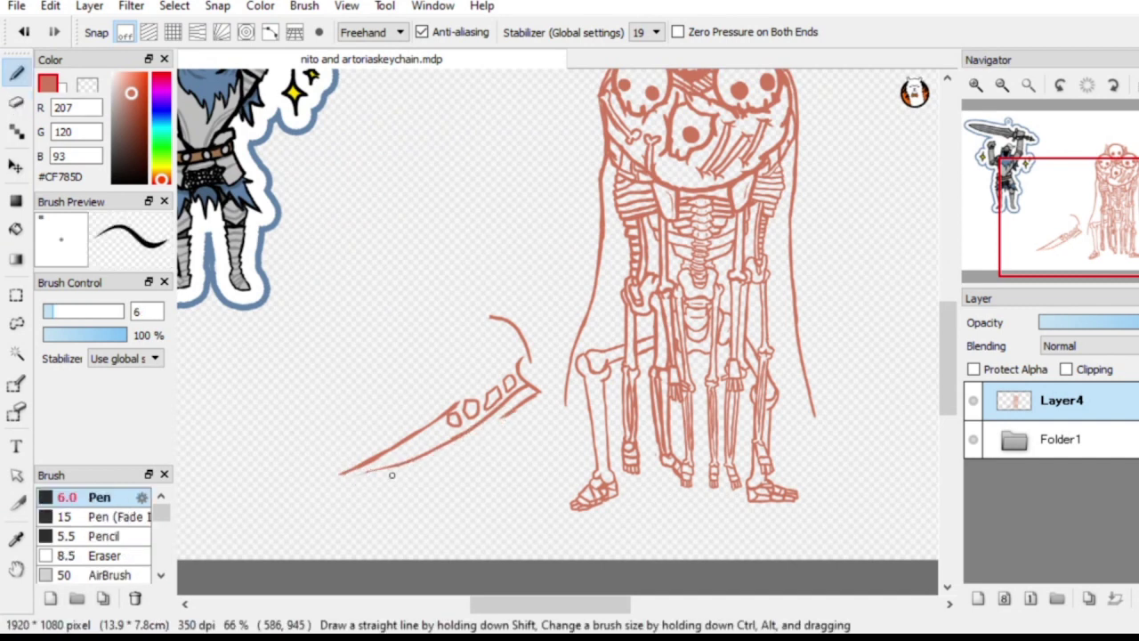
drag(379, 469, 410, 463)
key(e)
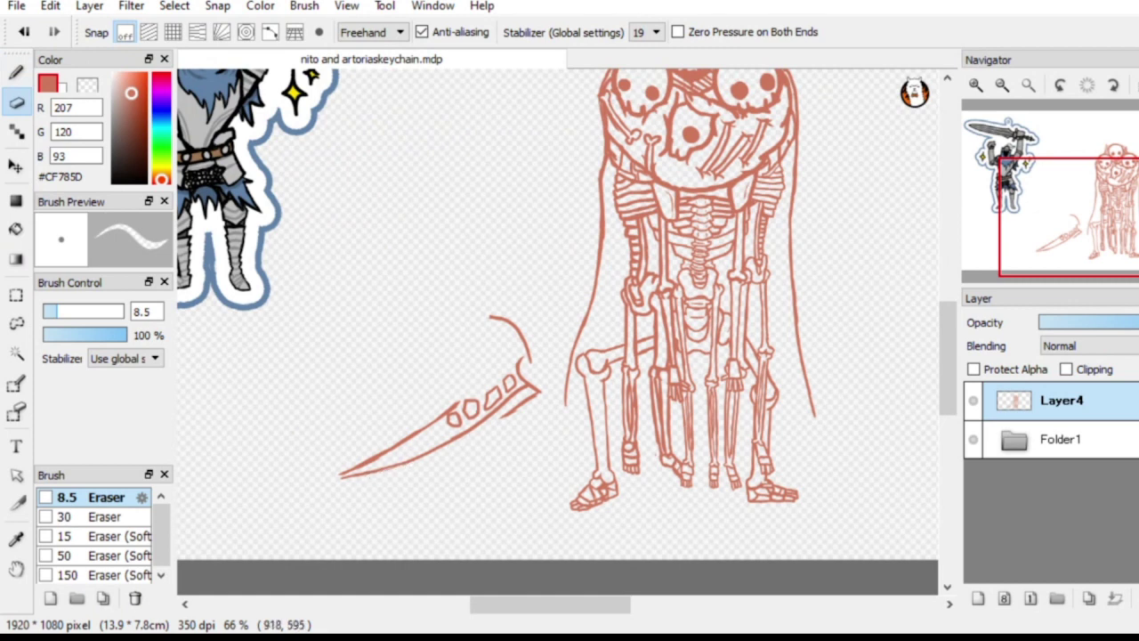
Redraw the outer cutting-edge line from the tip along the blade's underside to the corner by the notch
key(b)
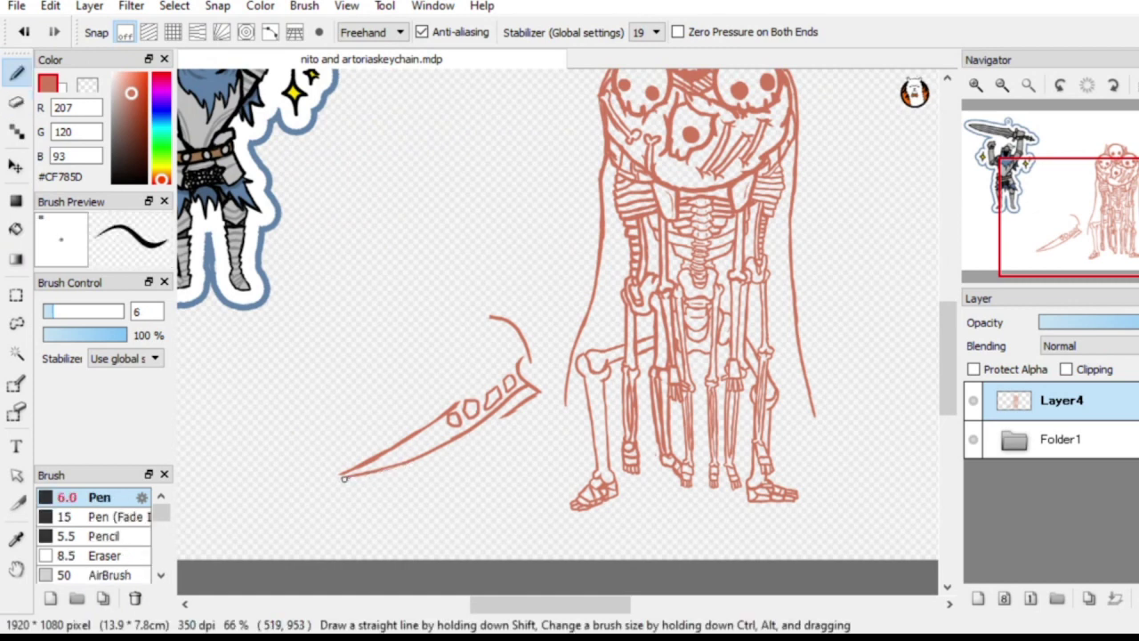
drag(339, 480, 382, 477)
mouse_move(377, 481)
mouse_down()
mouse_move(456, 447)
mouse_move(432, 465)
mouse_move(412, 468)
mouse_move(541, 392)
mouse_up()
key(e)
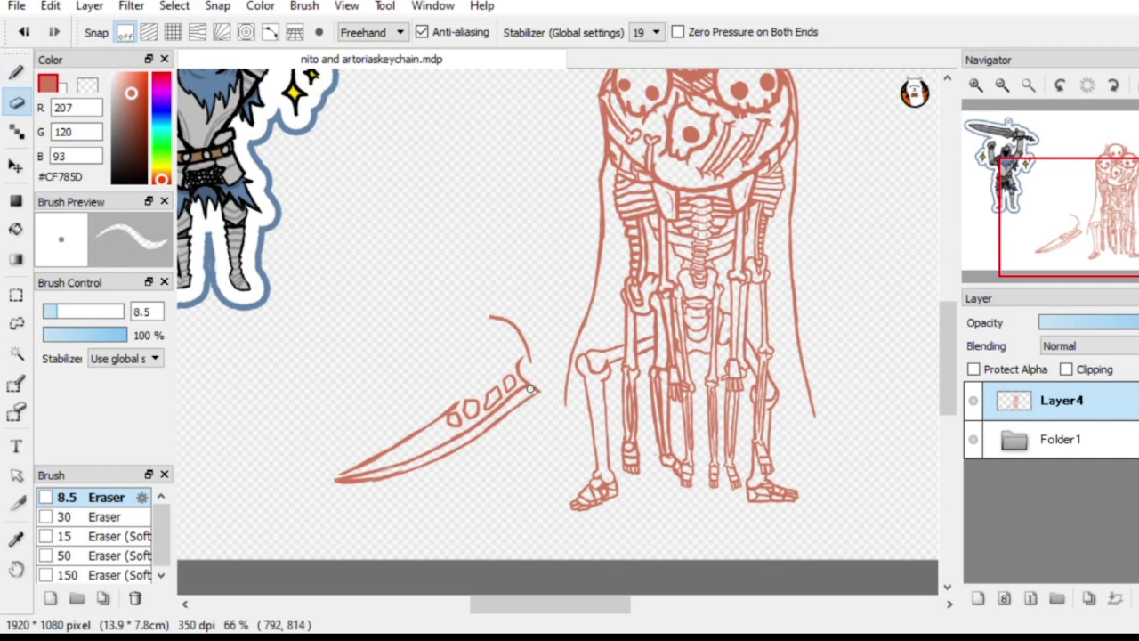
key(b)
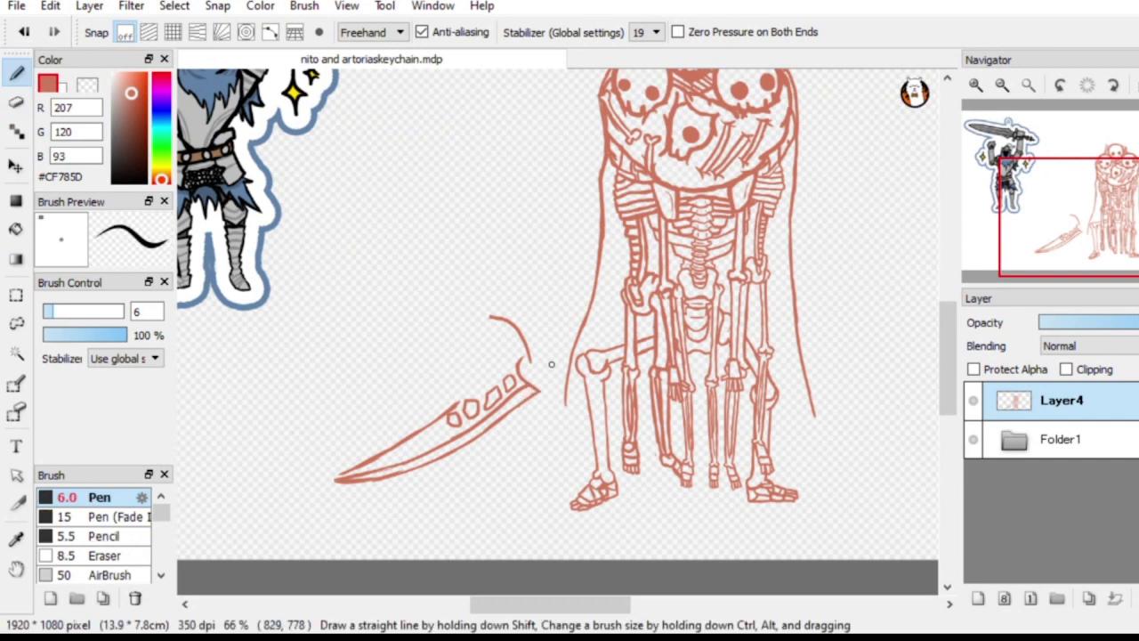
Erase the blade's lower outline near the tip and redraw it to a longer, thinner point, cleaning up stray edges
click(15, 101)
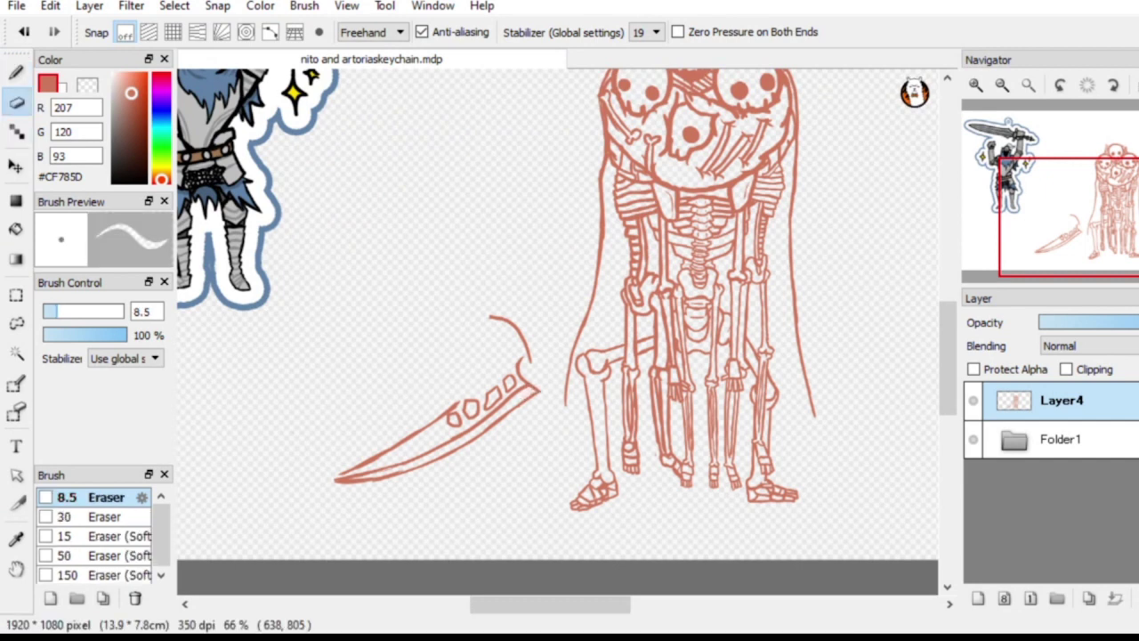
mouse_move(356, 478)
mouse_down()
mouse_move(343, 484)
mouse_move(384, 473)
mouse_up()
key(b)
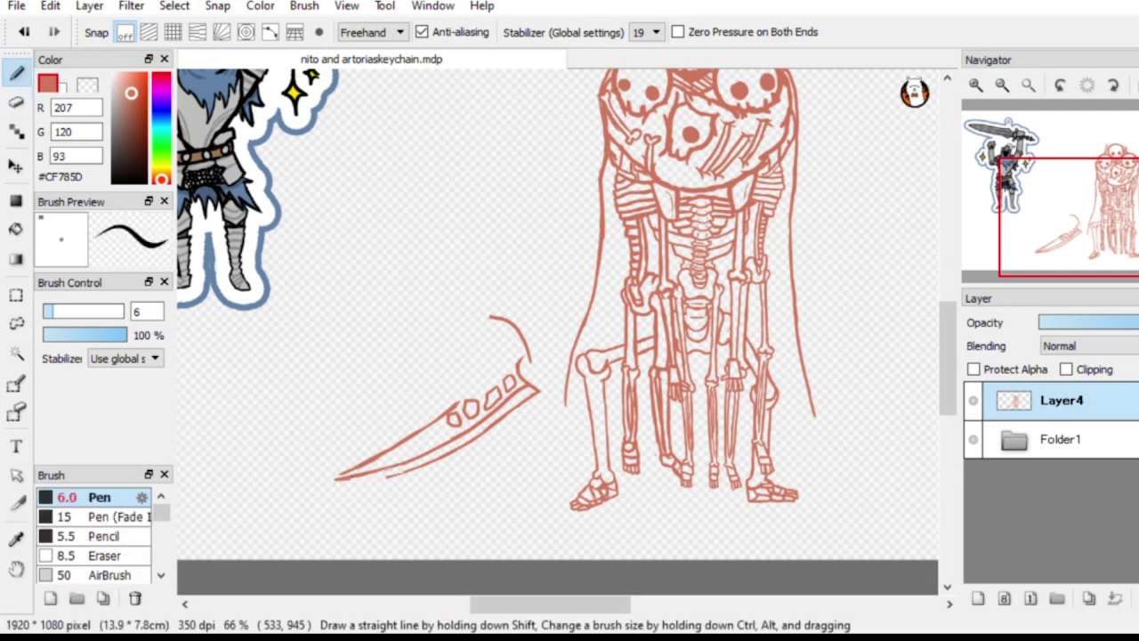
drag(318, 482, 396, 467)
key(e)
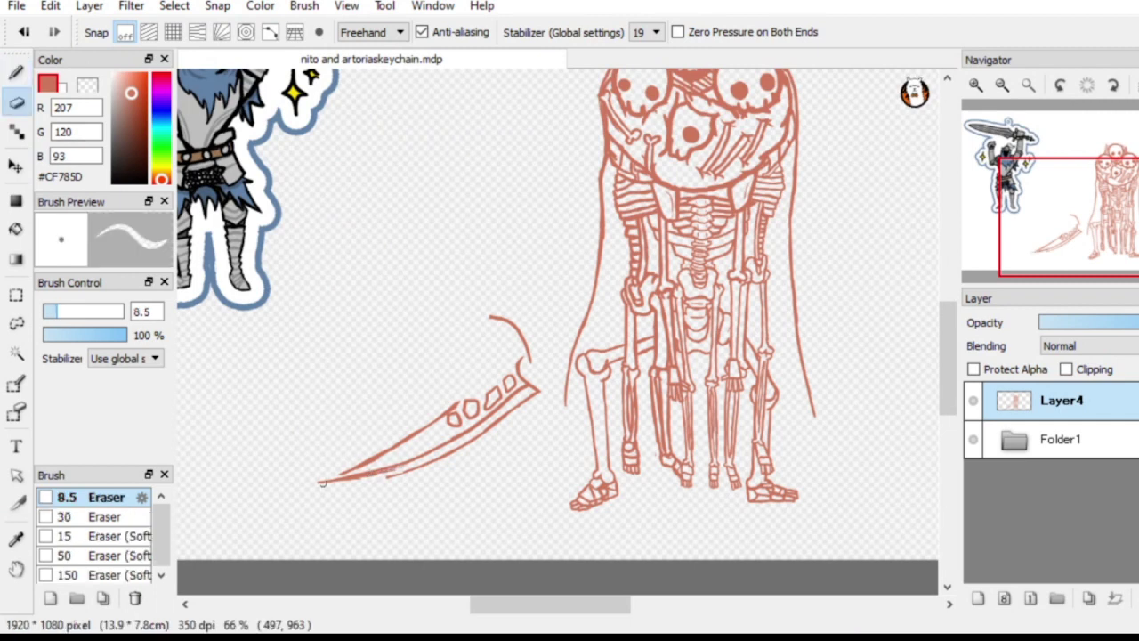
drag(322, 483, 404, 467)
key(b)
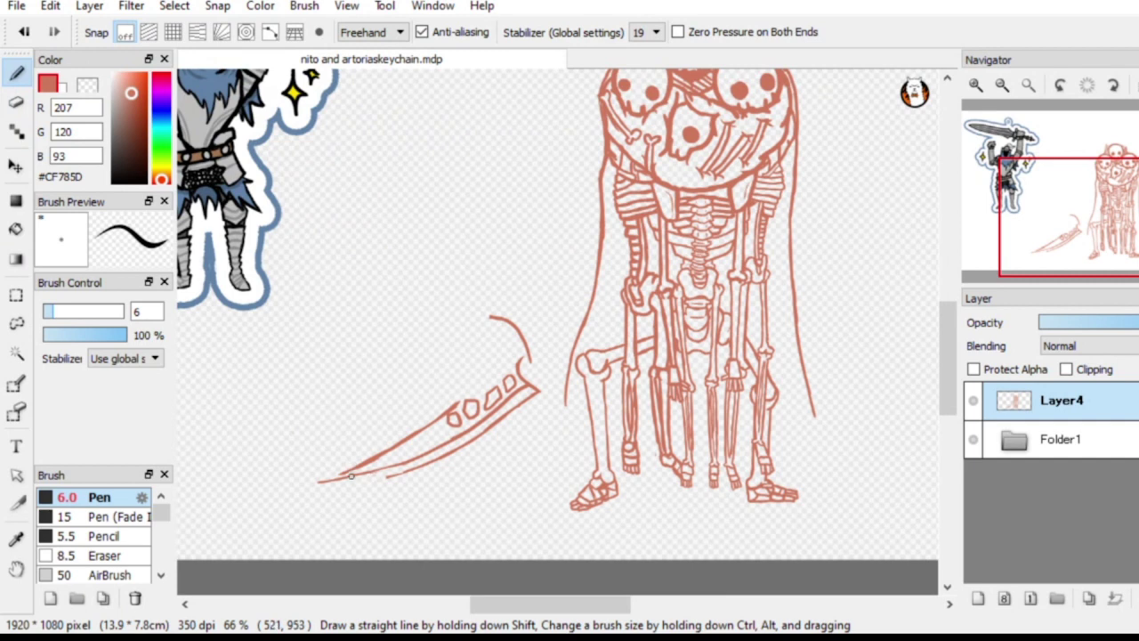
mouse_move(323, 482)
mouse_down()
mouse_move(381, 470)
mouse_move(359, 468)
mouse_move(319, 482)
mouse_move(399, 475)
mouse_up()
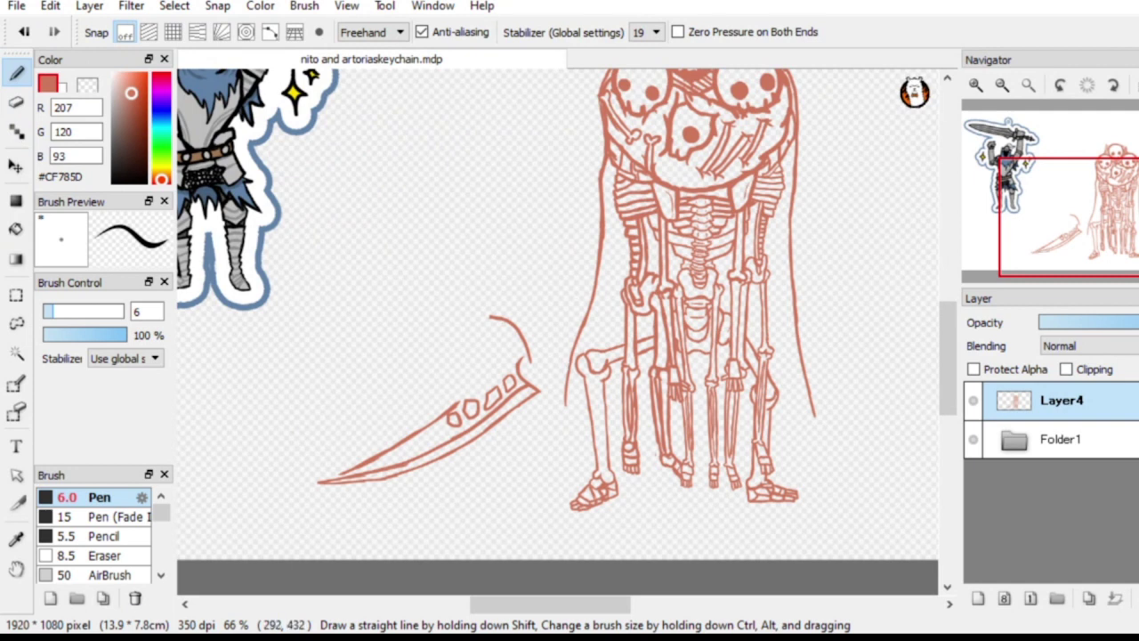
key(e)
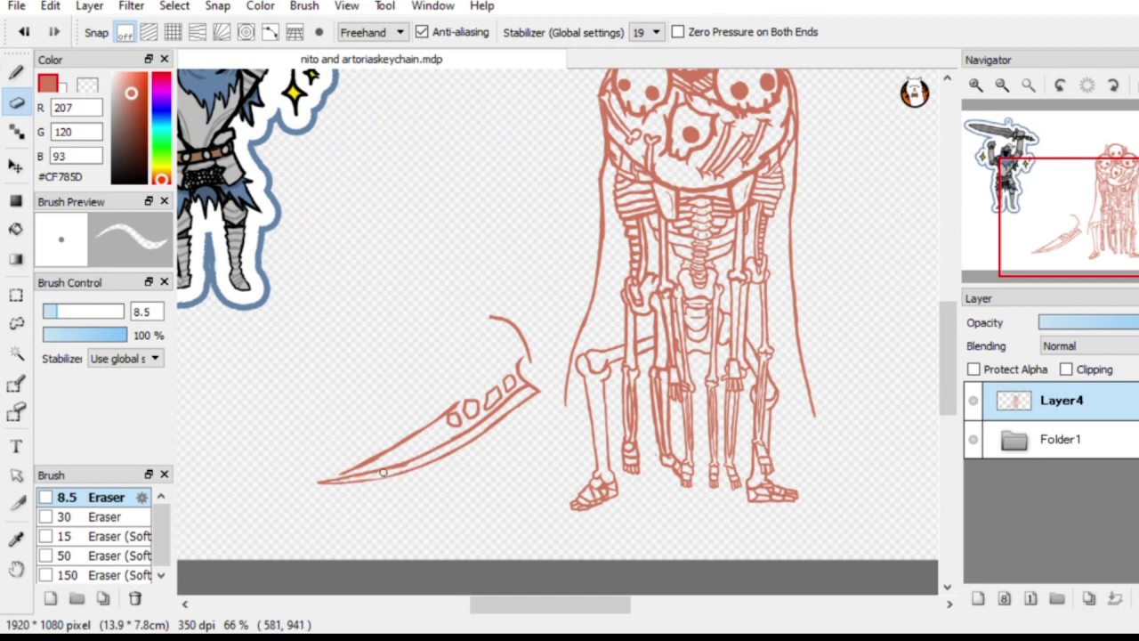
key(b)
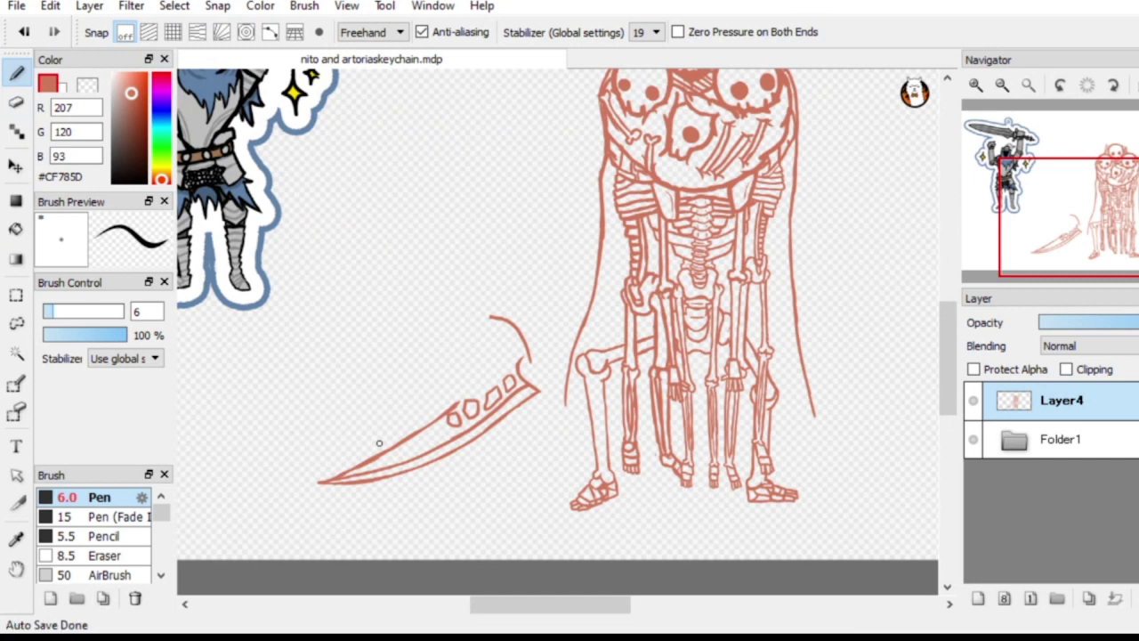
Erase the loose arc above the notch and sketch a small jointed bone shape rising from the upper edge above the cutouts
key(e)
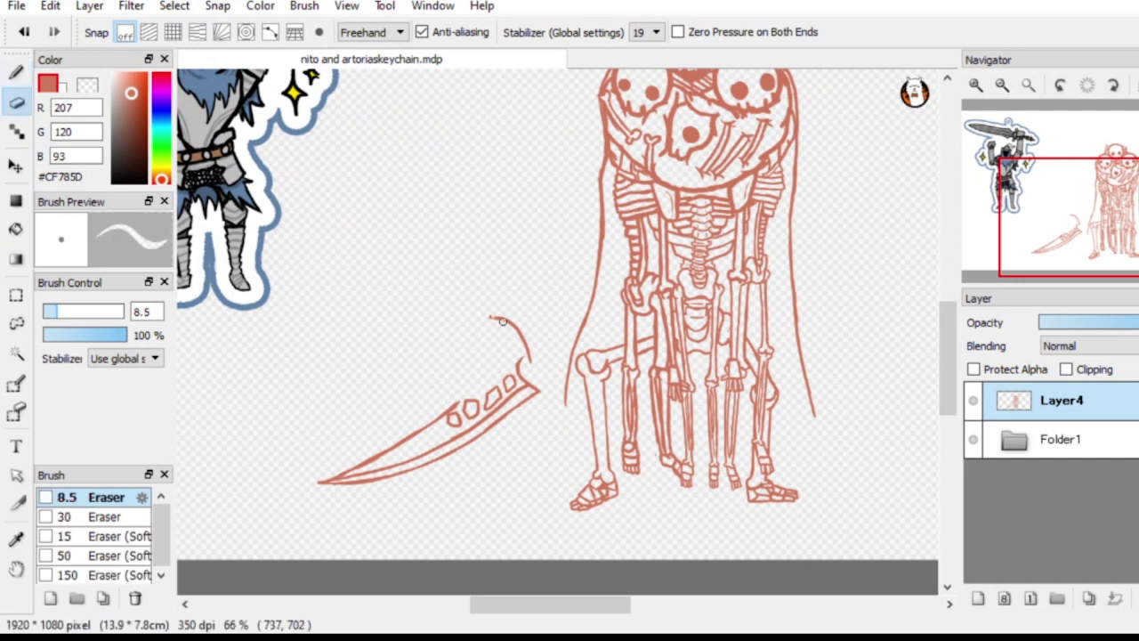
mouse_move(509, 321)
mouse_down()
mouse_move(529, 354)
mouse_move(522, 336)
mouse_up()
key(b)
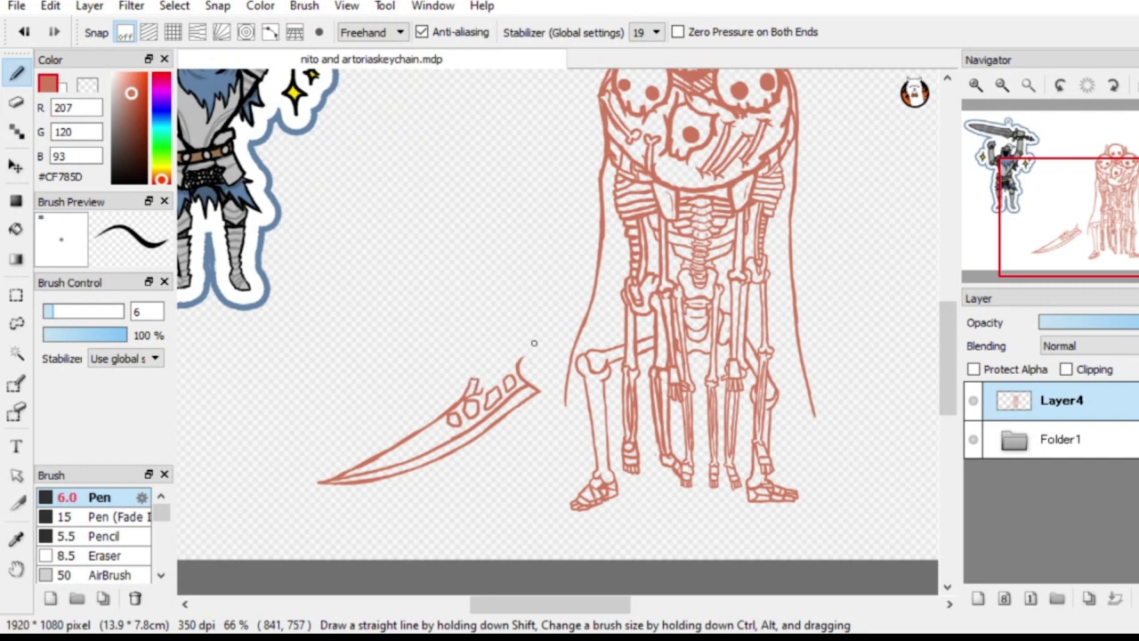
drag(472, 378, 487, 366)
drag(491, 363, 495, 366)
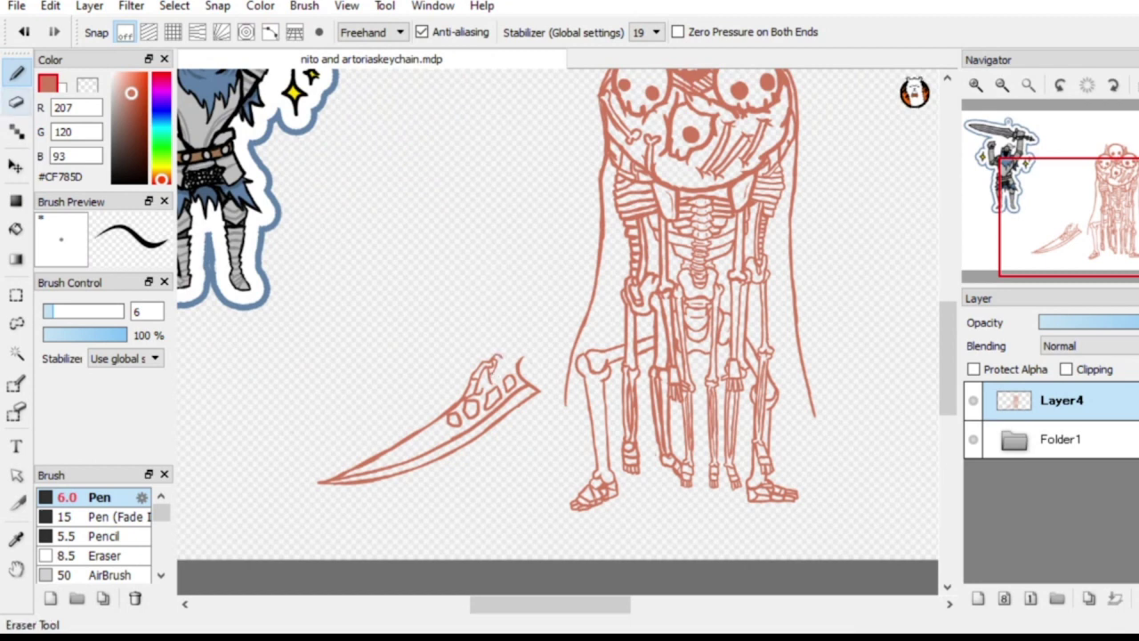
click(16, 101)
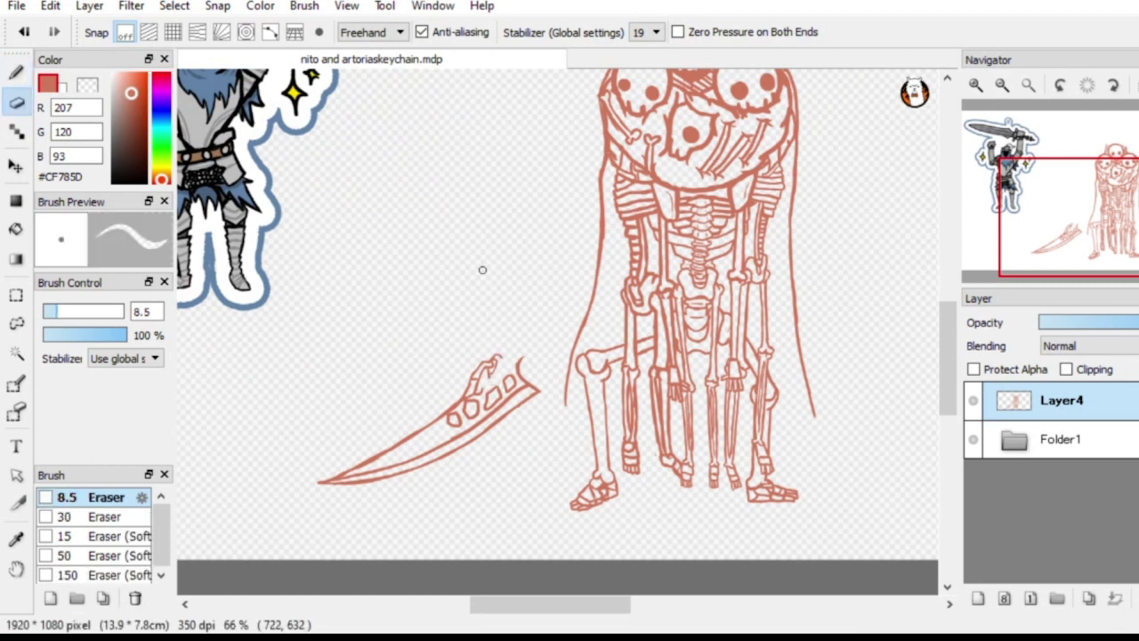
key(b)
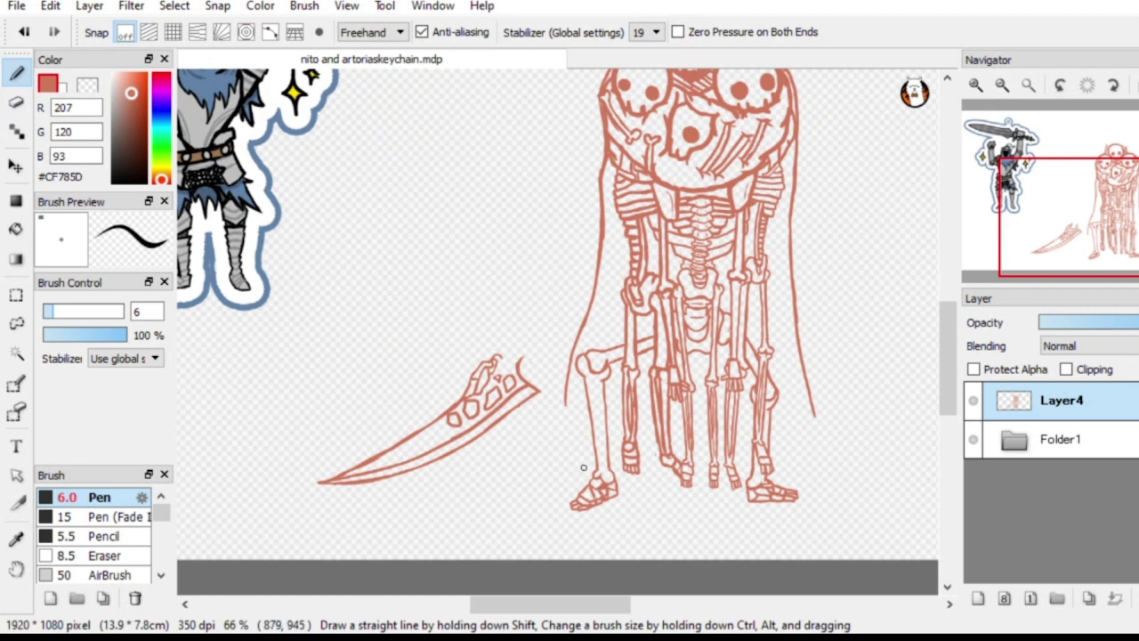
Erase the row of cutouts and the blade's upper edge, leaving the doubled lower edge and the bone shape
key(e)
mouse_move(465, 416)
mouse_down()
mouse_move(447, 420)
mouse_move(486, 393)
mouse_move(467, 420)
mouse_move(502, 379)
mouse_move(489, 385)
mouse_move(497, 398)
mouse_move(514, 385)
mouse_move(508, 375)
mouse_up()
drag(439, 445, 467, 431)
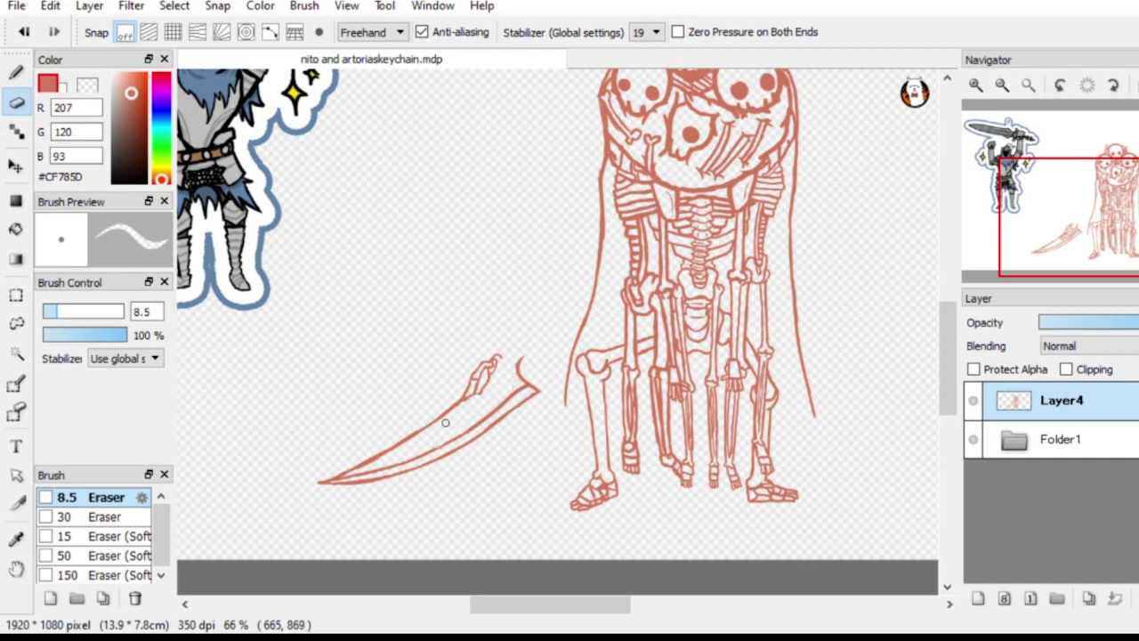
mouse_move(360, 467)
mouse_down()
mouse_move(330, 477)
mouse_move(468, 400)
mouse_move(452, 410)
mouse_up()
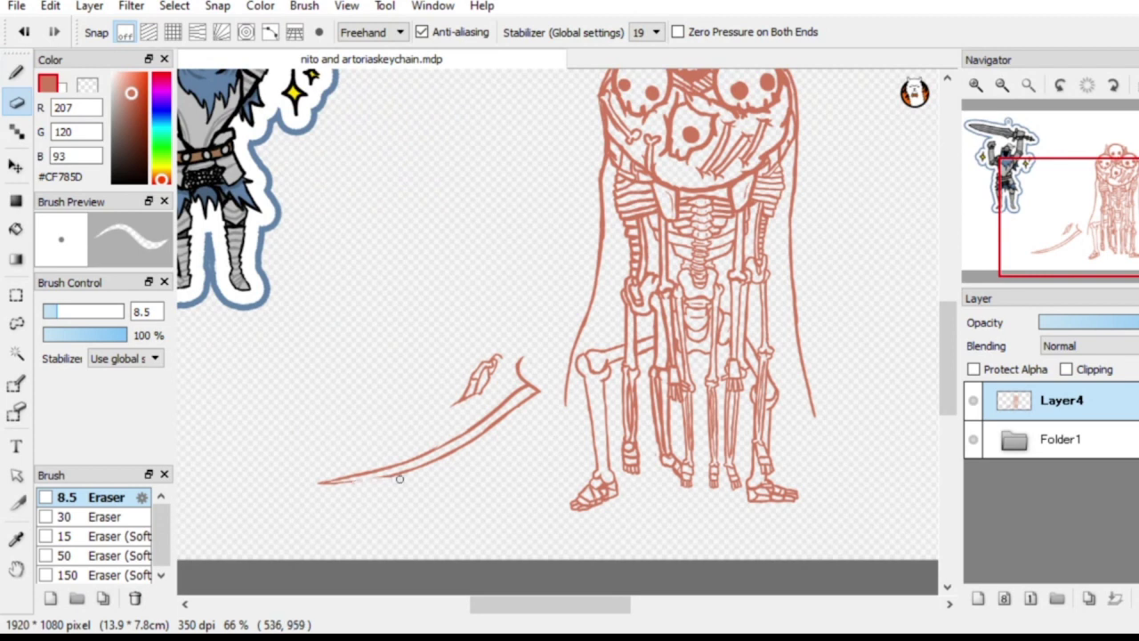
Redraw and trim the doubled lower edge from the tip to mid-blade so both lines taper smoothly to the point
key(b)
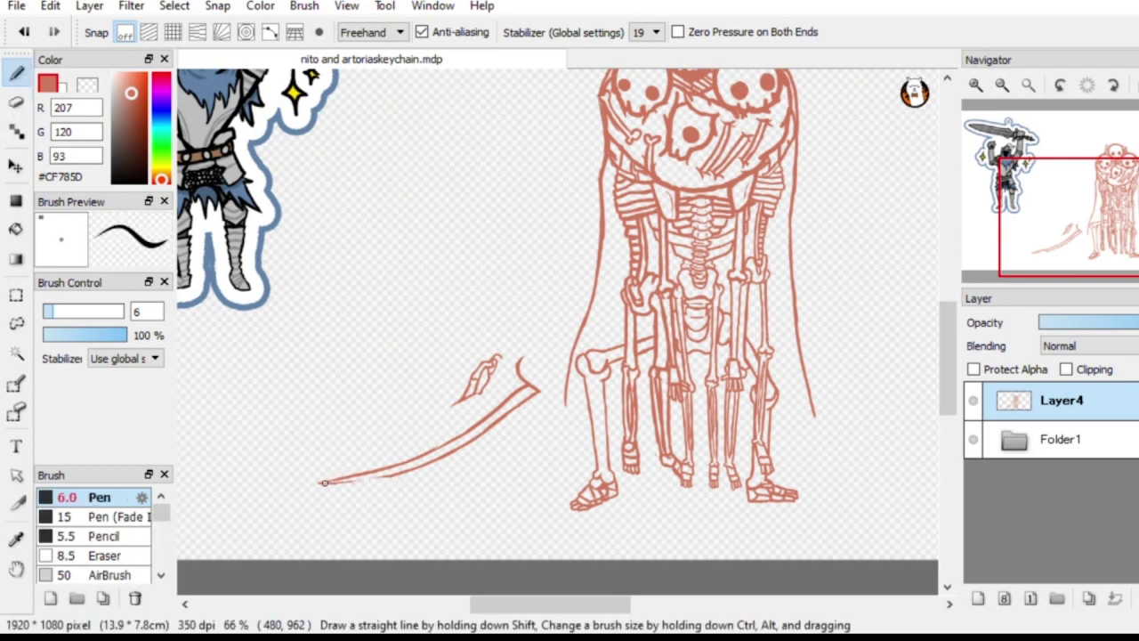
drag(324, 483, 405, 473)
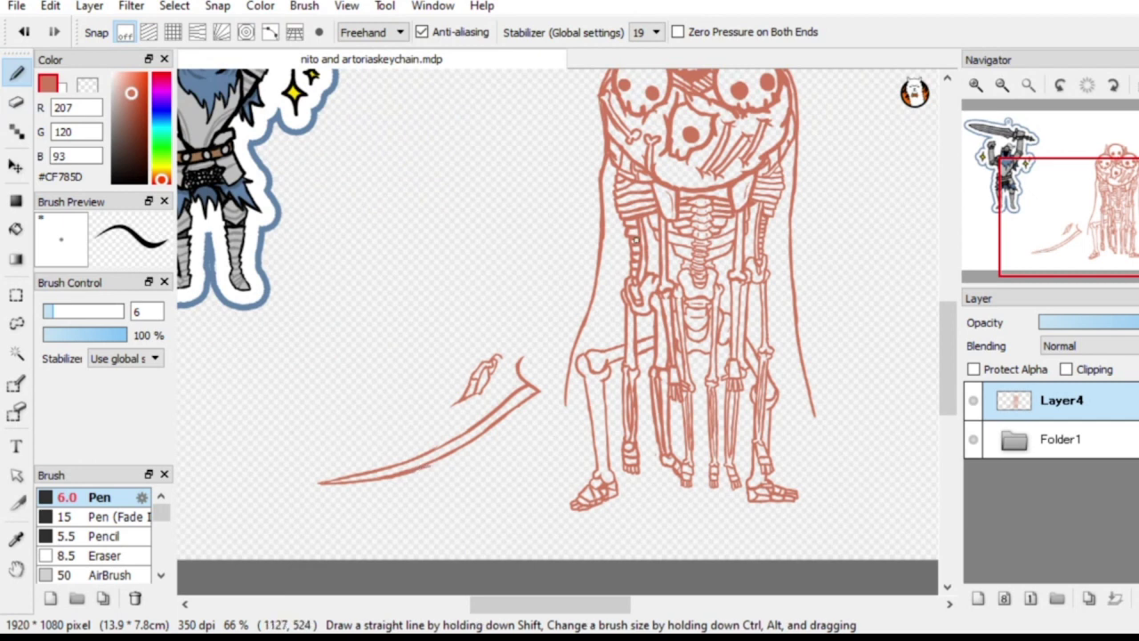
key(e)
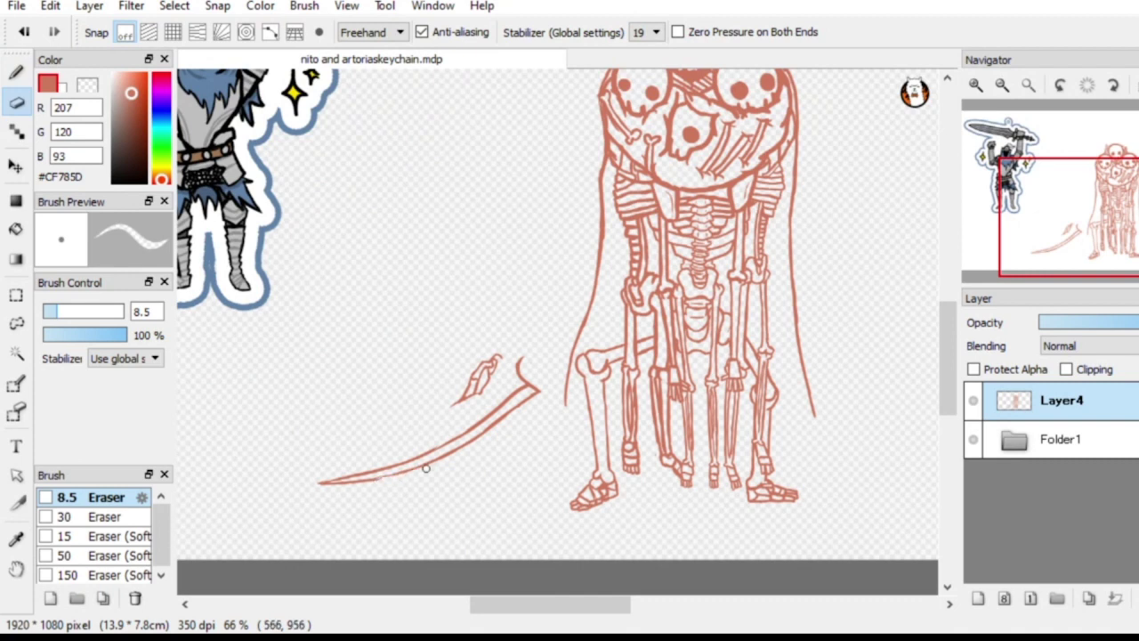
key(b)
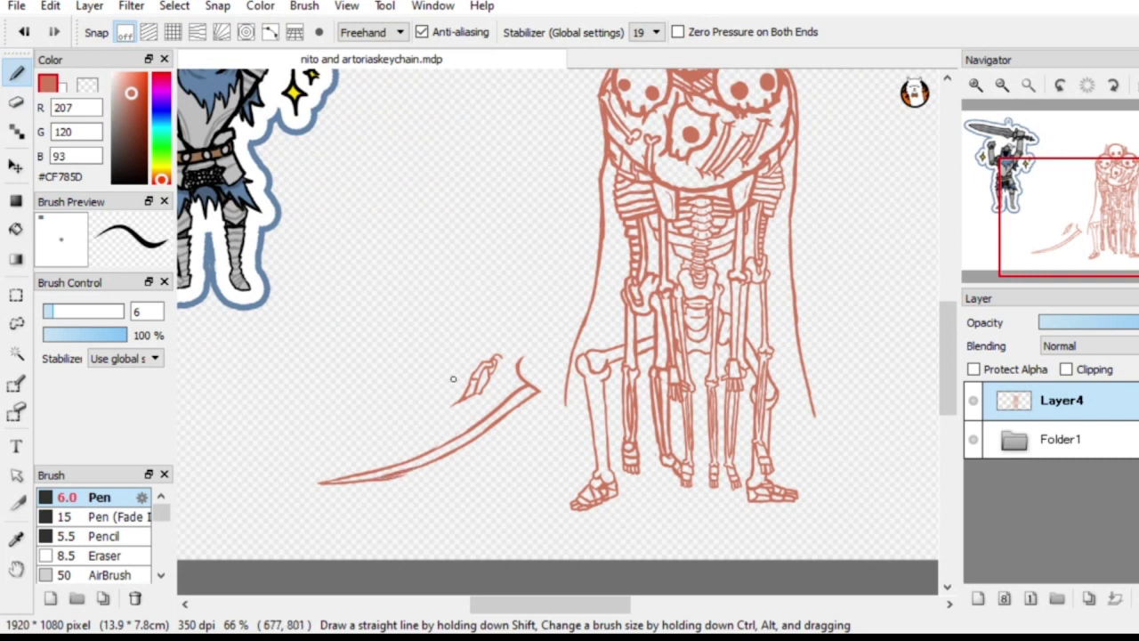
key(e)
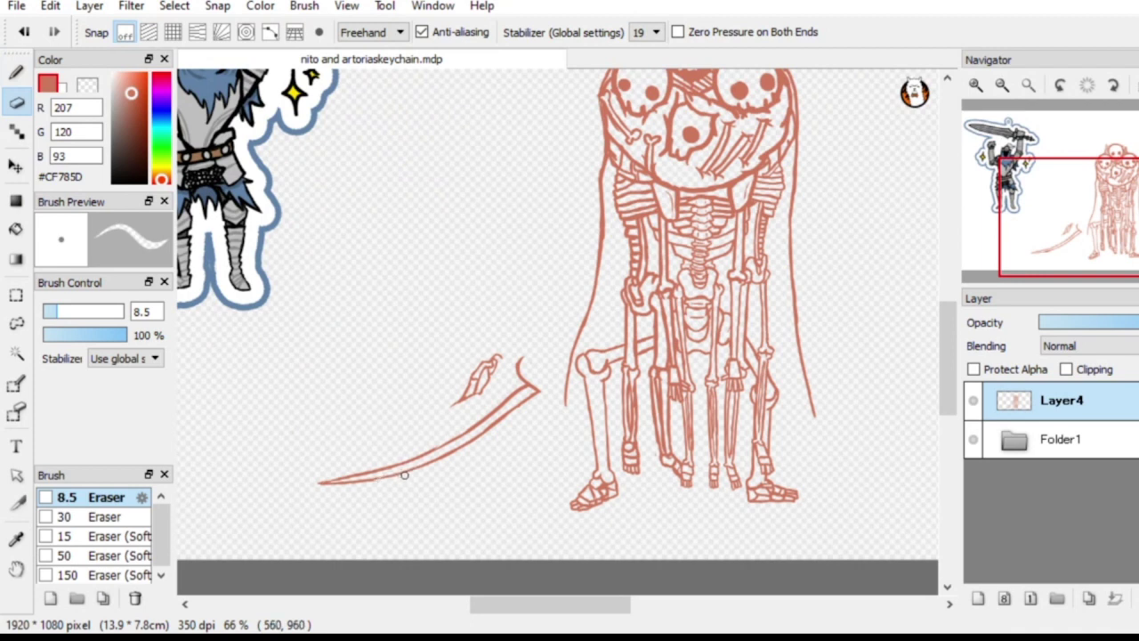
key(b)
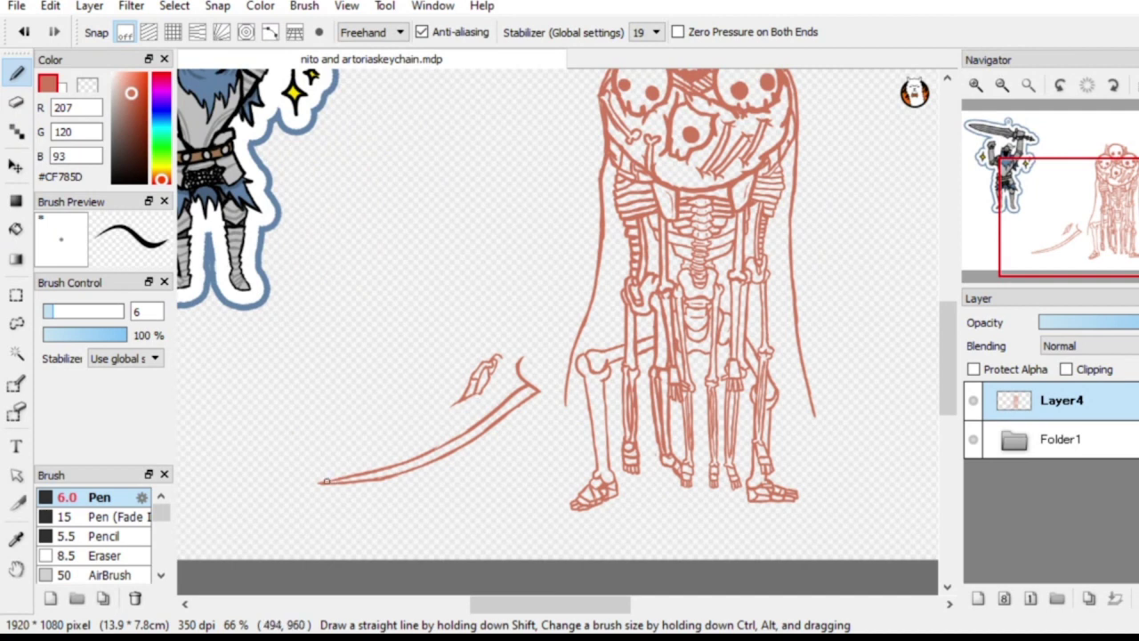
drag(387, 468, 440, 446)
key(e)
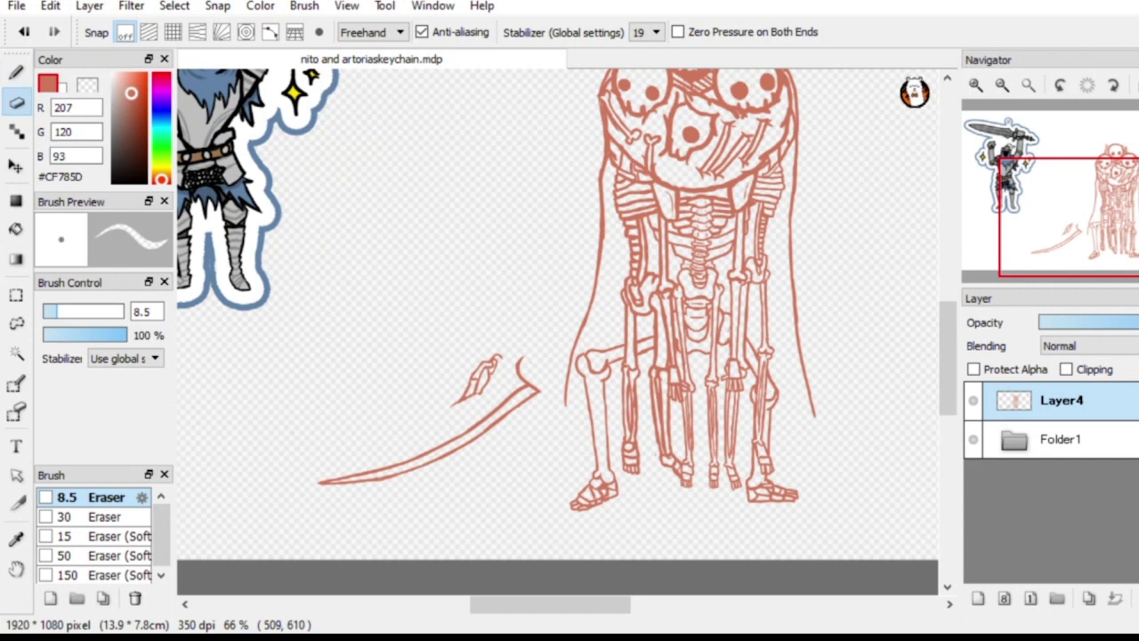
key(b)
Erase the floating bone shape and the inner edge line leading up to the notch
mouse_move(656, 454)
mouse_down()
mouse_move(497, 437)
mouse_move(467, 480)
mouse_move(602, 443)
mouse_up()
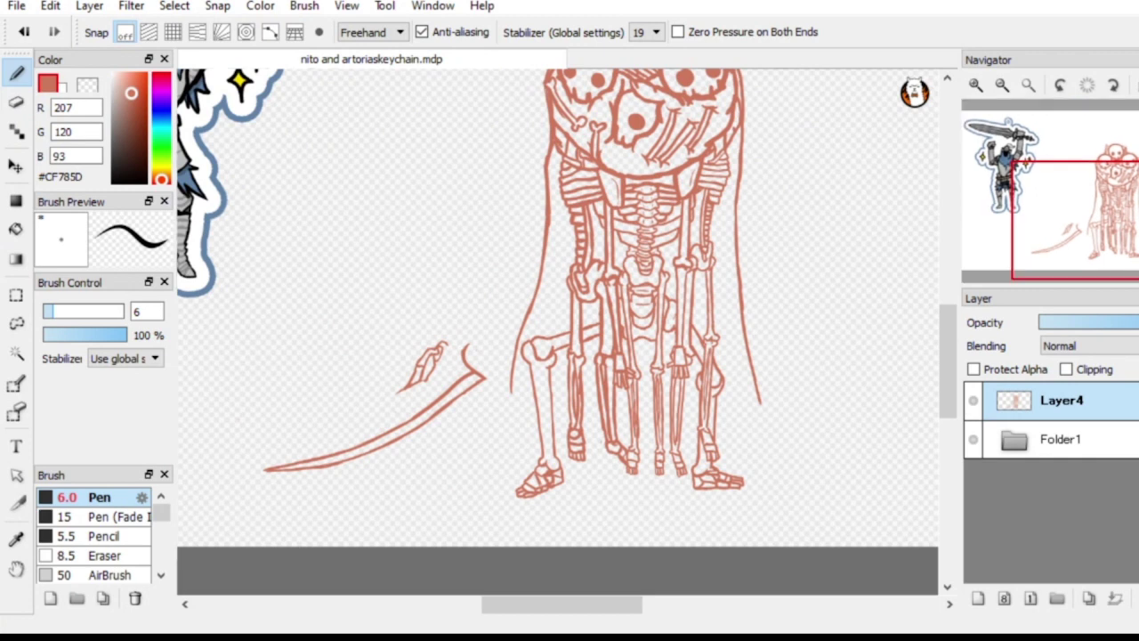
click(16, 102)
mouse_move(397, 394)
mouse_down()
mouse_move(434, 348)
mouse_move(437, 366)
mouse_move(445, 341)
mouse_up()
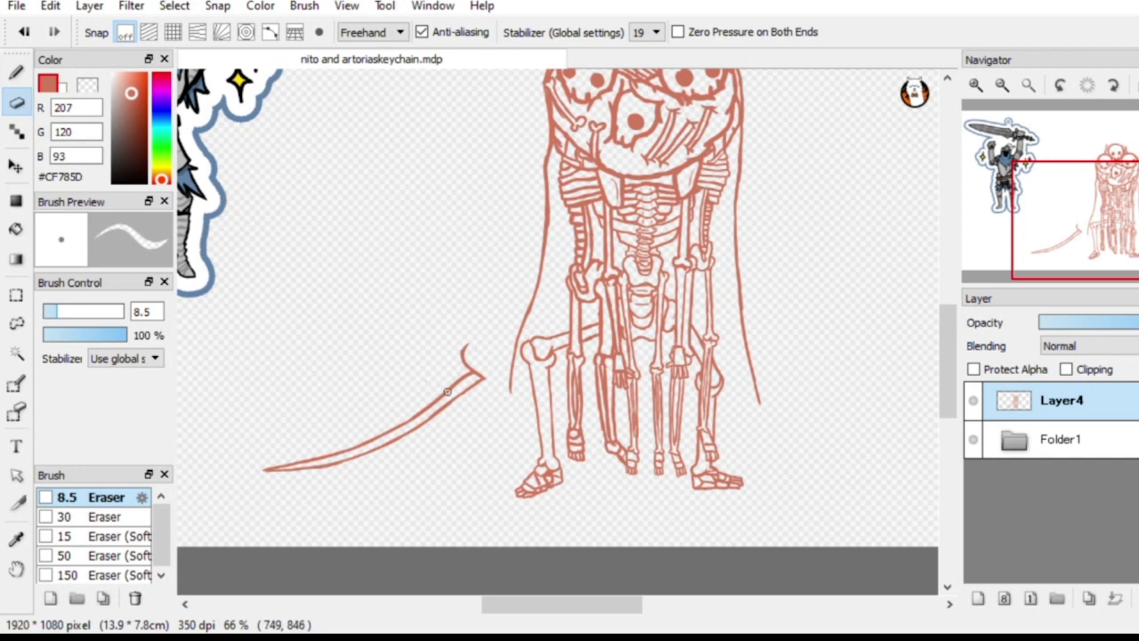
mouse_move(445, 395)
mouse_down()
mouse_move(433, 405)
mouse_move(466, 376)
mouse_up()
click(16, 72)
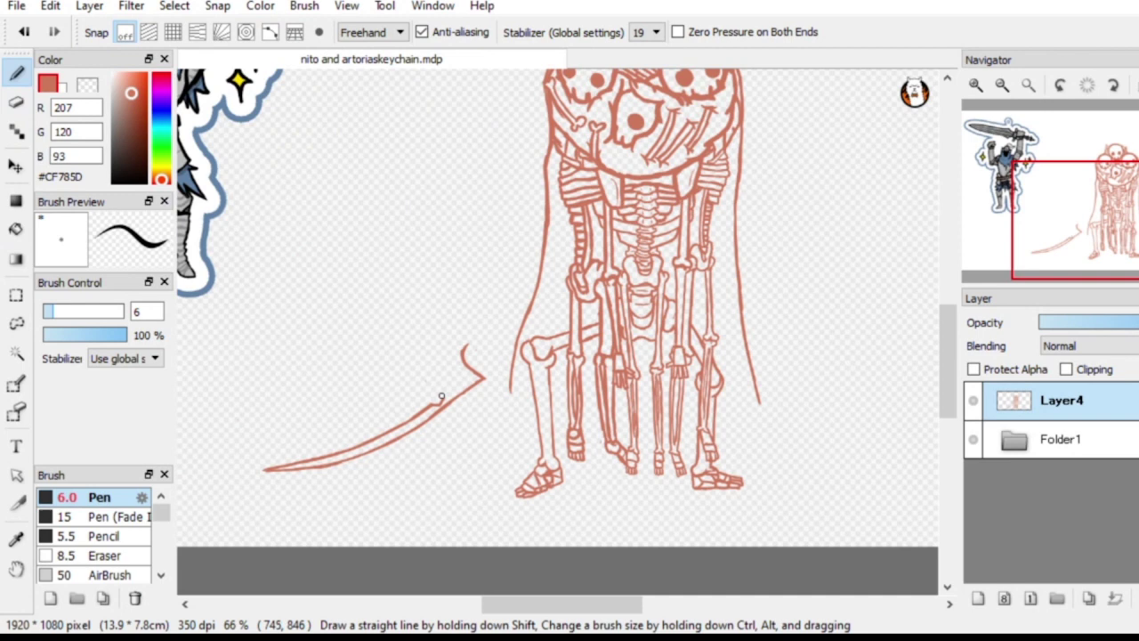
Draw a row of three small cutouts along the inner side of the lower edge, just below the notch
drag(442, 399, 439, 389)
drag(459, 374, 465, 384)
drag(438, 391, 435, 397)
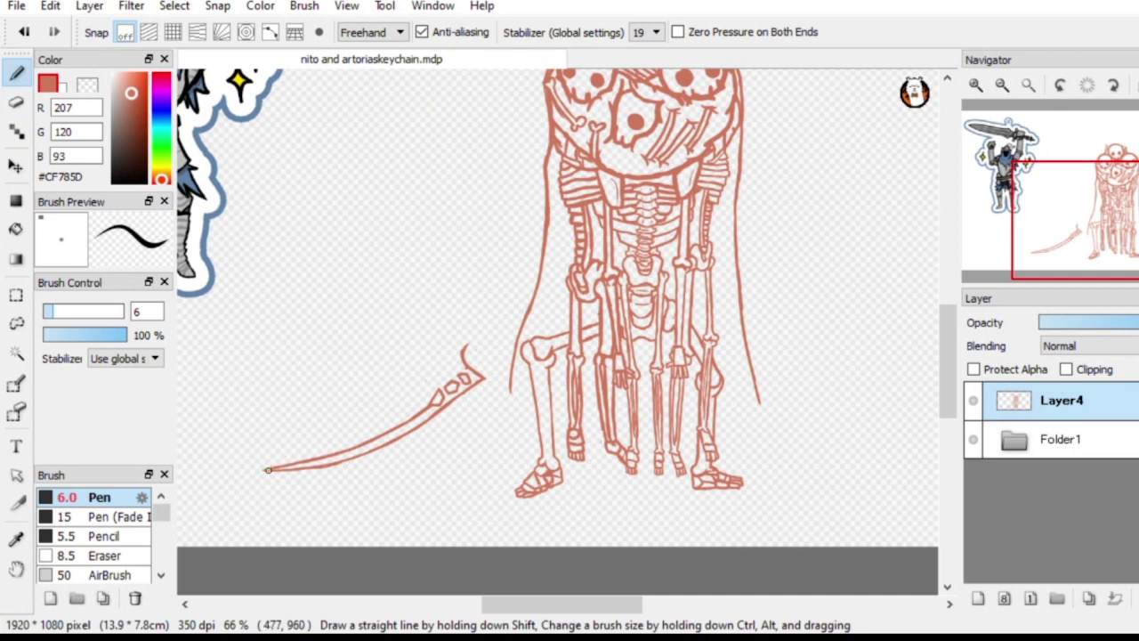
Draw a new curved upper edge from the blade's tip, erase its doubled lines and redraw the section near the tip
drag(265, 470, 410, 389)
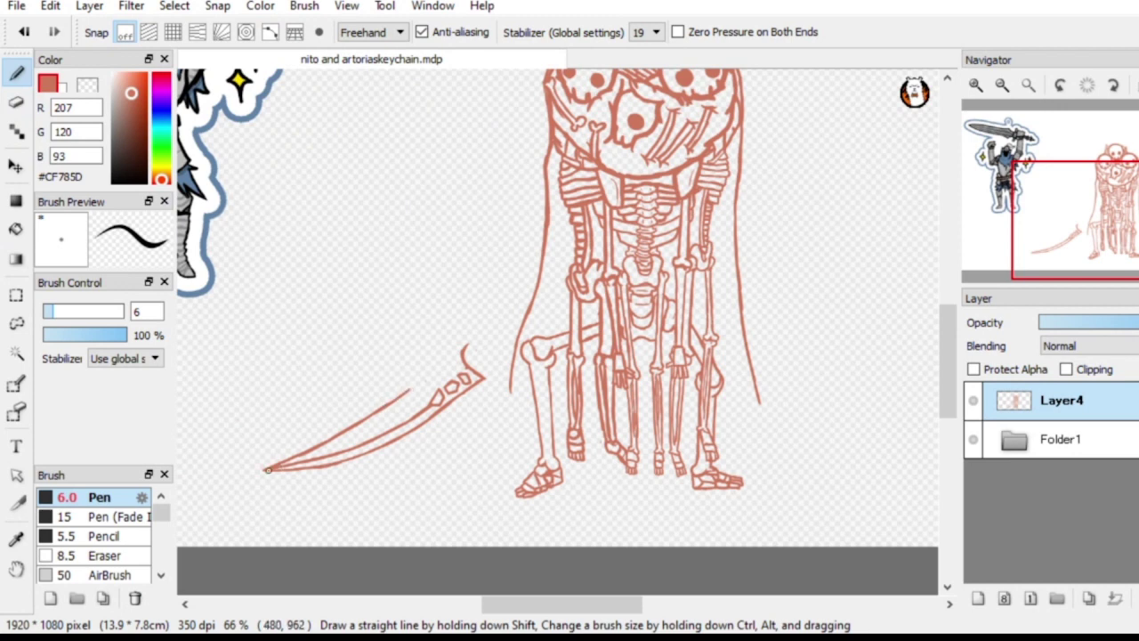
drag(267, 470, 300, 456)
drag(374, 411, 405, 381)
key(e)
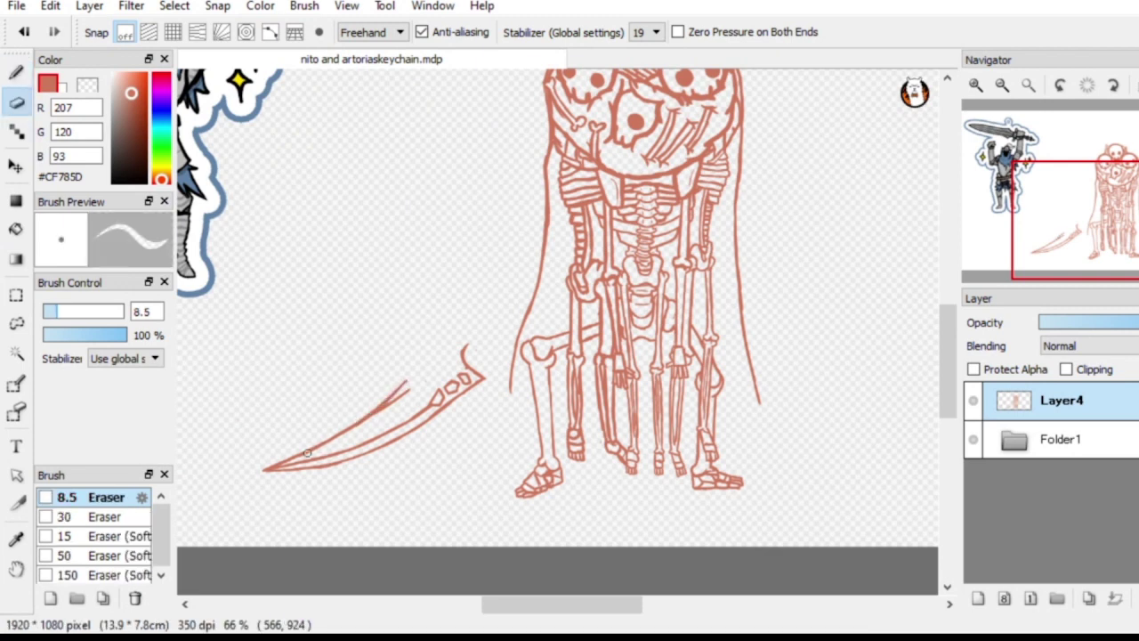
drag(306, 454, 407, 390)
key(b)
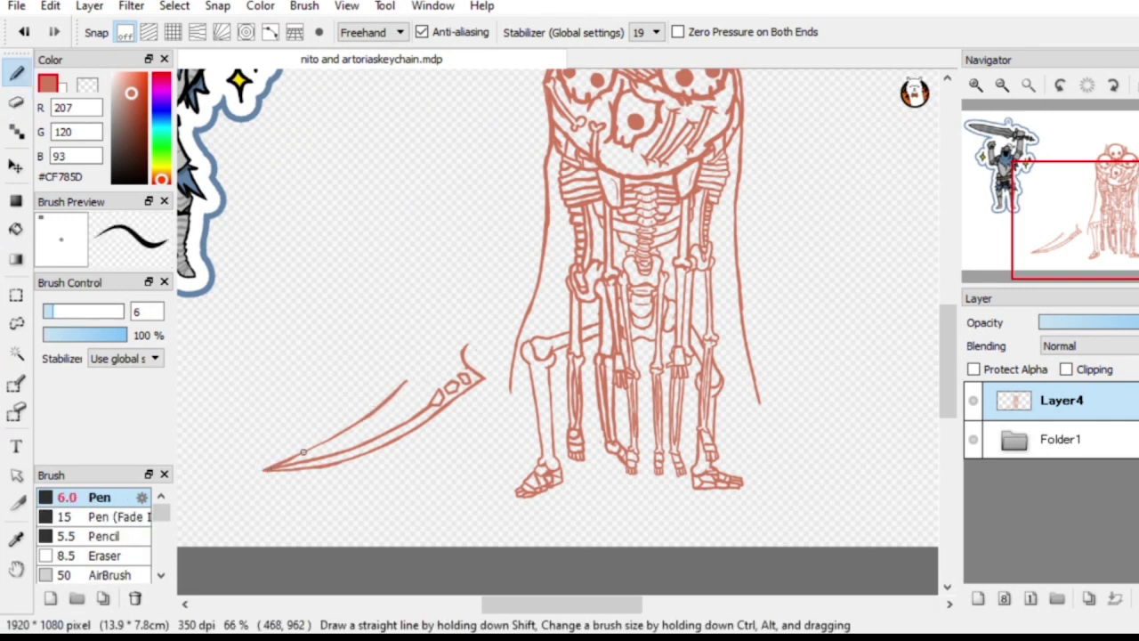
drag(267, 468, 345, 434)
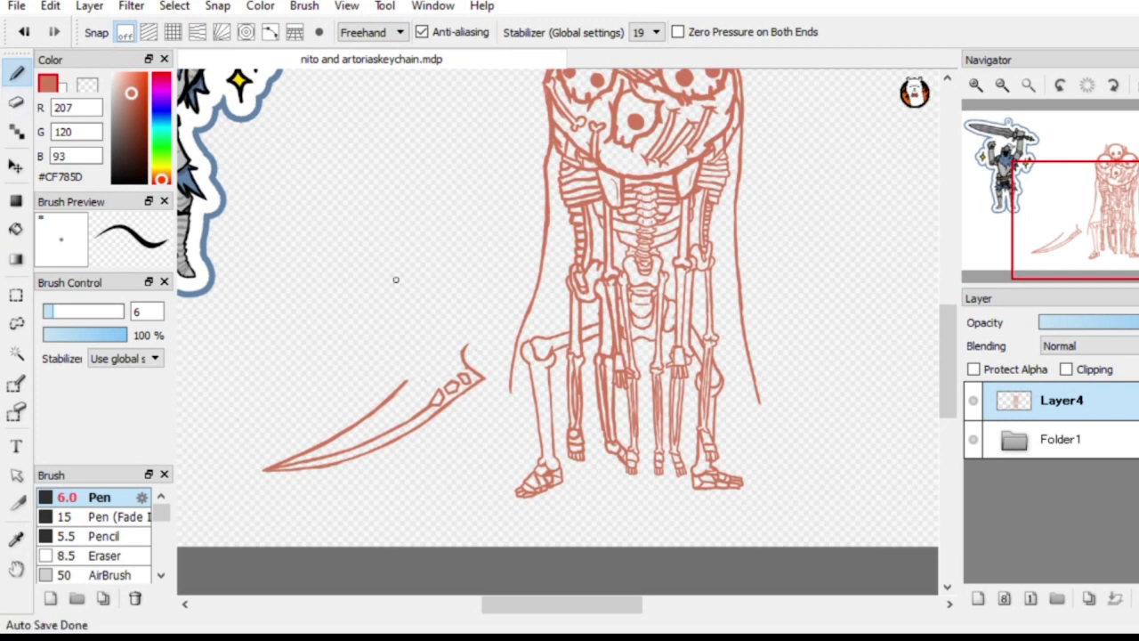
Draw a rounded corner with a small cutout inside at the upper end of the blade's top edge
drag(407, 375, 418, 365)
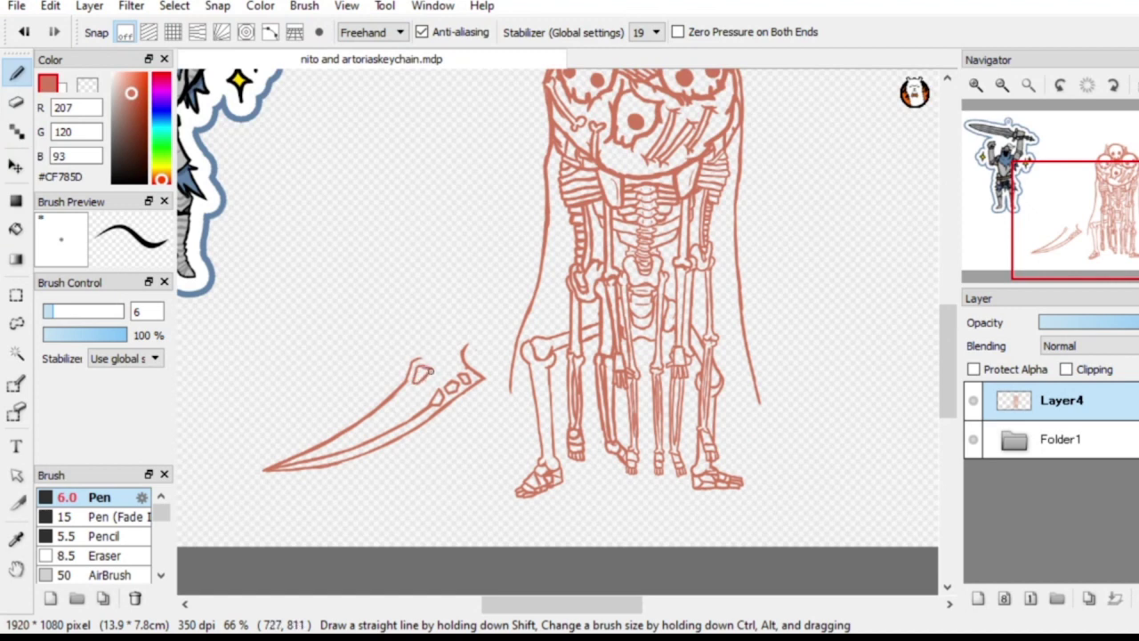
click(24, 32)
drag(415, 361, 430, 360)
key(e)
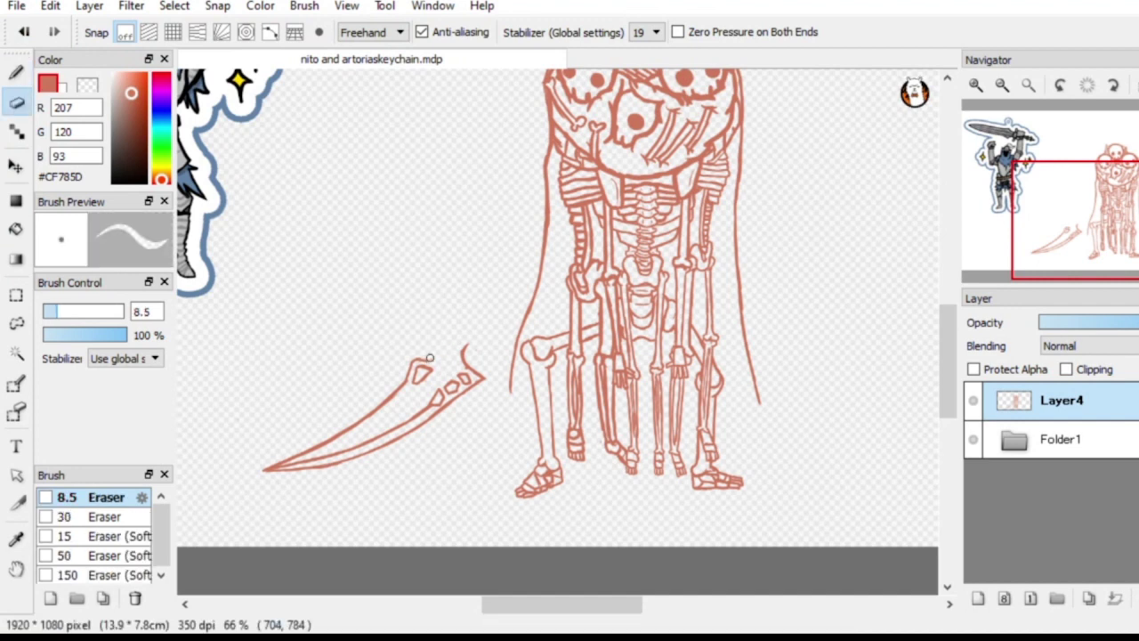
key(b)
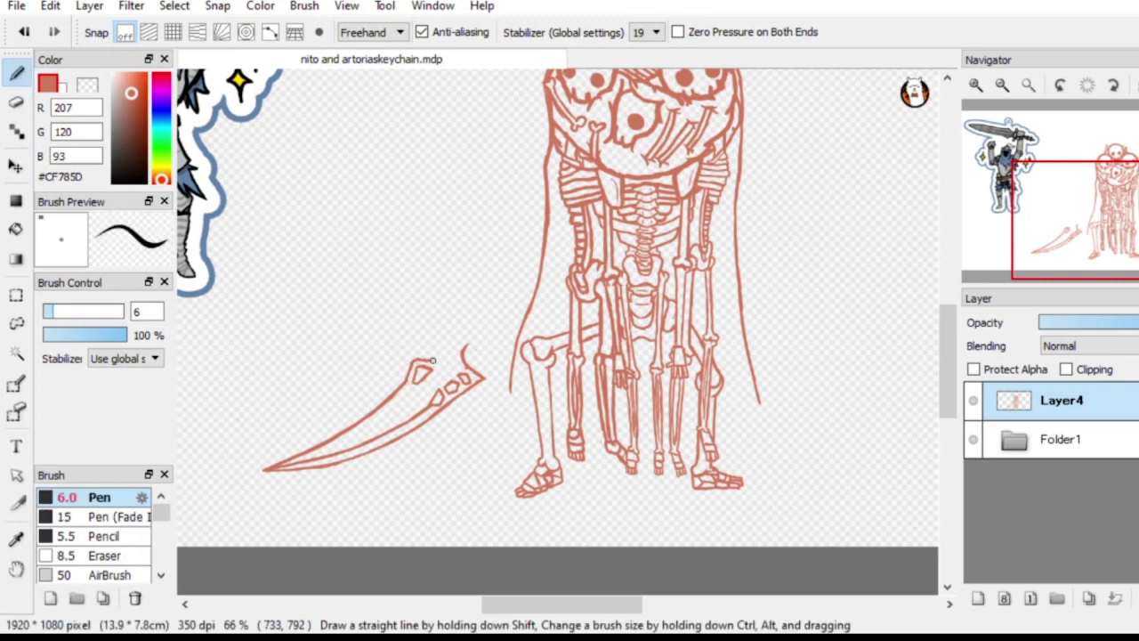
Draw finger-like bone ridges between the rounded corner and the notch, with a pointed spike extending above them
drag(429, 359, 463, 362)
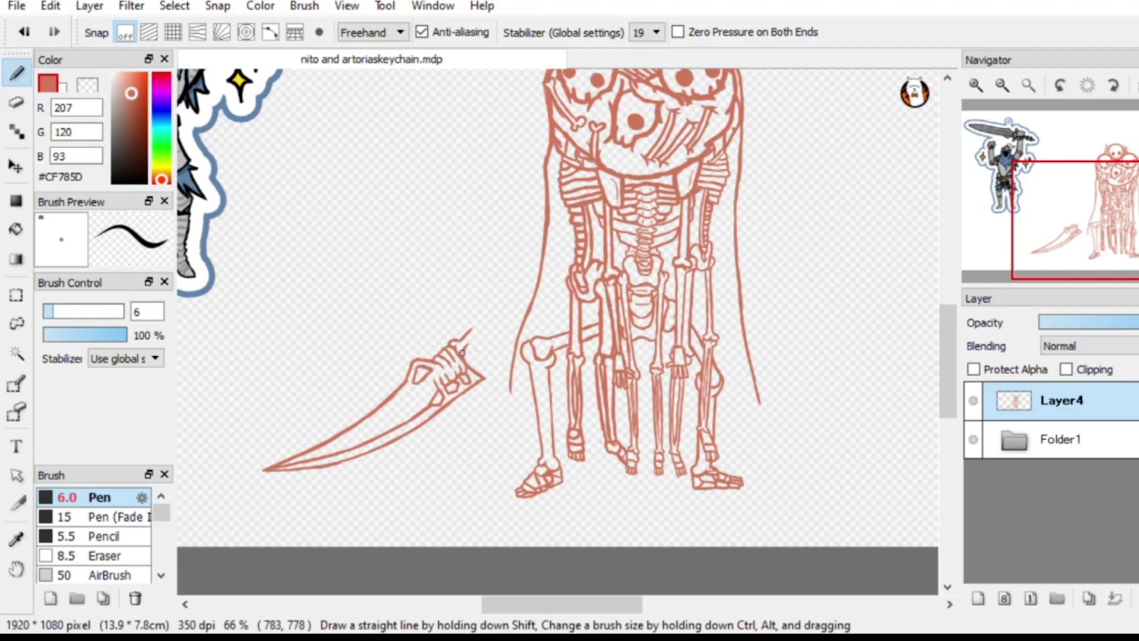
drag(470, 330, 463, 350)
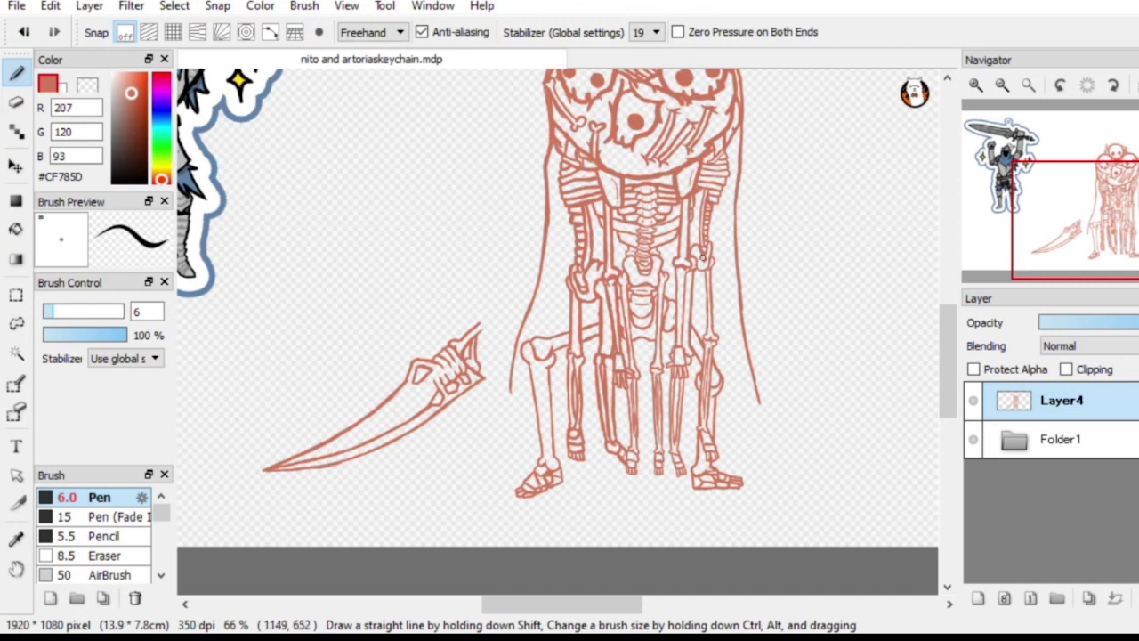
key(e)
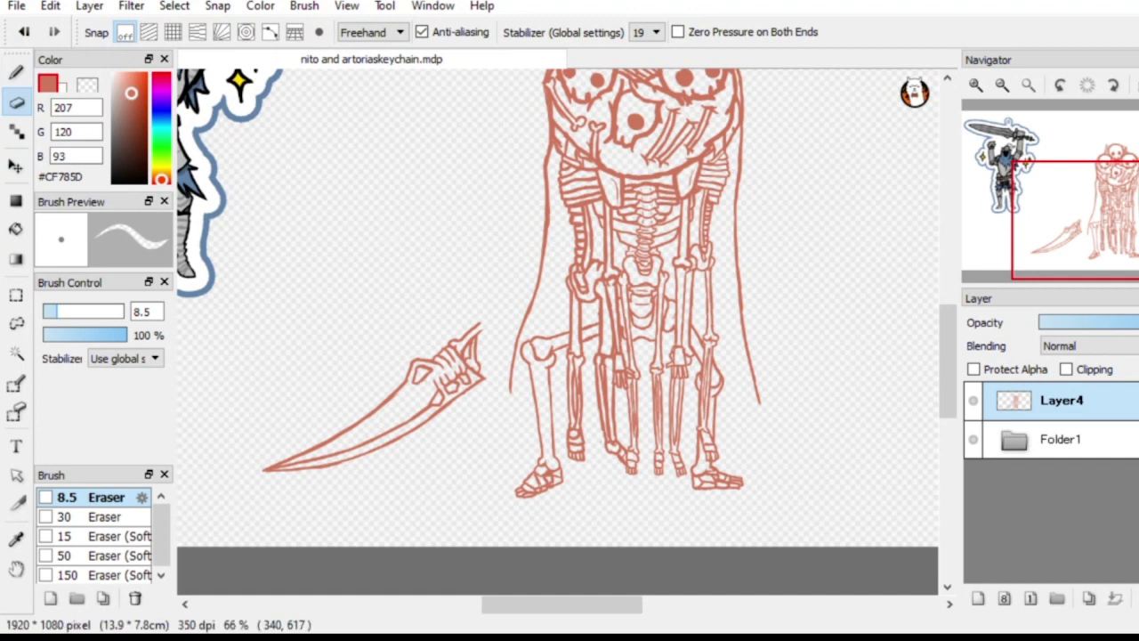
Redraw the blade's upper edge slightly inward, from the rounded corner to the tip, and erase the old outline
key(p)
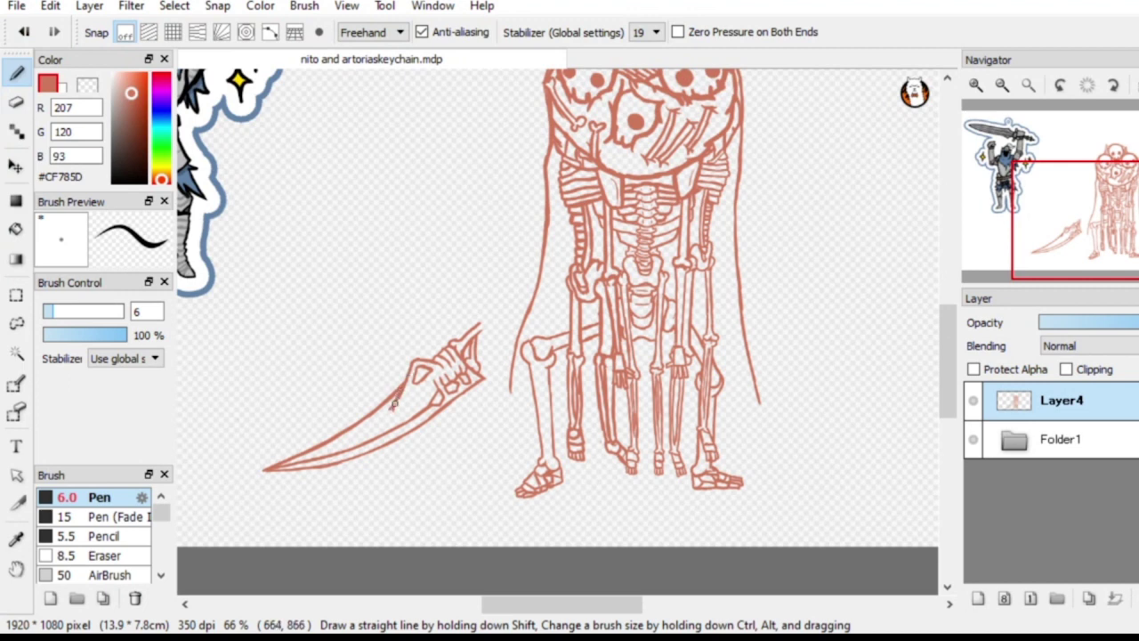
drag(394, 403, 347, 443)
click(16, 102)
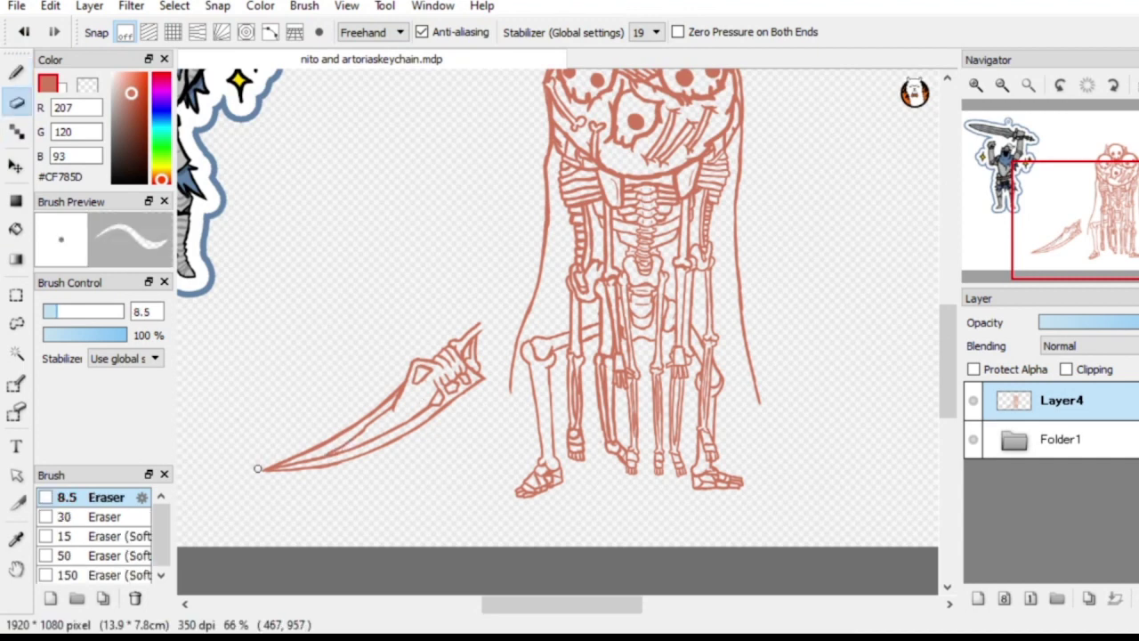
mouse_move(275, 461)
mouse_down()
mouse_move(348, 435)
mouse_move(410, 377)
mouse_move(397, 390)
mouse_up()
key(b)
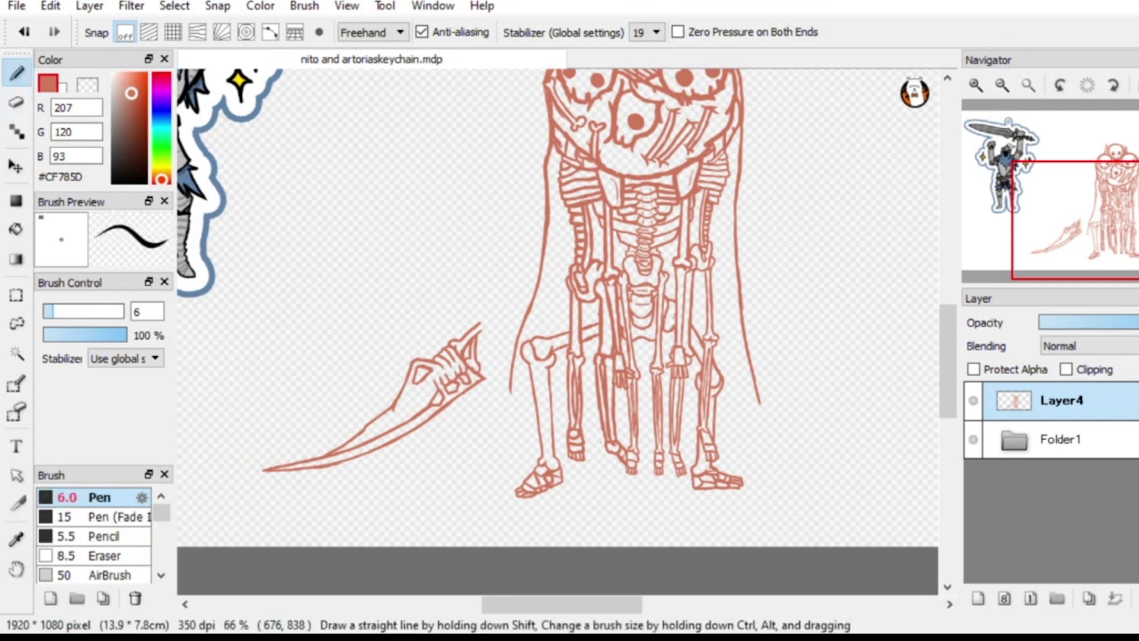
drag(263, 470, 357, 432)
Erase the inner line running along the blade's lower edge
key(e)
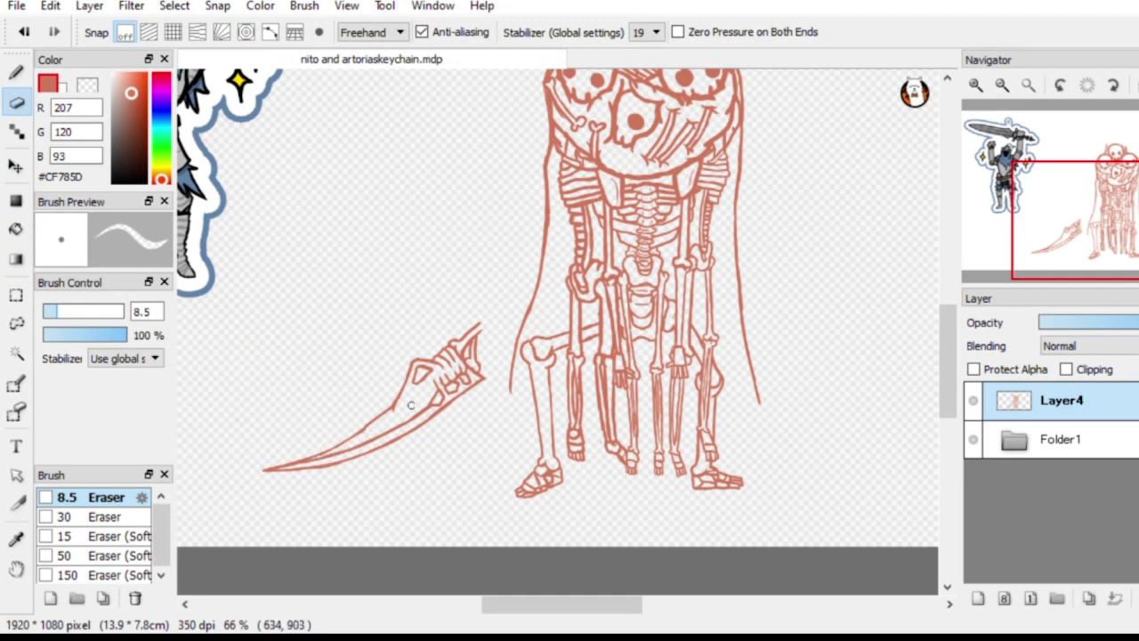
key(b)
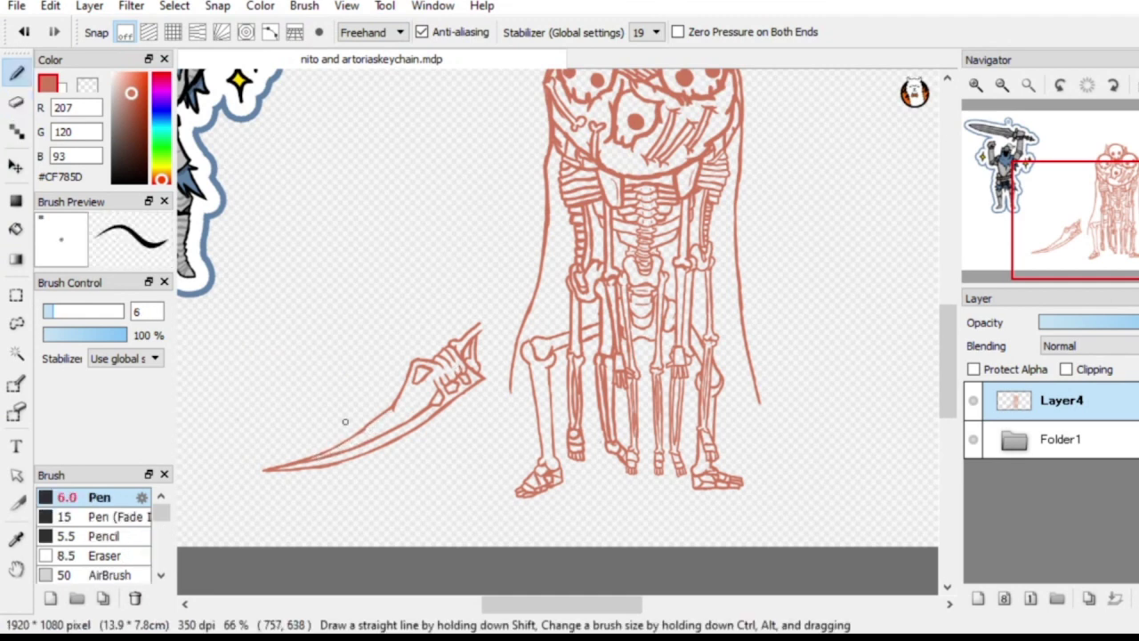
key(e)
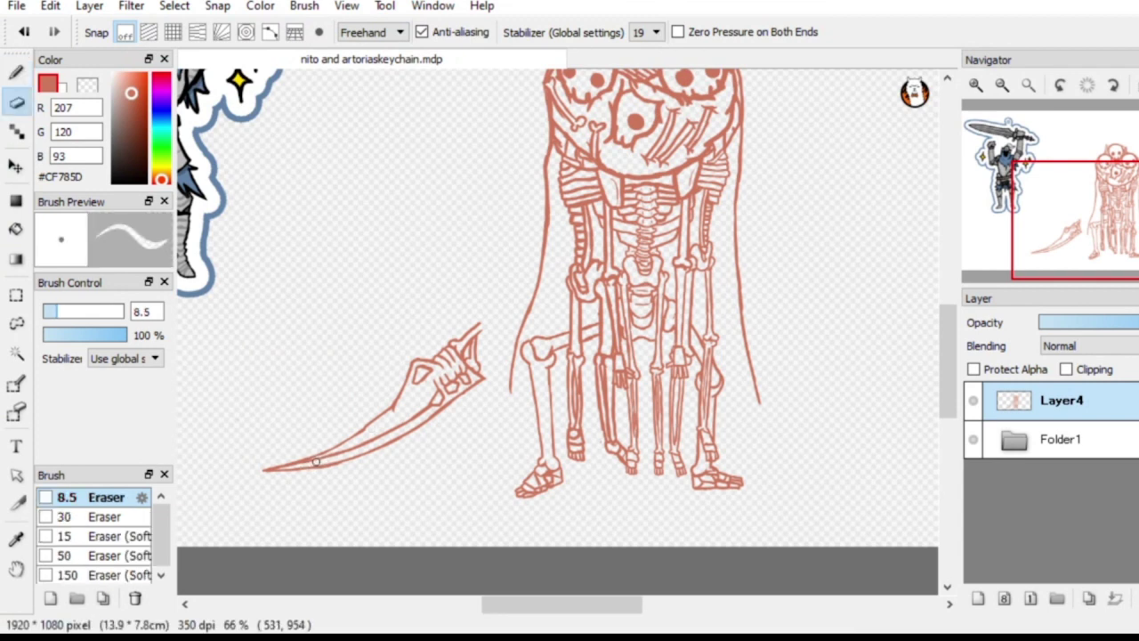
drag(316, 461, 416, 412)
Draw short jagged texture lines along the inside of the blade, up to the bony ridges
key(p)
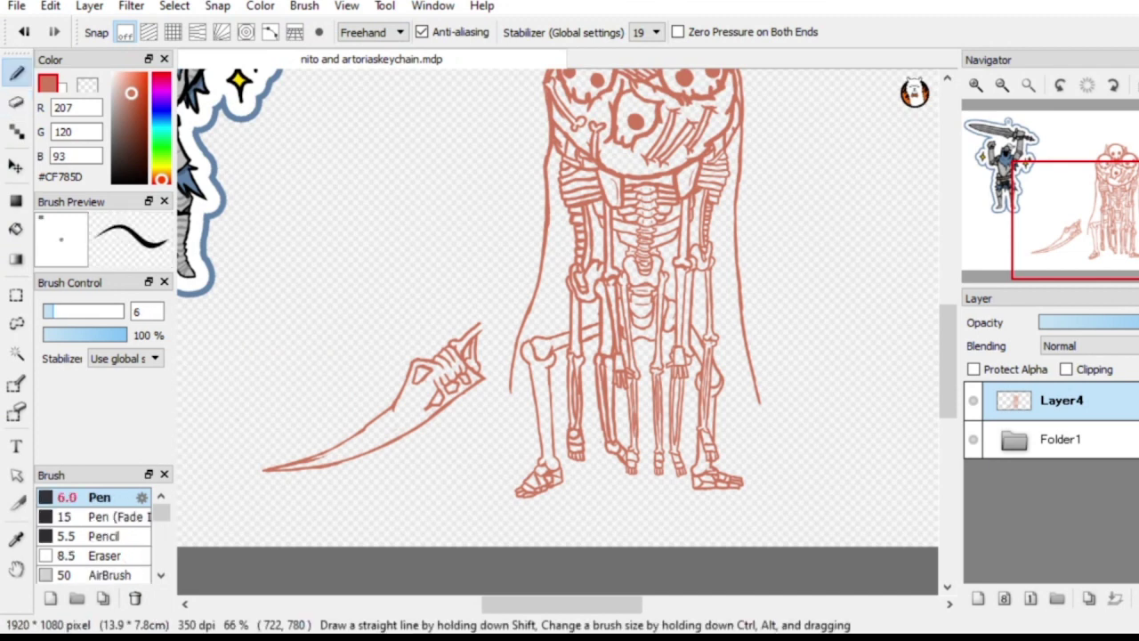
drag(320, 458, 345, 451)
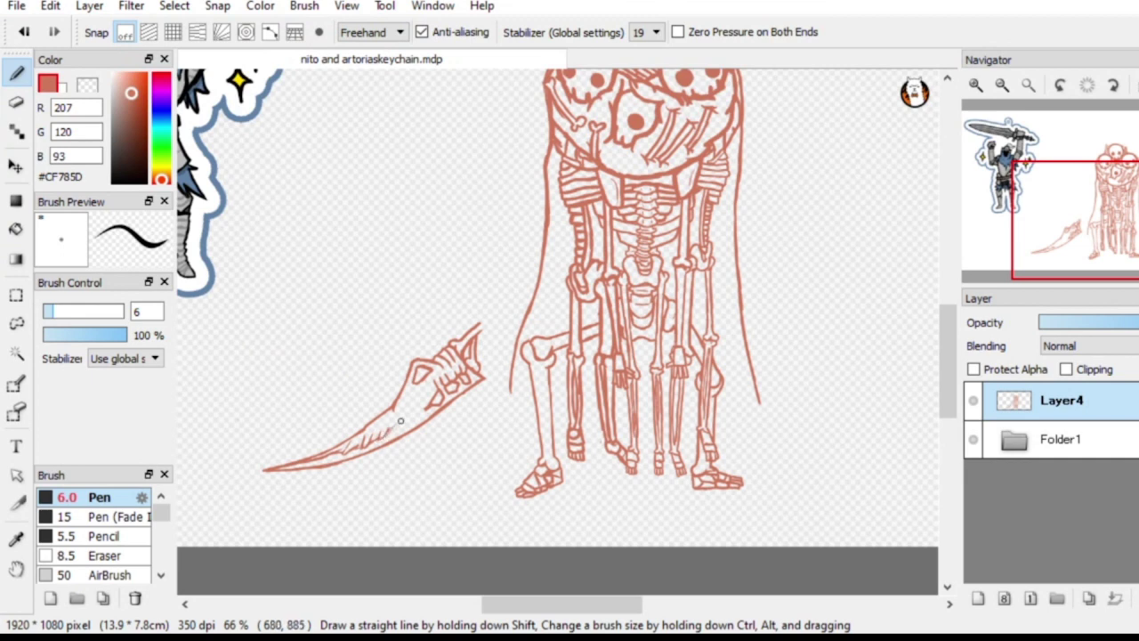
drag(387, 434, 397, 422)
Erase the pointed spike above the bone ridges and sketch short strokes in its place, trimming the excess
key(e)
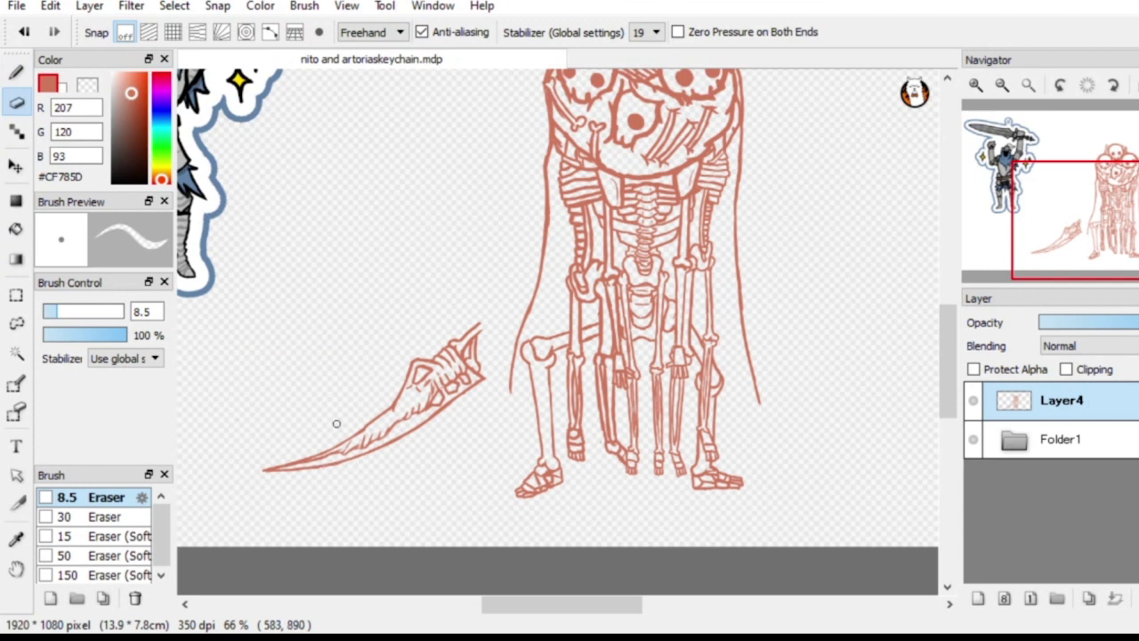
key(b)
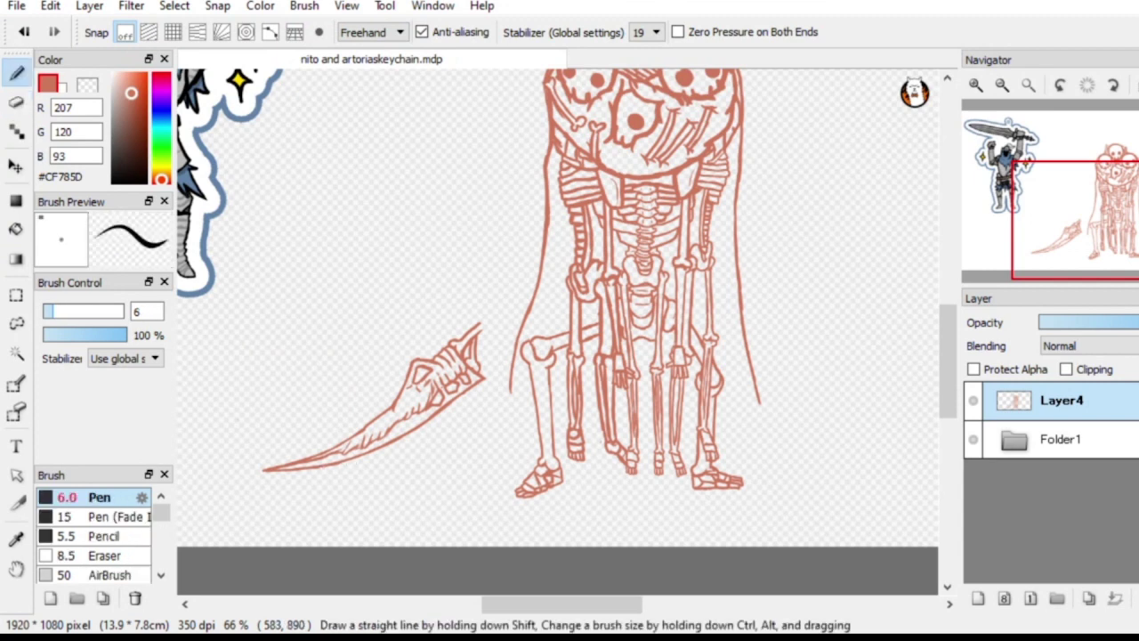
key(e)
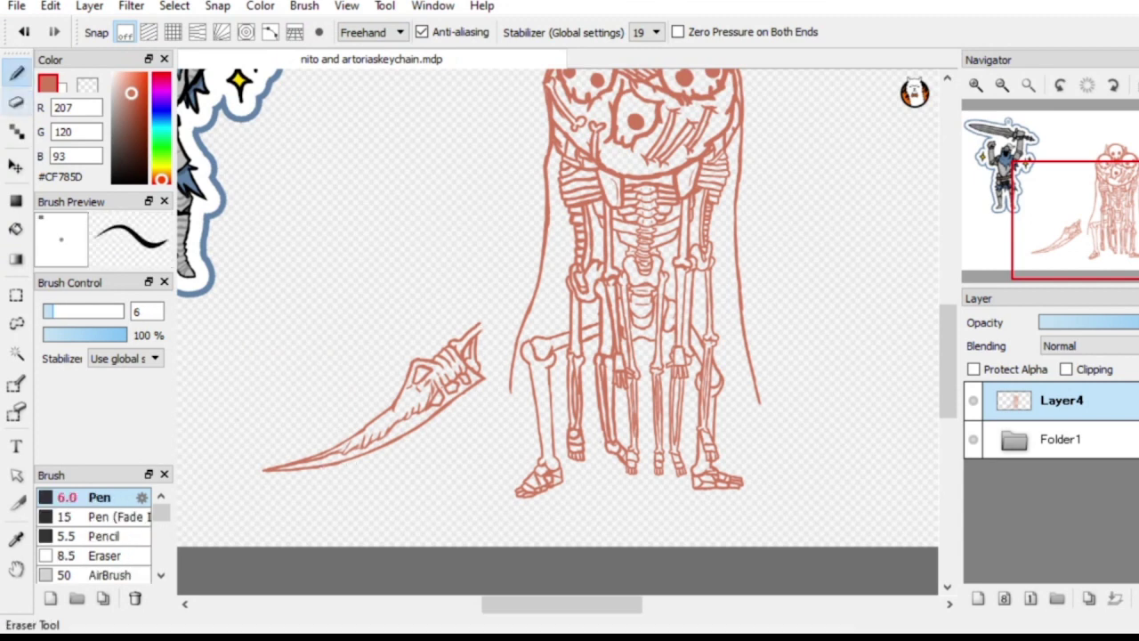
mouse_move(466, 350)
mouse_down()
mouse_move(486, 364)
mouse_move(472, 340)
mouse_move(483, 332)
mouse_up()
key(b)
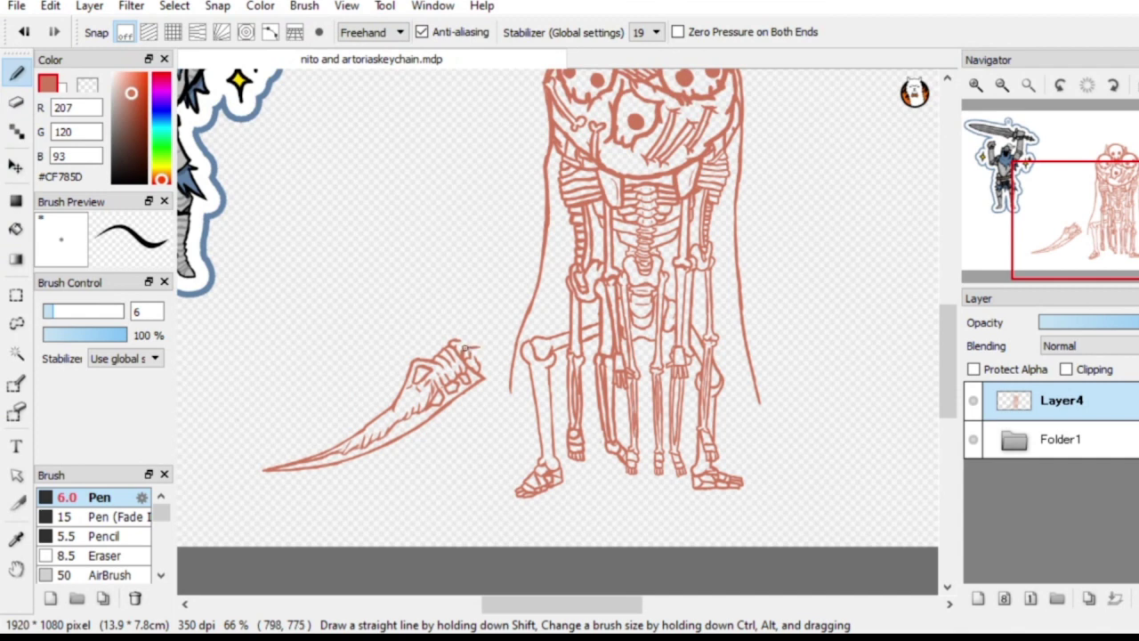
drag(464, 348, 491, 344)
key(e)
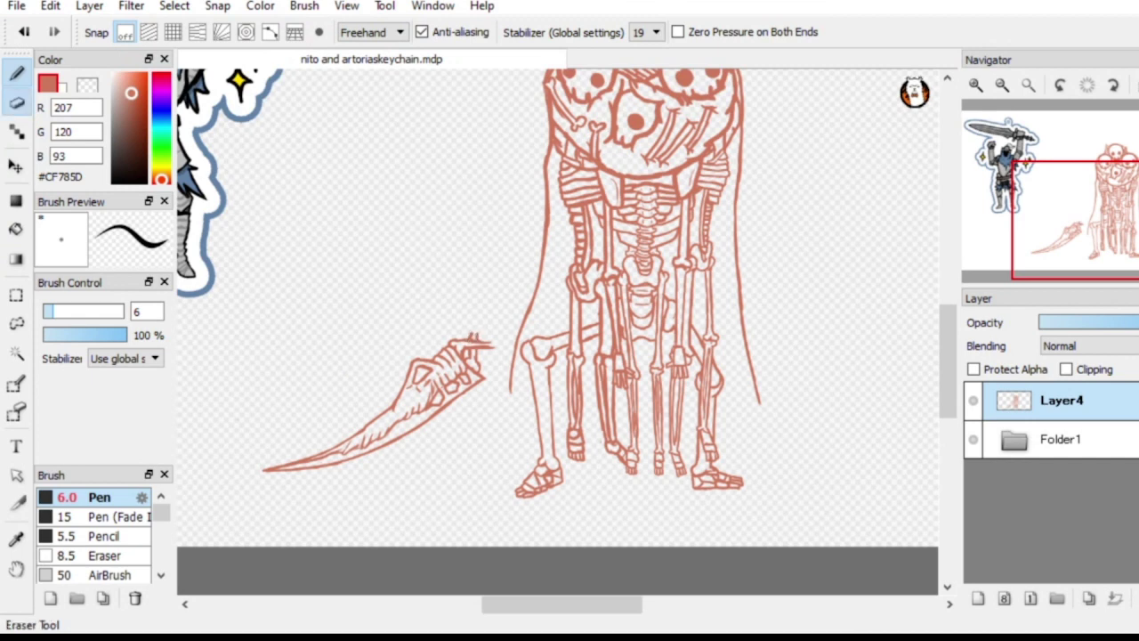
drag(469, 330, 473, 336)
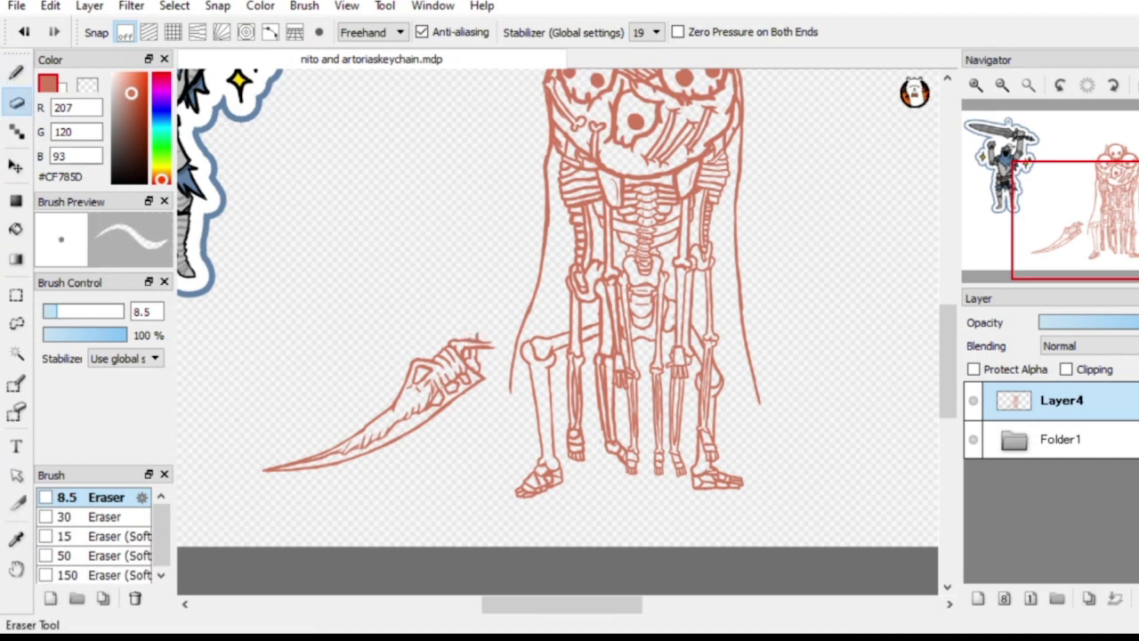
Draw a rounded arc over the sword's upper end and continue it into a line hanging down beside the notch
click(16, 73)
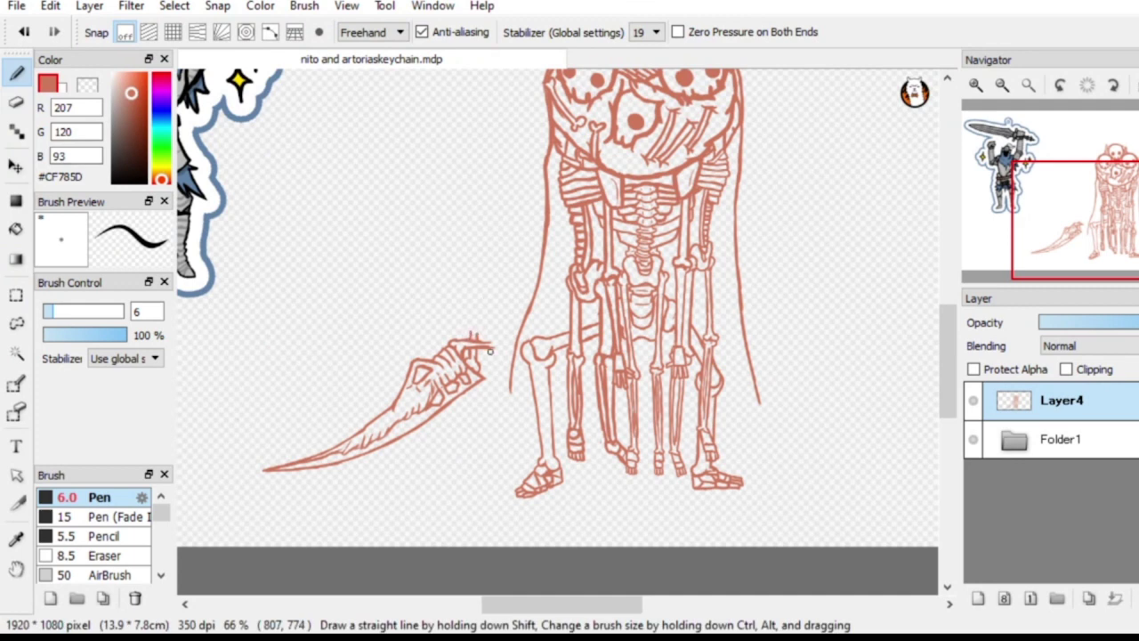
mouse_move(495, 366)
mouse_down()
mouse_move(492, 340)
mouse_move(479, 336)
mouse_up()
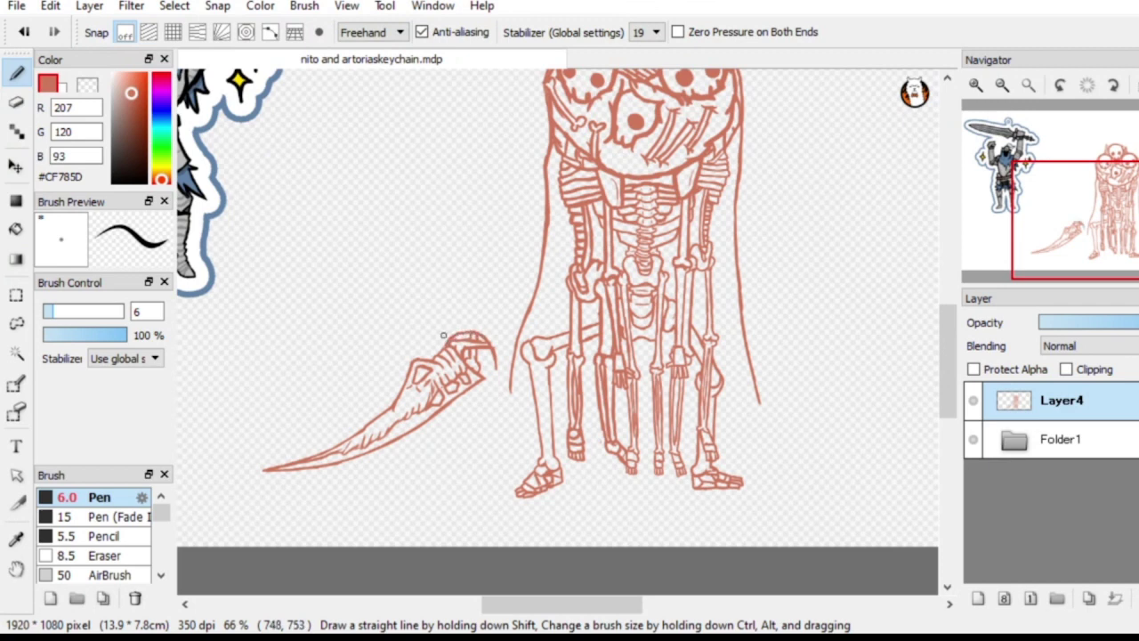
drag(486, 341, 495, 401)
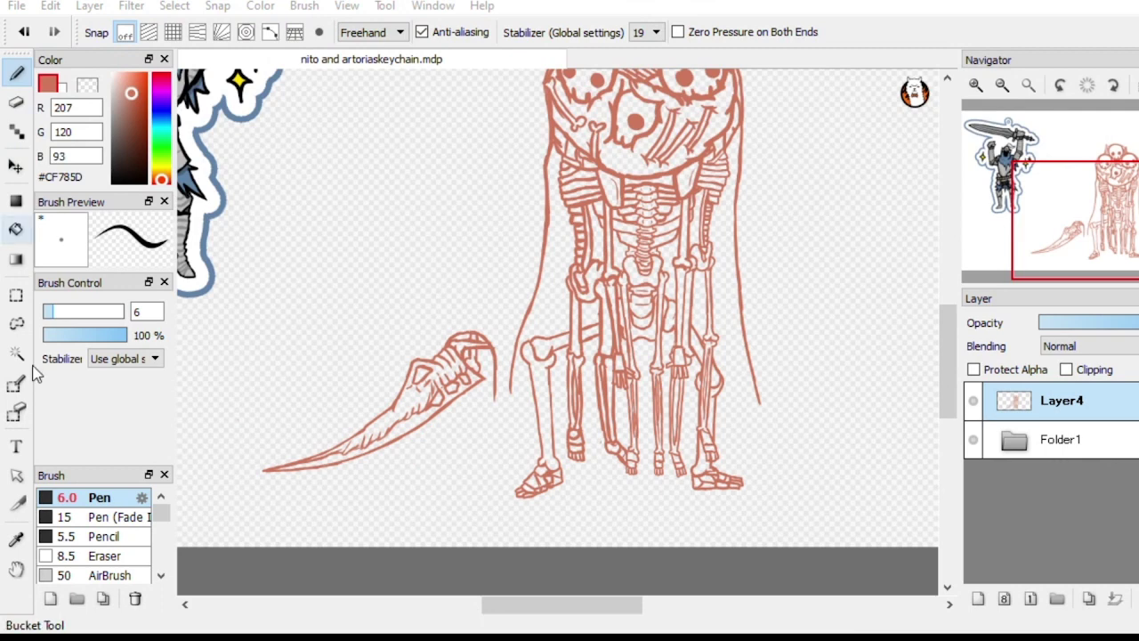
Lasso the whole sword sketch, rotate it to a flatter angle, reposition it beside the figure and clear the selection
click(17, 323)
mouse_move(251, 454)
mouse_down()
mouse_move(427, 443)
mouse_move(498, 405)
mouse_move(504, 331)
mouse_move(364, 391)
mouse_up()
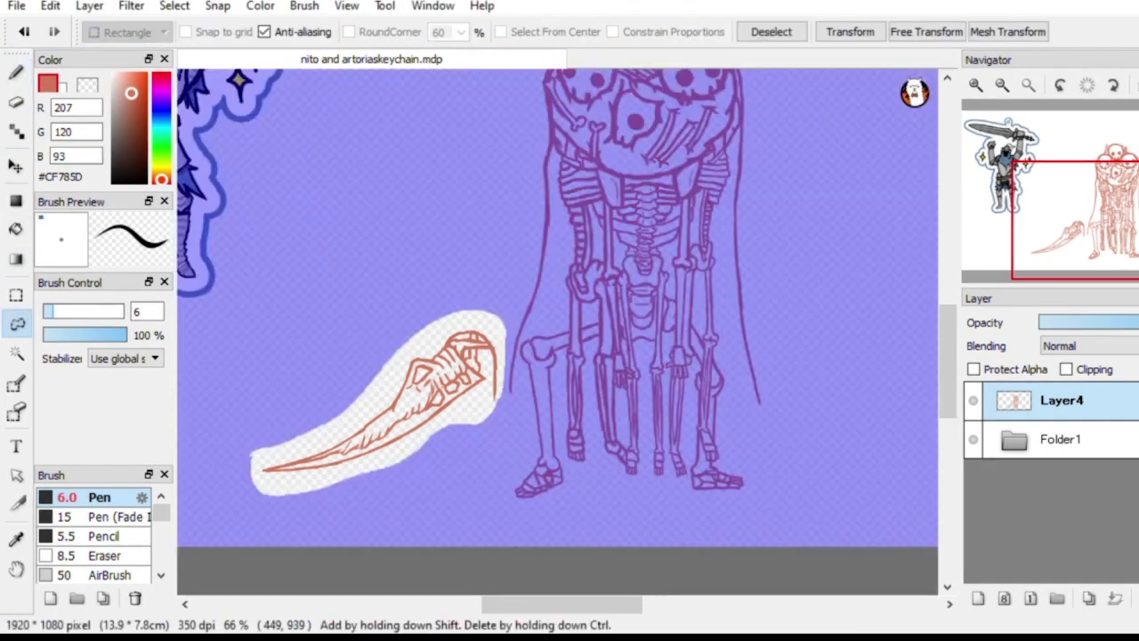
key(ctrl+t)
drag(346, 325, 345, 317)
drag(485, 219, 504, 252)
mouse_move(344, 317)
mouse_down()
mouse_move(368, 334)
mouse_move(363, 315)
mouse_up()
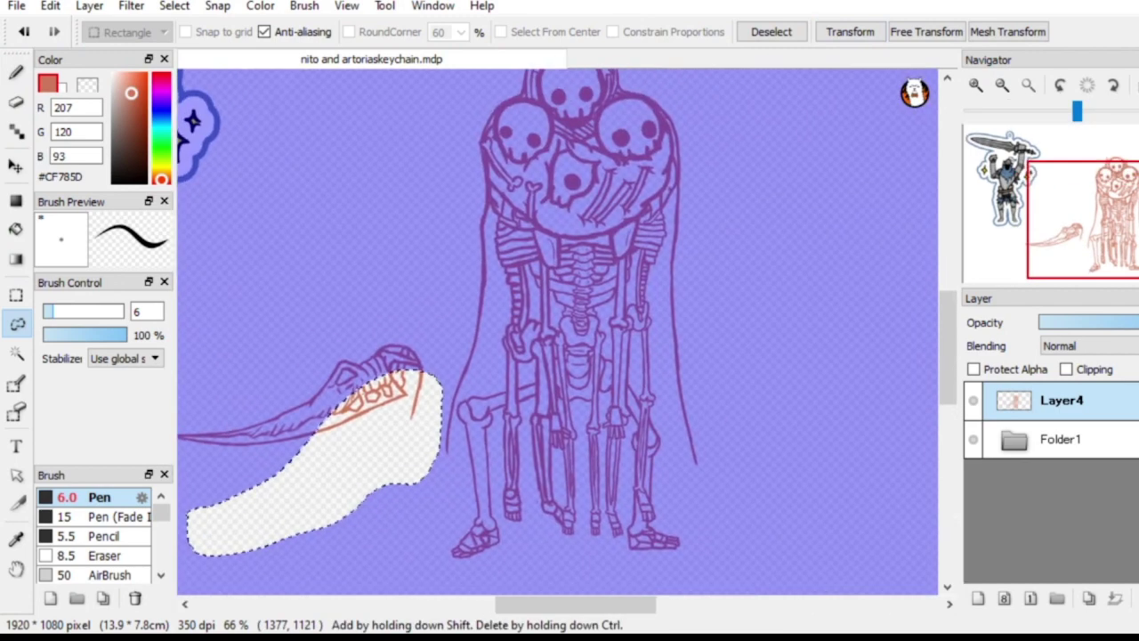
key(ctrl+d)
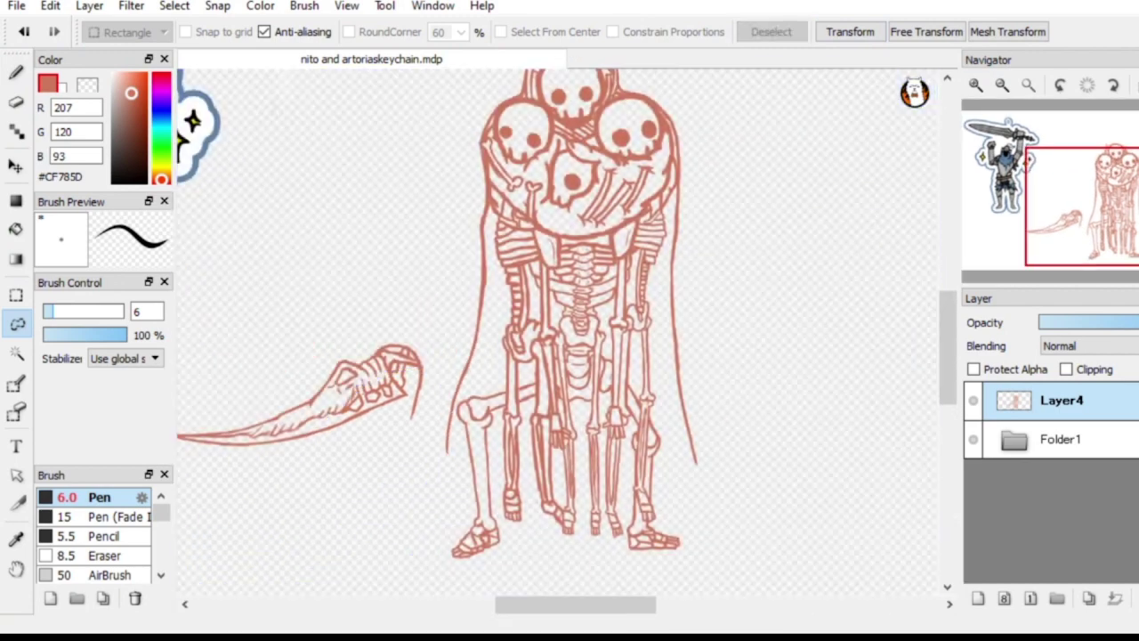
Extend the hanging line downward, curve it up to join the figure's cloak edge, and start a second line below the blade
mouse_move(558, 332)
mouse_down()
mouse_move(682, 318)
mouse_move(670, 340)
mouse_up()
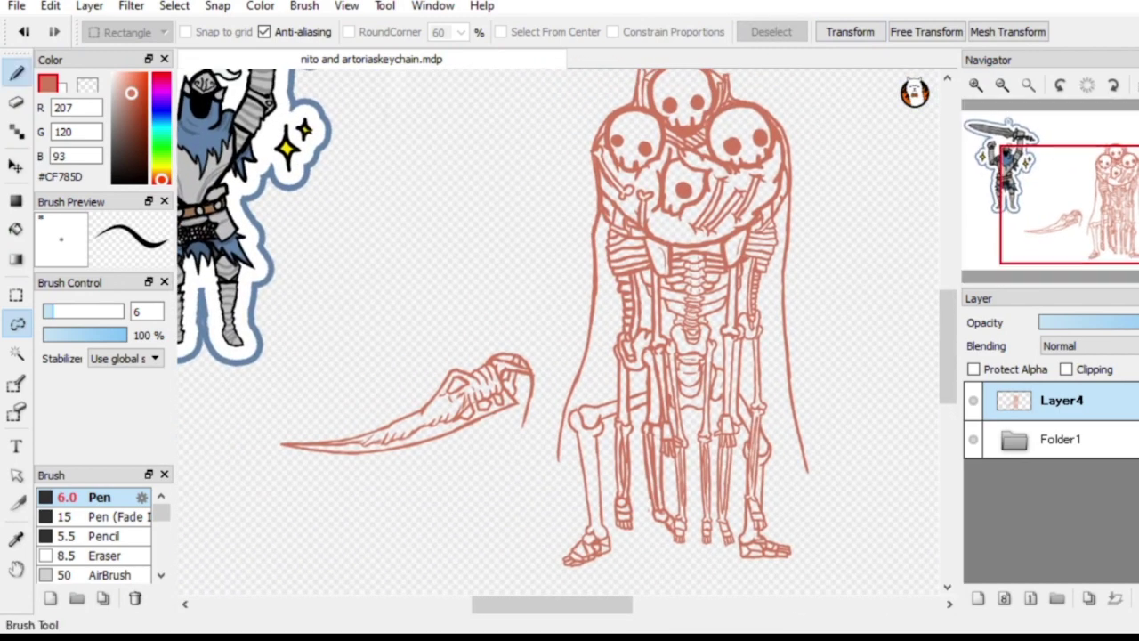
click(16, 73)
drag(530, 389, 524, 451)
drag(473, 424, 473, 449)
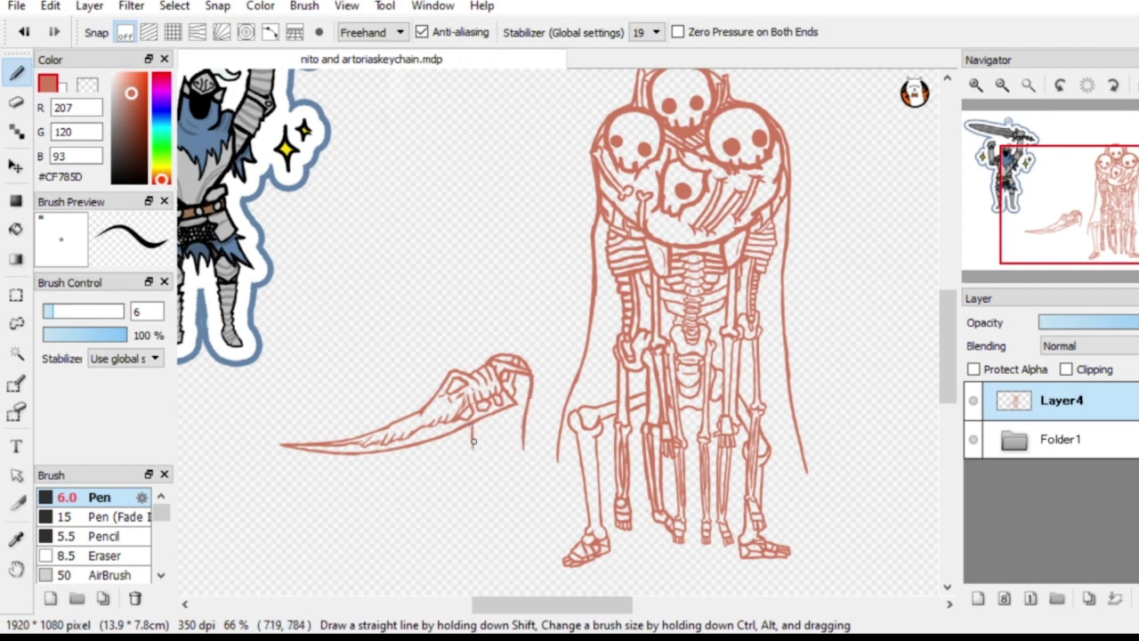
mouse_move(525, 418)
mouse_down()
mouse_move(527, 476)
mouse_move(553, 465)
mouse_up()
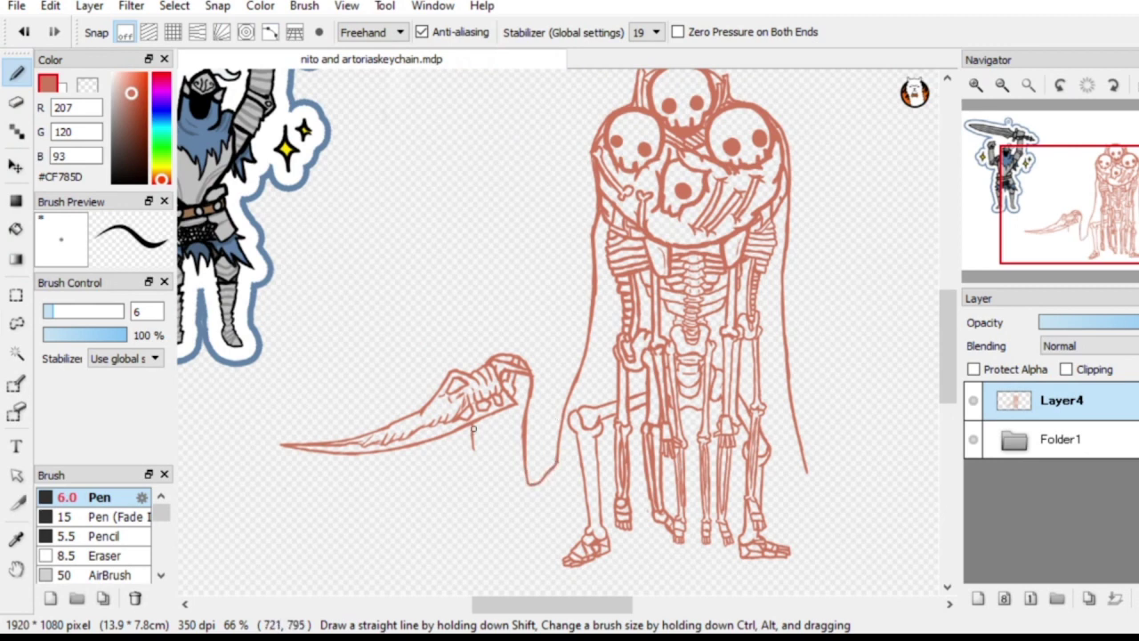
Draw the sleeve's lower outline beneath the blade across to the hanging cloak line and clean up its rough lines
mouse_move(472, 435)
mouse_down()
mouse_move(480, 459)
mouse_move(514, 450)
mouse_up()
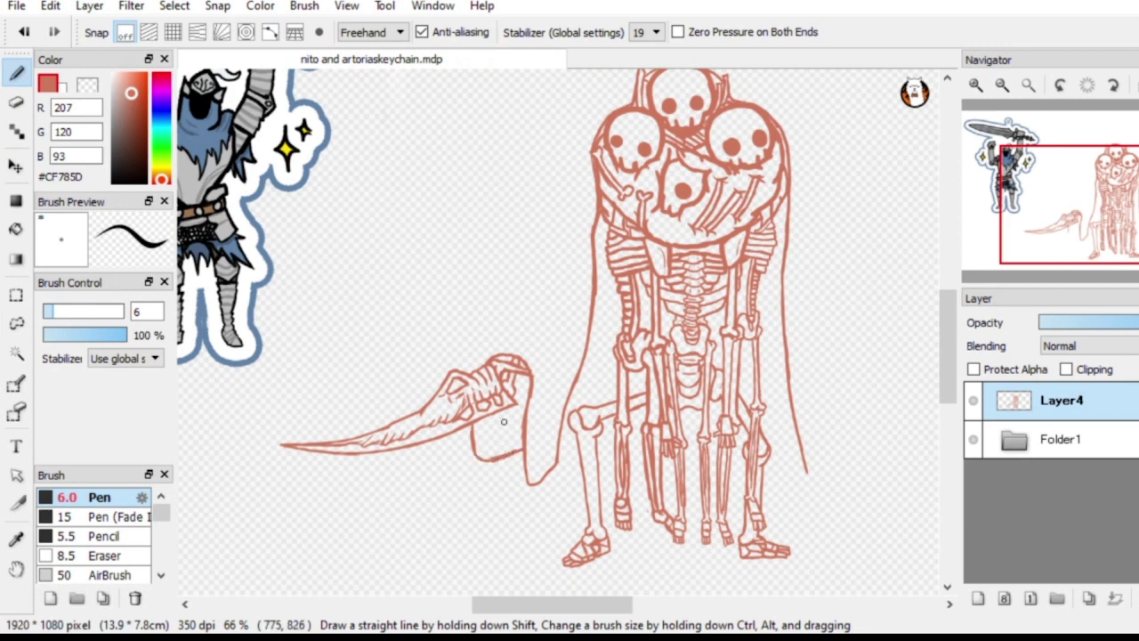
key(e)
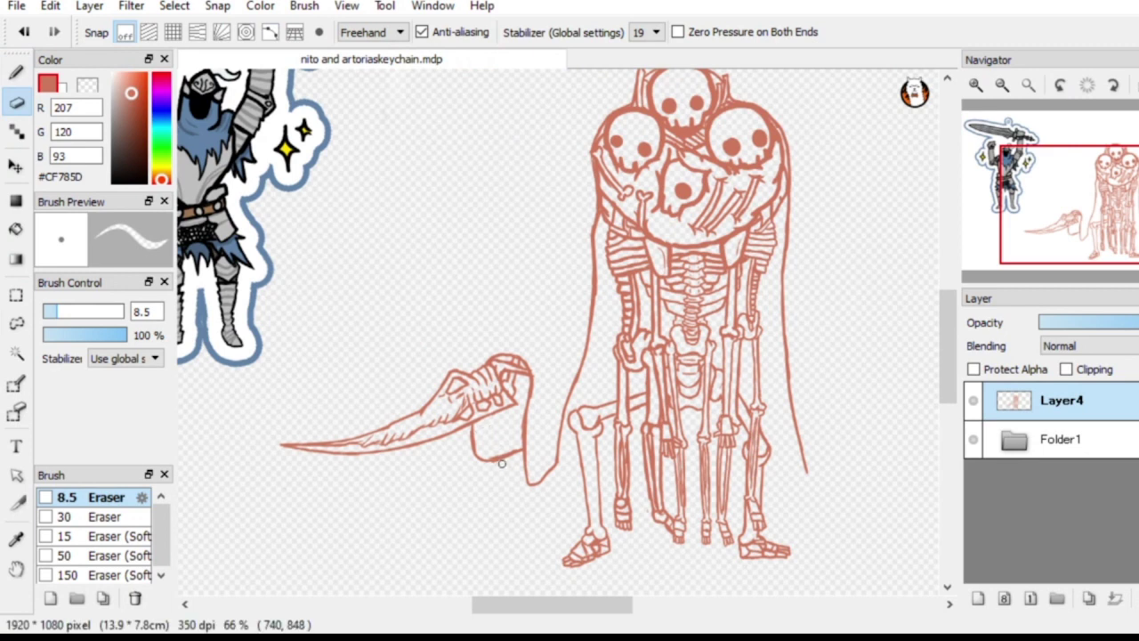
drag(505, 458, 479, 442)
key(b)
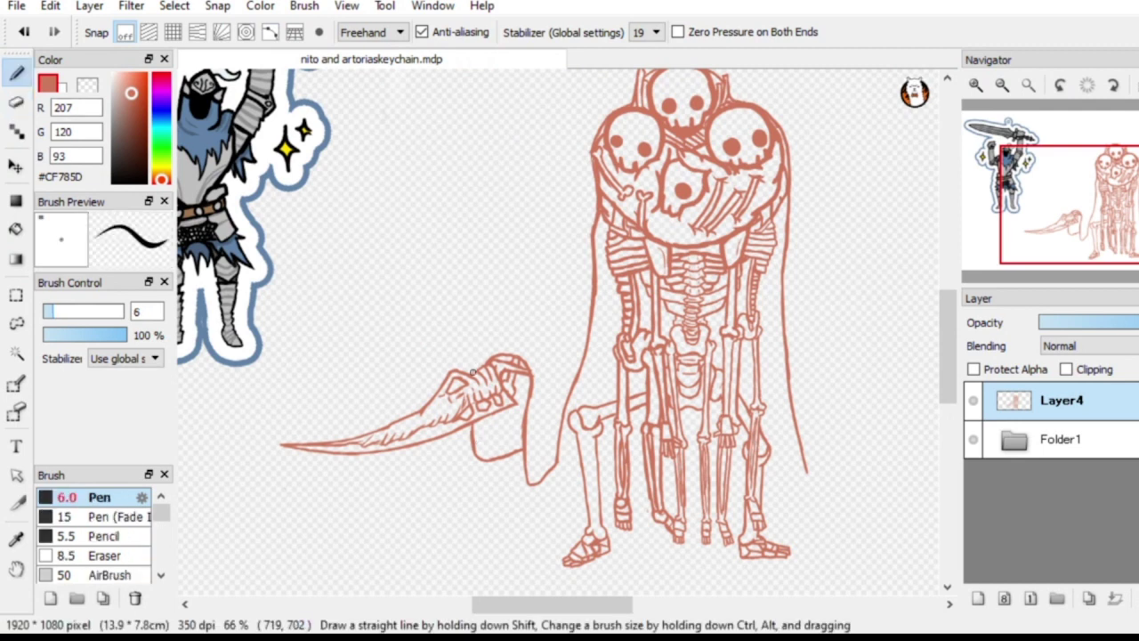
Draw an extra arc over the sword's upper end and a column of flame-like wisps rising above it
mouse_move(477, 363)
mouse_down()
mouse_move(495, 349)
mouse_move(523, 357)
mouse_up()
drag(536, 419, 488, 452)
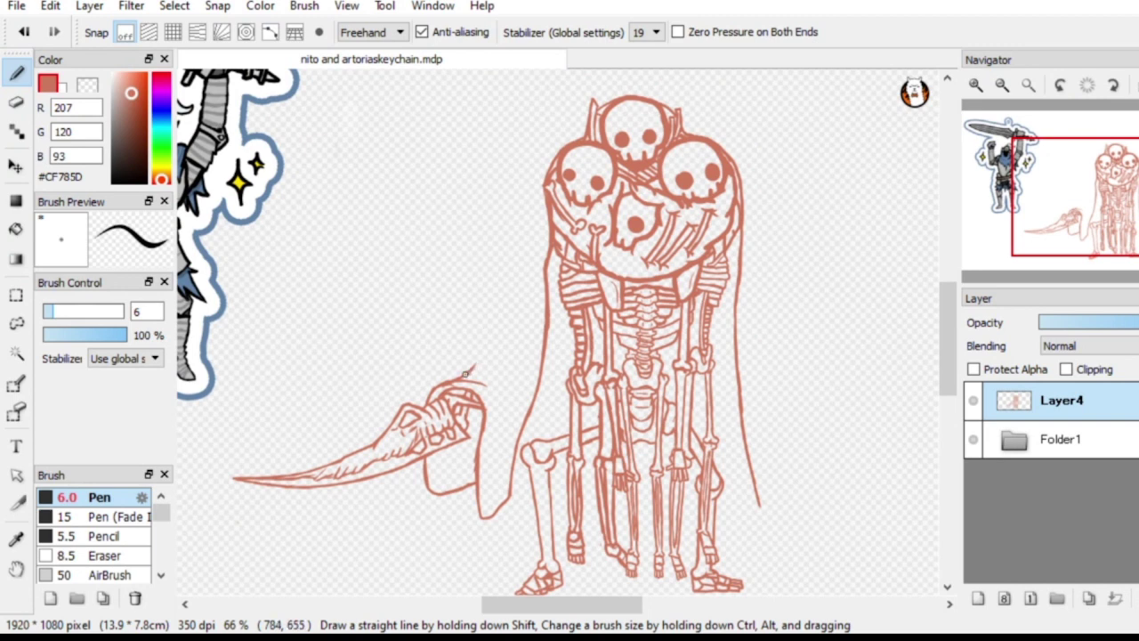
mouse_move(465, 374)
mouse_down()
mouse_move(481, 351)
mouse_move(478, 291)
mouse_move(488, 308)
mouse_move(470, 271)
mouse_move(494, 273)
mouse_move(485, 220)
mouse_move(503, 257)
mouse_up()
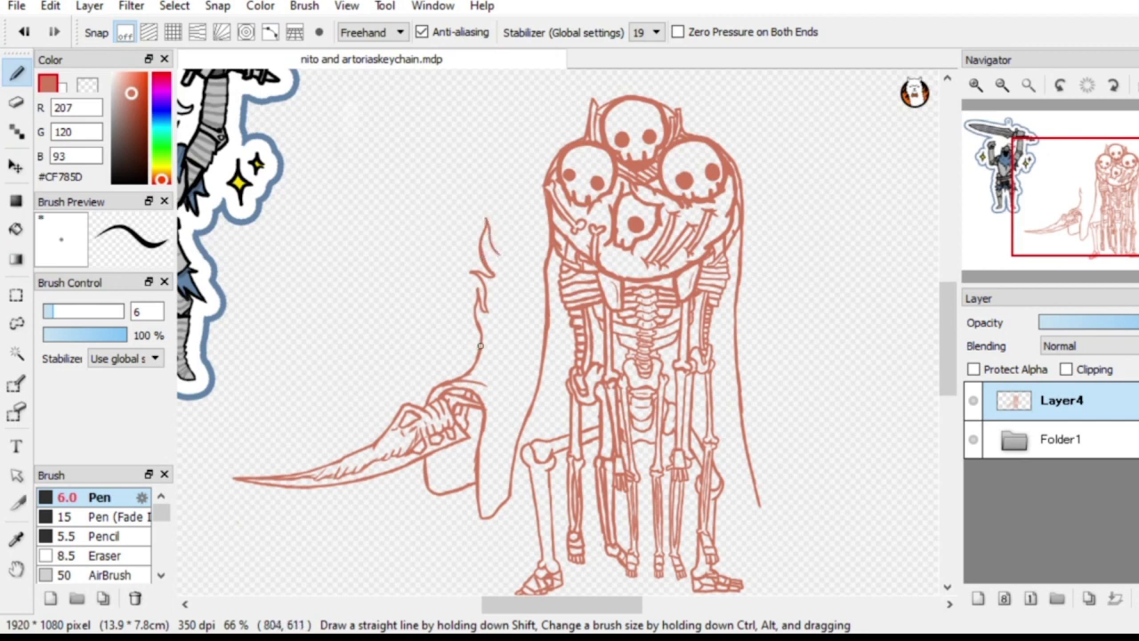
mouse_move(480, 345)
mouse_down()
mouse_move(459, 319)
mouse_move(481, 323)
mouse_move(480, 292)
mouse_move(458, 295)
mouse_move(483, 292)
mouse_move(479, 256)
mouse_up()
mouse_move(496, 317)
mouse_down()
mouse_move(502, 226)
mouse_move(502, 273)
mouse_up()
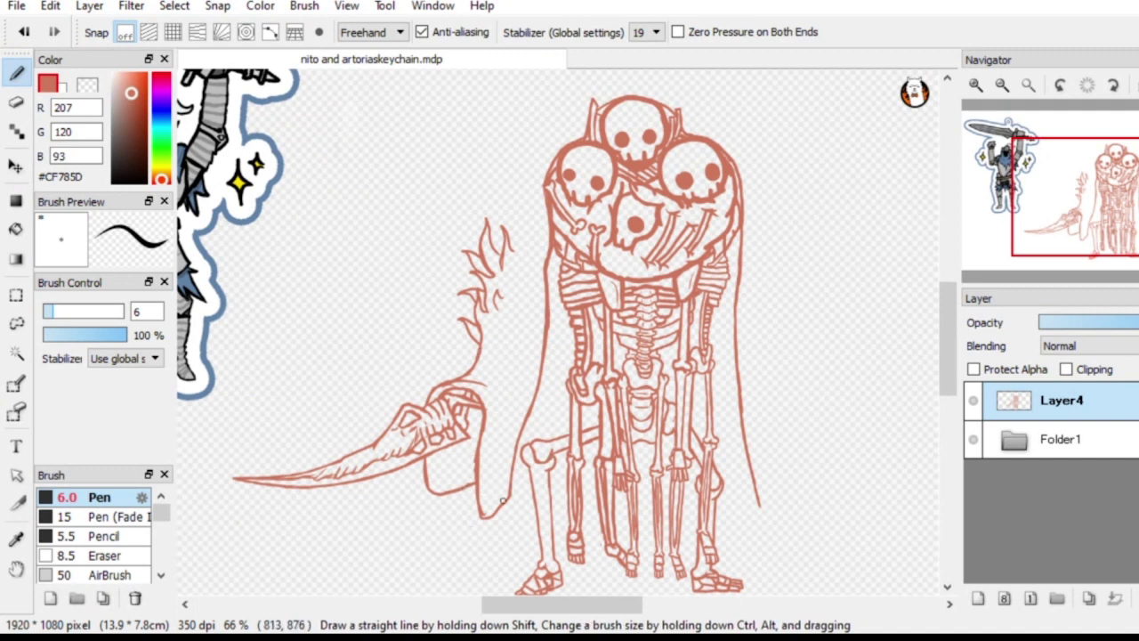
Erase the sleeve's bottom edge, redraw it lower to meet the cloak line, and lengthen the cloak's far edge
key(e)
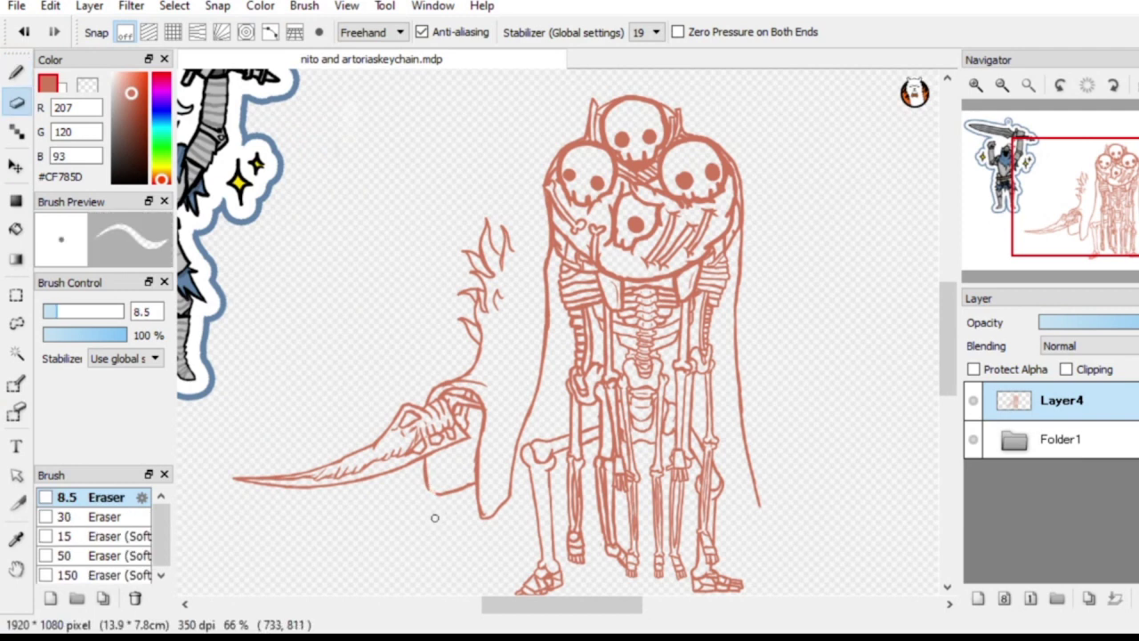
mouse_move(432, 519)
mouse_down()
mouse_move(447, 470)
mouse_move(445, 502)
mouse_move(462, 474)
mouse_up()
key(b)
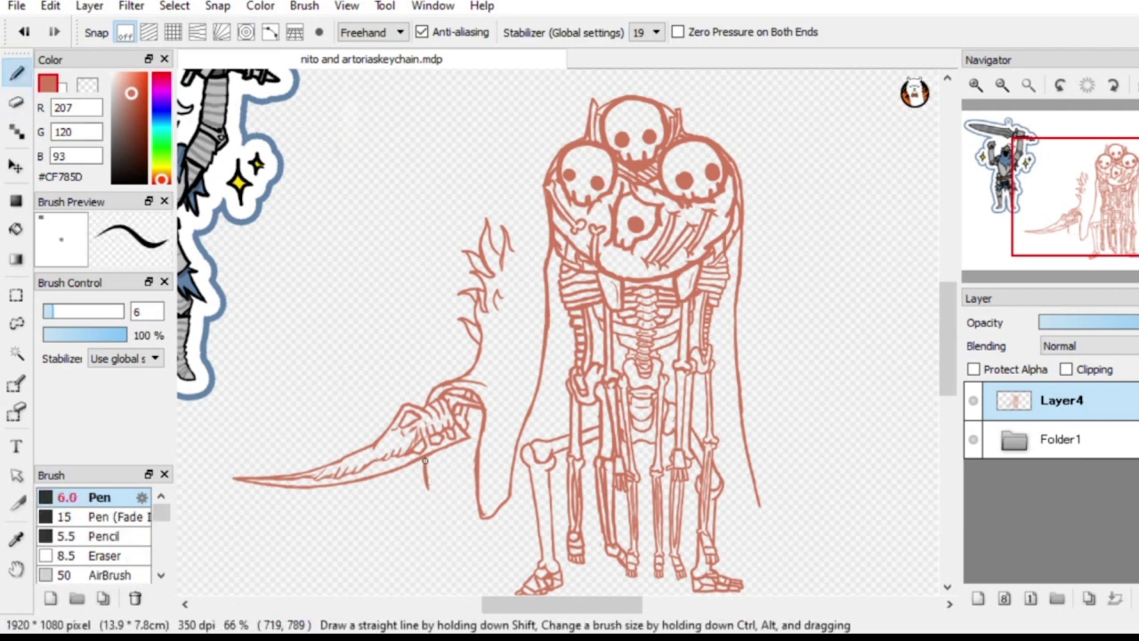
mouse_move(427, 485)
mouse_down()
mouse_move(441, 520)
mouse_move(480, 502)
mouse_up()
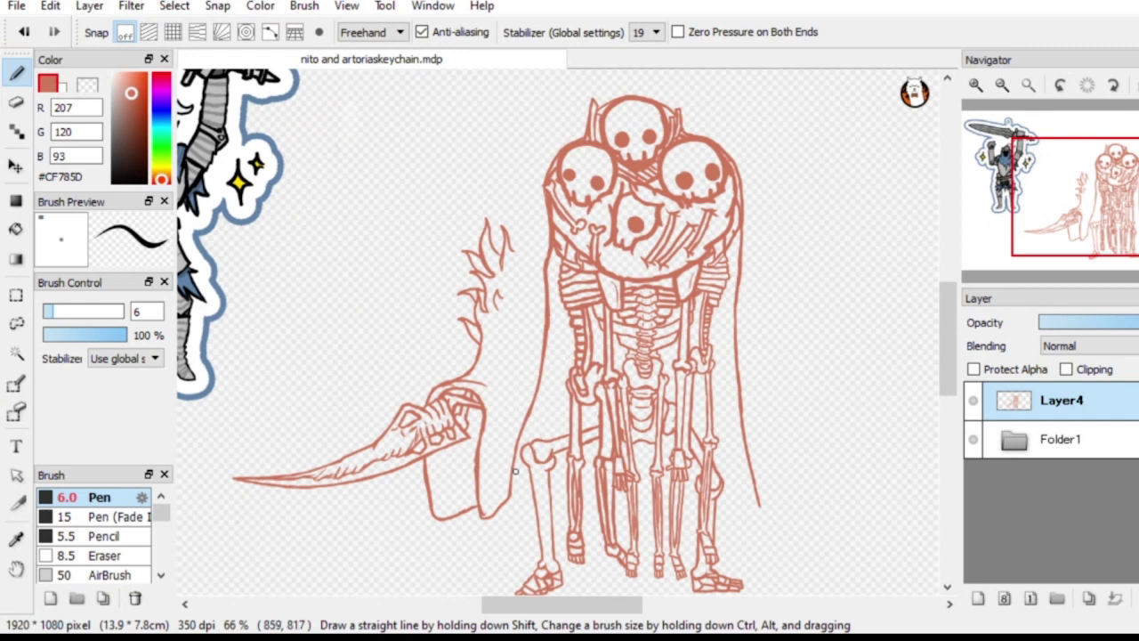
drag(456, 514, 481, 502)
drag(755, 480, 759, 521)
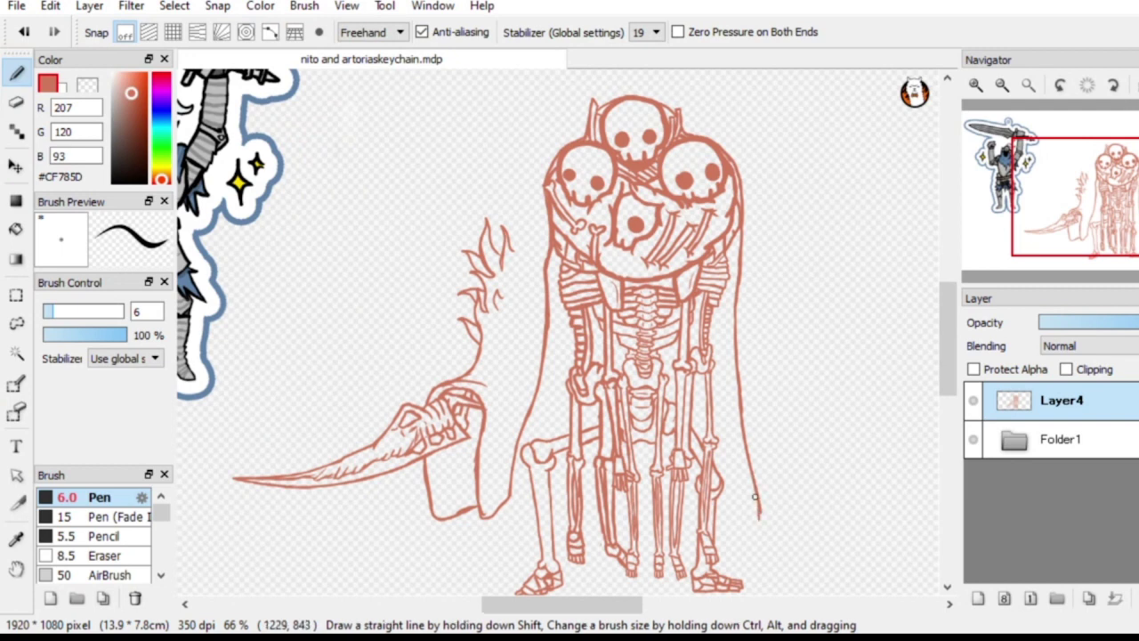
Extend the flame-like wisps upward from the column and curve them over toward the top skull
mouse_move(502, 218)
mouse_down()
mouse_move(422, 302)
mouse_move(398, 307)
mouse_move(398, 286)
mouse_move(419, 308)
mouse_move(414, 273)
mouse_move(427, 278)
mouse_move(411, 251)
mouse_move(417, 222)
mouse_move(431, 230)
mouse_move(420, 273)
mouse_move(380, 269)
mouse_move(401, 260)
mouse_up()
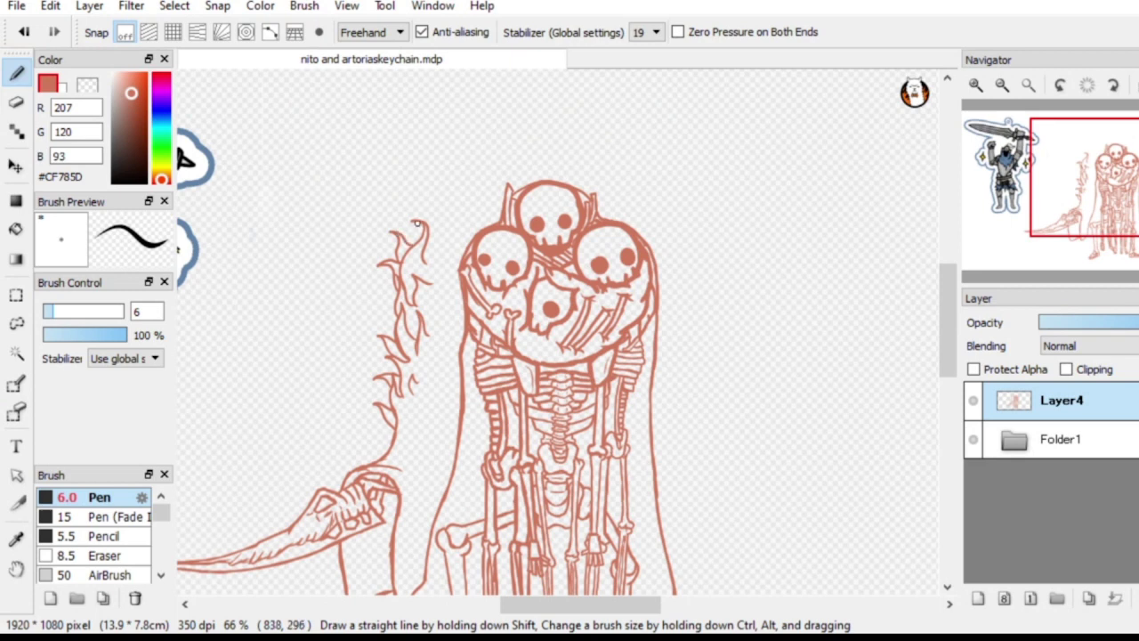
mouse_move(437, 213)
mouse_down()
mouse_move(460, 175)
mouse_move(453, 161)
mouse_move(459, 198)
mouse_move(432, 202)
mouse_move(433, 169)
mouse_move(431, 208)
mouse_move(392, 207)
mouse_move(420, 218)
mouse_move(389, 216)
mouse_move(412, 225)
mouse_move(384, 237)
mouse_up()
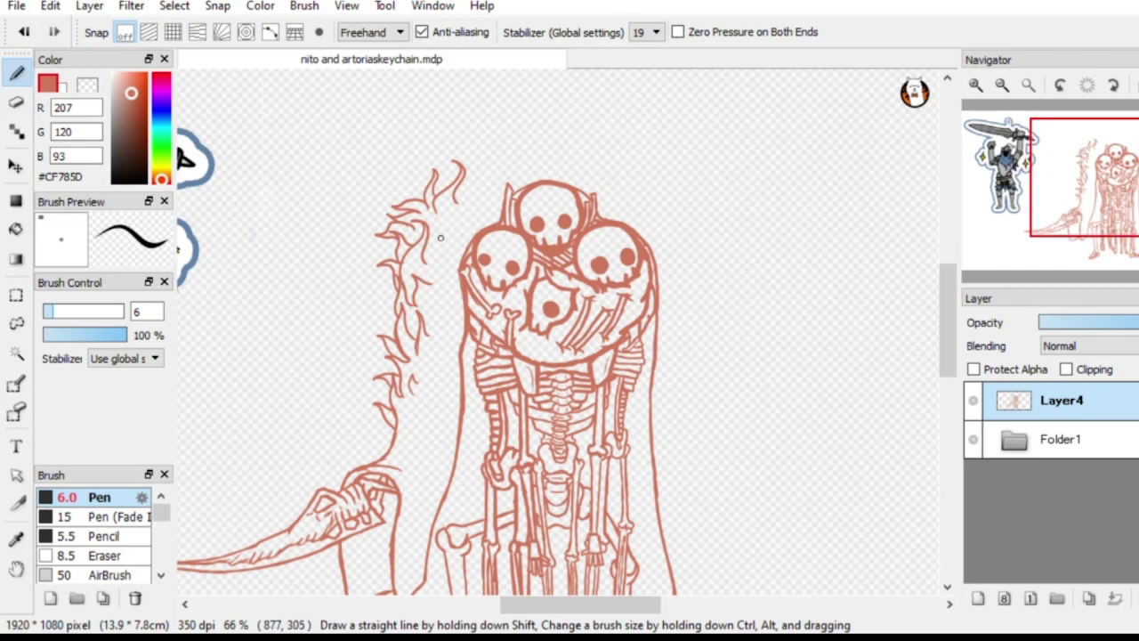
mouse_move(446, 249)
mouse_down()
mouse_move(446, 217)
mouse_move(454, 238)
mouse_move(465, 210)
mouse_move(468, 228)
mouse_move(457, 210)
mouse_move(478, 184)
mouse_move(478, 203)
mouse_up()
mouse_move(437, 193)
mouse_down()
mouse_move(443, 164)
mouse_move(472, 185)
mouse_move(457, 181)
mouse_move(473, 157)
mouse_move(486, 175)
mouse_up()
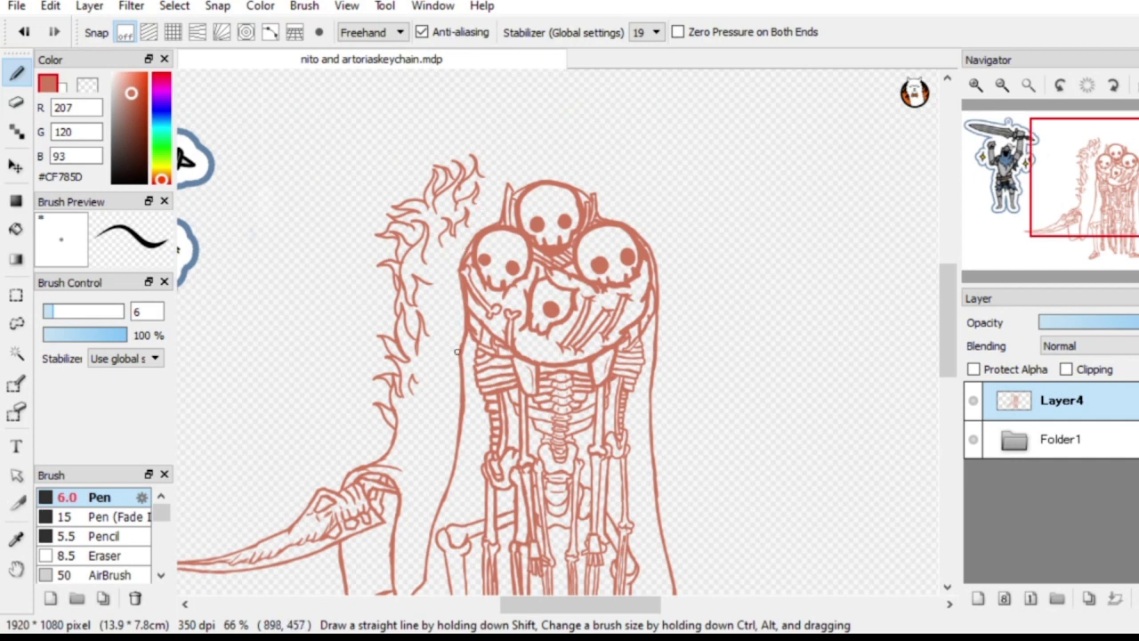
Draw a second cloak outline up the near side, over the top skull and down the far shoulder, and tidy it
mouse_move(459, 429)
mouse_down()
mouse_move(456, 252)
mouse_move(456, 275)
mouse_move(474, 231)
mouse_up()
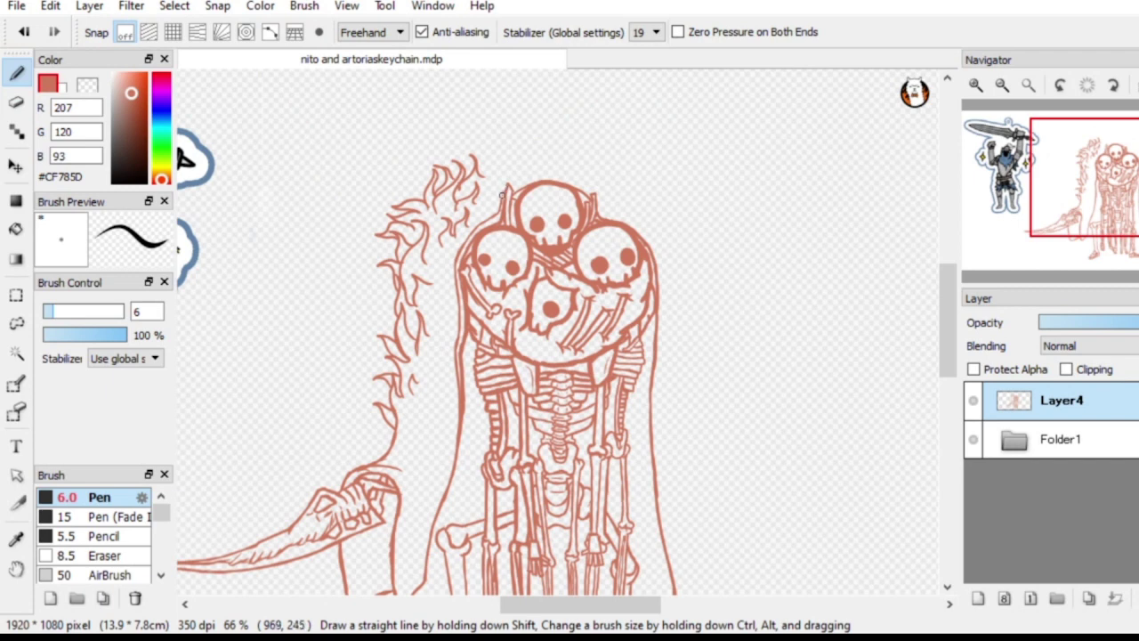
mouse_move(510, 187)
mouse_down()
mouse_move(548, 171)
mouse_move(597, 204)
mouse_up()
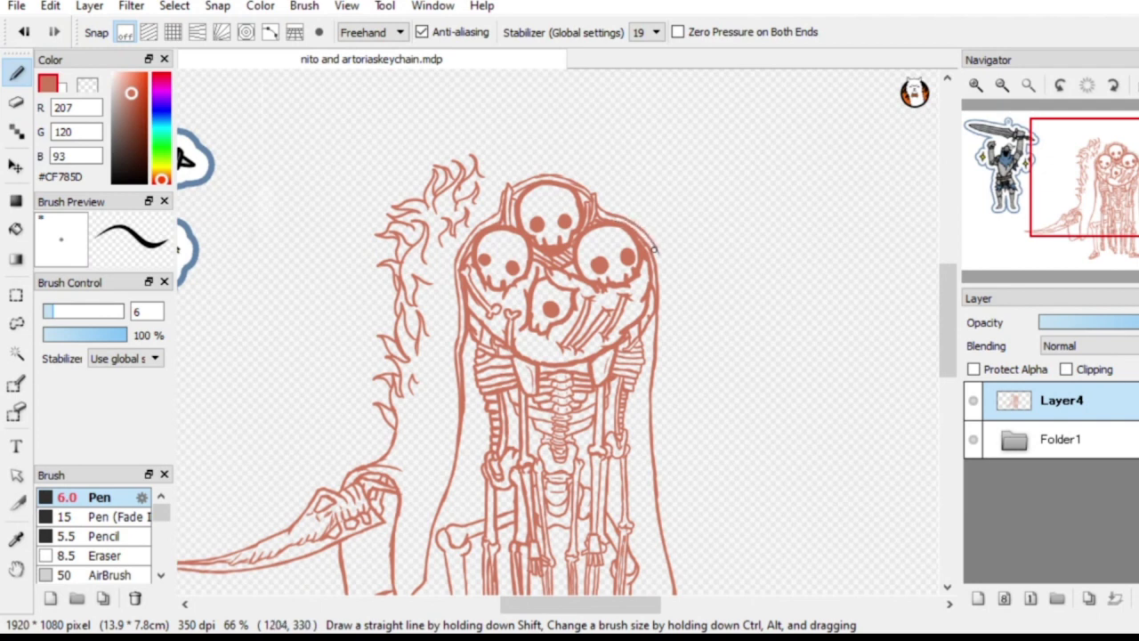
mouse_move(654, 251)
mouse_down()
mouse_move(663, 337)
mouse_move(651, 410)
mouse_up()
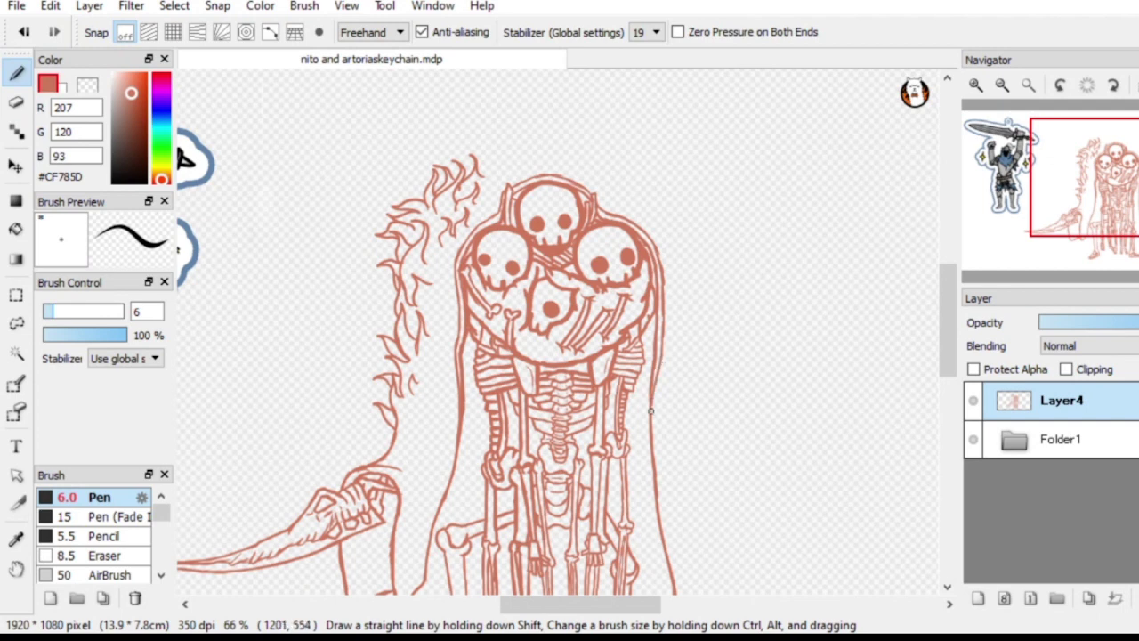
key(e)
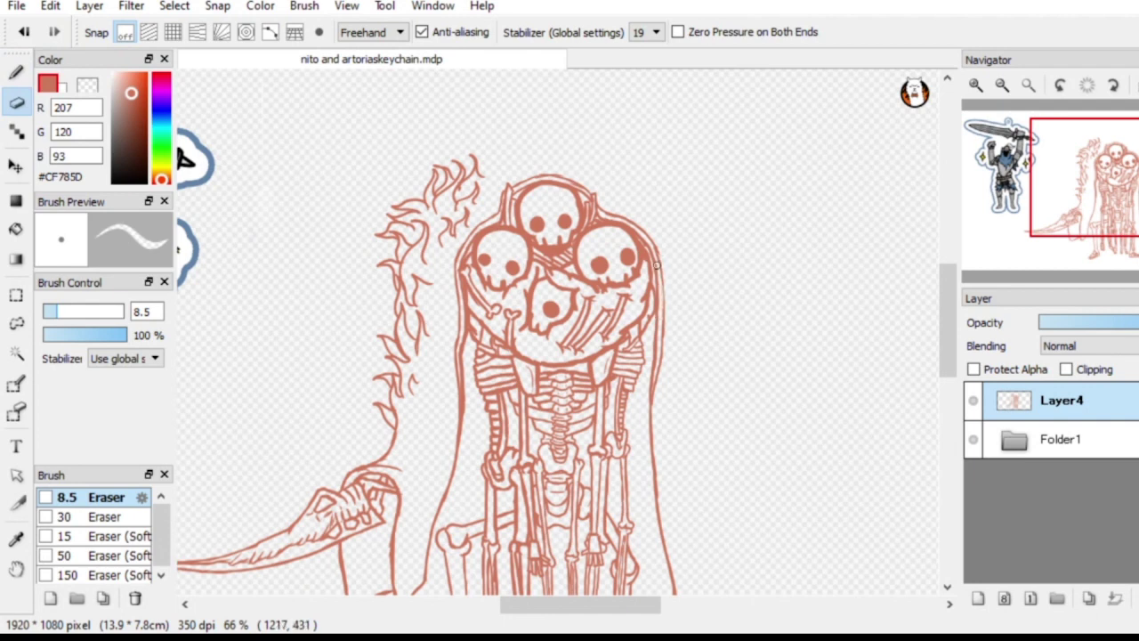
key(p)
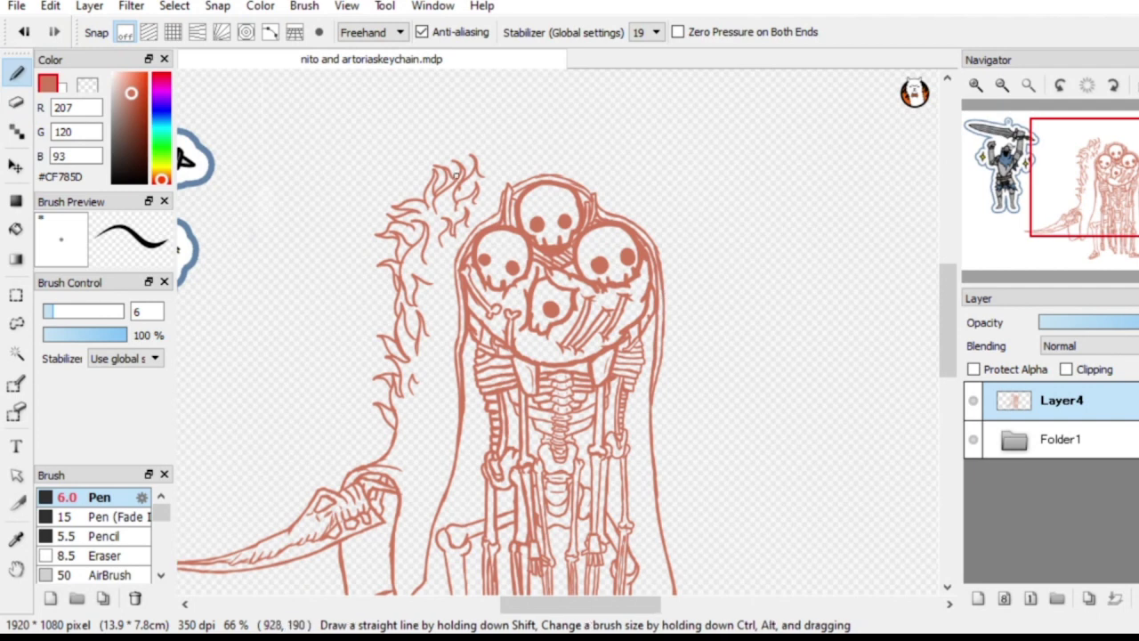
Touch up the upper wisps and continue the flame border across the space above the top skull
click(16, 101)
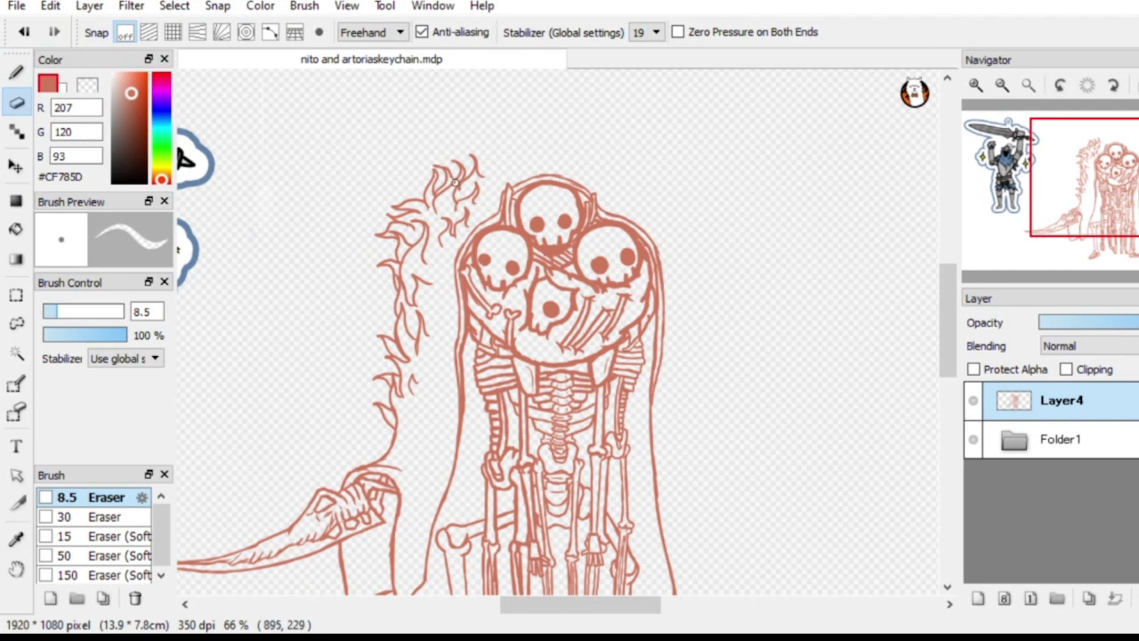
click(16, 72)
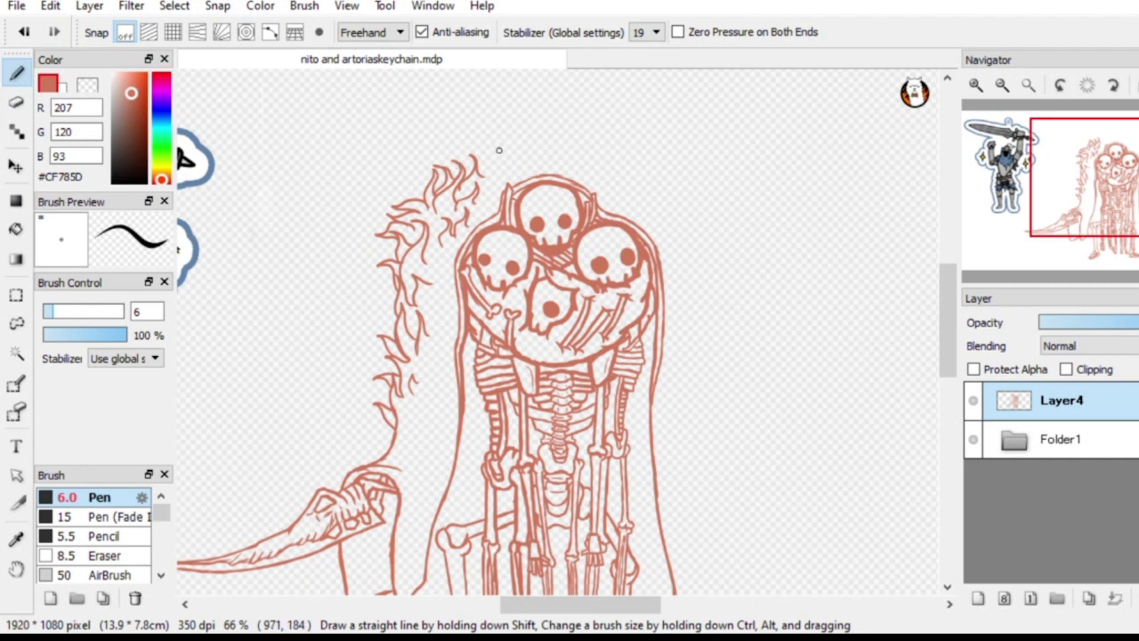
mouse_move(477, 166)
mouse_down()
mouse_move(512, 127)
mouse_move(495, 167)
mouse_up()
mouse_move(504, 158)
mouse_down()
mouse_move(464, 171)
mouse_move(460, 130)
mouse_move(475, 151)
mouse_up()
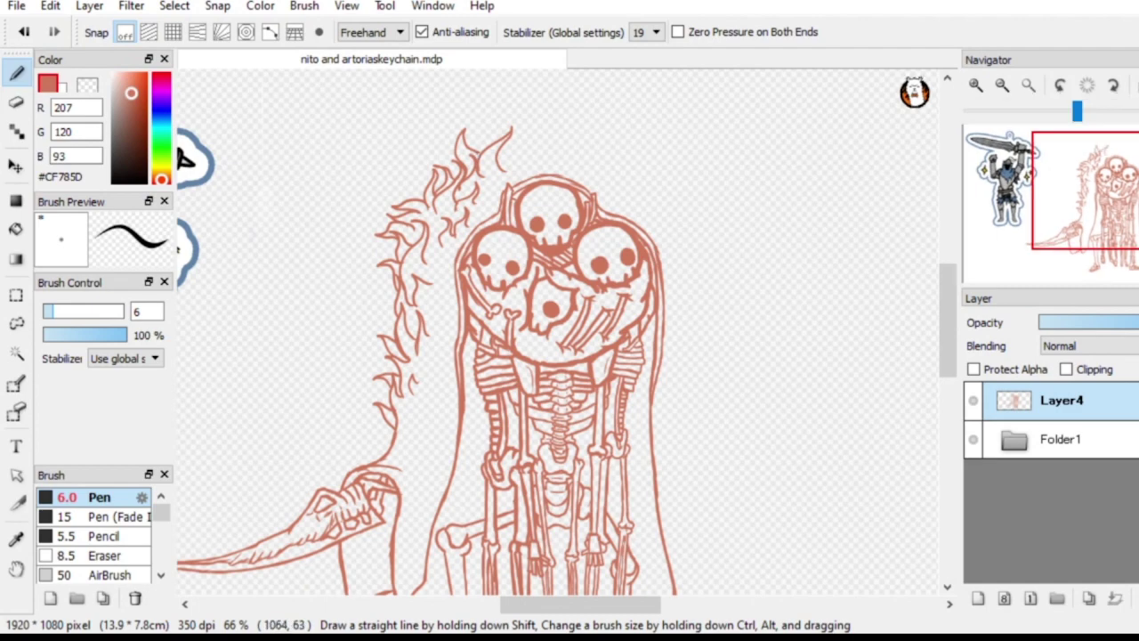
mouse_move(1082, 191)
mouse_down()
mouse_move(1099, 212)
mouse_move(1094, 202)
mouse_up()
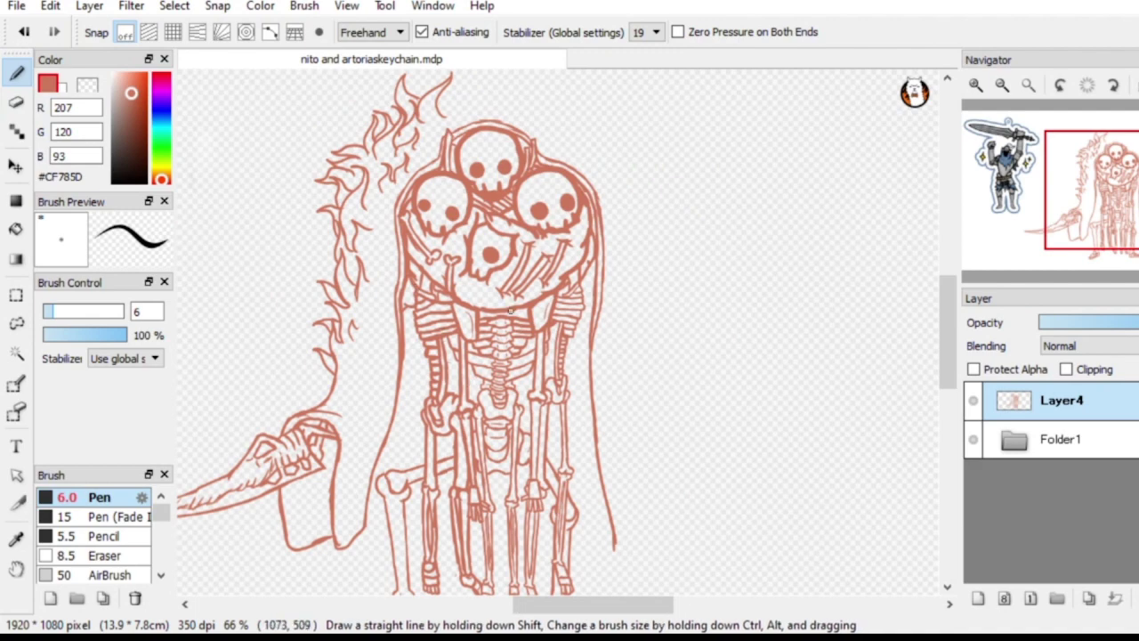
drag(517, 290, 565, 346)
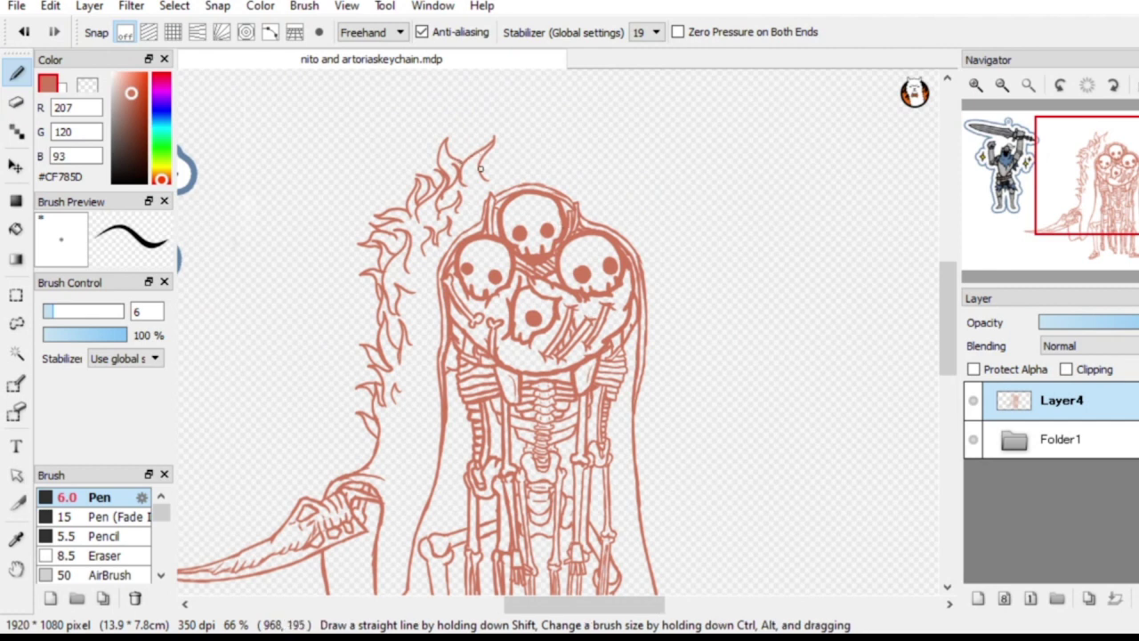
mouse_move(481, 168)
mouse_down()
mouse_move(513, 132)
mouse_move(505, 157)
mouse_up()
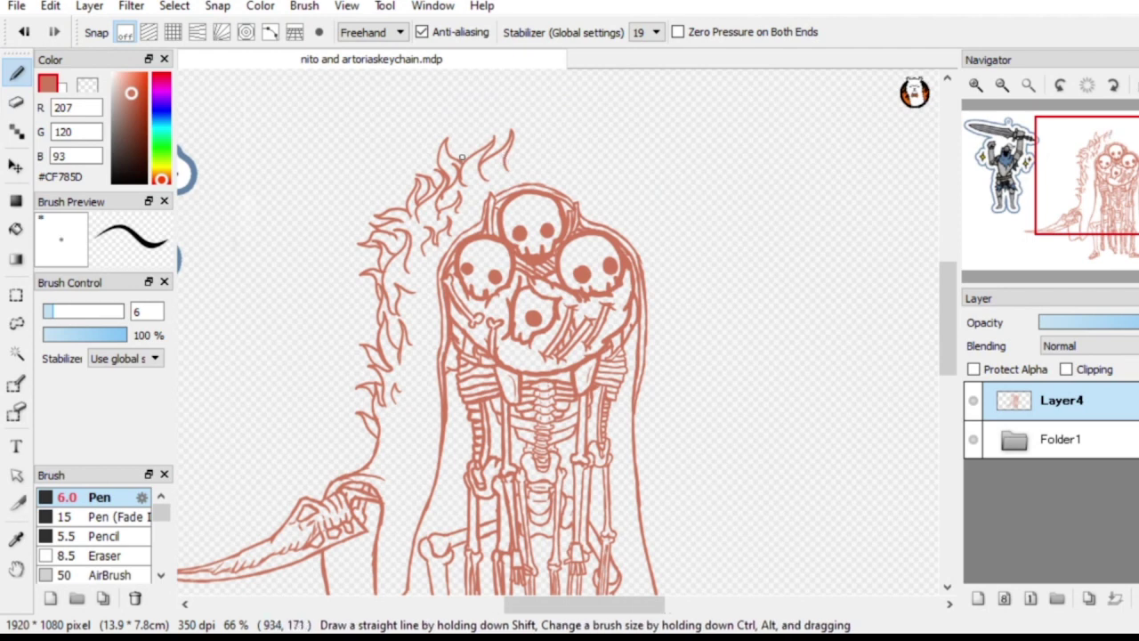
mouse_move(460, 158)
mouse_down()
mouse_move(471, 125)
mouse_move(472, 145)
mouse_move(526, 153)
mouse_move(529, 165)
mouse_move(554, 150)
mouse_move(555, 168)
mouse_move(554, 145)
mouse_move(534, 145)
mouse_move(548, 123)
mouse_move(571, 167)
mouse_up()
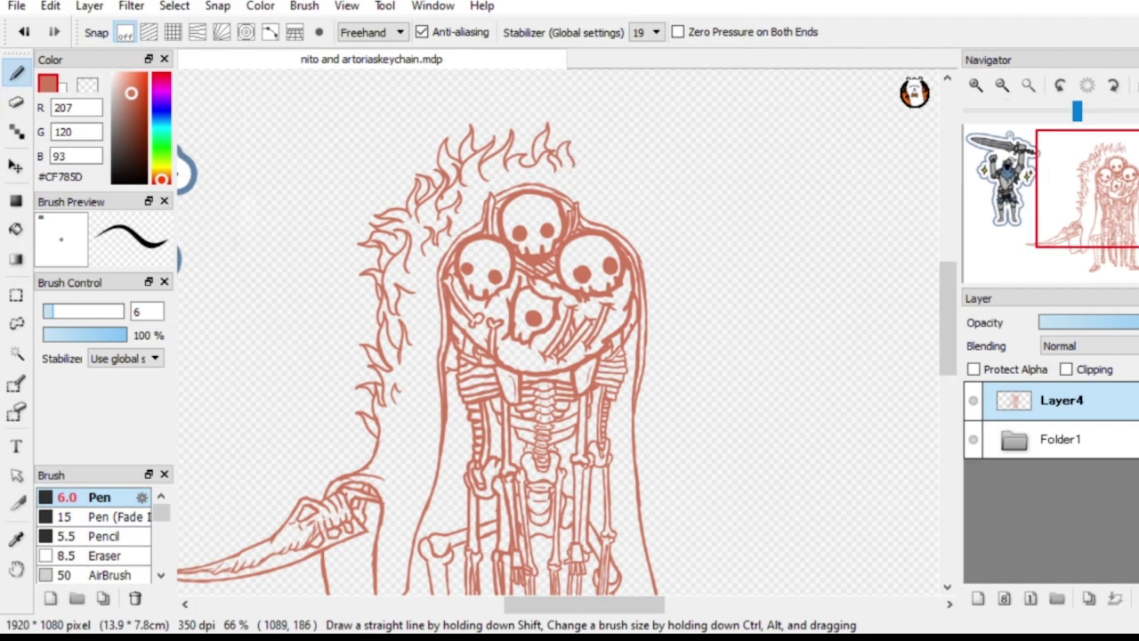
Continue the flame border with more wisps descending beyond the top skull toward the far shoulder
scroll(571, 167, up, 1)
click(975, 85)
drag(1125, 186, 1135, 171)
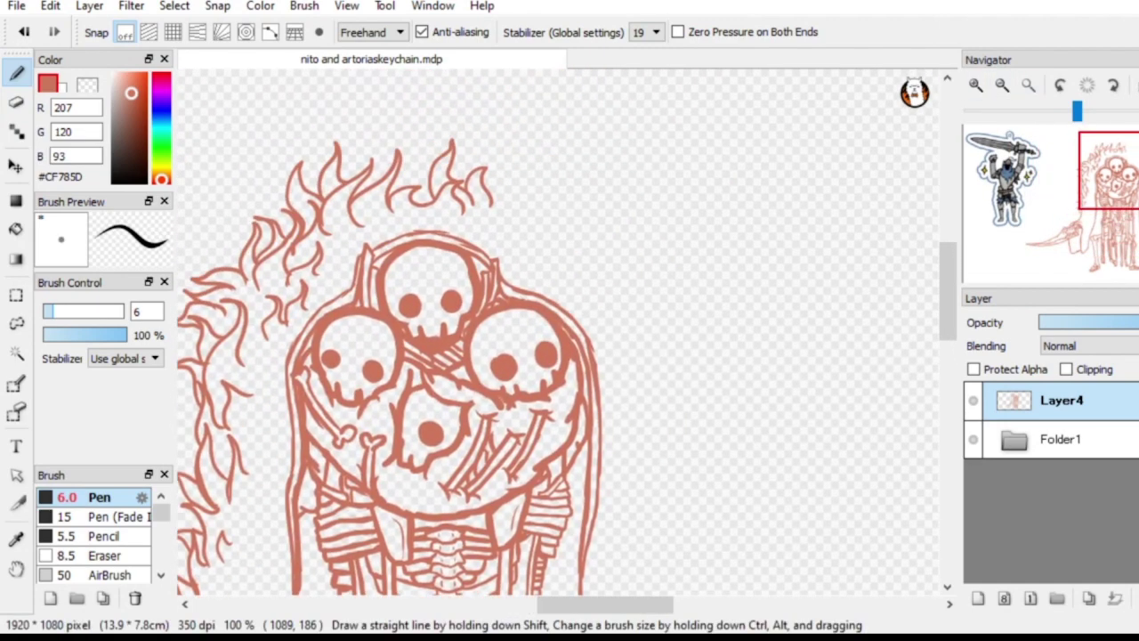
mouse_move(478, 219)
mouse_down()
mouse_move(521, 191)
mouse_move(507, 235)
mouse_up()
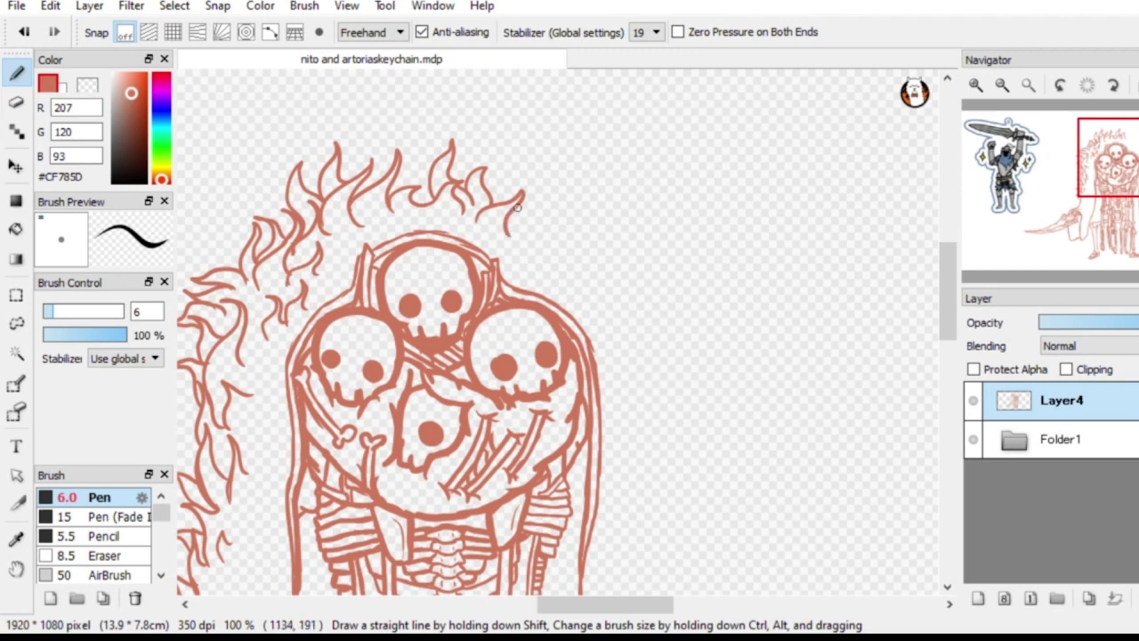
mouse_move(508, 192)
mouse_down()
mouse_move(537, 178)
mouse_move(525, 223)
mouse_move(586, 200)
mouse_move(552, 242)
mouse_move(519, 257)
mouse_move(532, 231)
mouse_move(559, 269)
mouse_move(569, 253)
mouse_move(574, 263)
mouse_up()
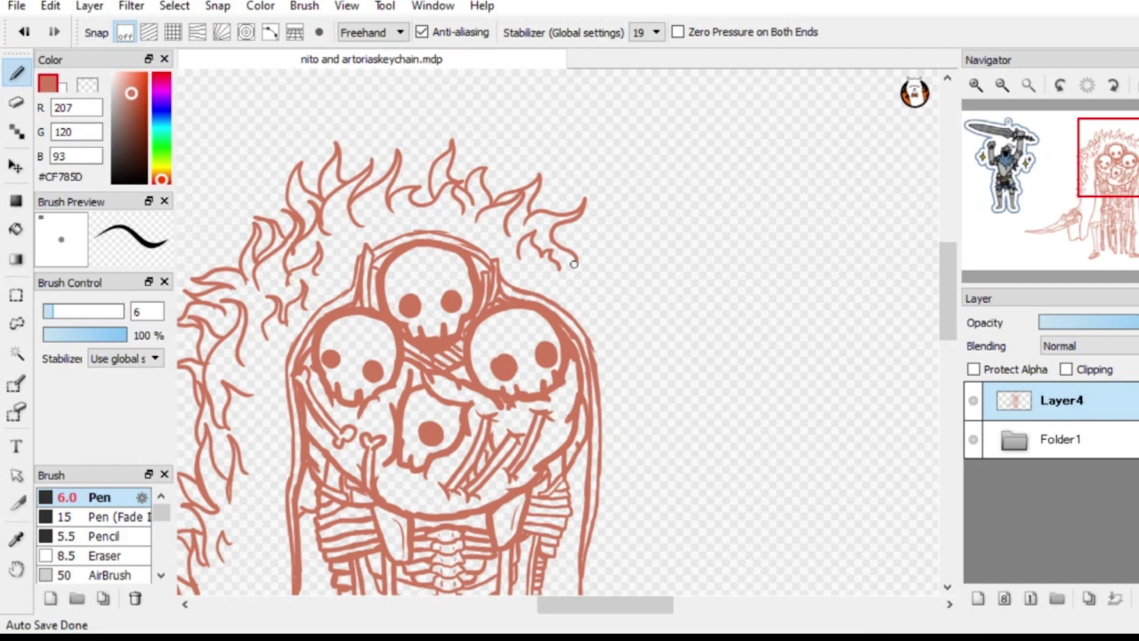
Clean up the cloak's outer edge beside the far shoulder skull
drag(574, 263, 547, 199)
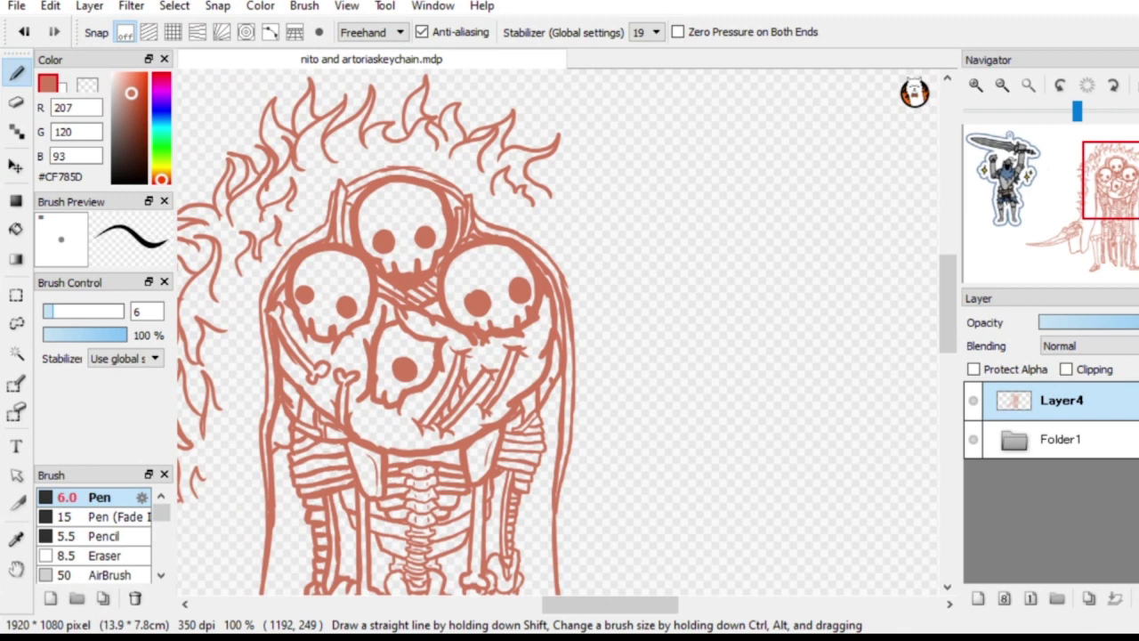
click(16, 102)
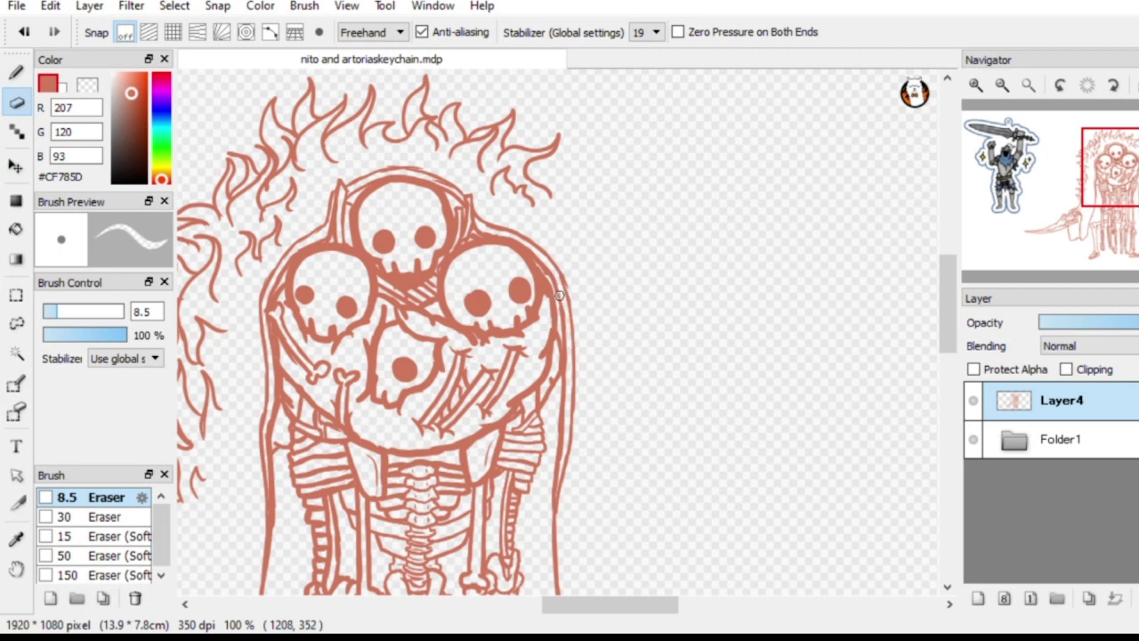
click(16, 72)
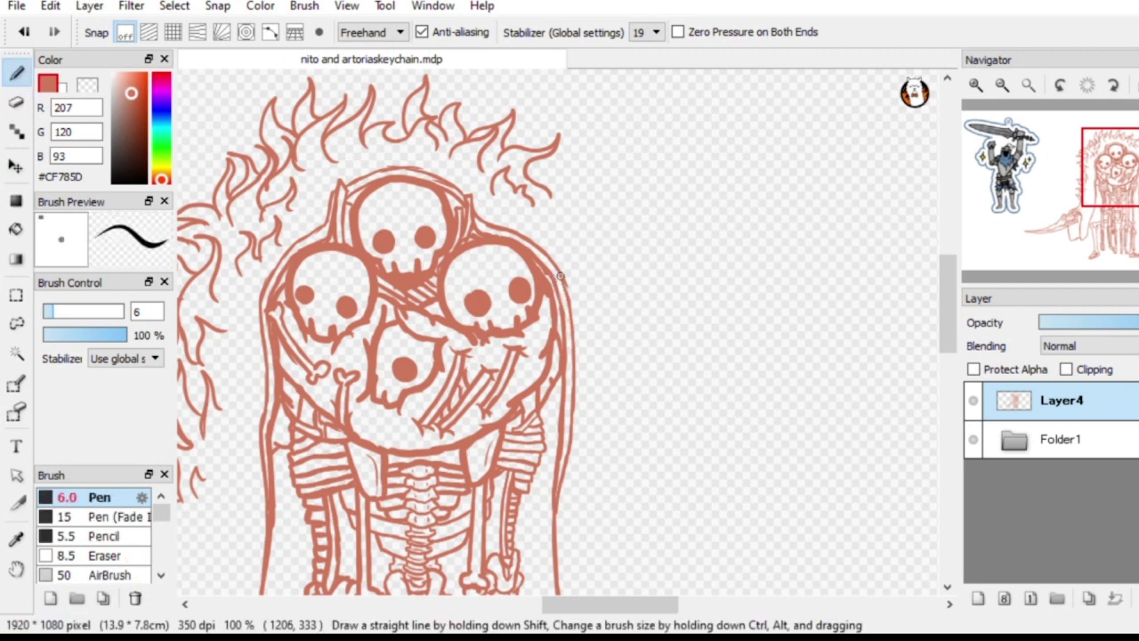
Add another cluster of wisps at the end of the flame border above the far shoulder
drag(1120, 178, 1063, 205)
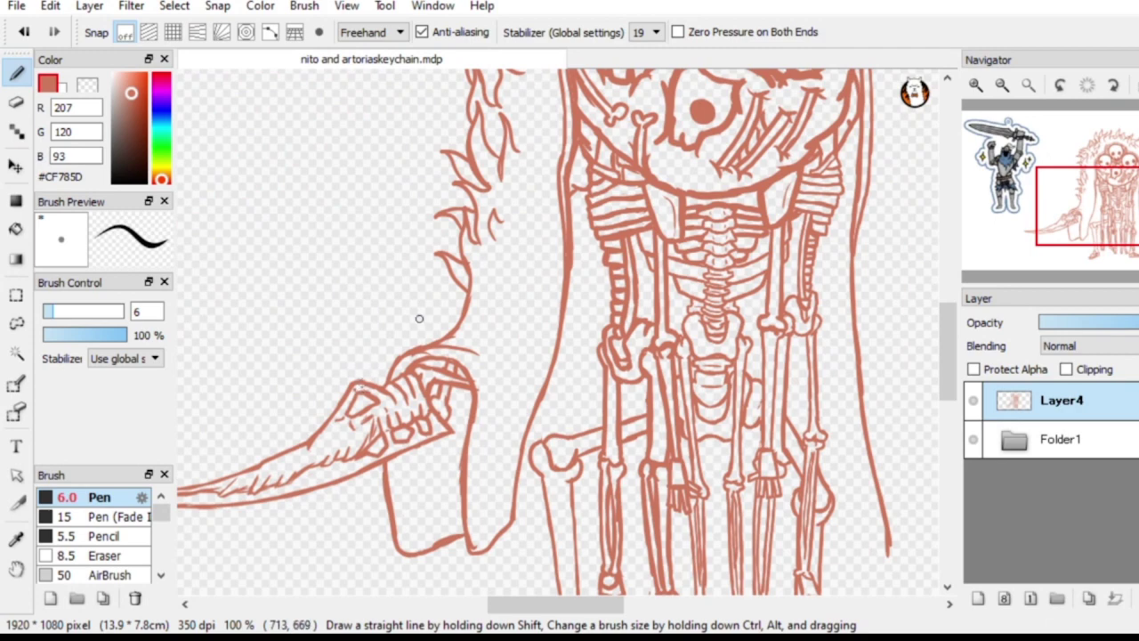
mouse_move(1094, 219)
mouse_down()
mouse_move(1130, 189)
mouse_move(1116, 226)
mouse_move(1137, 191)
mouse_up()
click(1002, 85)
click(1002, 84)
click(977, 85)
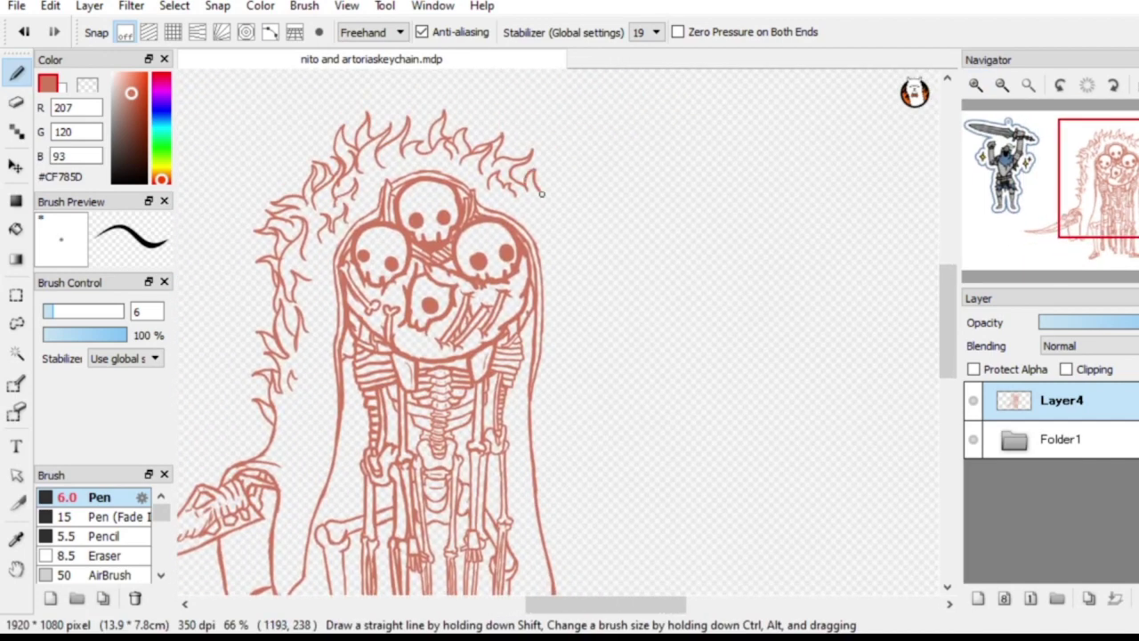
mouse_move(528, 203)
mouse_down()
mouse_move(543, 213)
mouse_move(540, 202)
mouse_move(557, 198)
mouse_move(548, 225)
mouse_up()
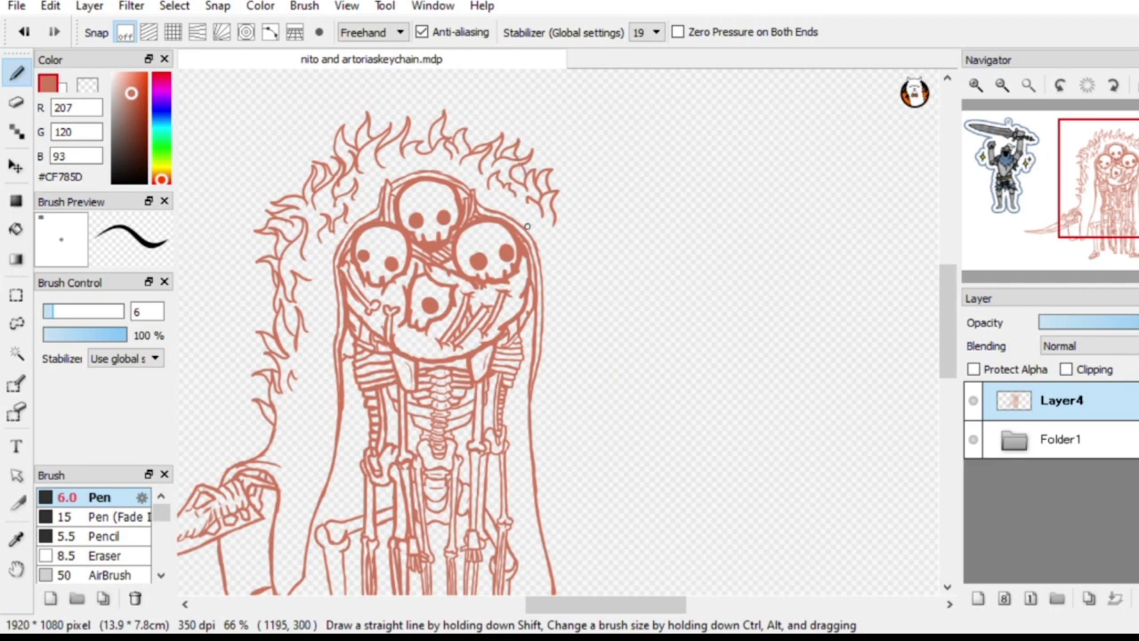
Redraw a wisp tip above the far shoulder skull and fill the gaps above the top skull with smaller wisps
click(1120, 178)
click(976, 85)
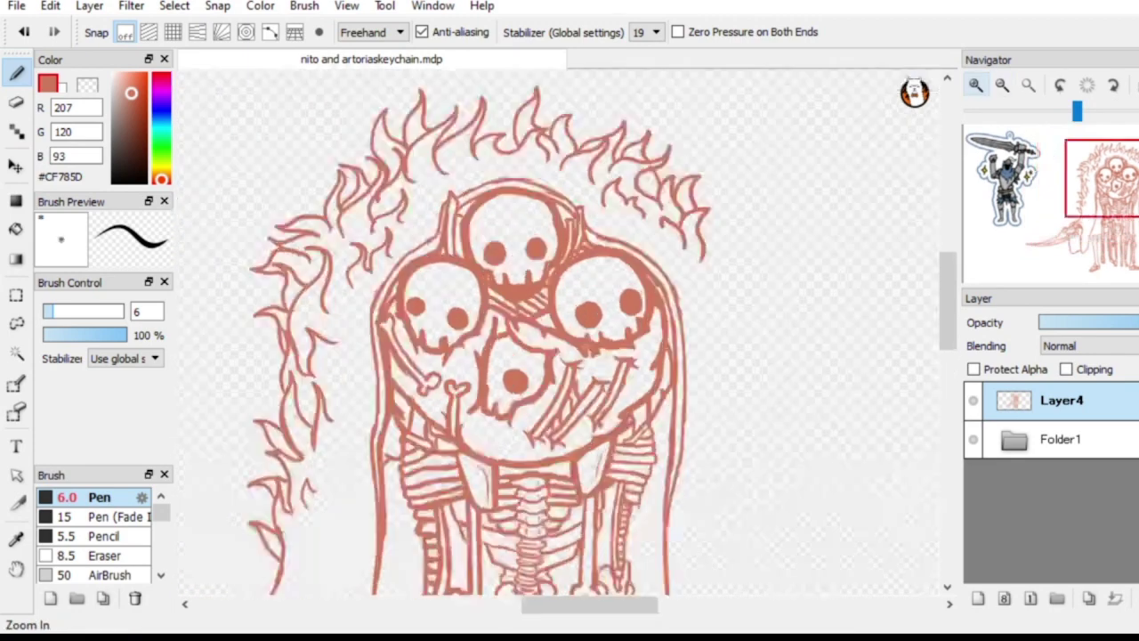
click(976, 84)
drag(1118, 176, 1131, 166)
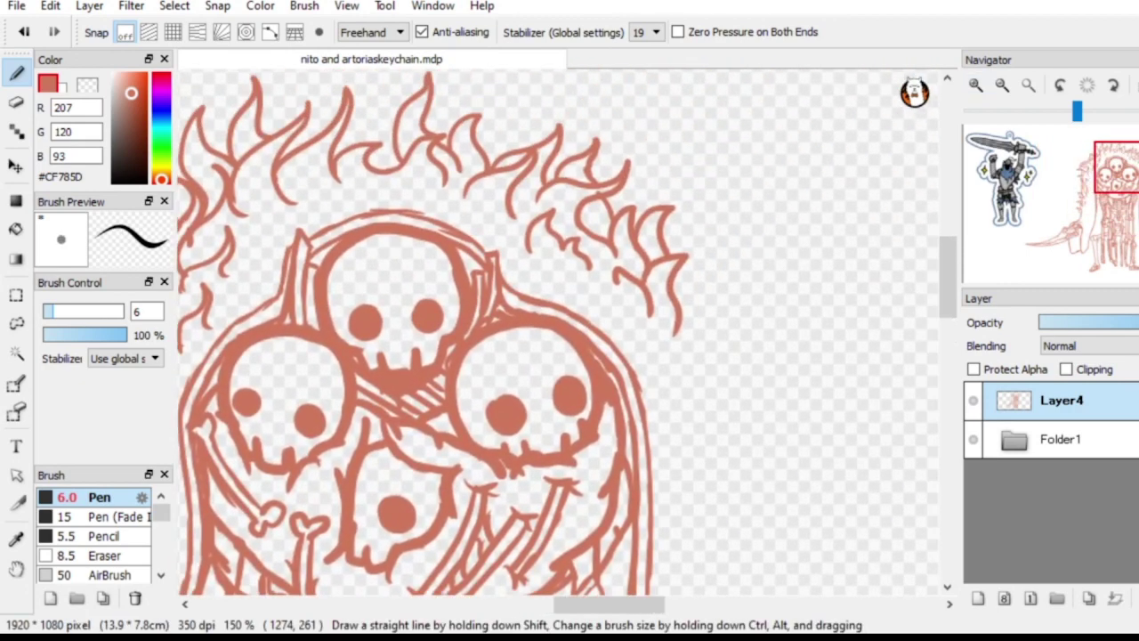
key(e)
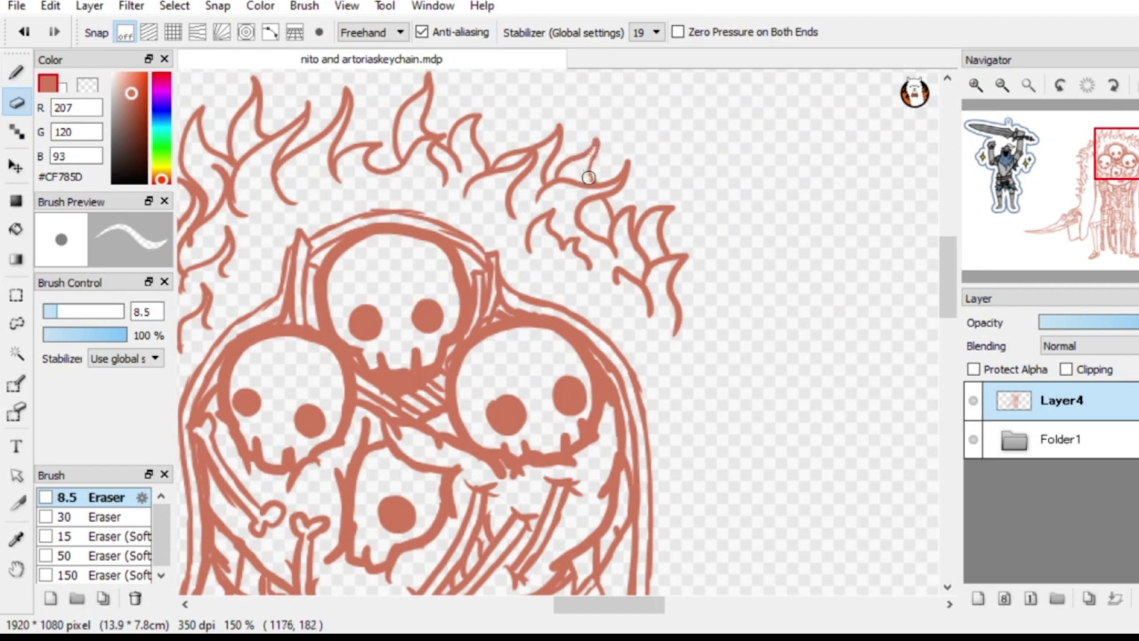
key(b)
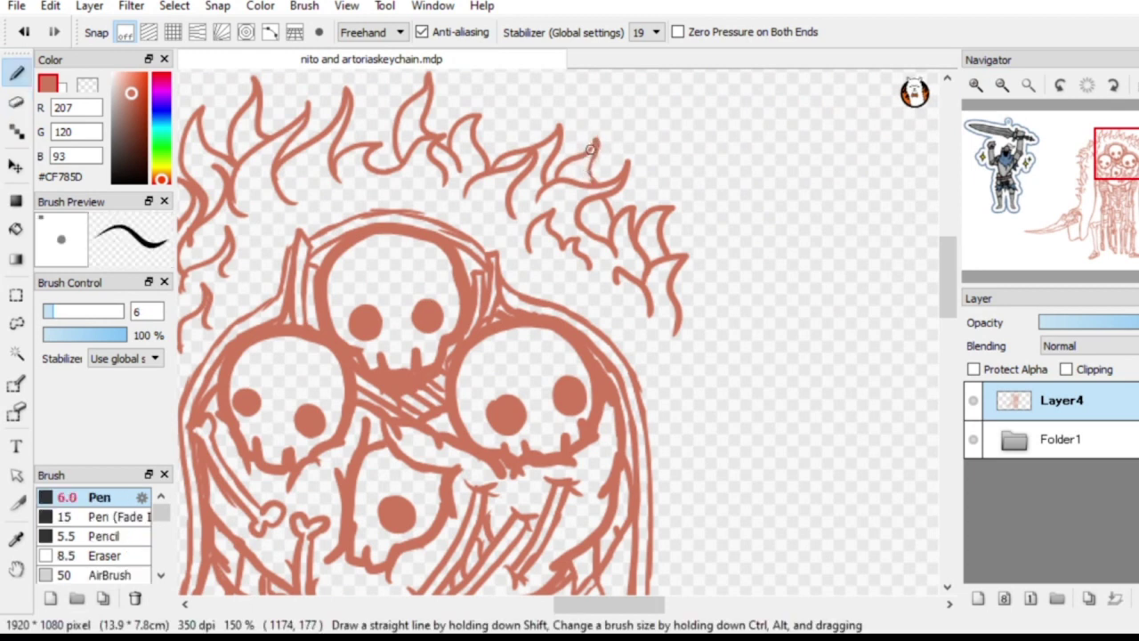
drag(594, 135, 593, 180)
drag(1132, 166, 1124, 163)
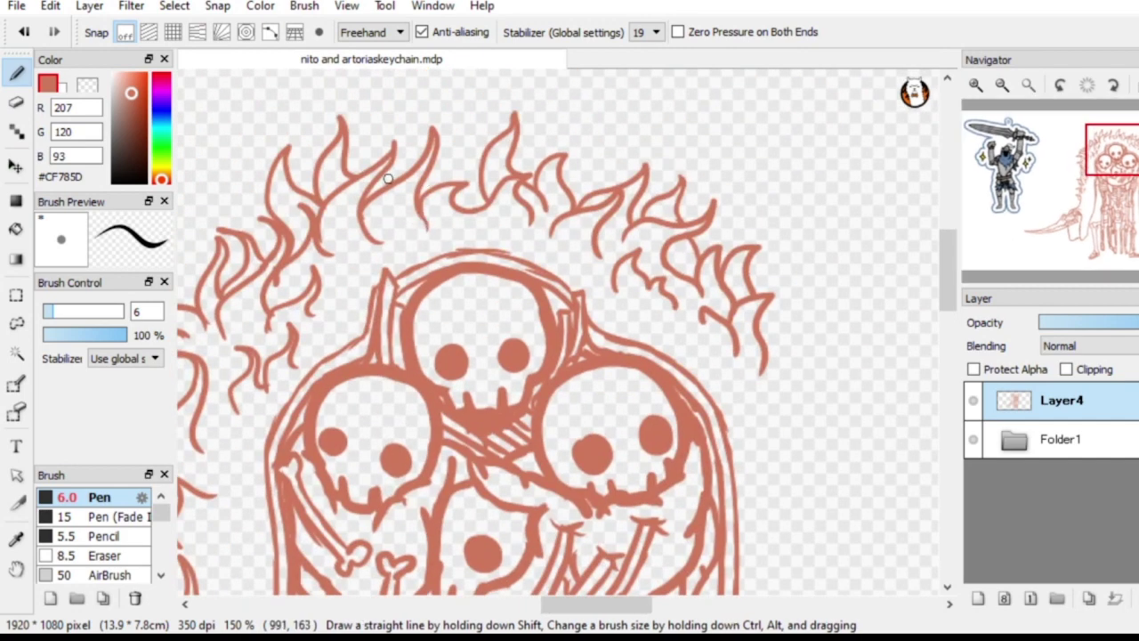
mouse_move(390, 184)
mouse_down()
mouse_move(405, 155)
mouse_move(392, 119)
mouse_move(395, 173)
mouse_move(392, 118)
mouse_move(440, 182)
mouse_move(463, 137)
mouse_move(463, 174)
mouse_move(482, 183)
mouse_move(500, 131)
mouse_up()
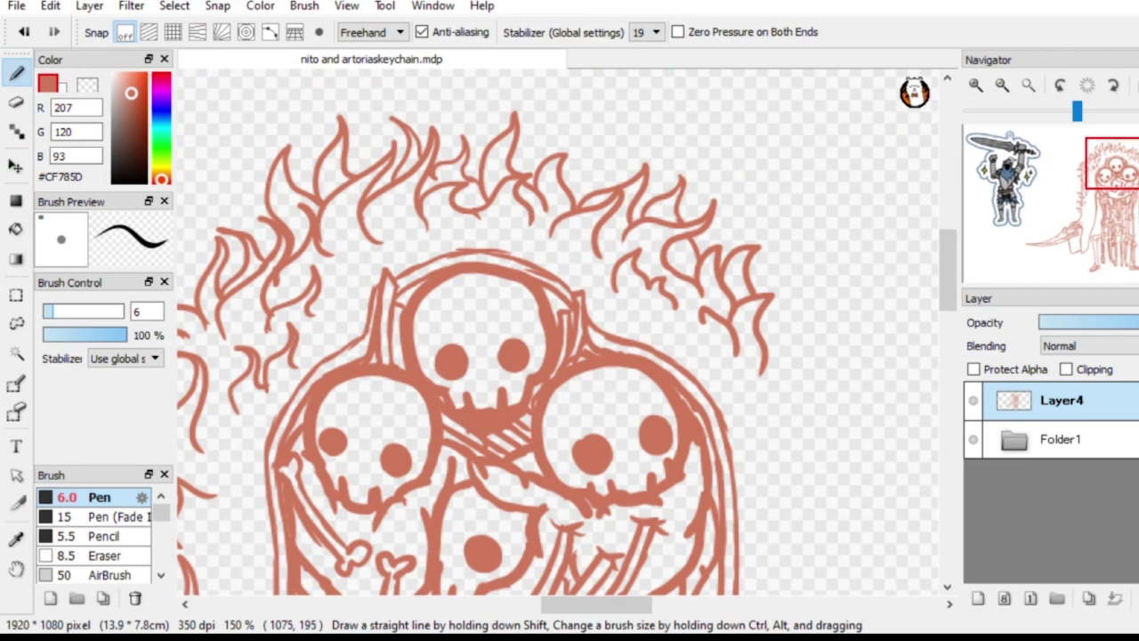
Erase the entire flame border around the figure with the size 30 eraser
mouse_move(1120, 165)
mouse_down()
mouse_move(1136, 200)
mouse_move(1109, 235)
mouse_move(1134, 201)
mouse_up()
click(1002, 85)
click(1002, 85)
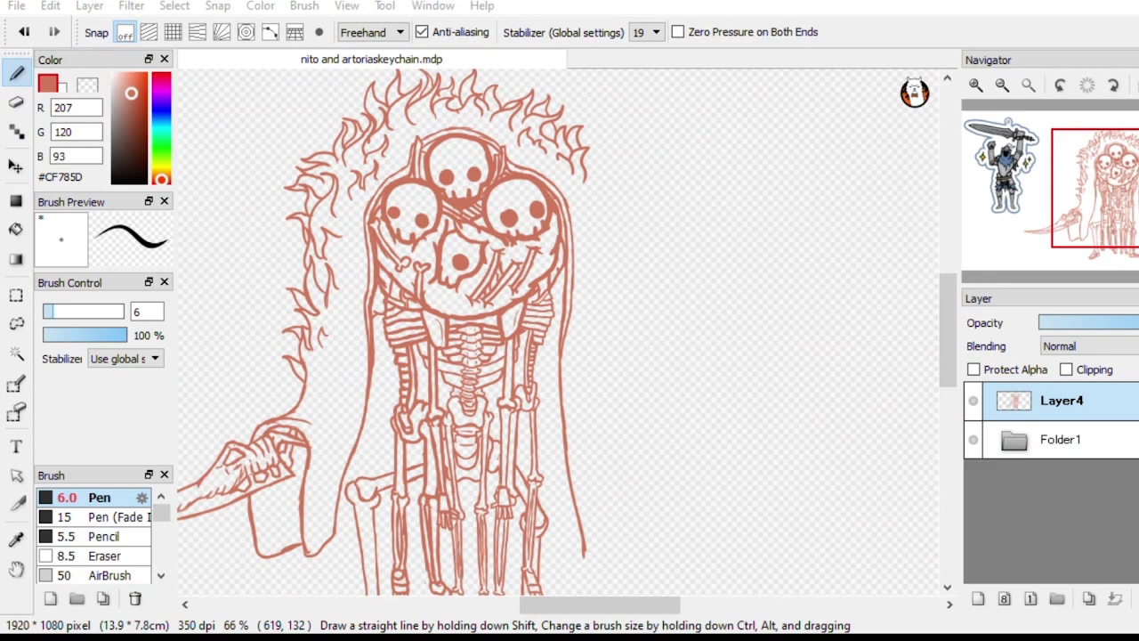
mouse_move(1131, 201)
mouse_down()
mouse_move(1112, 199)
mouse_move(1135, 189)
mouse_up()
key(e)
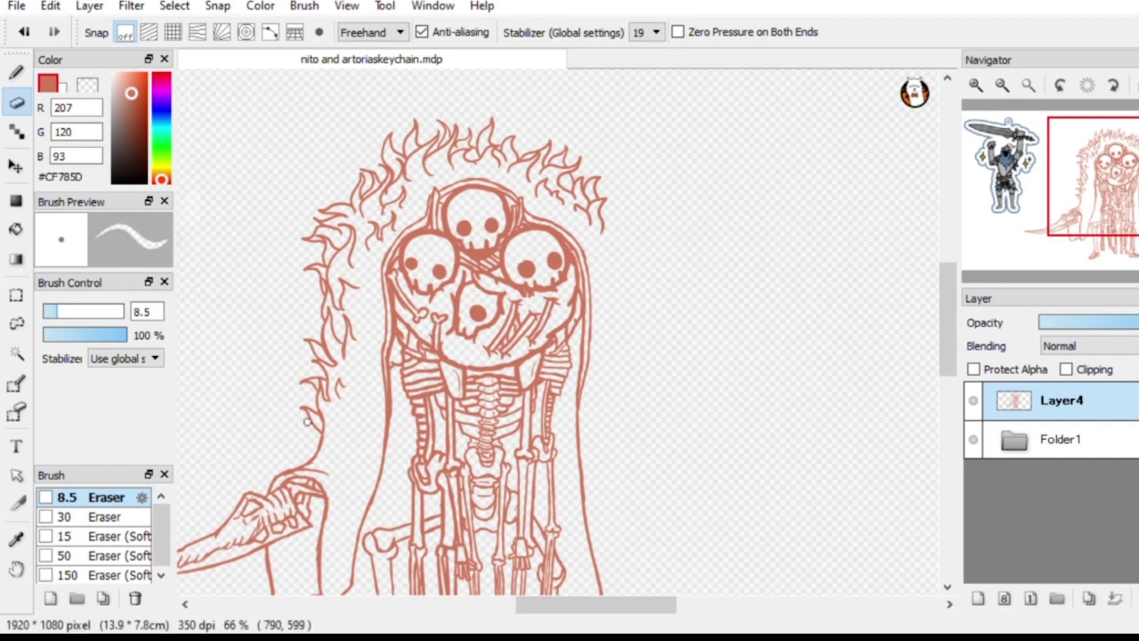
mouse_move(323, 408)
mouse_down()
mouse_move(300, 372)
mouse_move(312, 313)
mouse_move(349, 276)
mouse_move(334, 312)
mouse_move(315, 261)
mouse_move(321, 193)
mouse_move(348, 167)
mouse_move(317, 219)
mouse_move(355, 234)
mouse_move(409, 170)
mouse_move(389, 222)
mouse_move(431, 139)
mouse_move(414, 115)
mouse_move(394, 129)
mouse_move(414, 153)
mouse_move(415, 185)
mouse_move(467, 131)
mouse_move(489, 131)
mouse_move(473, 148)
mouse_move(495, 131)
mouse_move(490, 157)
mouse_move(500, 152)
mouse_move(521, 174)
mouse_move(504, 133)
mouse_move(526, 154)
mouse_move(536, 142)
mouse_move(595, 221)
mouse_move(592, 161)
mouse_up()
click(64, 517)
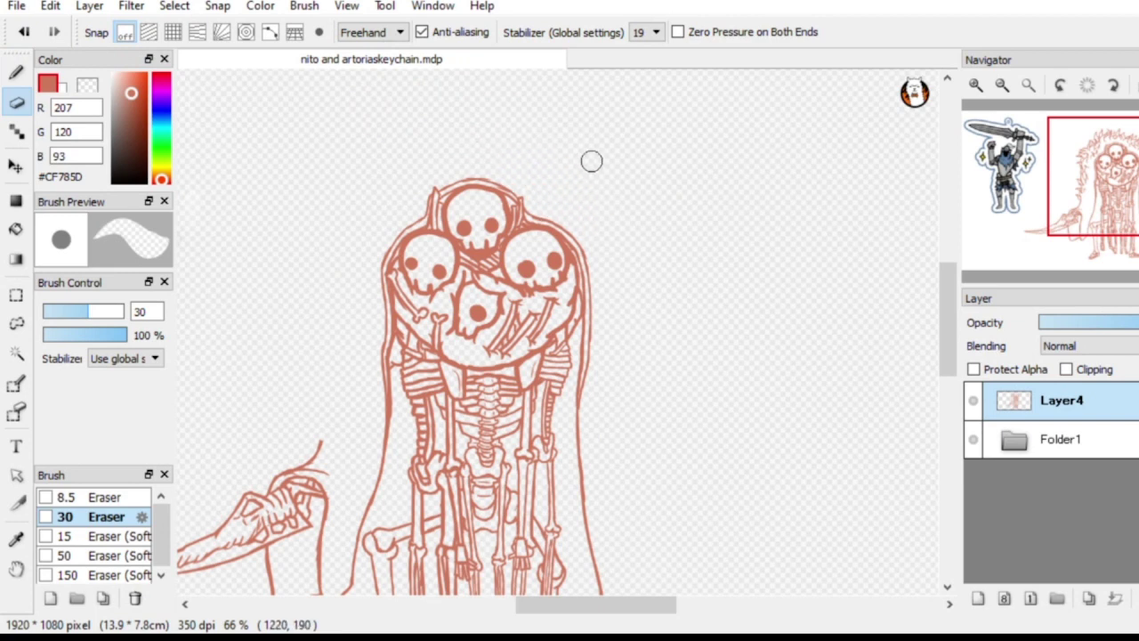
Draw a new cloak outline with the size 6 Pen from the sword hand up and over the top skull
key(b)
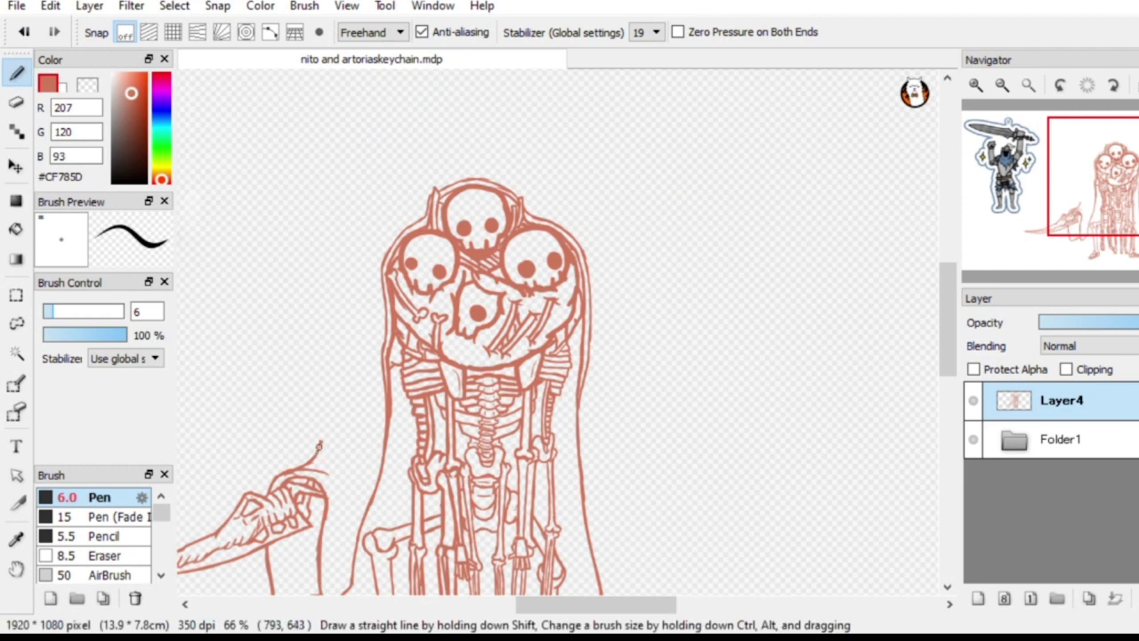
drag(319, 450, 332, 365)
mouse_move(327, 406)
mouse_down()
mouse_move(354, 240)
mouse_move(411, 173)
mouse_move(396, 190)
mouse_move(424, 166)
mouse_move(461, 165)
mouse_up()
mouse_move(464, 160)
mouse_down()
mouse_move(513, 178)
mouse_move(522, 197)
mouse_move(526, 184)
mouse_move(566, 208)
mouse_up()
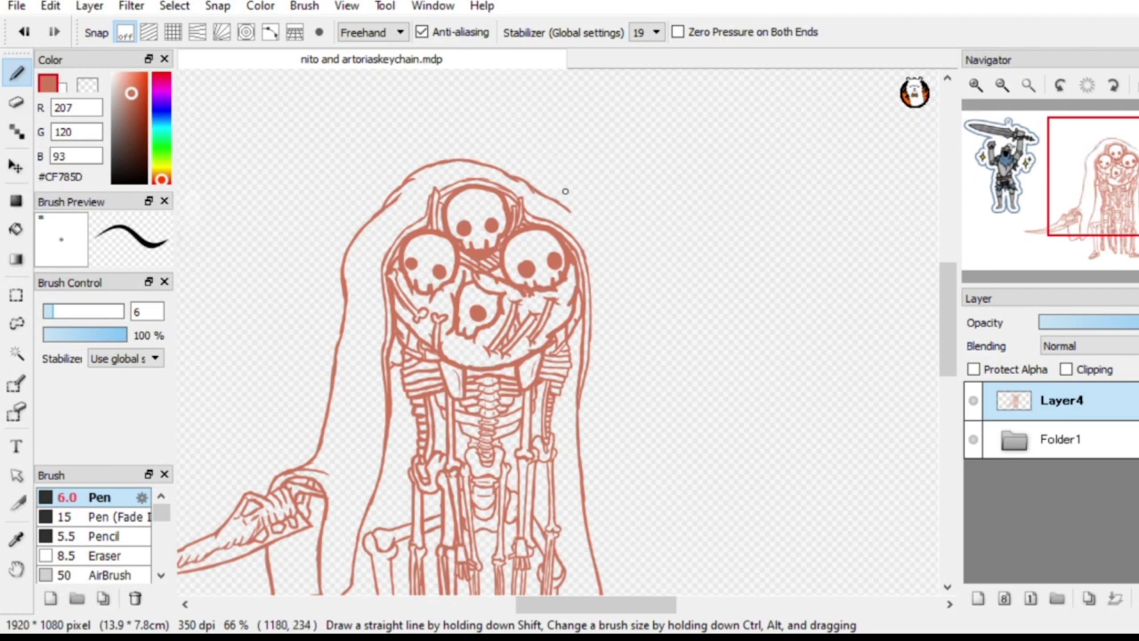
Erase the old sleeve and lower cloak lines around the sword hand with the size 30 eraser
drag(1112, 198, 1110, 217)
key(e)
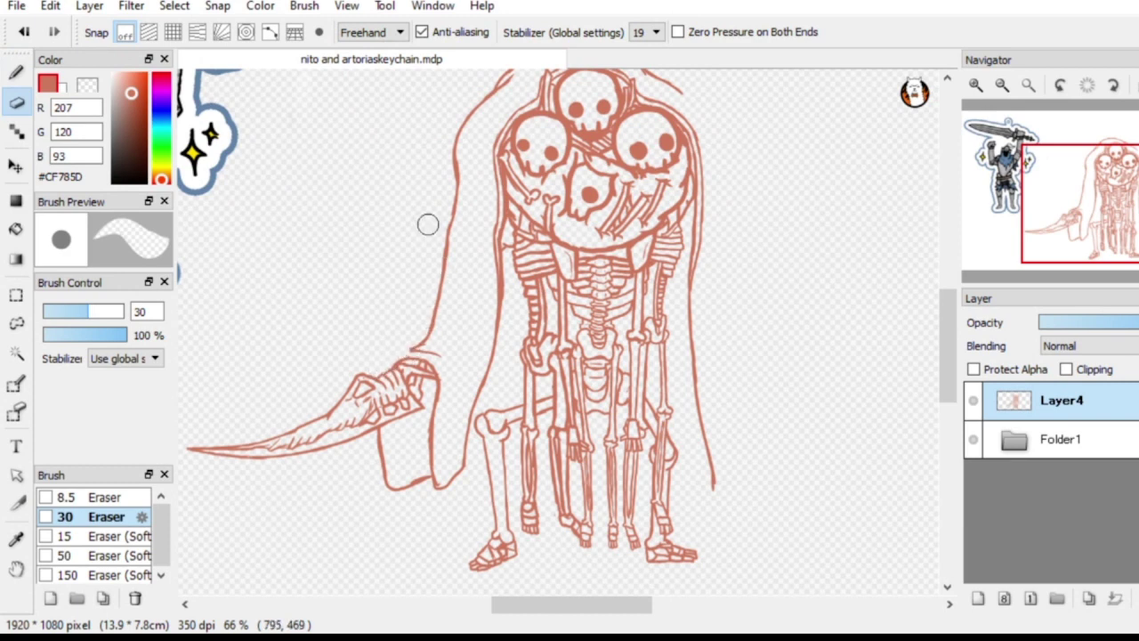
mouse_move(399, 357)
mouse_down()
mouse_move(410, 345)
mouse_move(431, 362)
mouse_move(428, 329)
mouse_move(440, 379)
mouse_move(433, 433)
mouse_move(432, 412)
mouse_up()
drag(394, 421, 381, 437)
key(b)
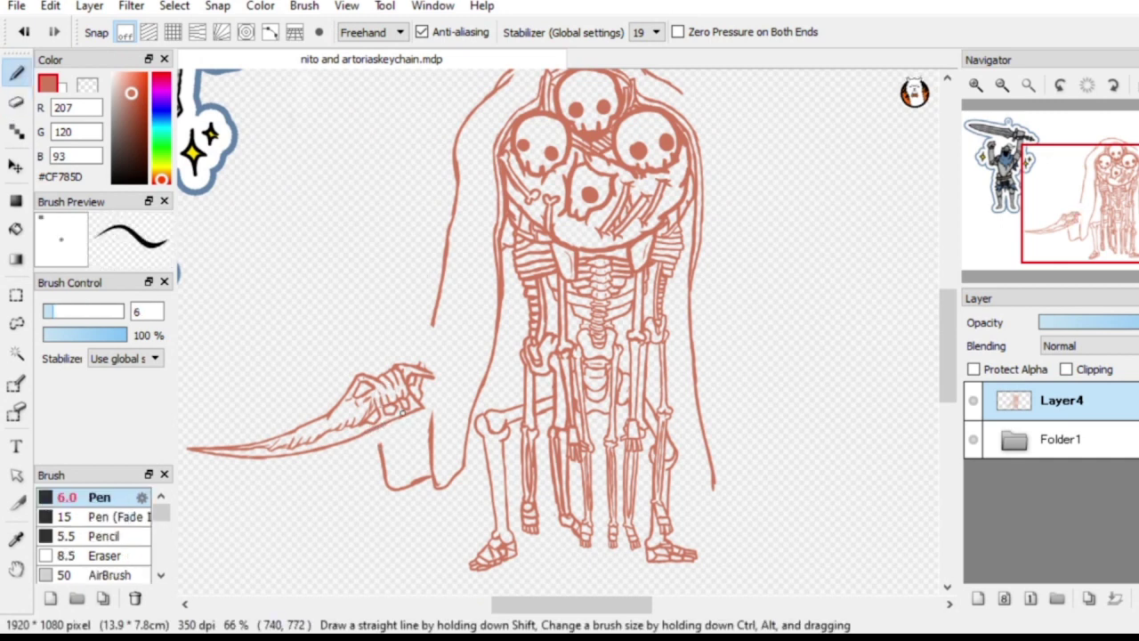
key(e)
mouse_move(387, 487)
mouse_down()
mouse_move(381, 453)
mouse_move(432, 415)
mouse_move(447, 480)
mouse_move(463, 403)
mouse_move(489, 361)
mouse_move(439, 288)
mouse_up()
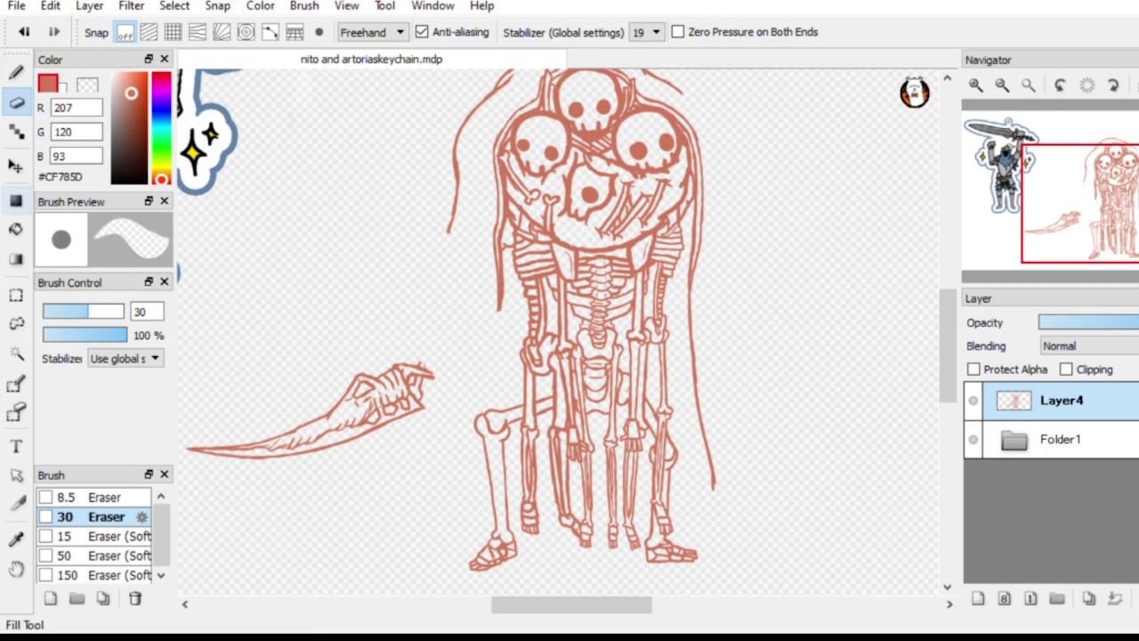
Lasso the bony sword with its hand, move it up about 74 px, and deselect it
click(16, 323)
mouse_move(229, 414)
mouse_down()
mouse_move(178, 436)
mouse_move(383, 468)
mouse_move(436, 336)
mouse_move(305, 392)
mouse_move(331, 315)
mouse_move(344, 336)
mouse_move(347, 314)
mouse_up()
click(850, 31)
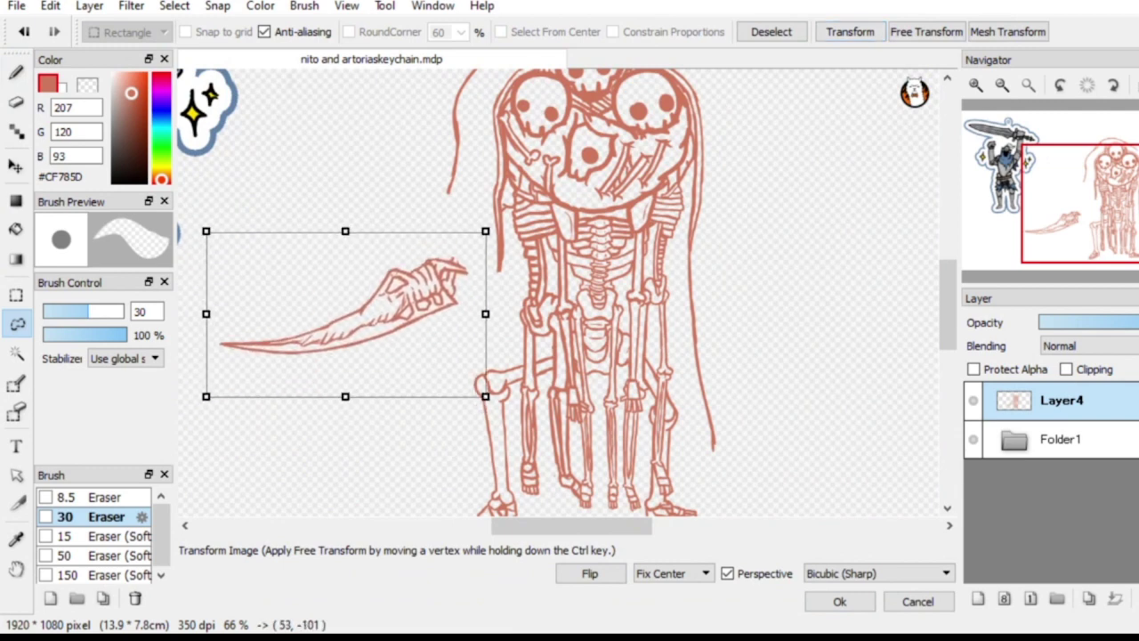
drag(261, 302, 297, 379)
key(Return)
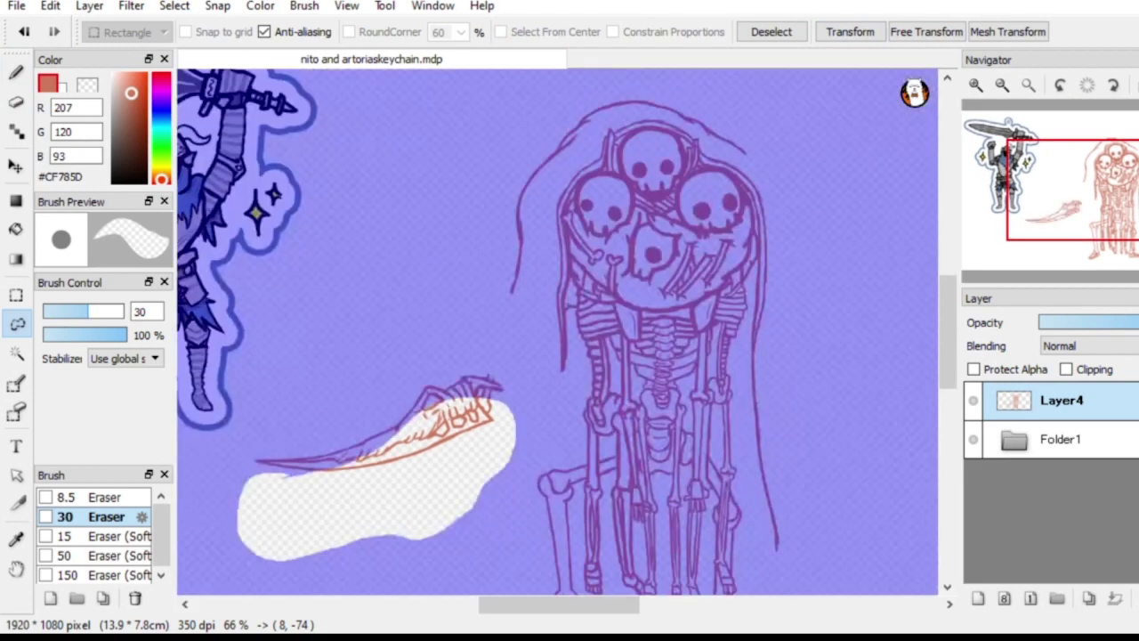
key(ctrl+d)
Draw the sleeve edge curving over the sword hand and hanging down behind it with the size 6 Pen
key(b)
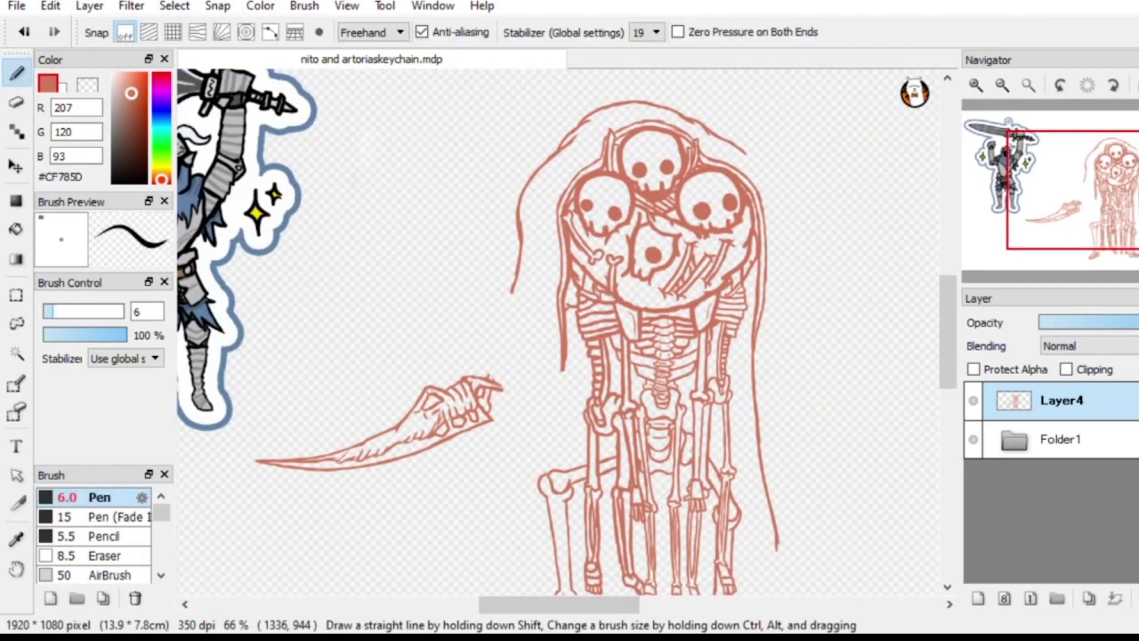
drag(494, 381, 514, 440)
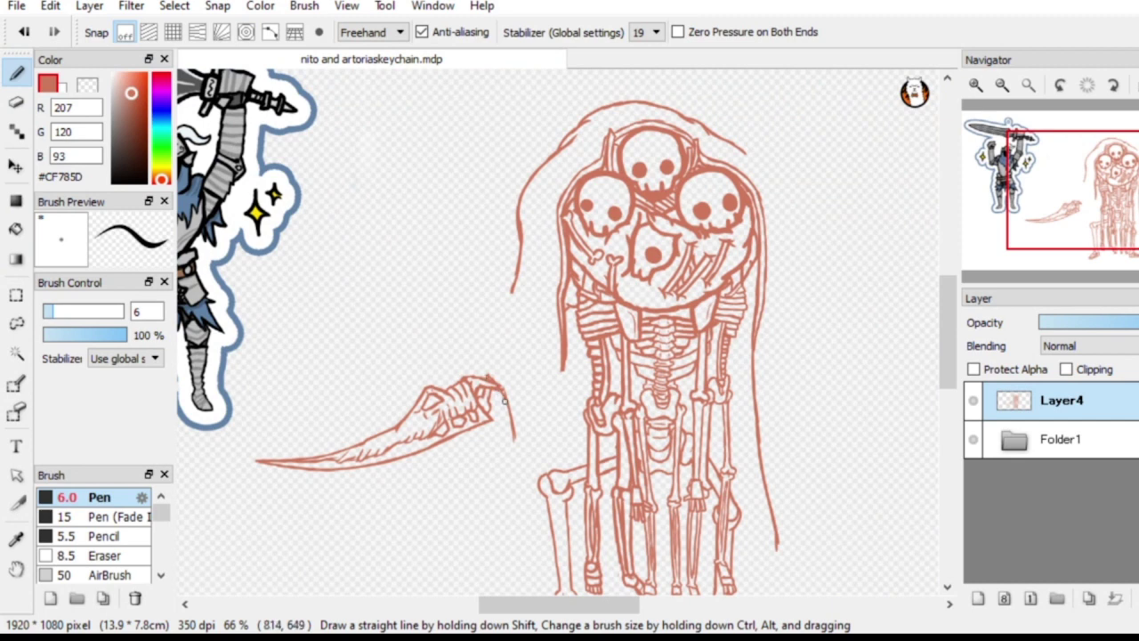
mouse_move(487, 376)
mouse_down()
mouse_move(461, 377)
mouse_move(452, 391)
mouse_up()
drag(440, 447, 438, 467)
drag(511, 424, 518, 477)
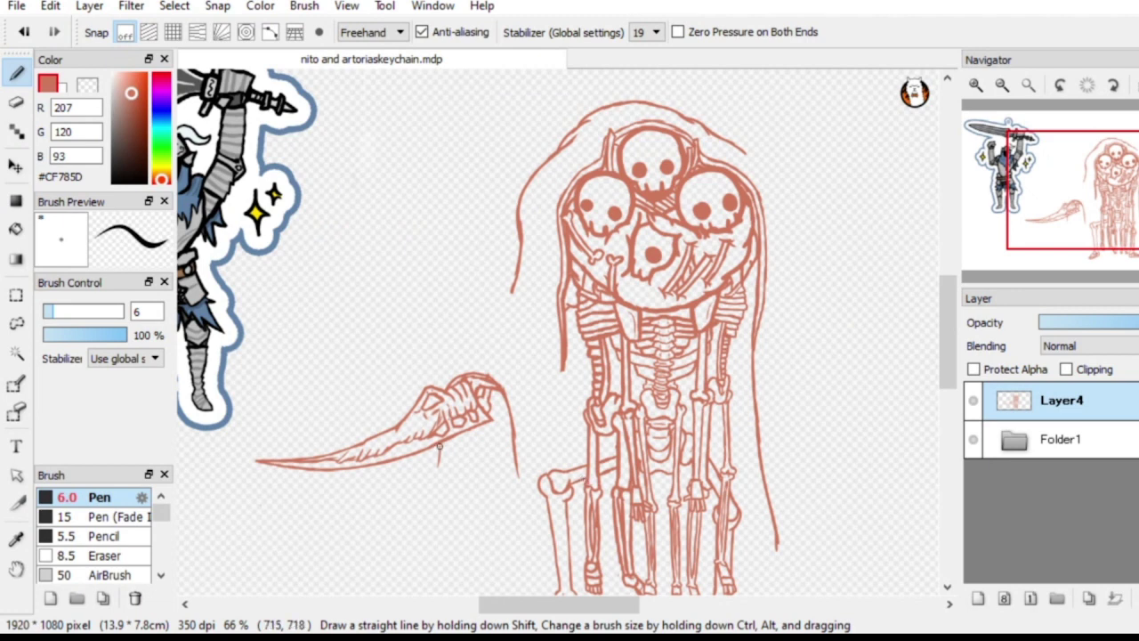
Add tattered tips around the sword-arm sleeve and join it to the cloak with ragged upper and inner edges
drag(440, 446, 434, 464)
drag(442, 384, 467, 371)
drag(512, 442, 520, 484)
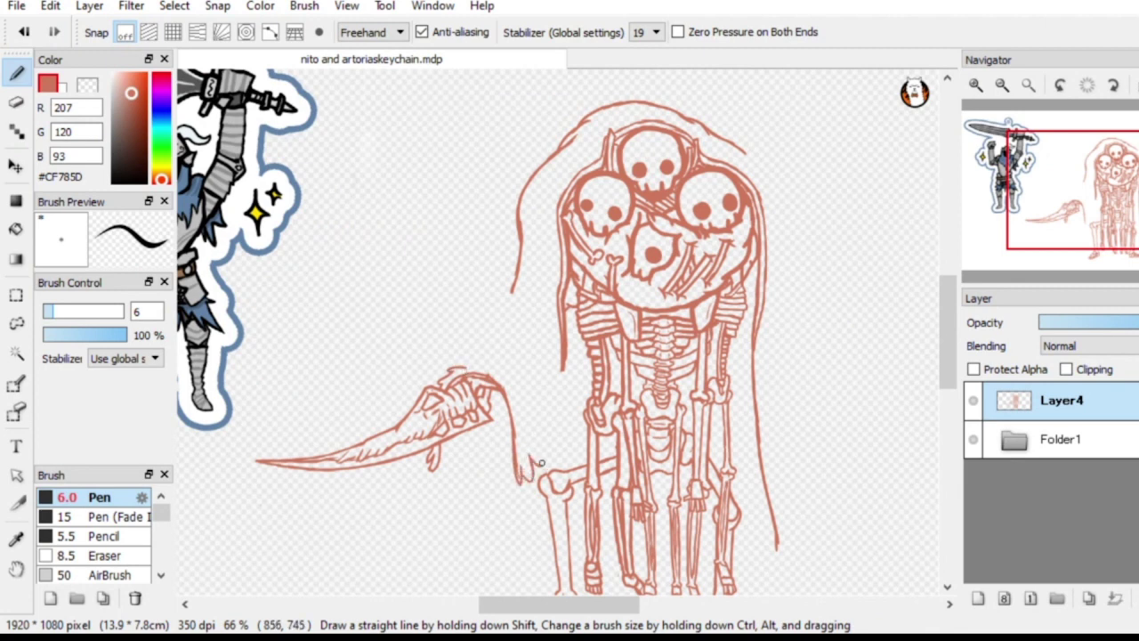
drag(537, 438, 535, 461)
mouse_move(458, 370)
mouse_down()
mouse_move(500, 326)
mouse_move(506, 290)
mouse_up()
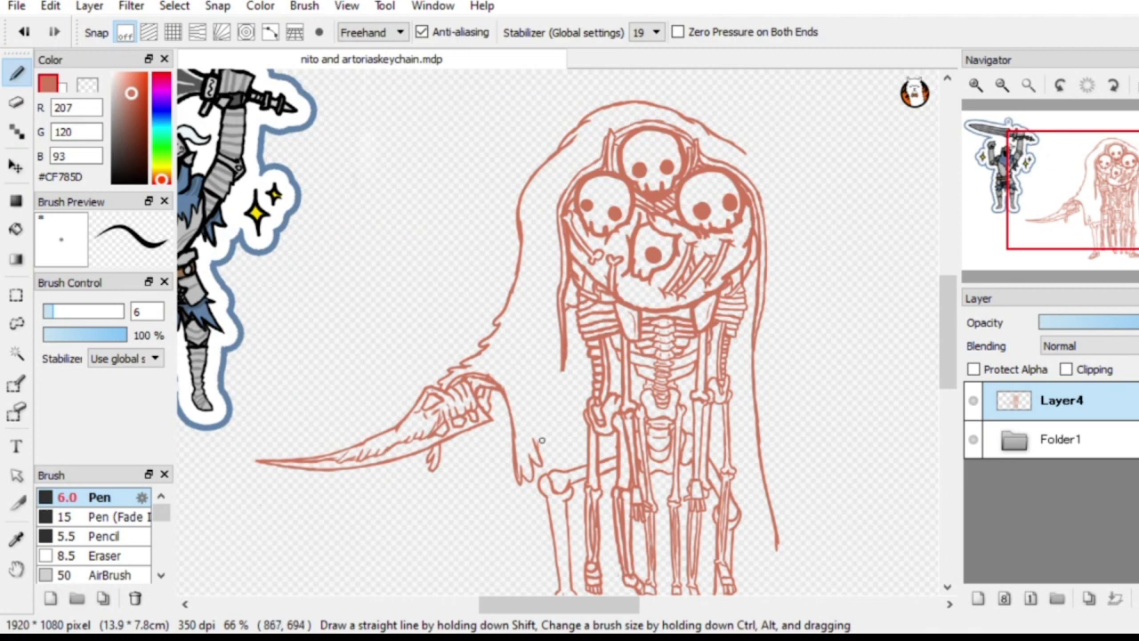
mouse_move(537, 449)
mouse_down()
mouse_move(555, 434)
mouse_move(544, 396)
mouse_move(568, 405)
mouse_move(564, 362)
mouse_up()
Draw the cloak's back edge down from the sword sleeve and a jagged hem behind the legs to the far side
drag(1097, 202, 1106, 226)
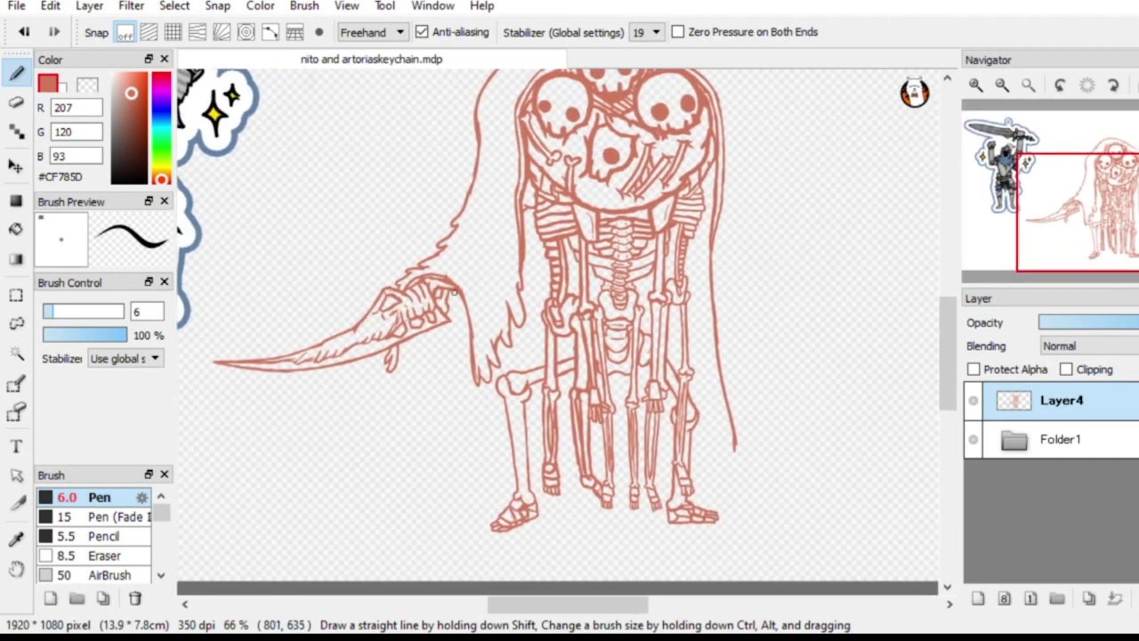
mouse_move(454, 292)
mouse_down()
mouse_move(460, 446)
mouse_move(477, 496)
mouse_move(535, 453)
mouse_move(572, 468)
mouse_move(556, 457)
mouse_move(574, 454)
mouse_move(585, 422)
mouse_move(570, 452)
mouse_move(602, 467)
mouse_up()
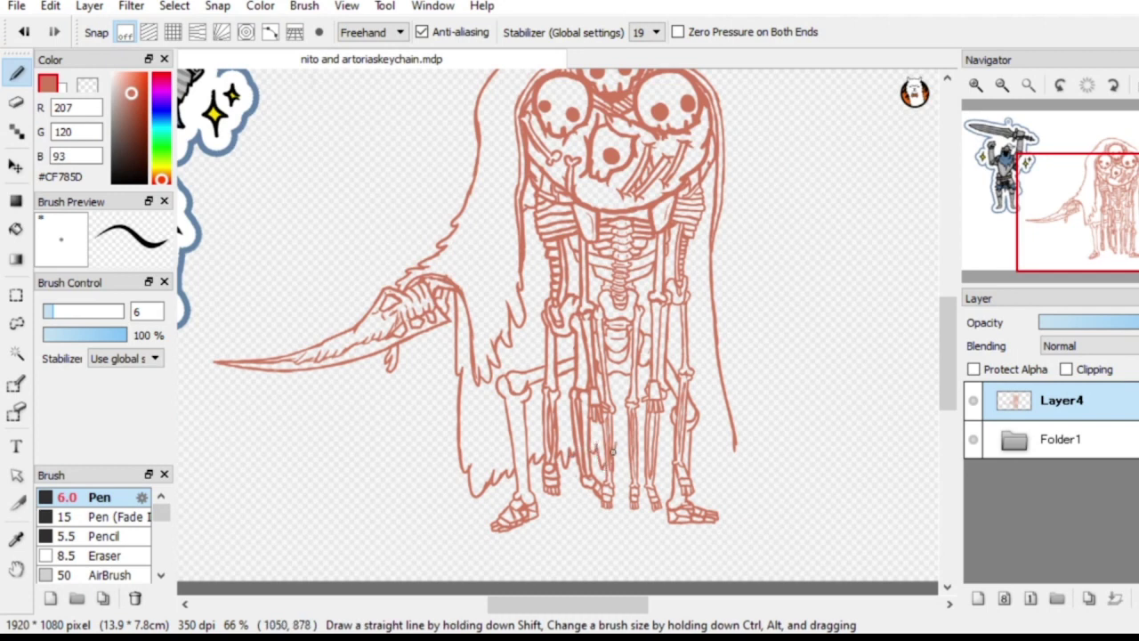
mouse_move(616, 444)
mouse_down()
mouse_move(643, 464)
mouse_move(640, 447)
mouse_move(653, 471)
mouse_move(662, 446)
mouse_move(674, 478)
mouse_up()
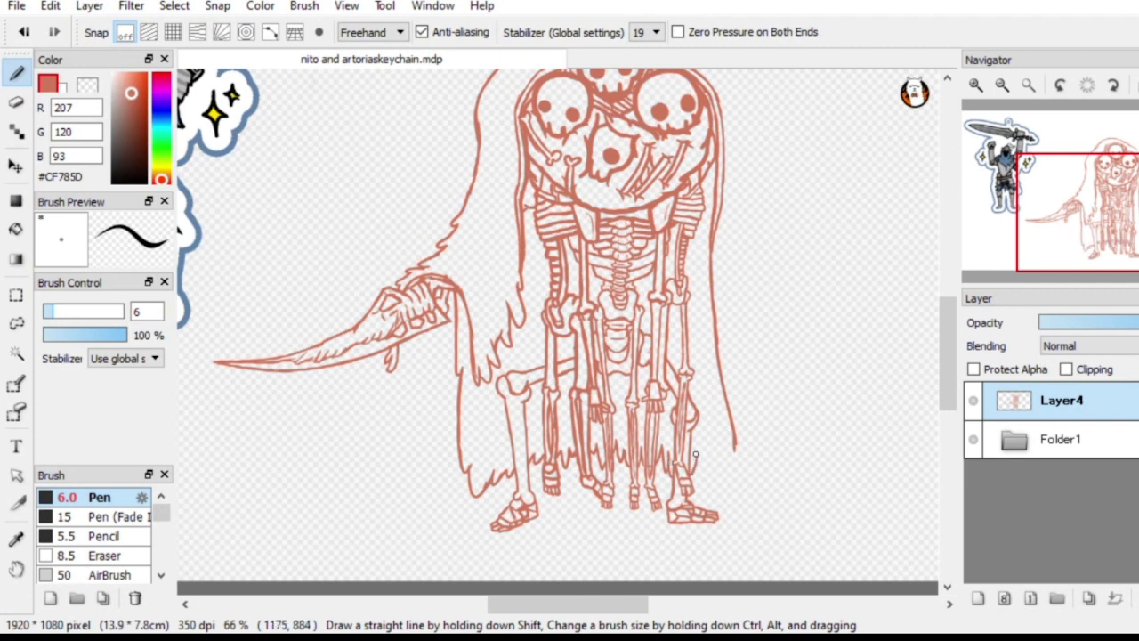
mouse_move(696, 456)
mouse_down()
mouse_move(708, 481)
mouse_move(714, 460)
mouse_move(726, 483)
mouse_move(731, 433)
mouse_up()
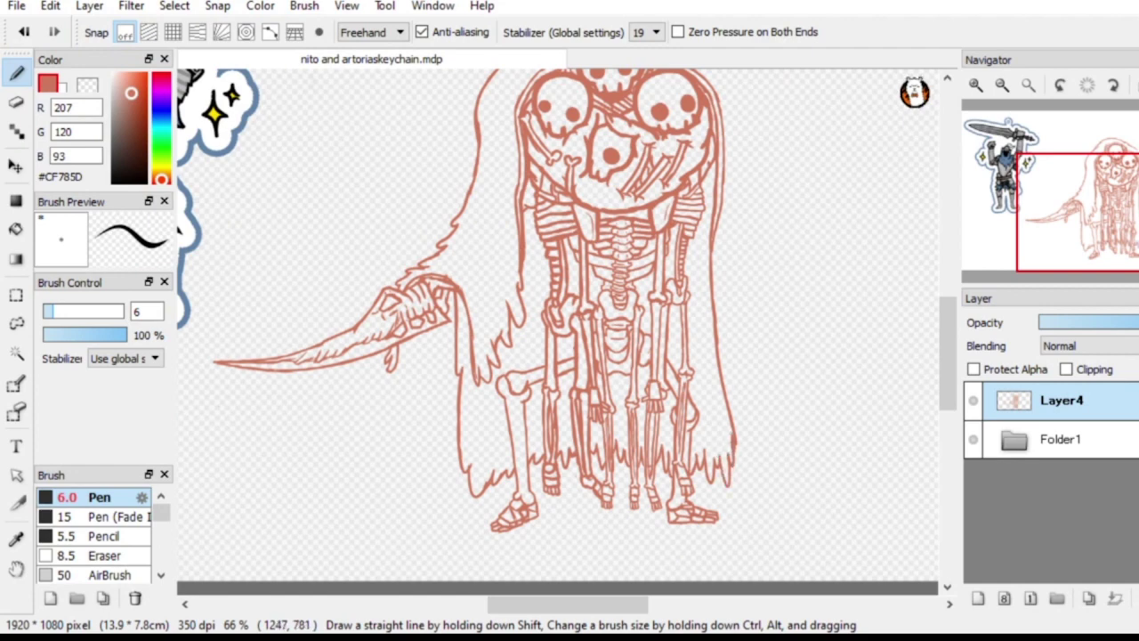
Erase part of the cloak's far-side edge beside the arms and redraw it with ragged wisps
mouse_move(1103, 213)
mouse_down()
mouse_move(1114, 196)
mouse_move(1121, 223)
mouse_move(1136, 211)
mouse_up()
click(1002, 84)
click(1093, 209)
click(975, 84)
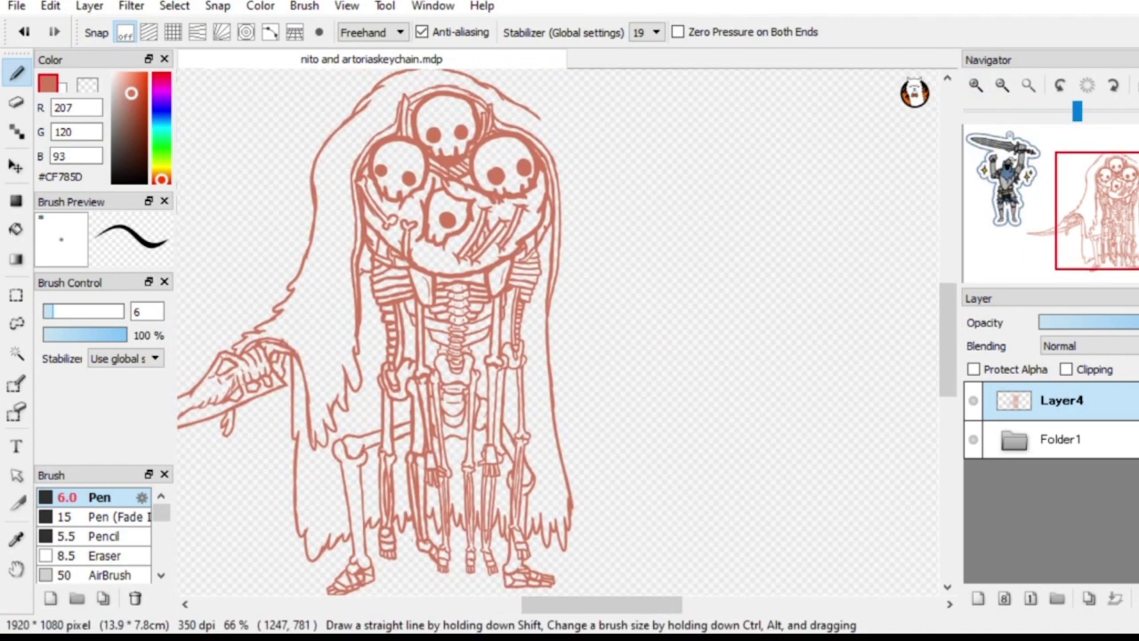
key(e)
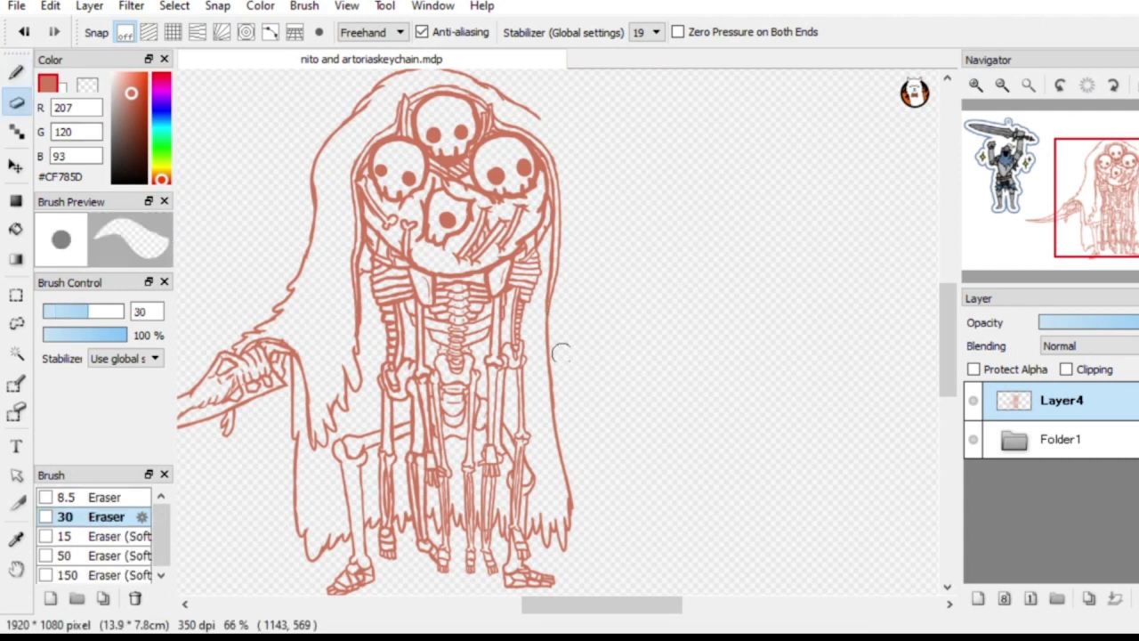
mouse_move(554, 347)
mouse_down()
mouse_move(555, 374)
mouse_move(560, 333)
mouse_move(545, 369)
mouse_move(557, 427)
mouse_up()
key(p)
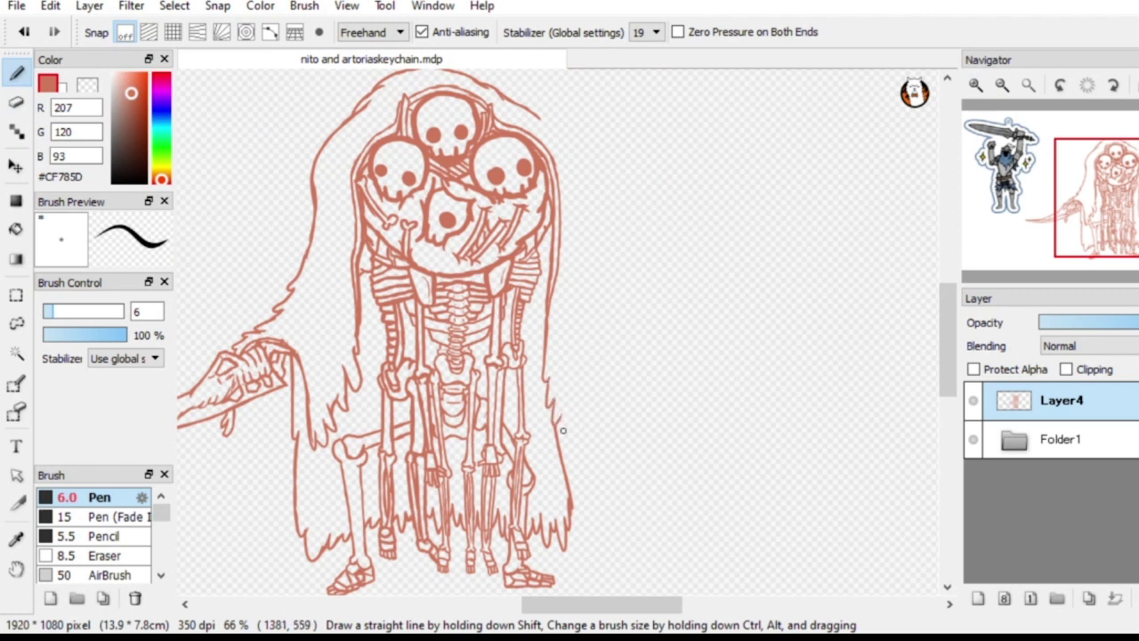
mouse_move(558, 423)
mouse_down()
mouse_move(562, 443)
mouse_move(571, 425)
mouse_move(573, 456)
mouse_up()
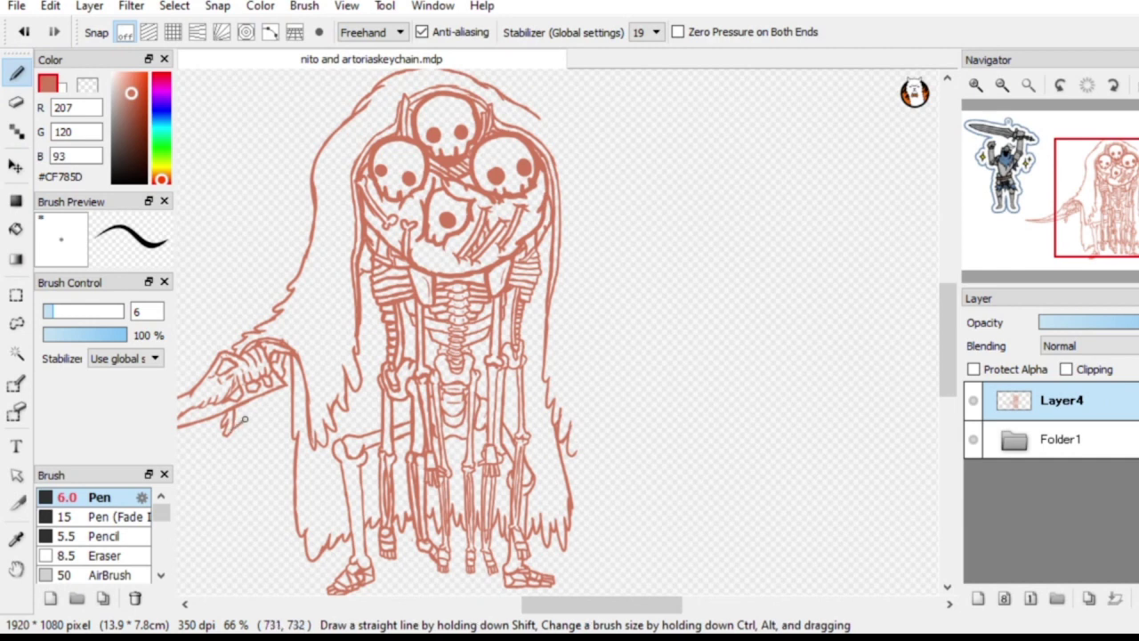
Add a tattered fringe beneath the sword hand and erase the overlapping cloak line with the size 8.5 eraser
drag(242, 421, 286, 406)
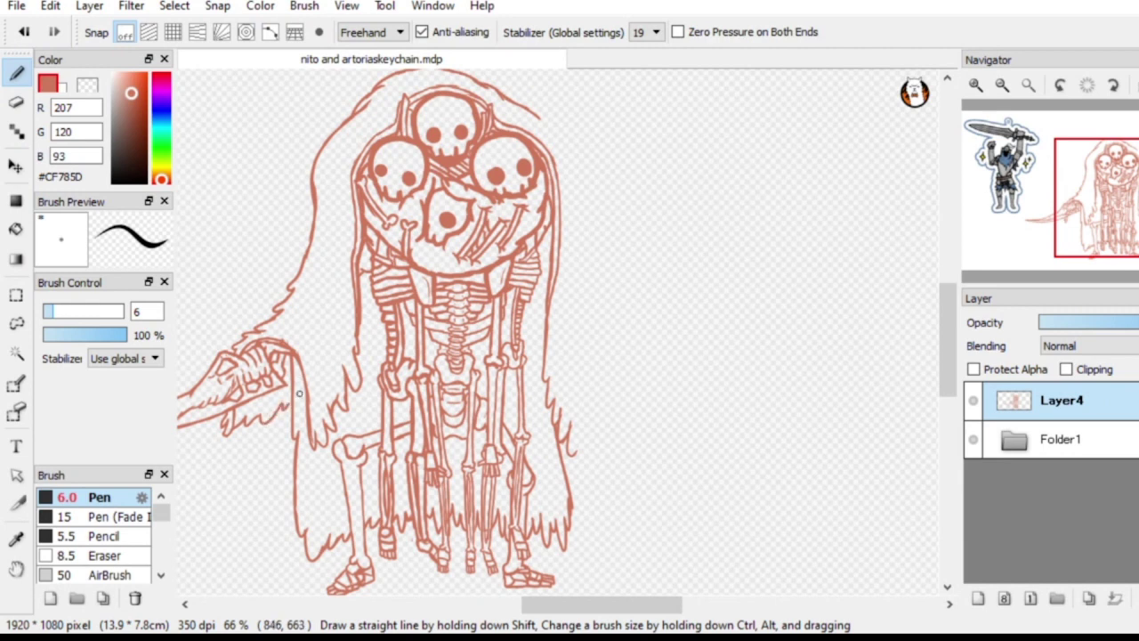
key(e)
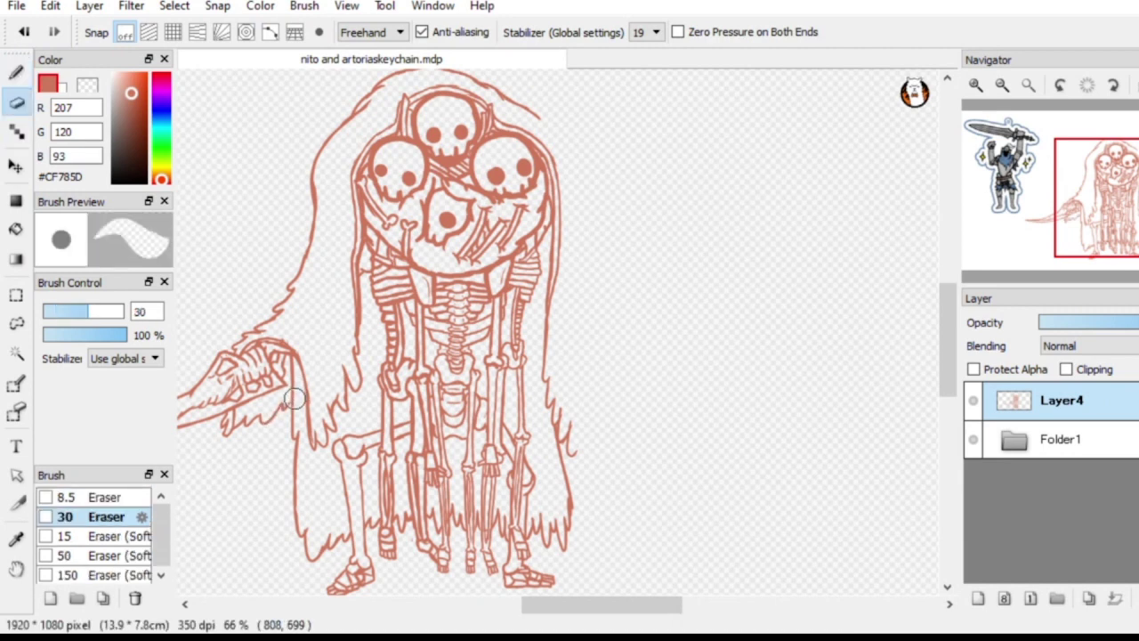
click(98, 497)
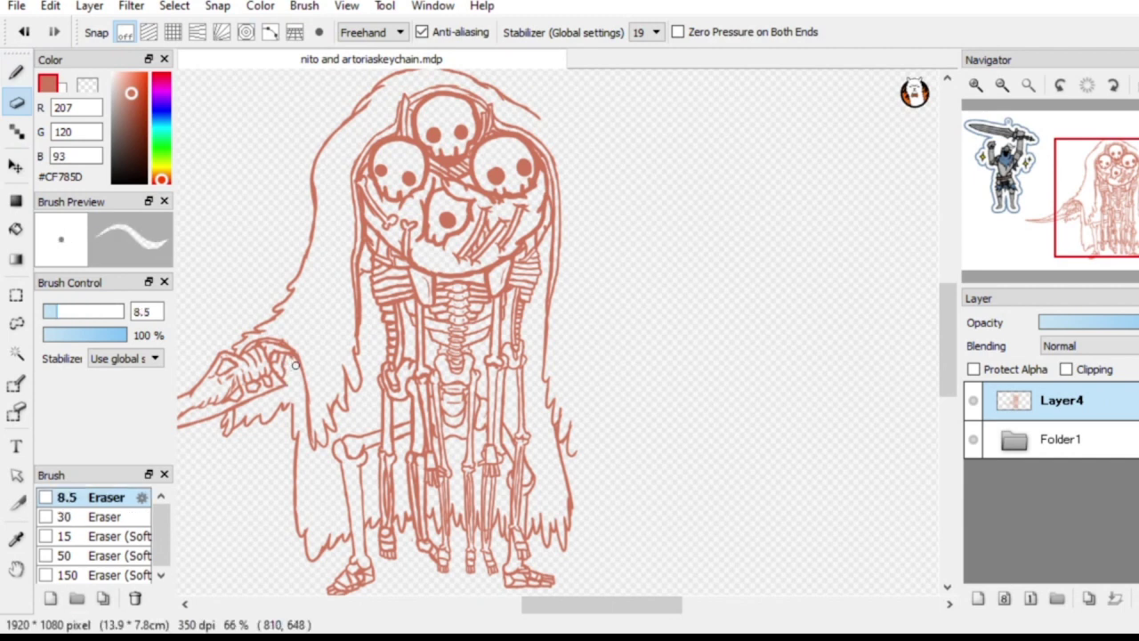
Extend the cloak's outer outline from the hood down over the far shoulder
key(b)
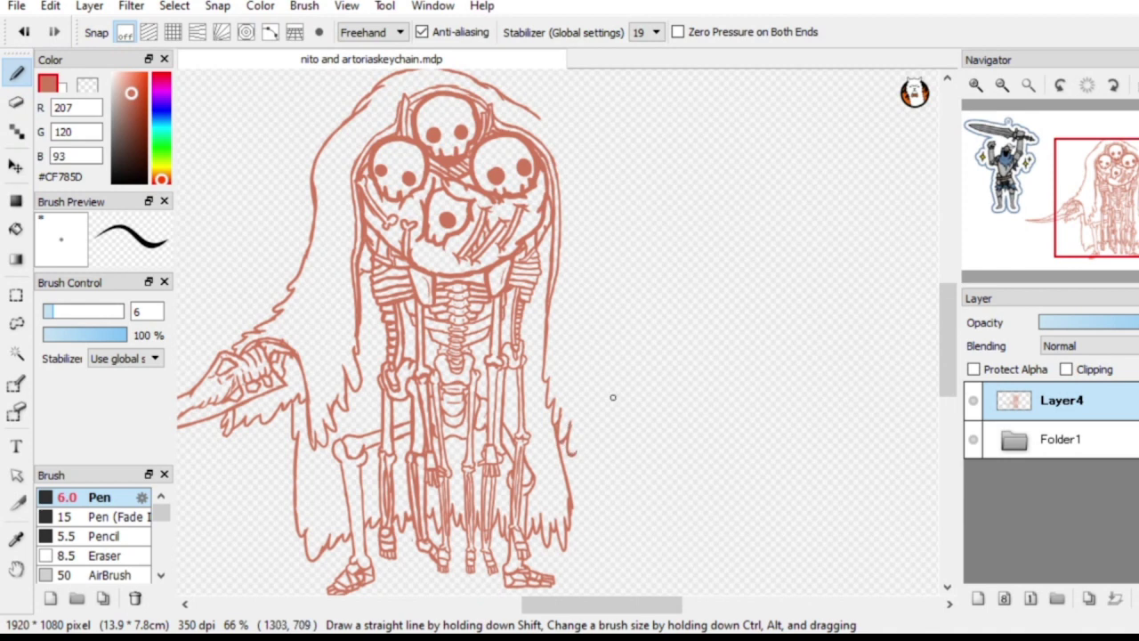
drag(532, 113, 610, 210)
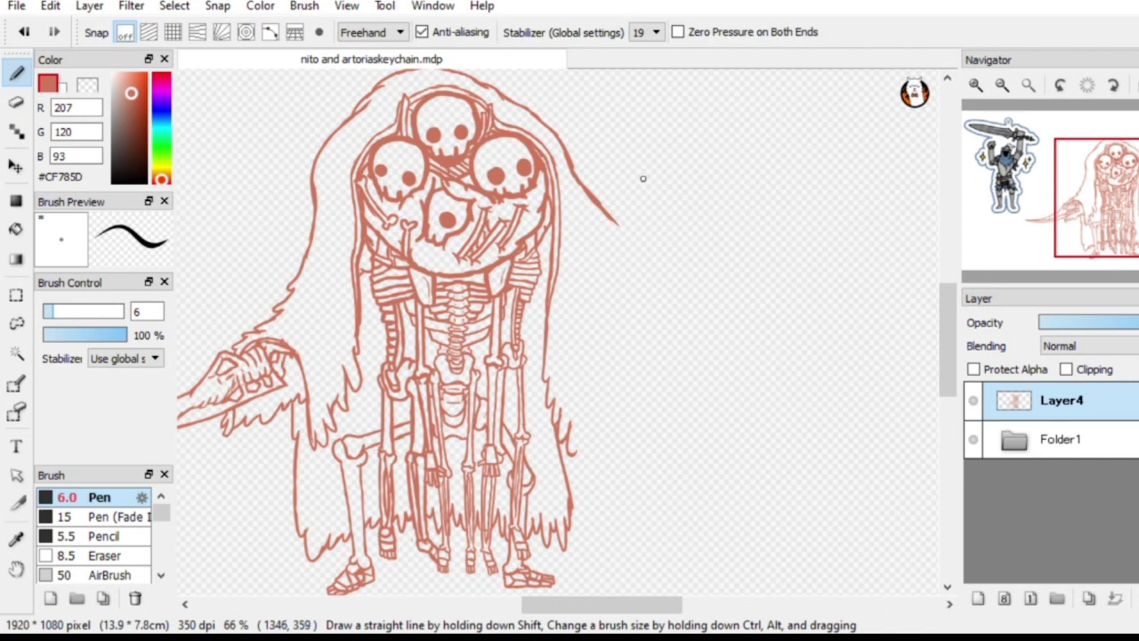
Redraw the cloak's outer edge above the sword arm with ragged tufts and add tattered strands inside the sleeve
key(e)
drag(277, 310, 308, 239)
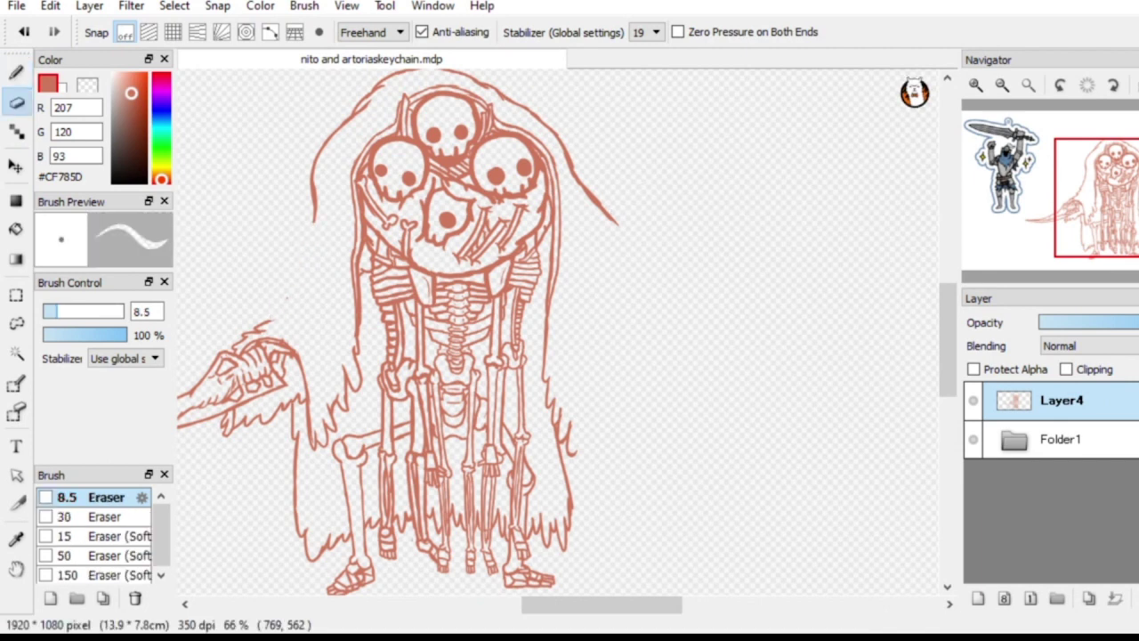
key(b)
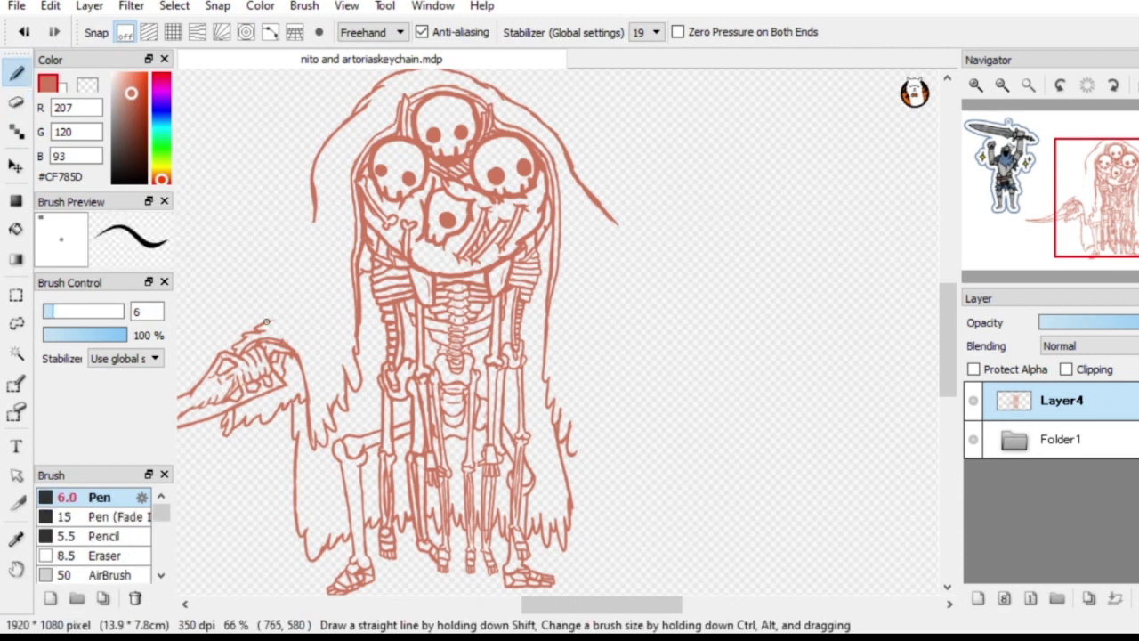
drag(266, 315, 313, 215)
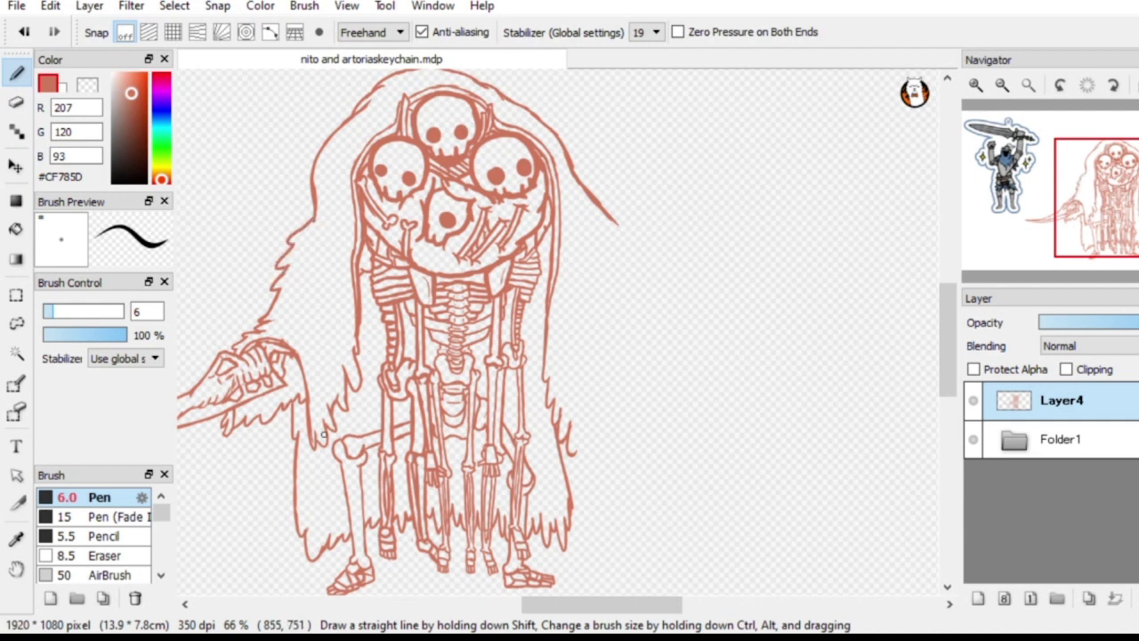
drag(311, 409, 319, 442)
mouse_move(321, 395)
mouse_down()
mouse_move(333, 425)
mouse_move(324, 384)
mouse_move(346, 331)
mouse_up()
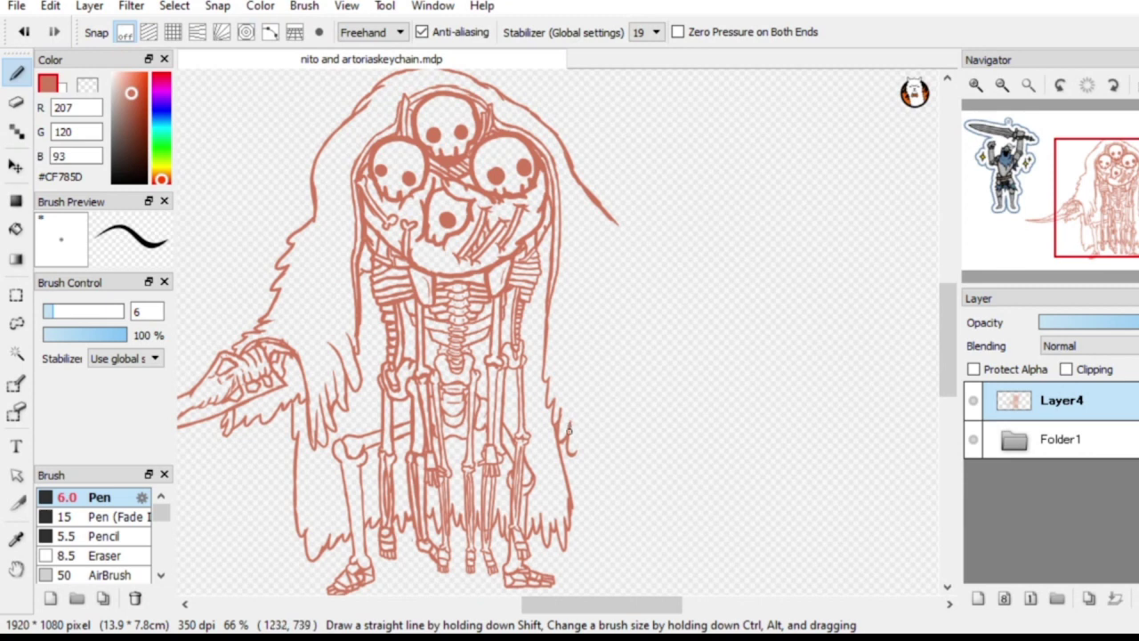
Draw the far sleeve with a ragged hem, join it to the shoulder outline, and sketch its arched cuff opening
mouse_move(571, 428)
mouse_down()
mouse_move(585, 465)
mouse_move(593, 438)
mouse_move(589, 459)
mouse_move(576, 450)
mouse_move(592, 438)
mouse_move(603, 455)
mouse_move(618, 408)
mouse_move(638, 412)
mouse_move(656, 469)
mouse_move(648, 405)
mouse_up()
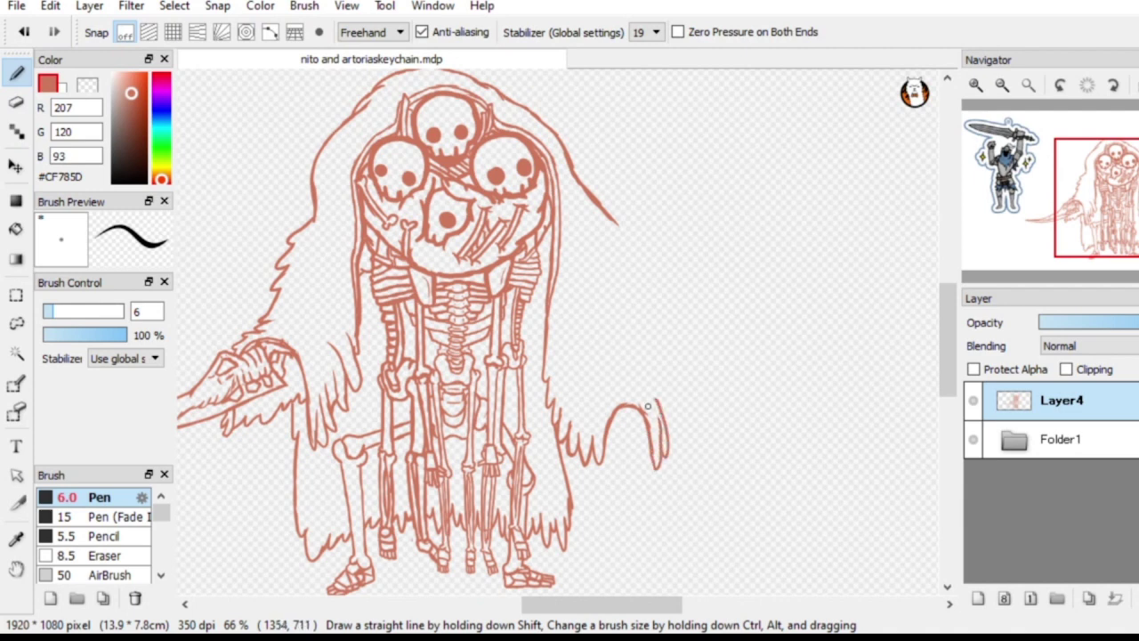
drag(617, 224, 651, 380)
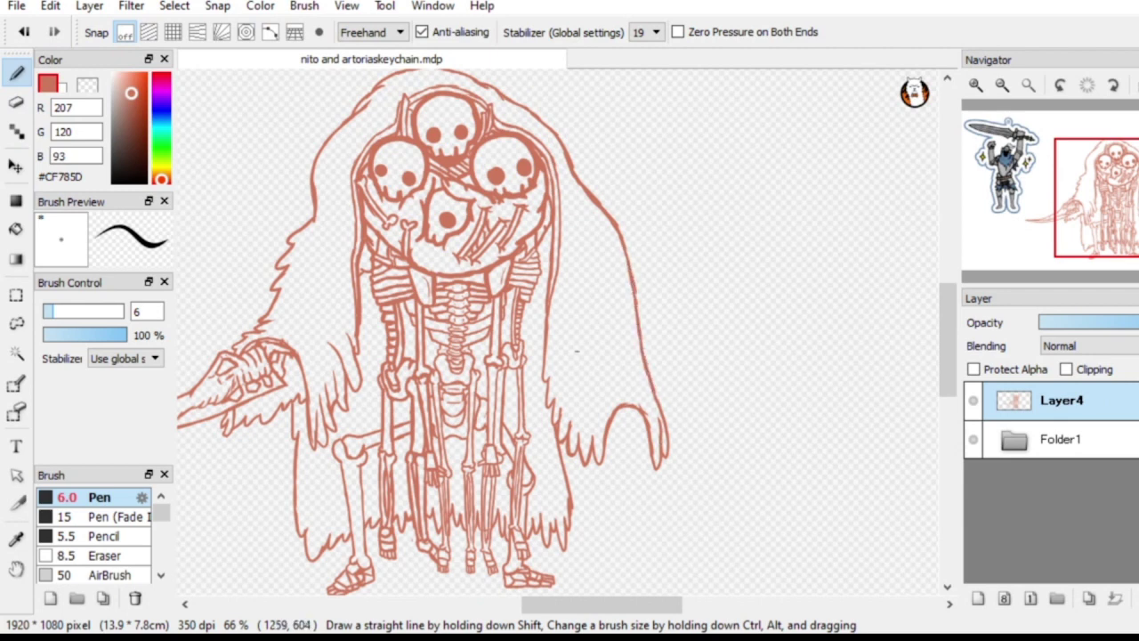
mouse_move(612, 424)
mouse_down()
mouse_move(612, 462)
mouse_move(621, 416)
mouse_move(636, 416)
mouse_up()
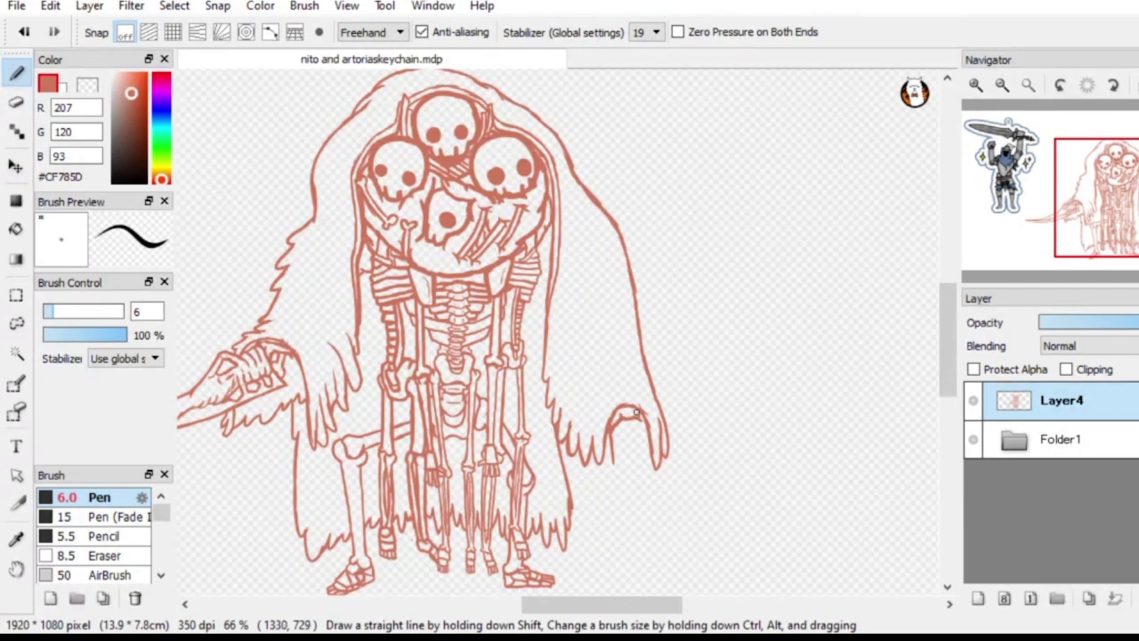
mouse_move(637, 418)
mouse_down()
mouse_move(652, 469)
mouse_move(612, 437)
mouse_move(614, 472)
mouse_move(650, 470)
mouse_up()
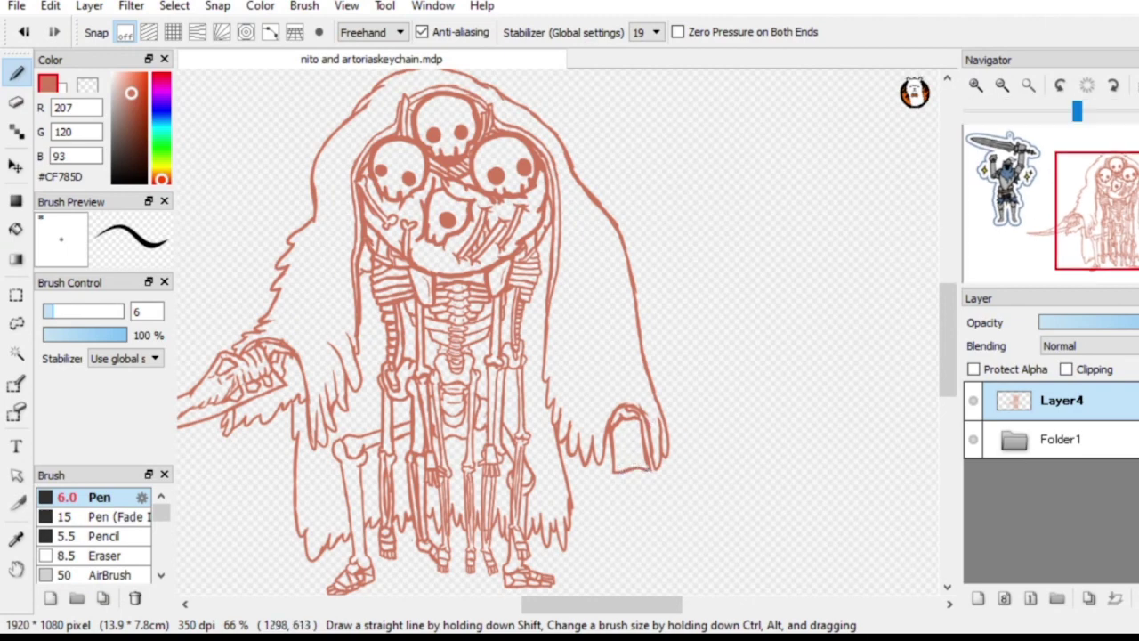
Draw four jointed skeletal fingers hanging from the hand block in the far sleeve's cuff opening
click(1120, 220)
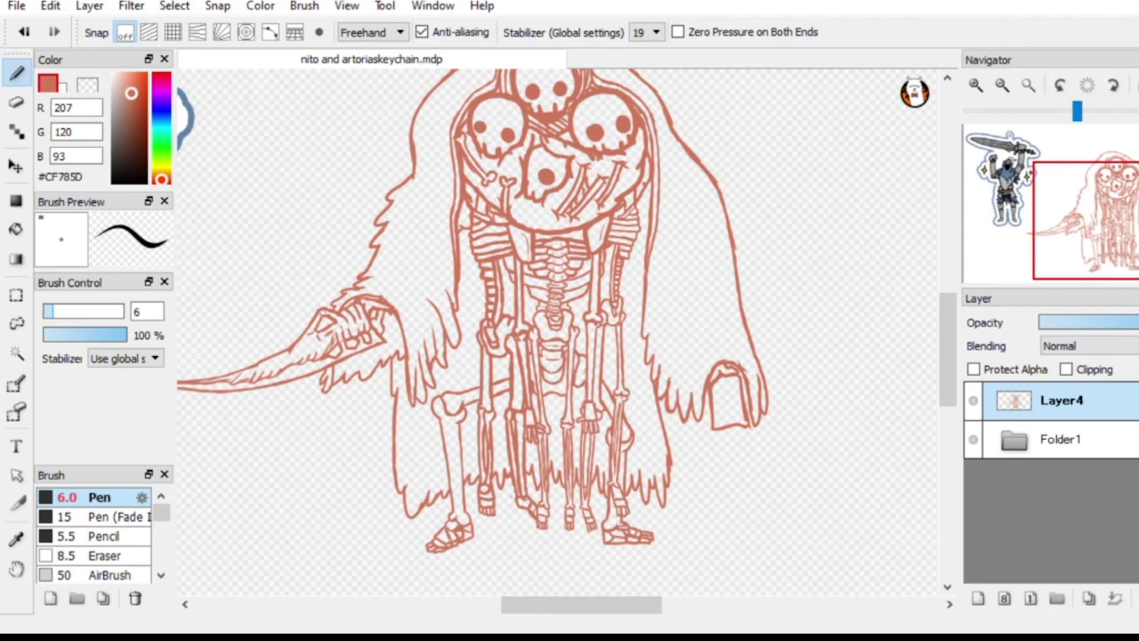
drag(714, 427, 666, 410)
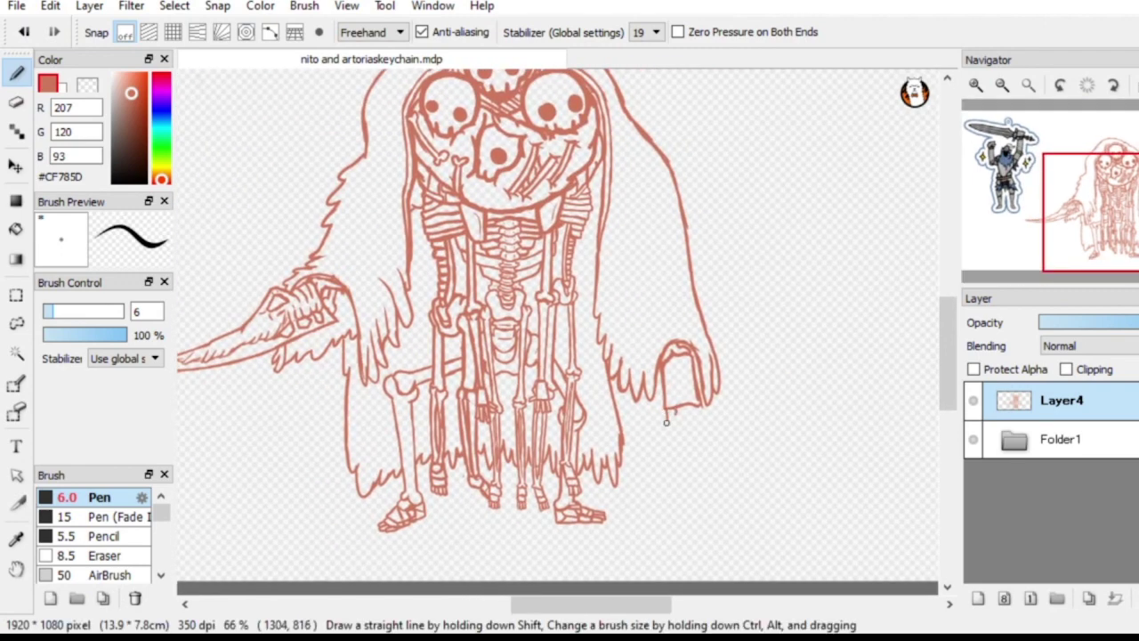
drag(666, 422, 673, 433)
mouse_move(677, 409)
mouse_down()
mouse_move(678, 435)
mouse_move(696, 405)
mouse_move(687, 433)
mouse_move(703, 434)
mouse_up()
drag(1102, 218, 1134, 233)
click(976, 85)
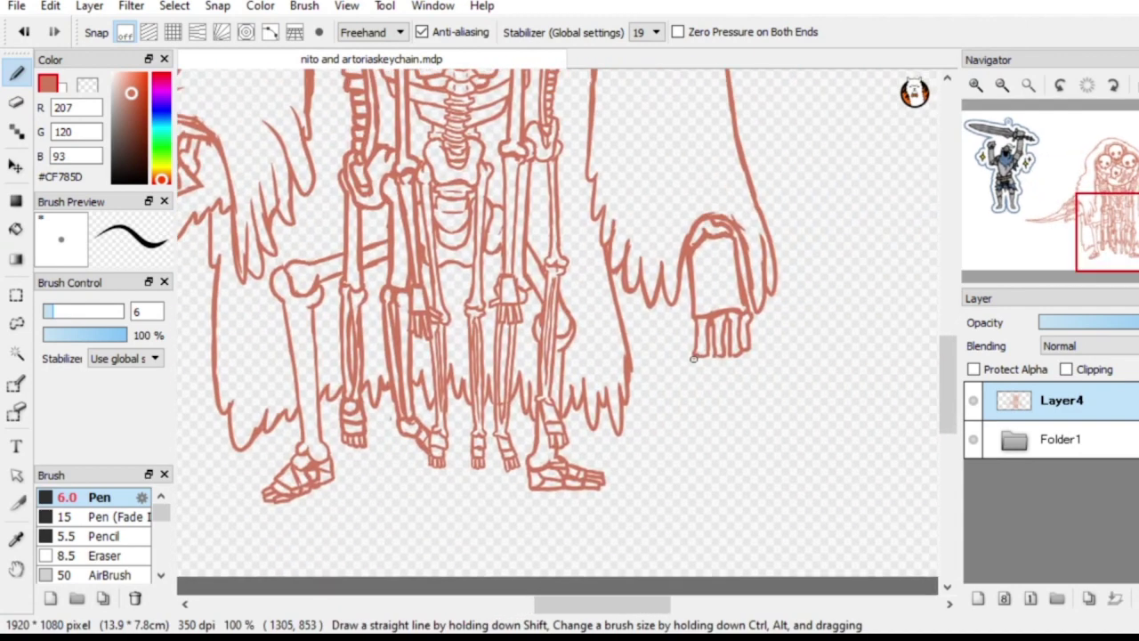
mouse_move(694, 358)
mouse_down()
mouse_move(691, 389)
mouse_move(707, 358)
mouse_move(691, 392)
mouse_move(742, 343)
mouse_move(714, 356)
mouse_move(710, 394)
mouse_move(710, 372)
mouse_move(713, 393)
mouse_move(724, 361)
mouse_up()
mouse_move(729, 358)
mouse_down()
mouse_move(736, 395)
mouse_move(745, 350)
mouse_move(753, 390)
mouse_move(746, 373)
mouse_up()
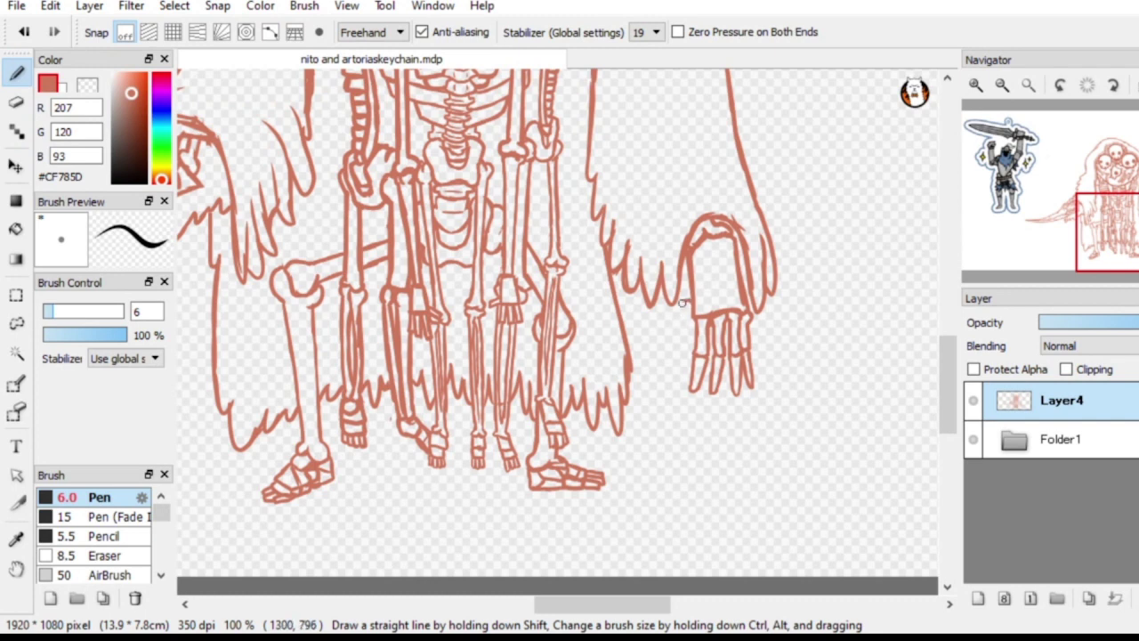
Add a bony thumb to the far hand and draw the wrist line across it, cleaning overlaps with the size 8.5 eraser
mouse_move(681, 306)
mouse_down()
mouse_move(669, 331)
mouse_move(687, 319)
mouse_up()
drag(666, 329, 669, 359)
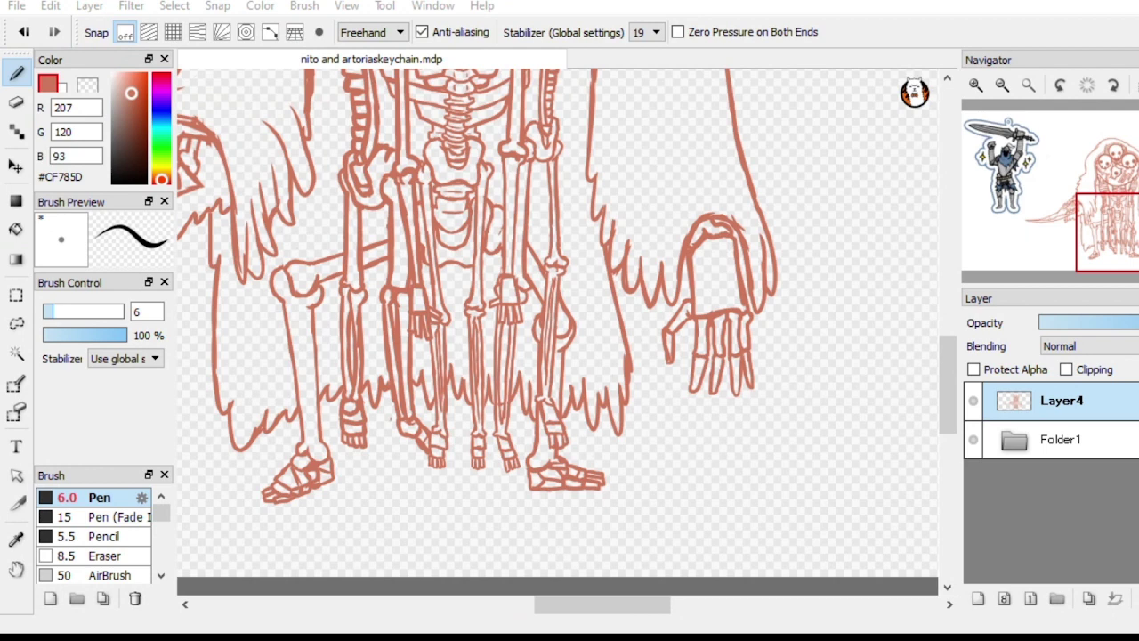
click(16, 101)
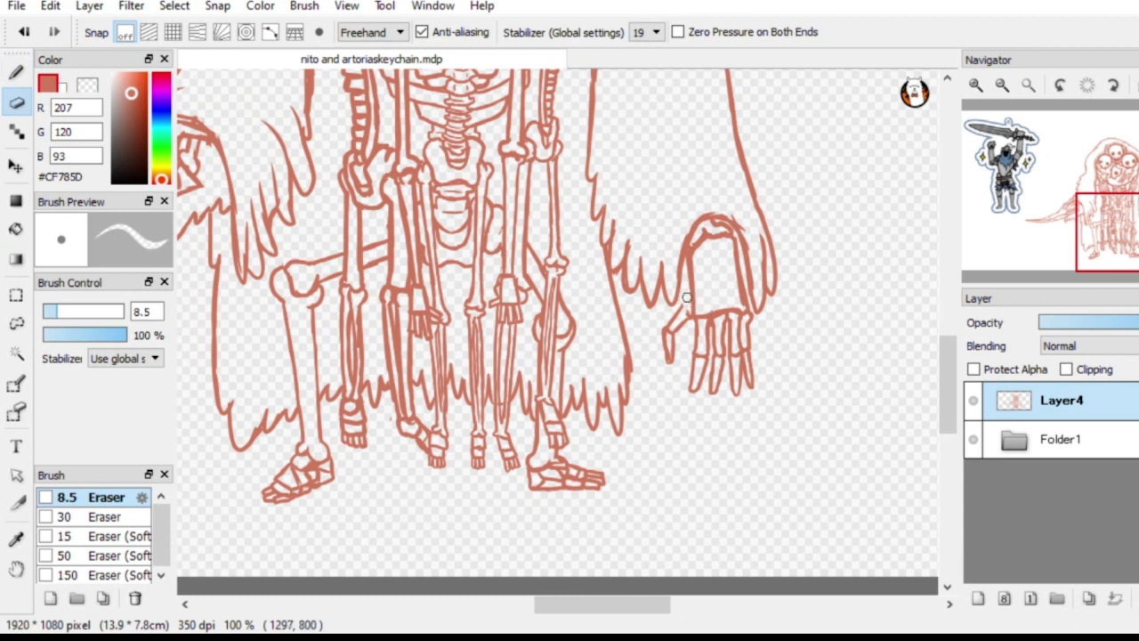
key(b)
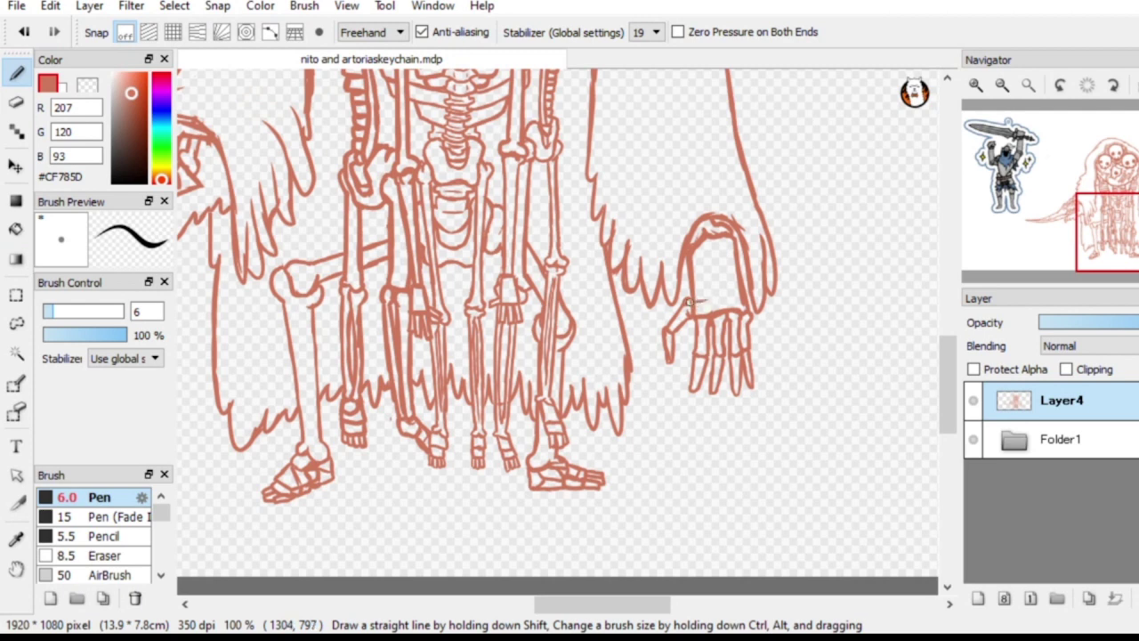
drag(693, 296, 744, 299)
key(e)
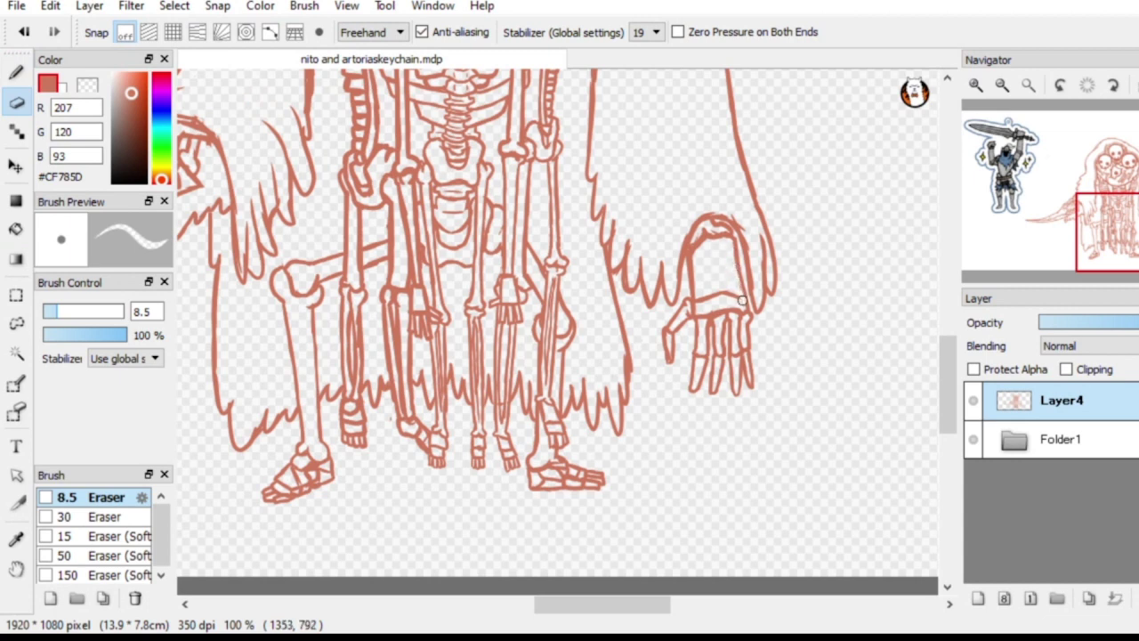
key(p)
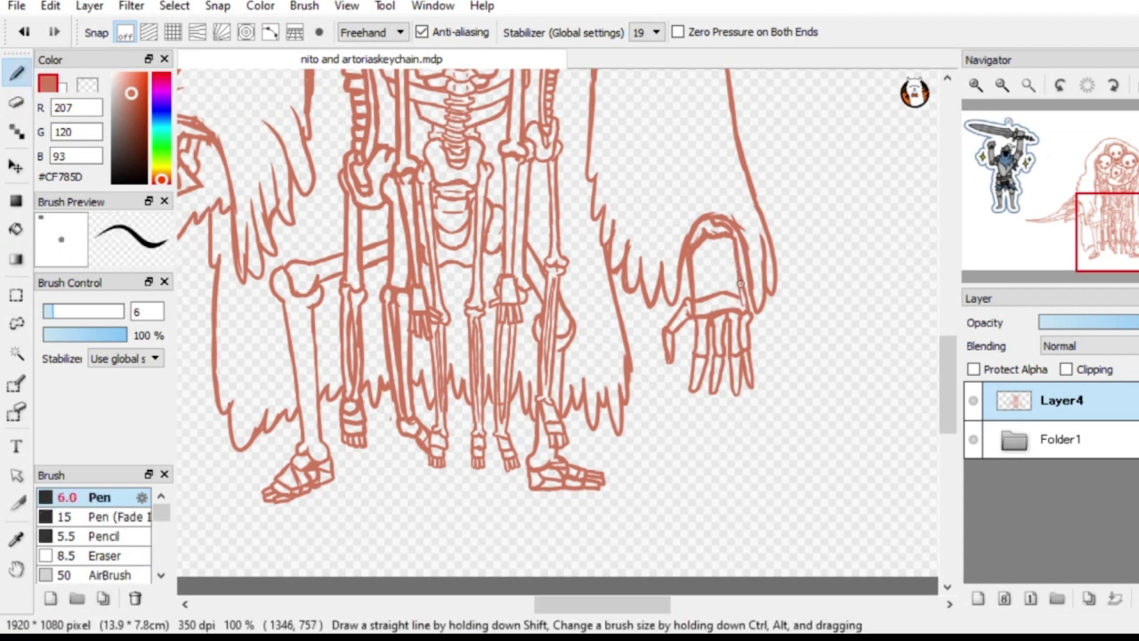
click(24, 31)
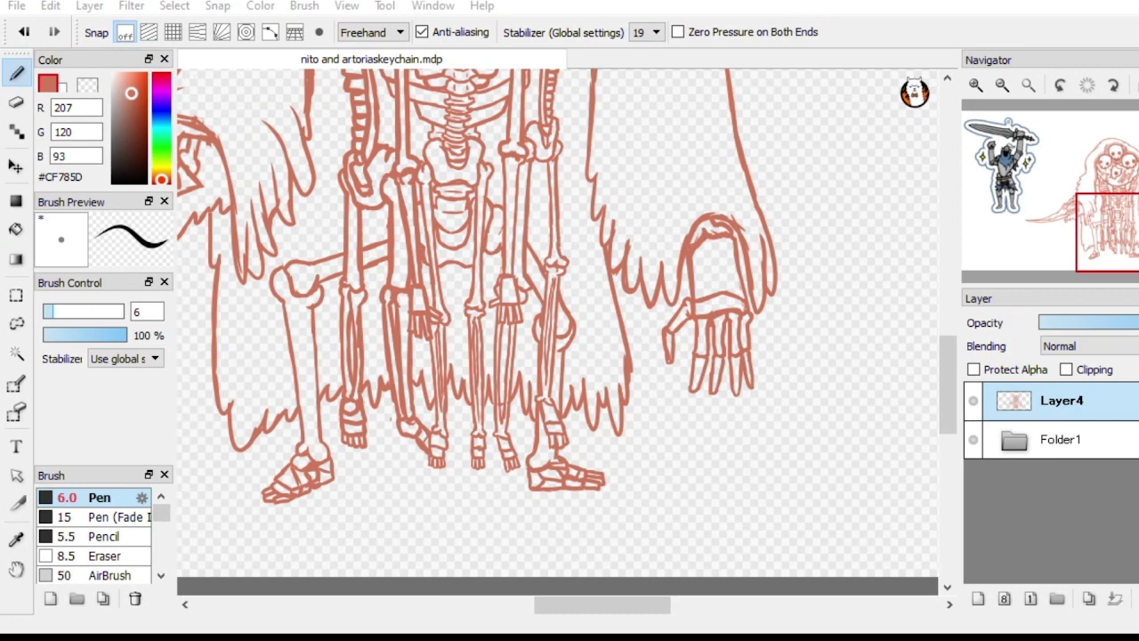
Draw thin tattered strands rising from the far sleeve's ragged hem and beside its cuff
click(1123, 229)
click(1002, 84)
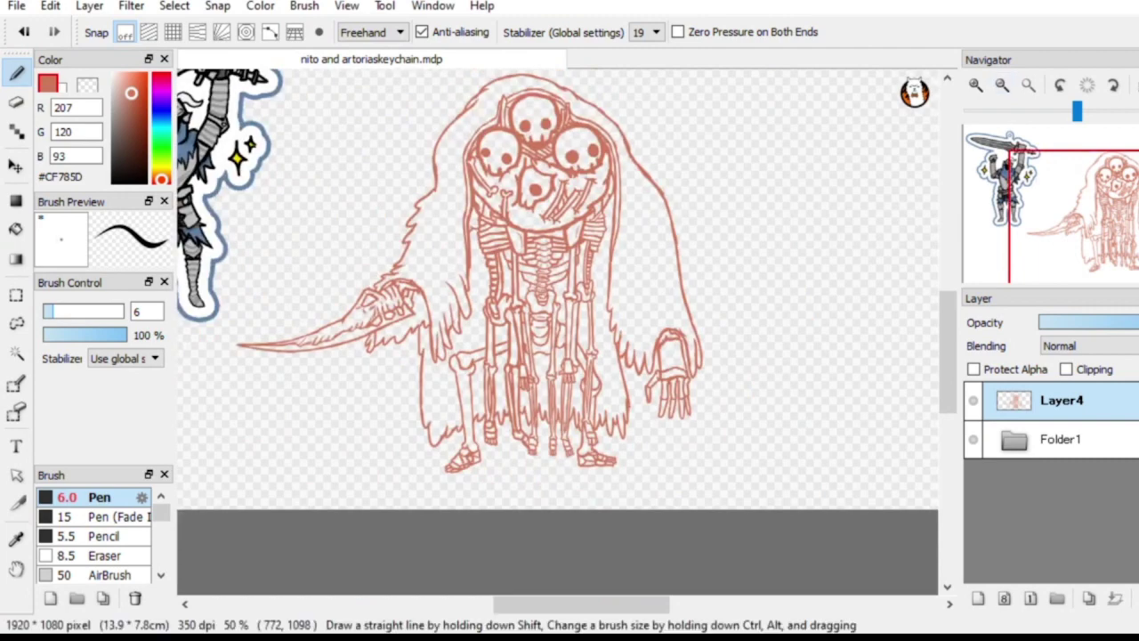
drag(1123, 229, 1138, 209)
click(976, 85)
click(976, 84)
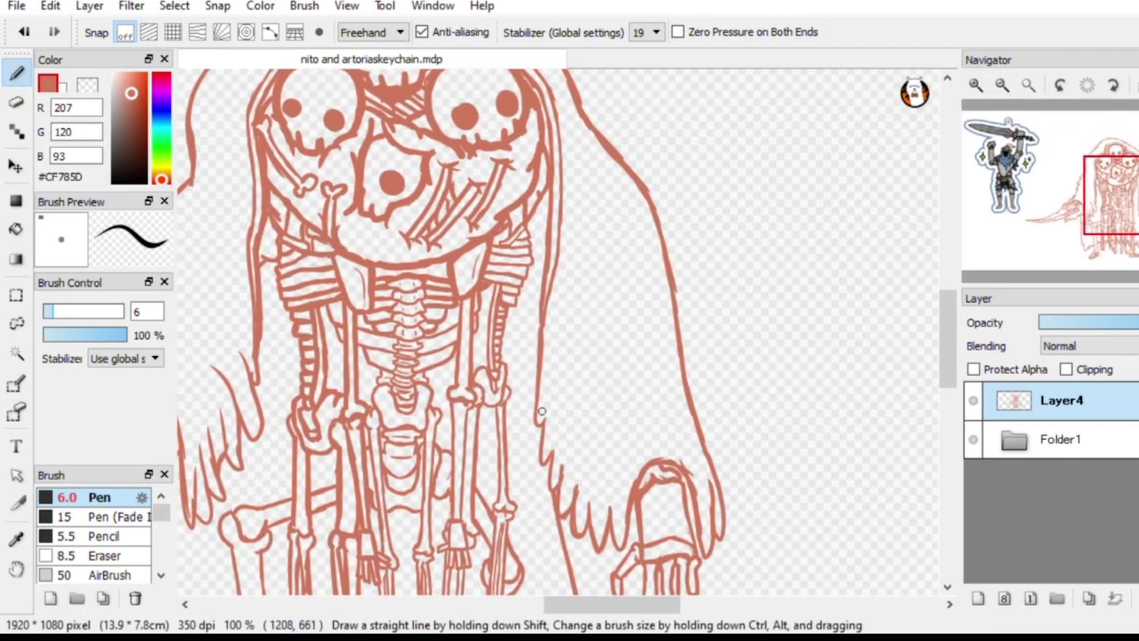
drag(549, 371, 546, 434)
key(ctrl+z)
mouse_move(551, 482)
mouse_down()
mouse_move(555, 419)
mouse_move(565, 436)
mouse_up()
drag(576, 490, 593, 447)
drag(589, 509, 606, 452)
drag(611, 518, 625, 452)
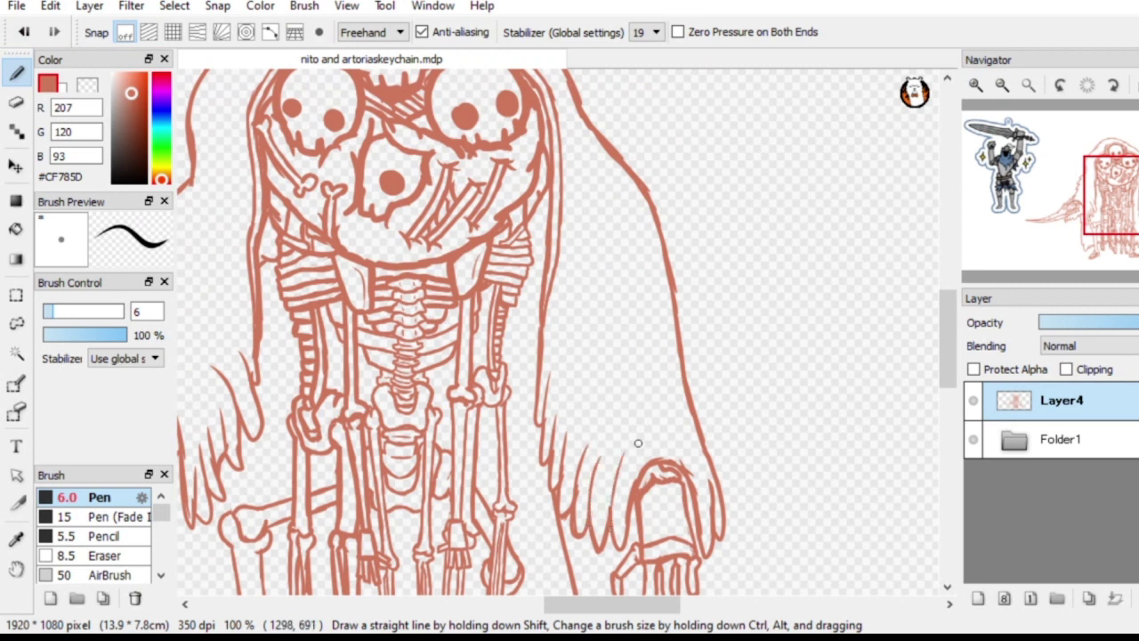
drag(709, 487, 687, 454)
Clean up the cloak's outer outline along the hood and far shoulder with the size 8.5 eraser
key(e)
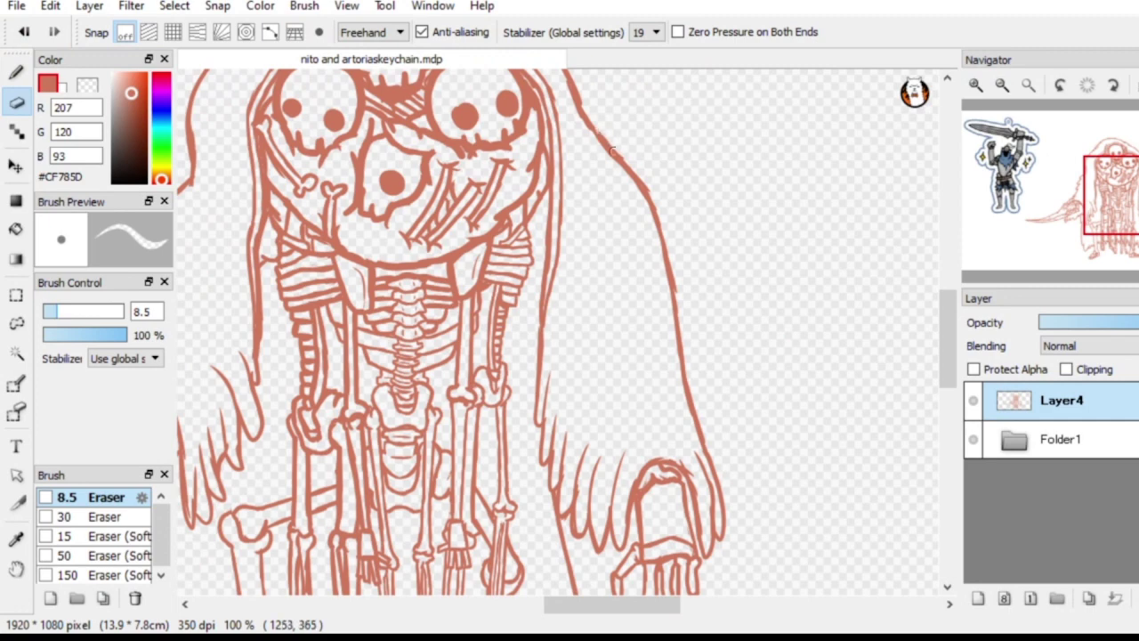
drag(606, 137, 653, 197)
drag(1136, 204, 1123, 192)
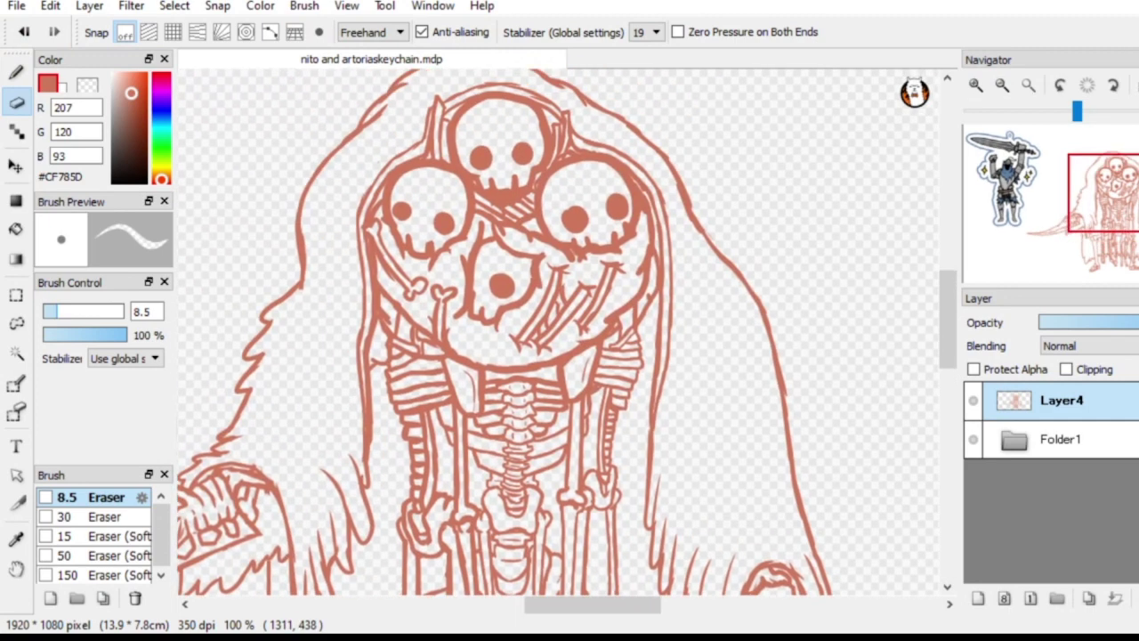
mouse_move(677, 190)
mouse_down()
mouse_move(700, 234)
mouse_move(694, 212)
mouse_up()
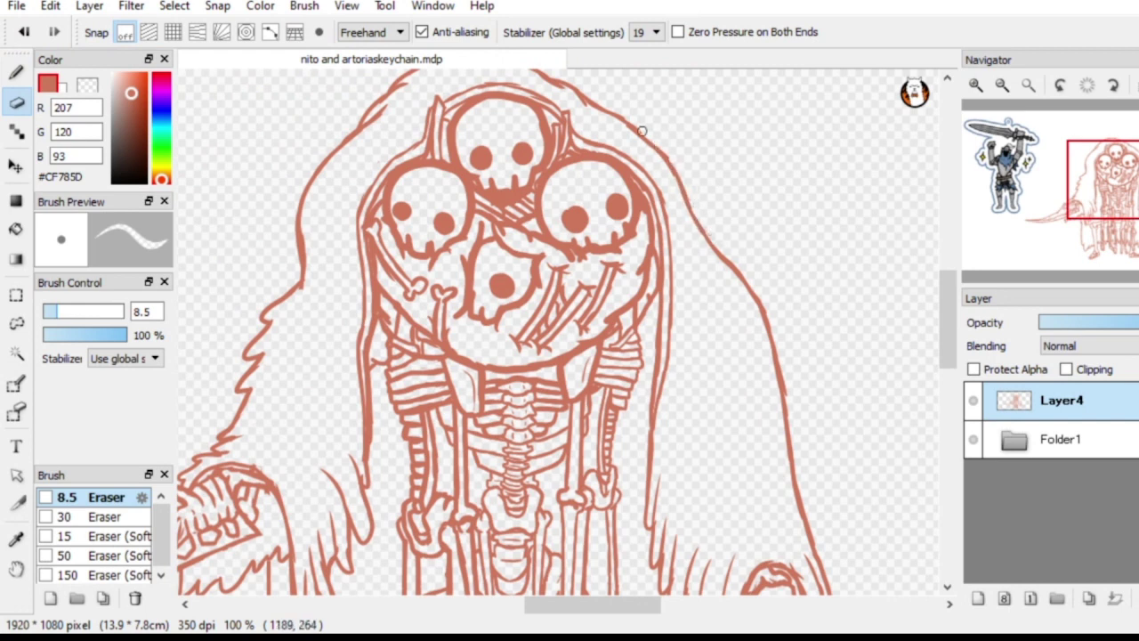
scroll(659, 178, up, 5)
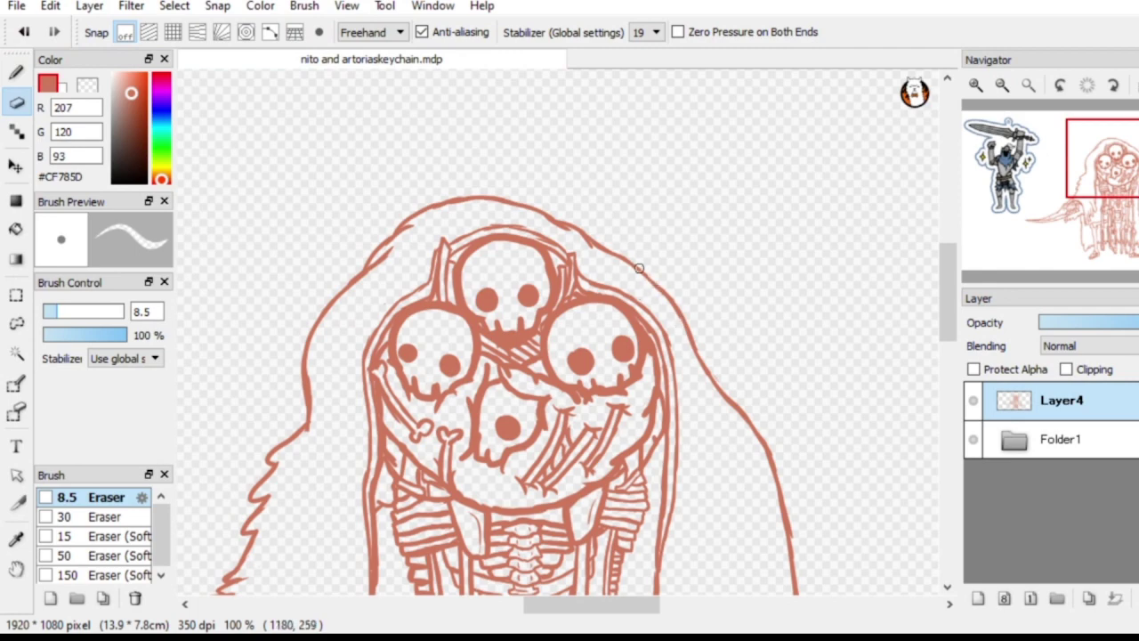
key(b)
Erase a gap in the cloak's outline at the far shoulder and redraw it with a small ragged tuft
mouse_move(1104, 169)
mouse_down()
mouse_move(1109, 191)
mouse_move(1131, 196)
mouse_up()
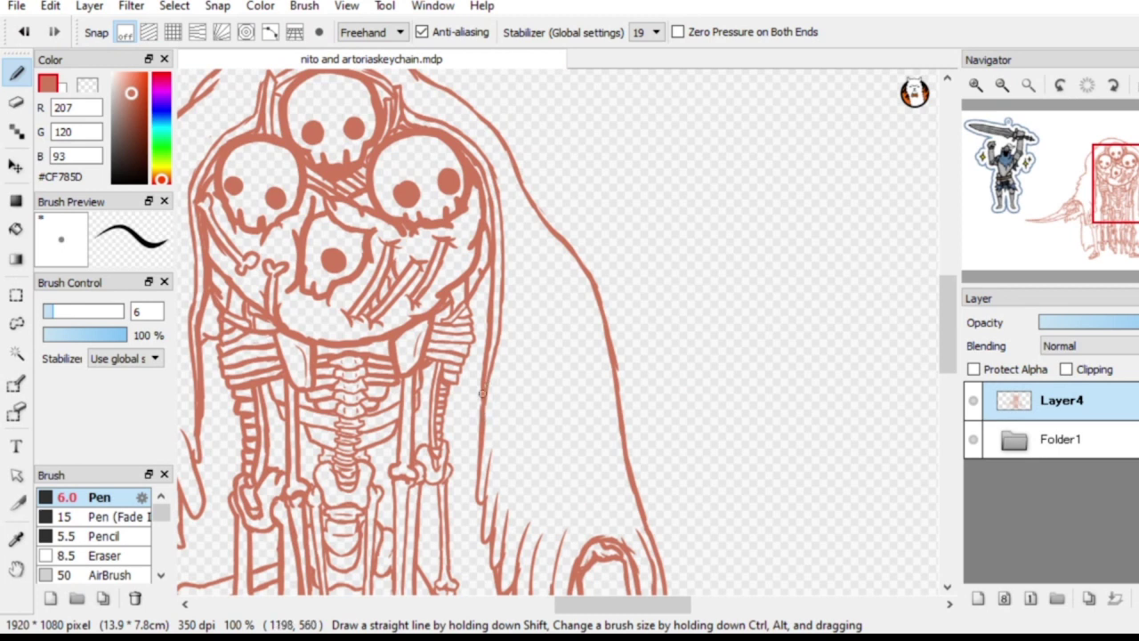
click(16, 102)
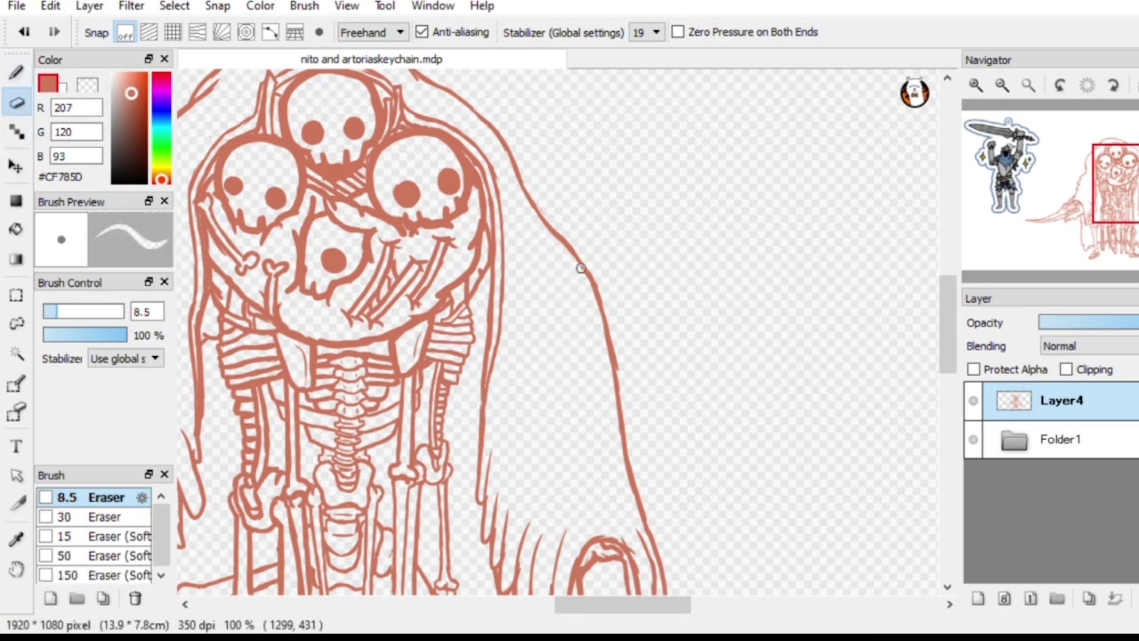
key(b)
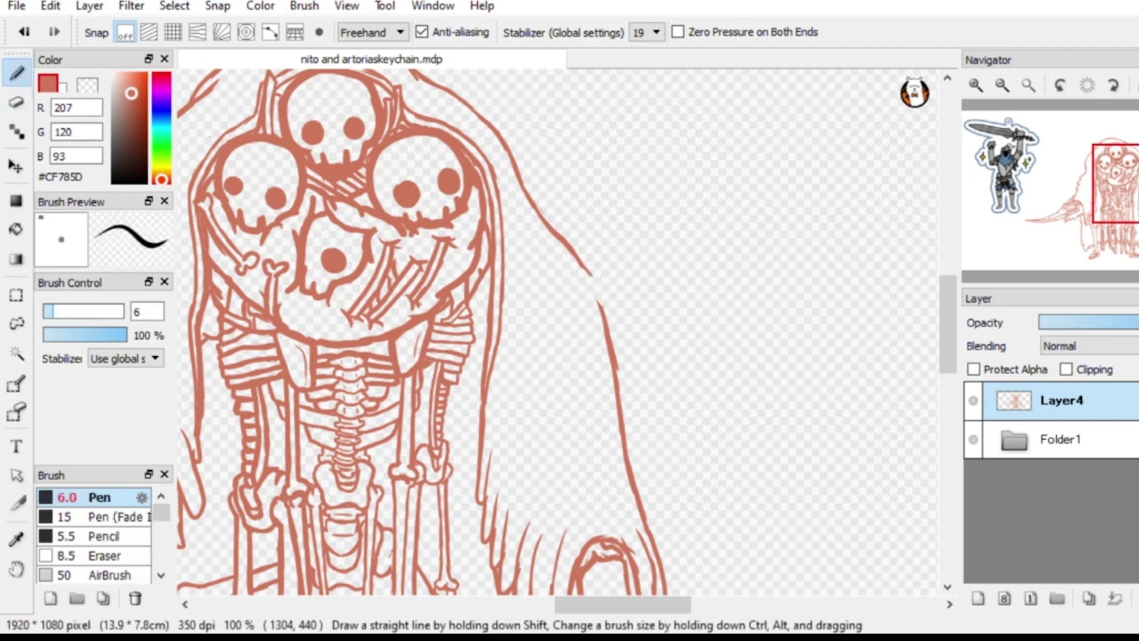
mouse_move(601, 304)
mouse_down()
mouse_move(585, 268)
mouse_move(609, 299)
mouse_up()
key(e)
mouse_move(608, 289)
mouse_down()
mouse_move(613, 304)
mouse_move(586, 273)
mouse_move(594, 281)
mouse_up()
key(b)
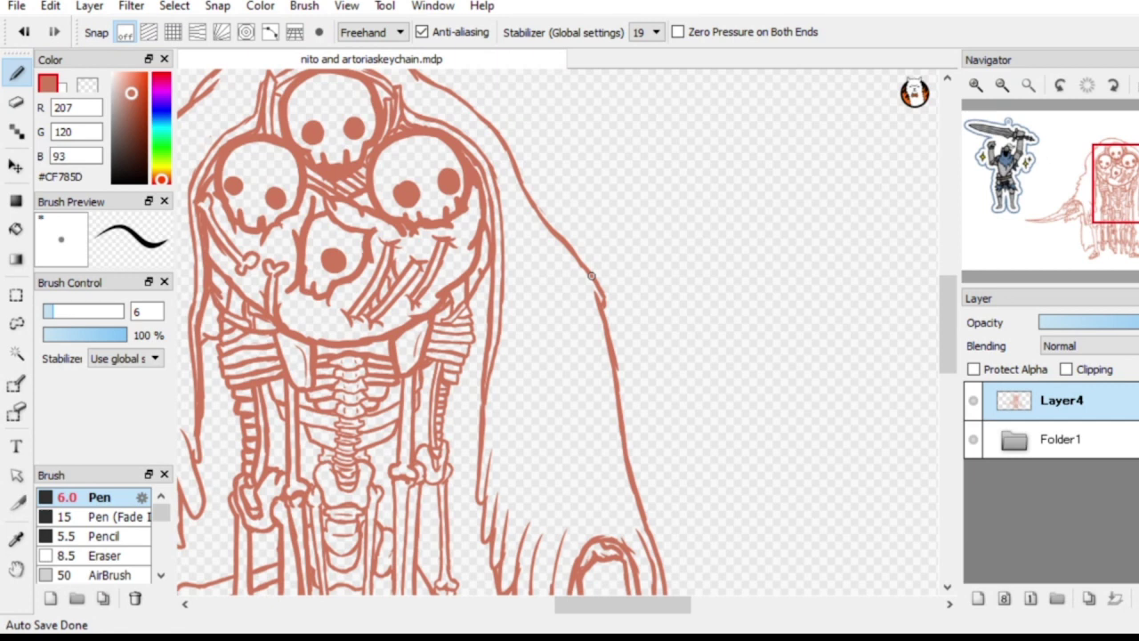
Break the far sleeve's outer outline below the shoulder tuft and draw a second ragged tuft in the gap
key(e)
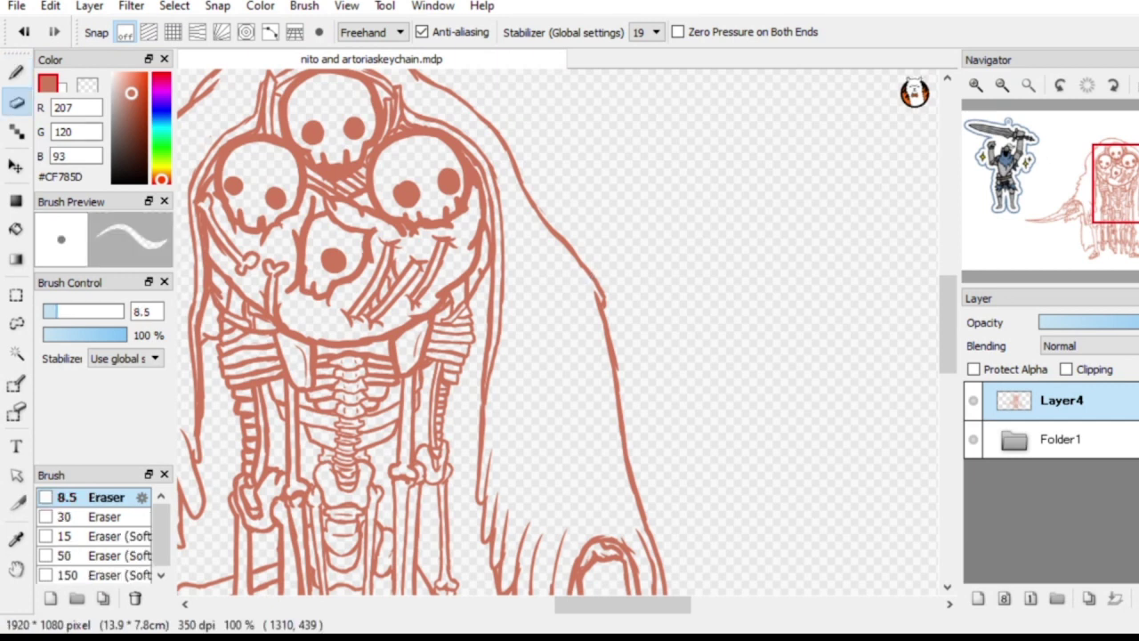
key(b)
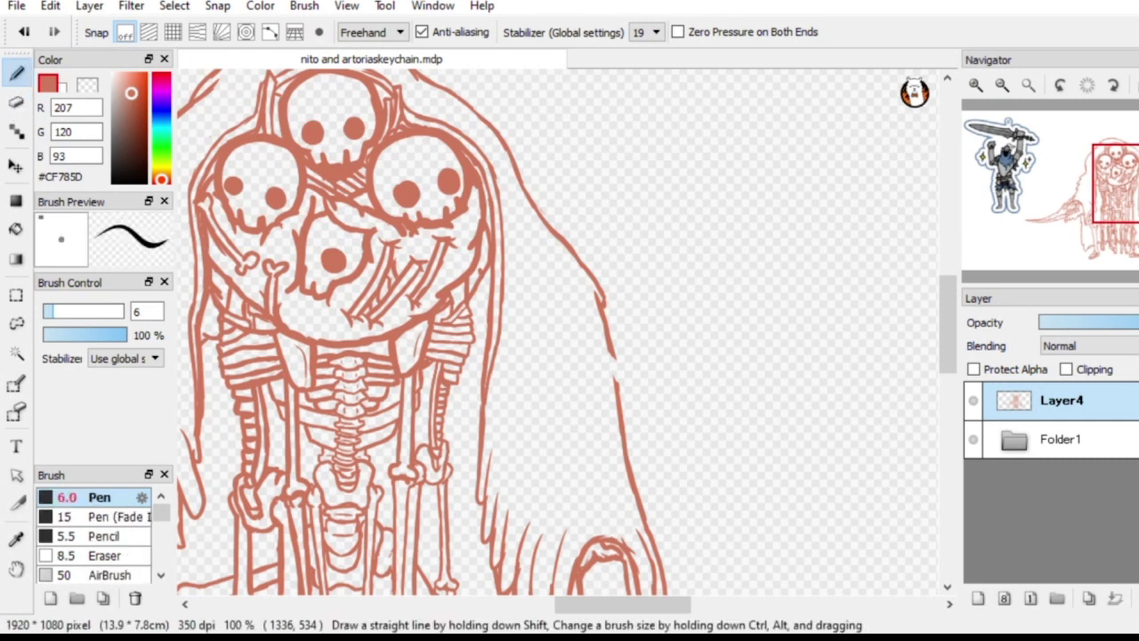
mouse_move(607, 345)
mouse_down()
mouse_move(624, 393)
mouse_move(604, 372)
mouse_move(621, 395)
mouse_up()
key(e)
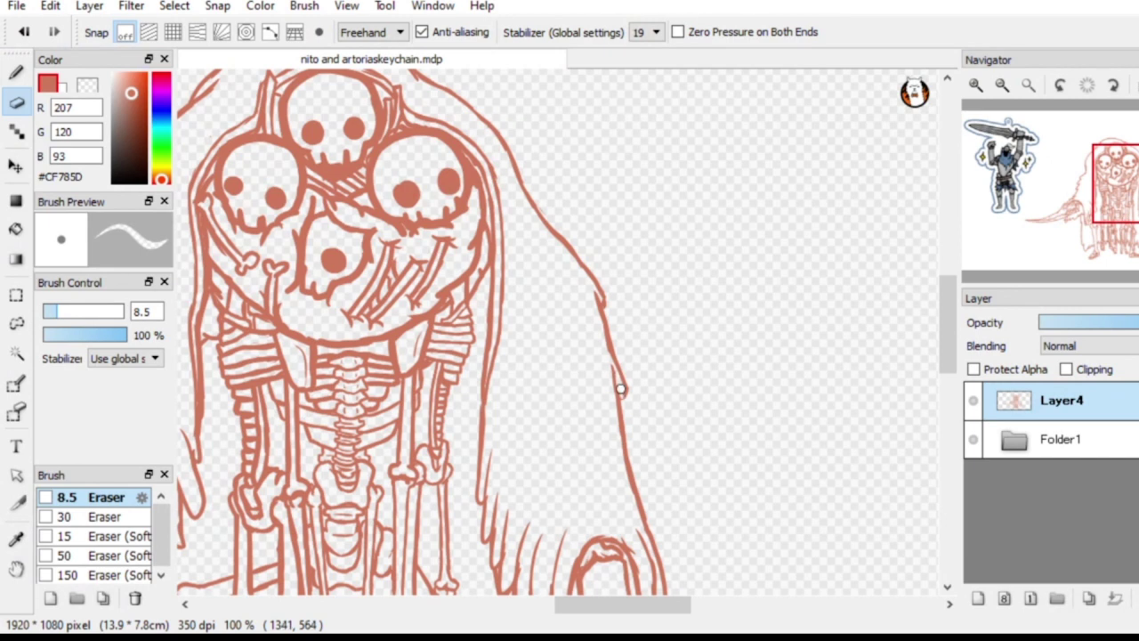
click(16, 73)
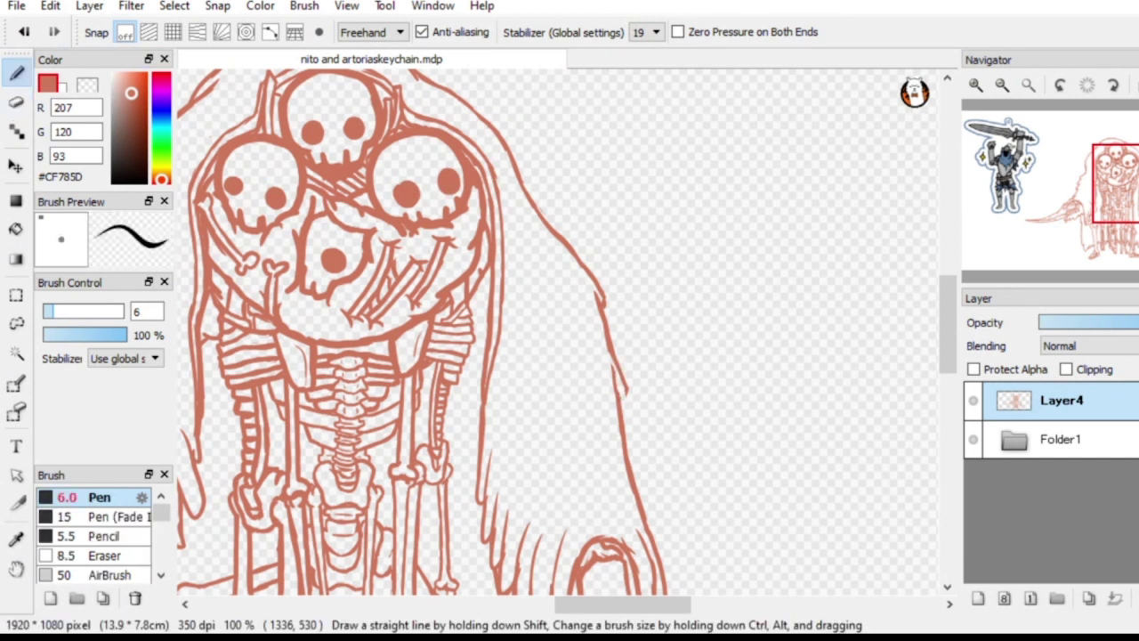
drag(622, 378, 622, 395)
Erase a further gap lower on the far sleeve's outer outline and fill it with a third ragged tuft
click(16, 101)
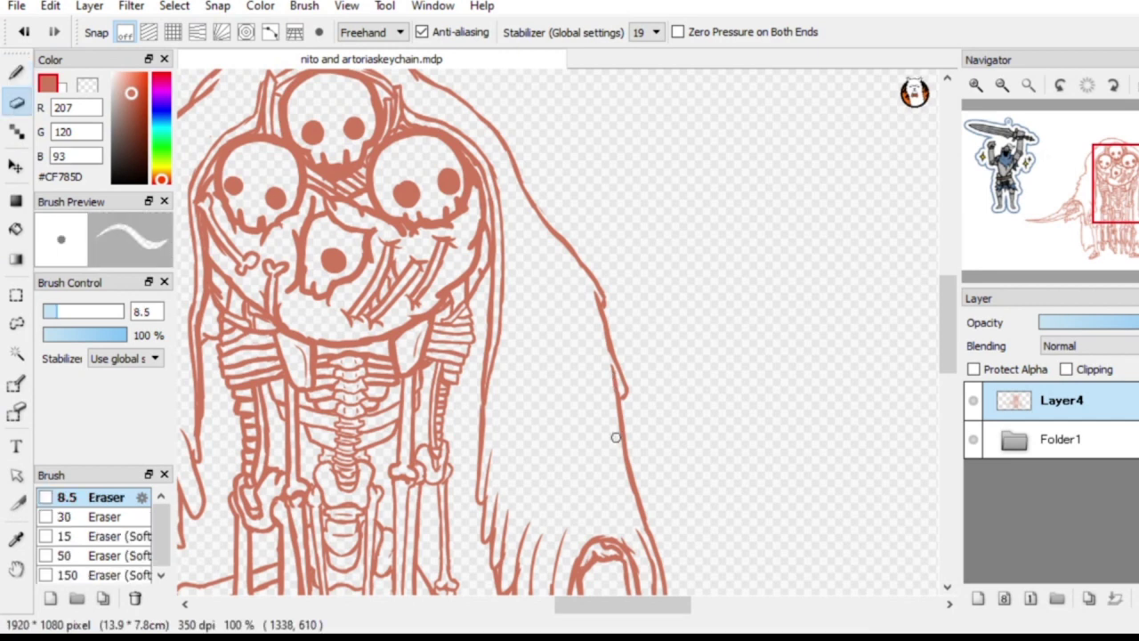
click(16, 73)
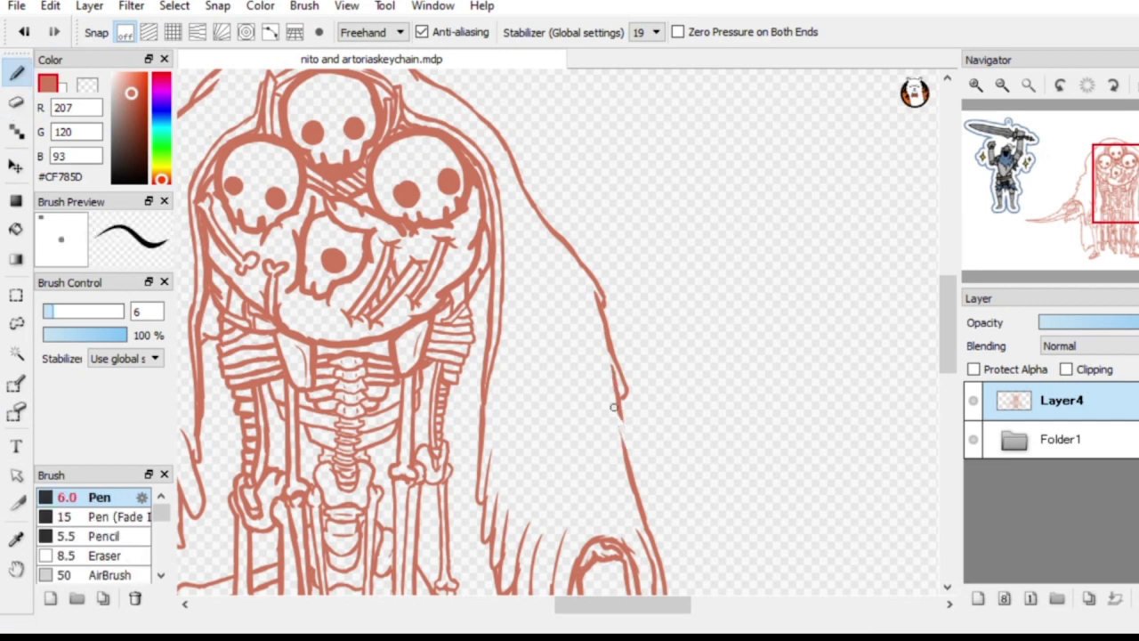
mouse_move(626, 428)
mouse_down()
mouse_move(628, 455)
mouse_move(624, 442)
mouse_up()
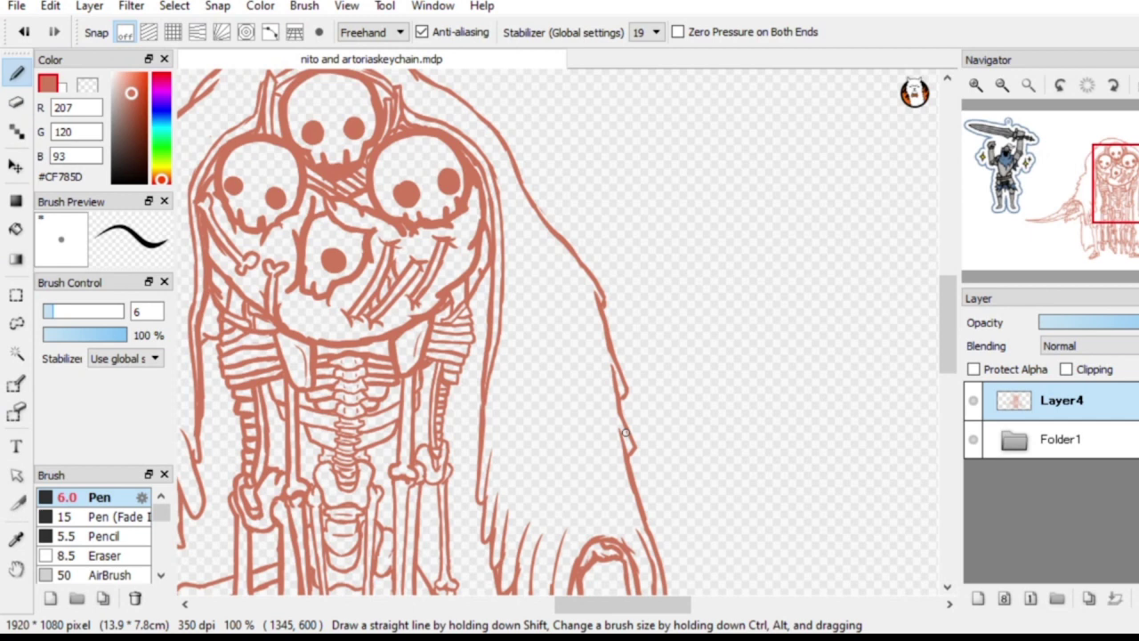
mouse_move(625, 449)
mouse_down()
mouse_move(599, 314)
mouse_move(607, 330)
mouse_move(586, 292)
mouse_up()
Draw additional thin strands inside the ragged hem of the sword arm's sleeve
mouse_move(1136, 200)
mouse_down()
mouse_move(1138, 225)
mouse_move(1138, 183)
mouse_move(1116, 204)
mouse_up()
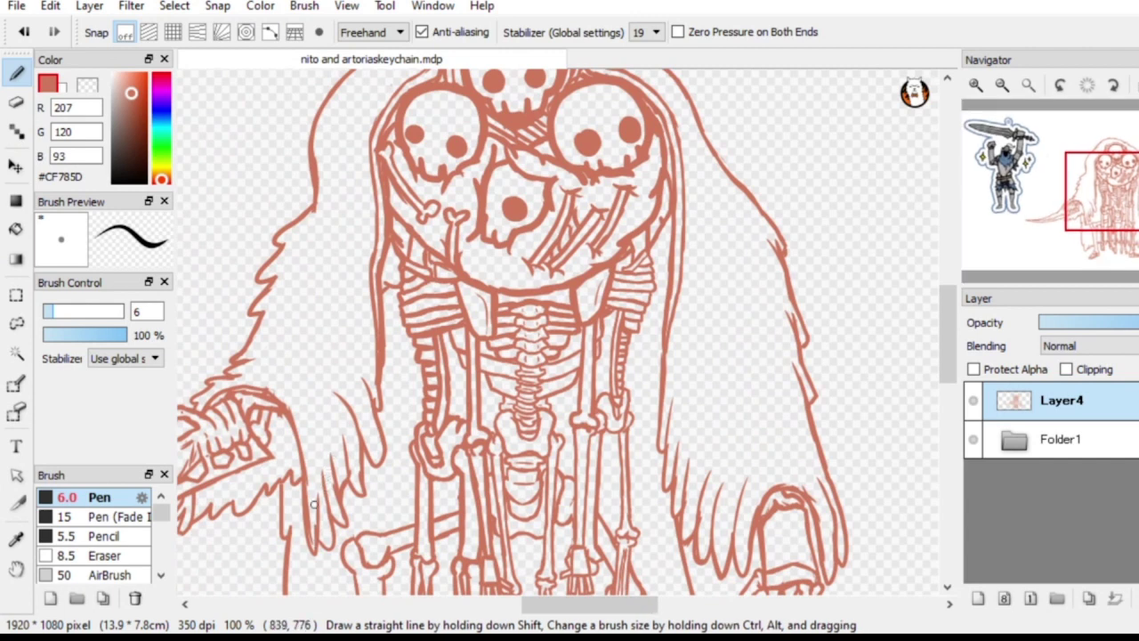
mouse_move(313, 466)
mouse_down()
mouse_move(315, 503)
mouse_move(312, 454)
mouse_up()
mouse_move(328, 505)
mouse_down()
mouse_move(316, 434)
mouse_move(334, 449)
mouse_move(333, 488)
mouse_move(324, 431)
mouse_move(306, 406)
mouse_up()
drag(343, 443, 317, 395)
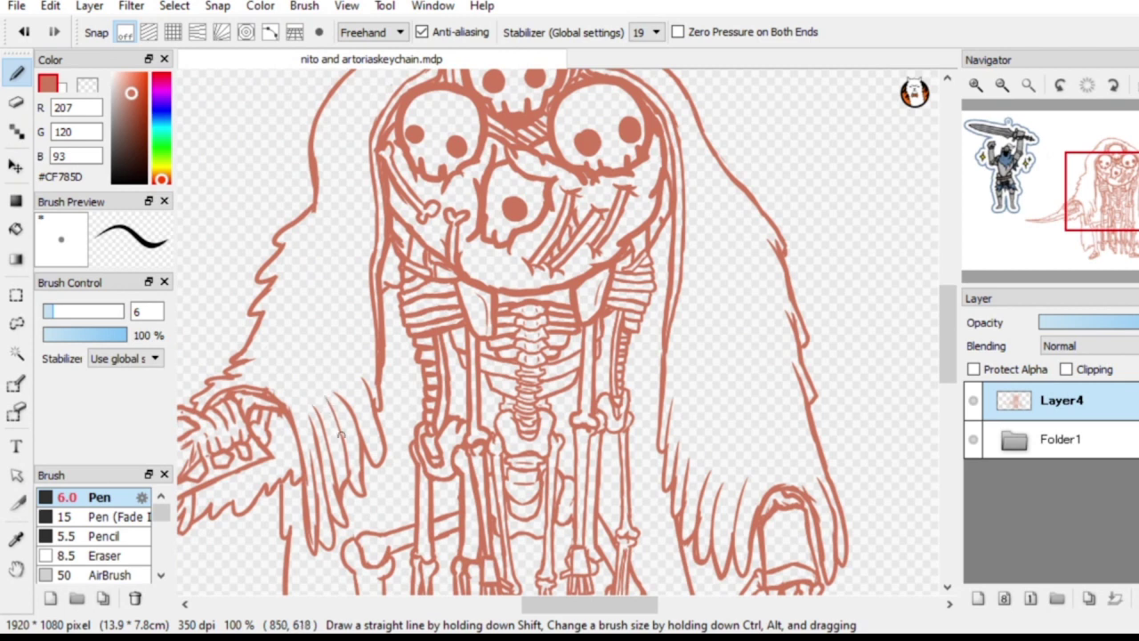
drag(342, 434, 338, 462)
Erase overlapping lines in the sword arm's sleeve and add a strand beside the cloak's inner edge
key(e)
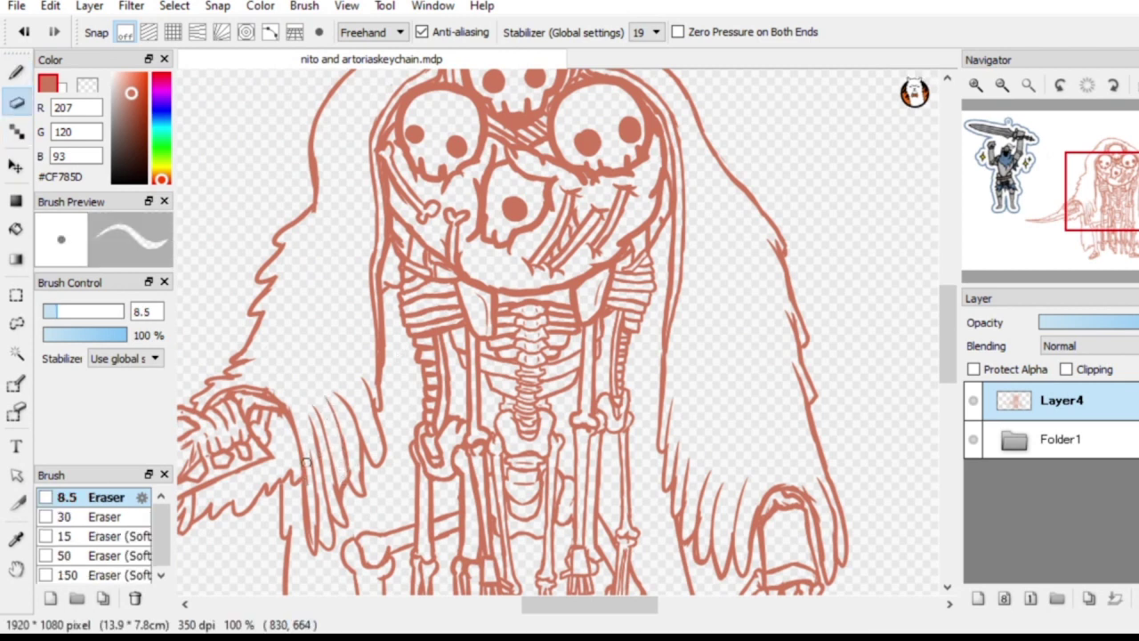
drag(308, 490, 314, 545)
mouse_move(368, 385)
mouse_down()
mouse_move(374, 400)
mouse_move(369, 370)
mouse_move(373, 412)
mouse_up()
key(b)
drag(366, 352, 373, 385)
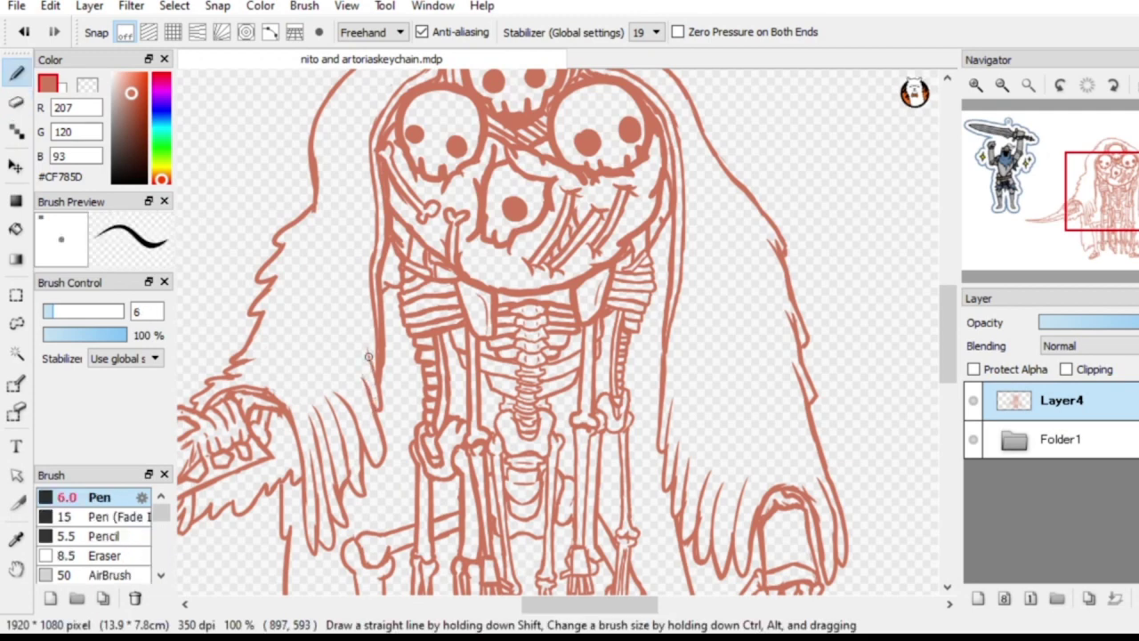
Draw short fur-like texture ticks across the upper and middle parts of the far sleeve
drag(1122, 205, 1138, 200)
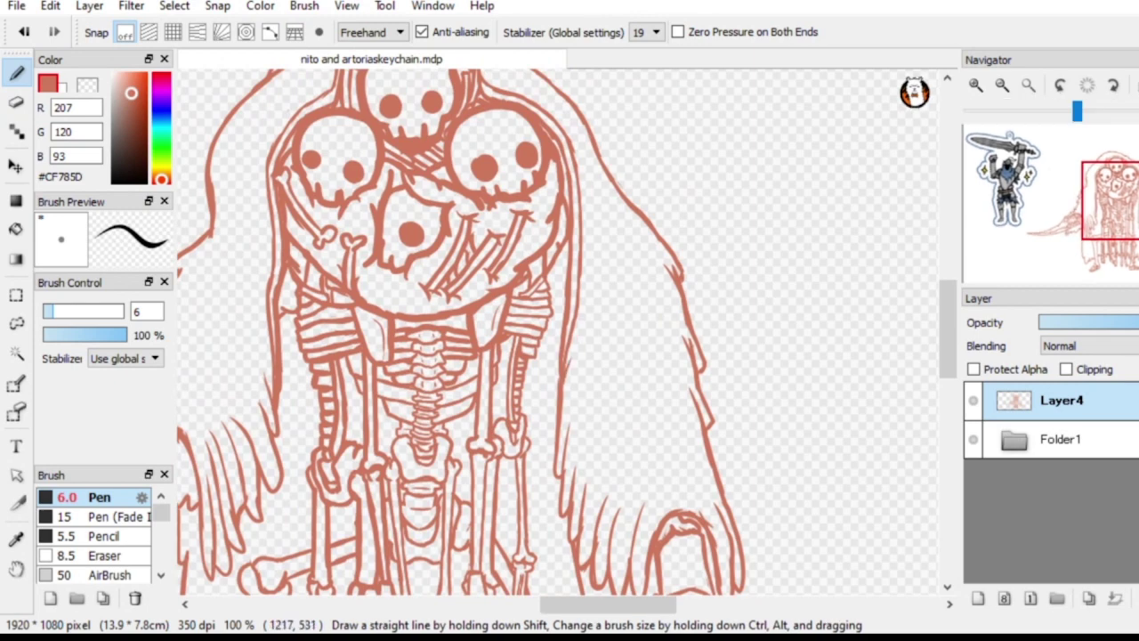
mouse_move(1121, 201)
mouse_down()
mouse_move(1093, 198)
mouse_move(1115, 199)
mouse_up()
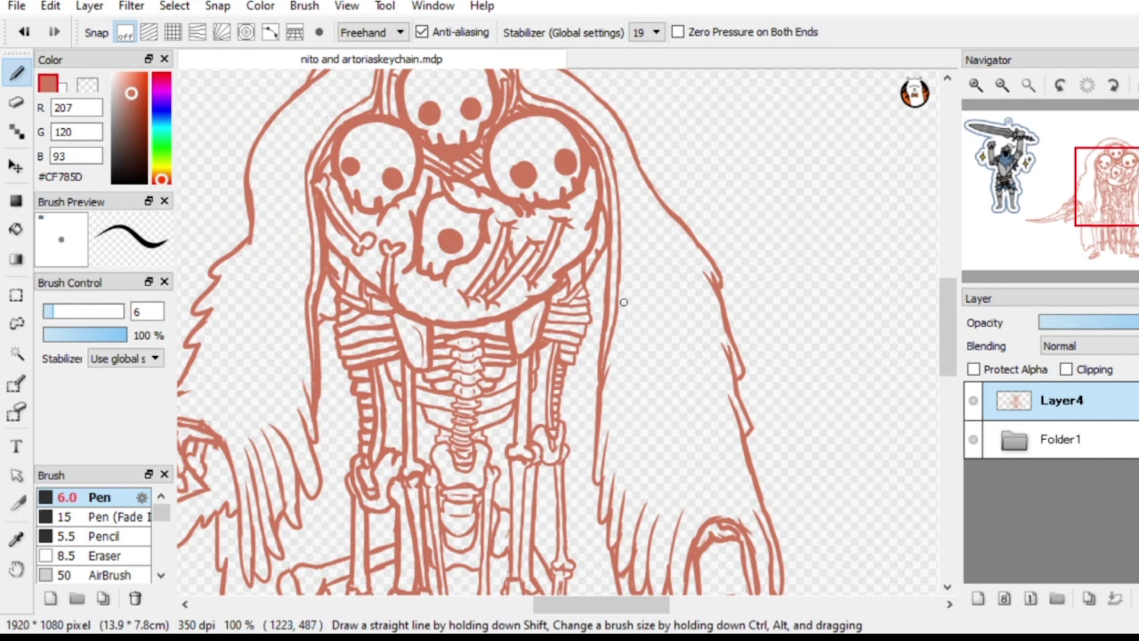
drag(625, 323, 631, 315)
drag(634, 250, 672, 303)
drag(676, 250, 700, 331)
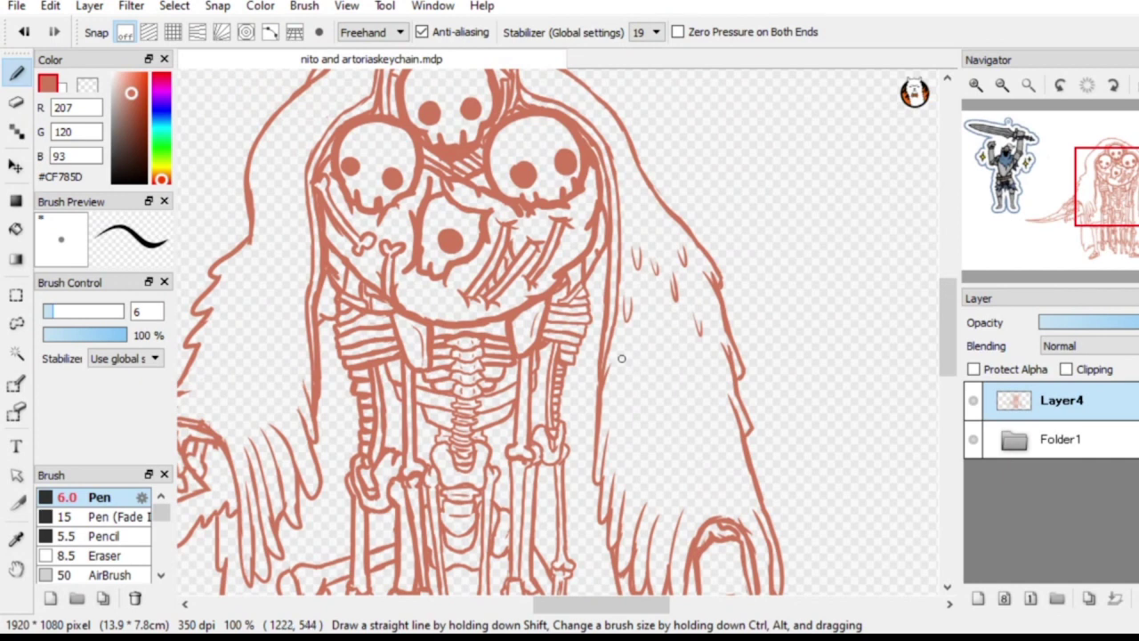
drag(641, 392, 665, 324)
Scatter matching short texture ticks over the sword arm's sleeve between the ragged outer outline and the cloak's inner edge
mouse_move(722, 436)
mouse_down()
mouse_move(719, 418)
mouse_move(729, 428)
mouse_move(741, 396)
mouse_move(858, 440)
mouse_up()
drag(381, 415, 414, 375)
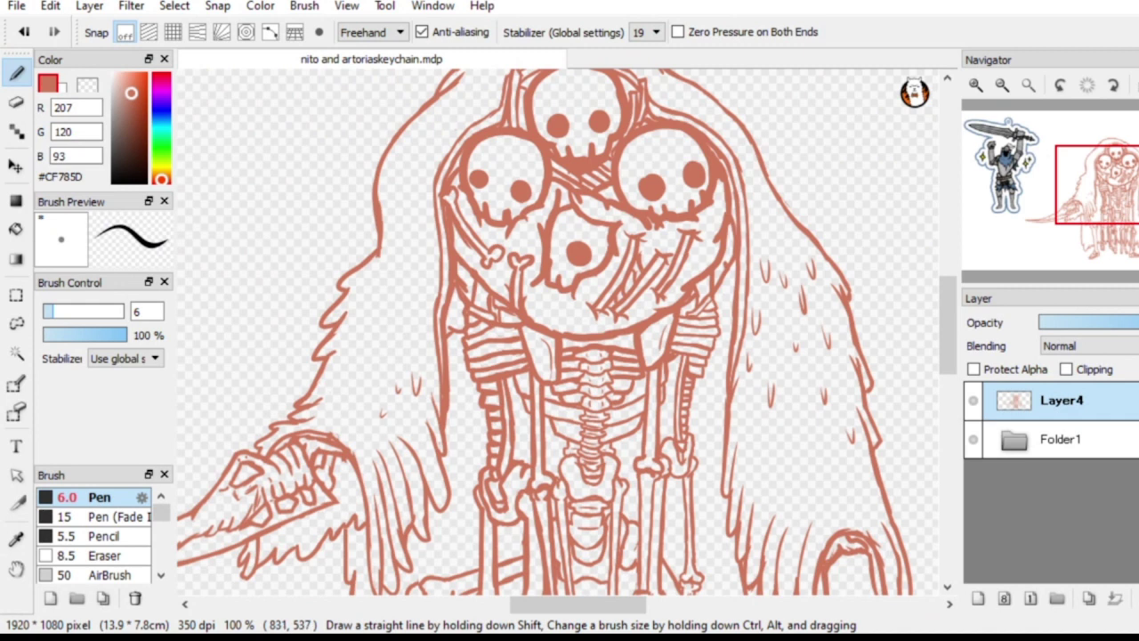
drag(418, 325, 418, 314)
drag(425, 273, 402, 227)
drag(401, 278, 402, 263)
mouse_move(373, 300)
mouse_down()
mouse_move(379, 289)
mouse_move(362, 314)
mouse_move(374, 338)
mouse_up()
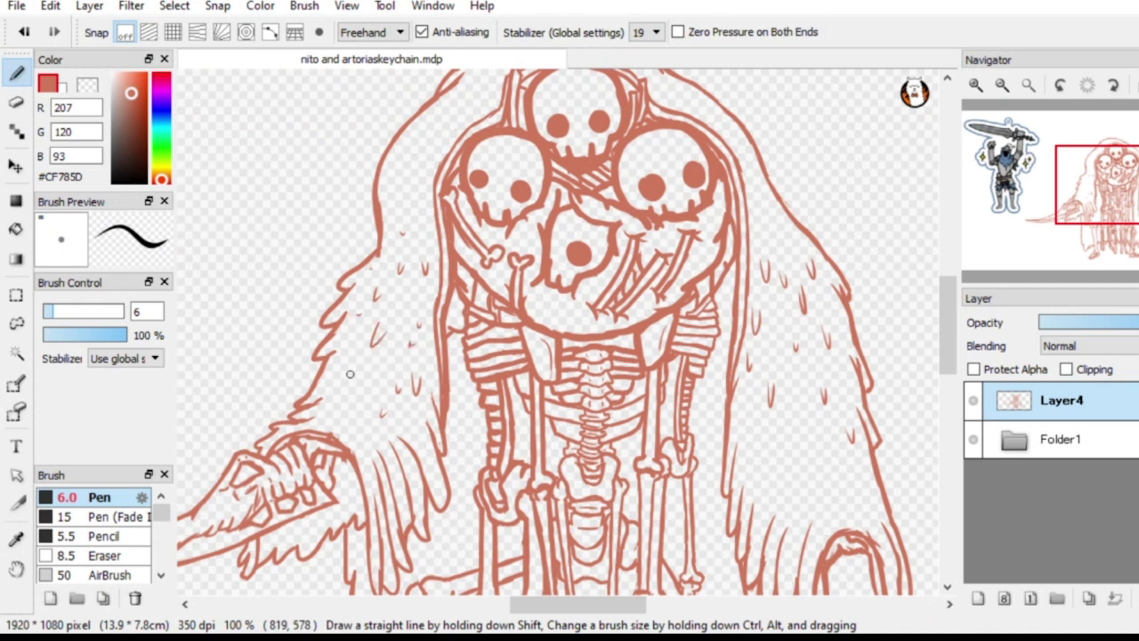
drag(339, 371, 345, 367)
Add a new layer above the Nito sketch layer and clip it to the line art
click(1112, 190)
click(1002, 85)
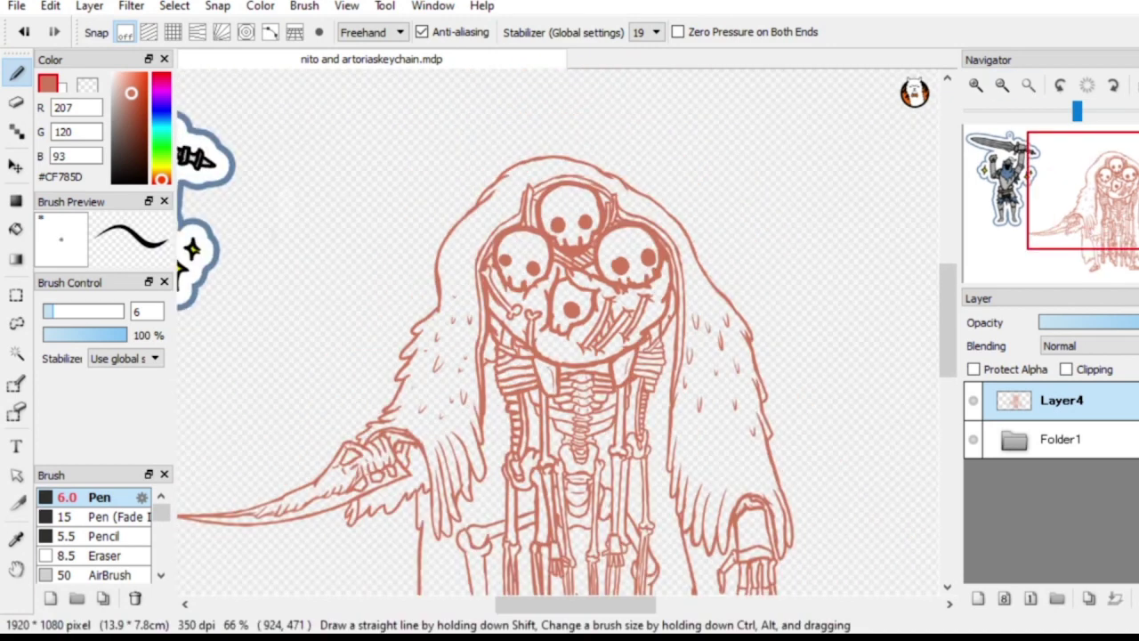
drag(1112, 191, 1105, 204)
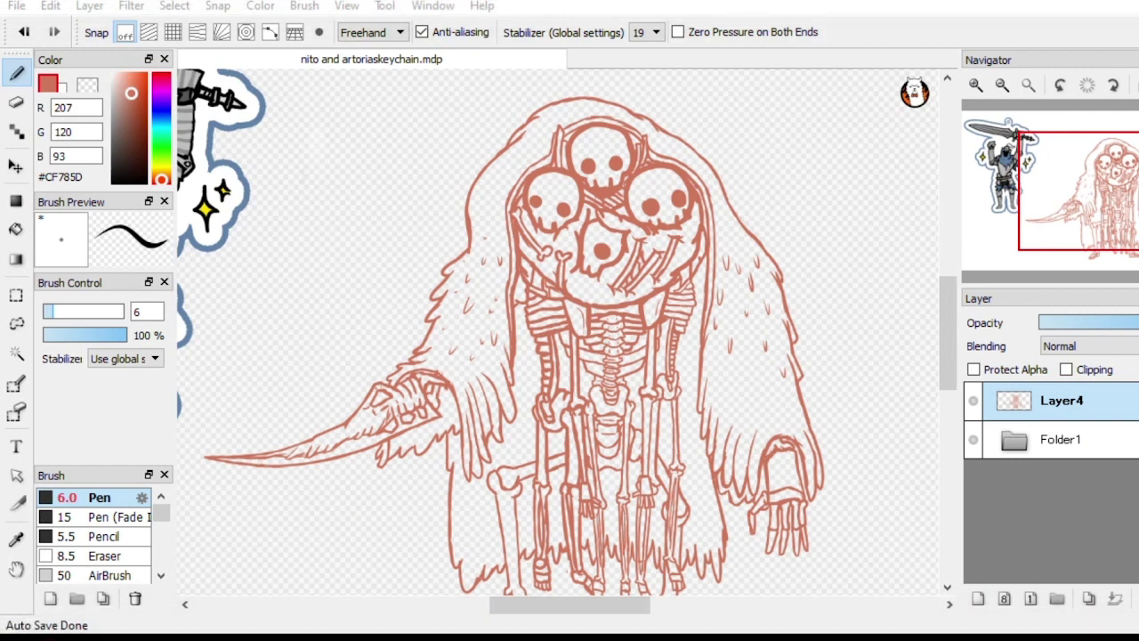
drag(1104, 205, 1131, 206)
click(976, 85)
click(1002, 84)
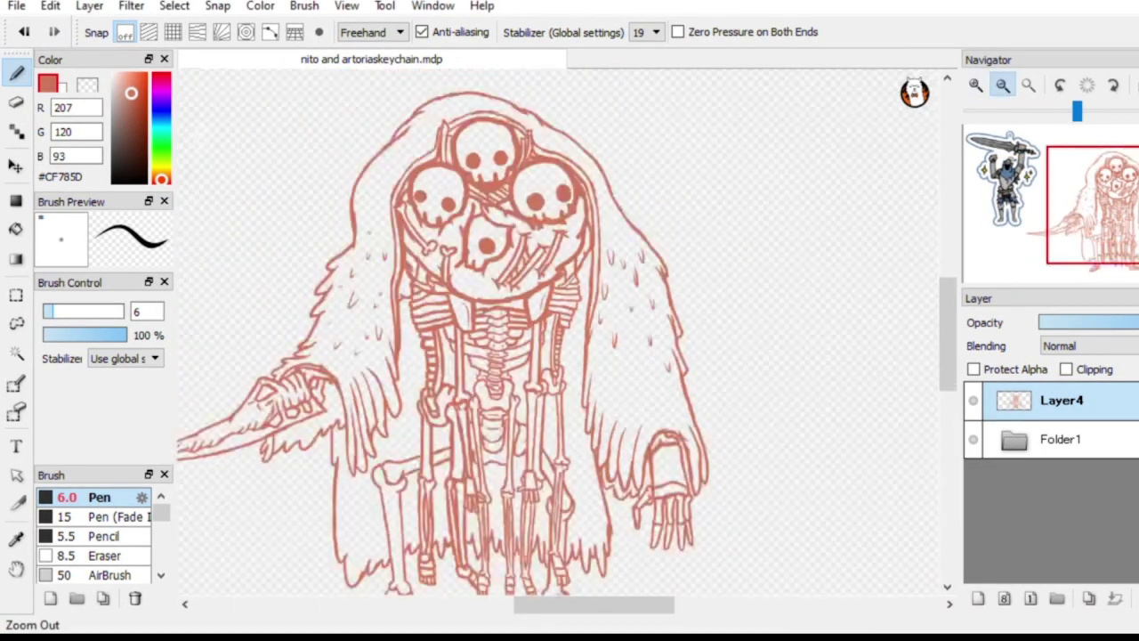
click(1002, 85)
click(978, 598)
click(1067, 369)
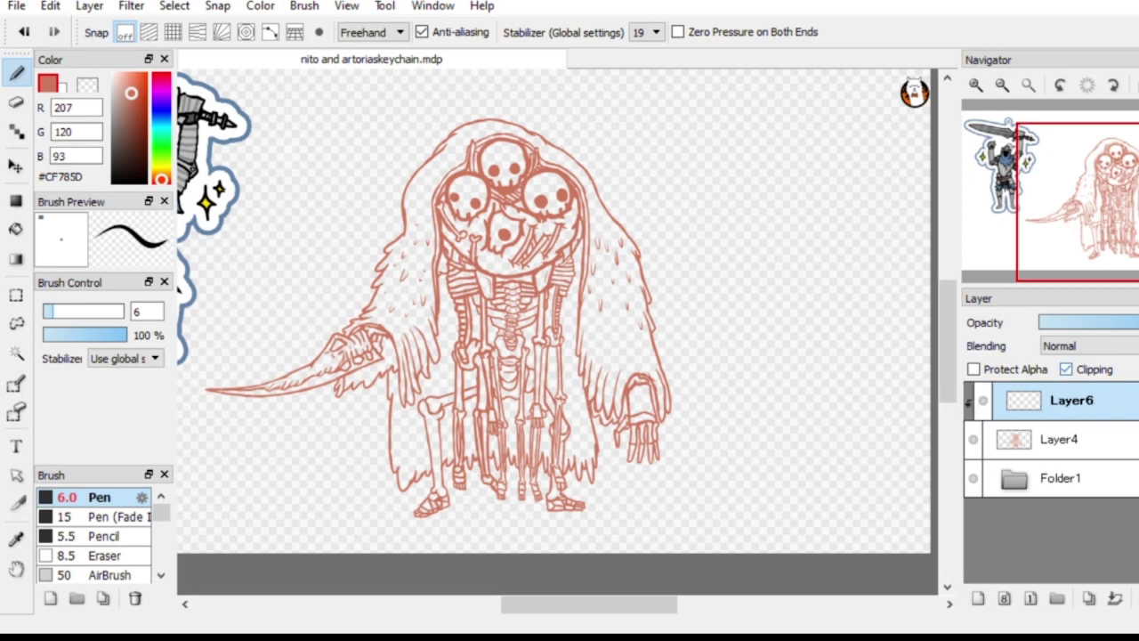
Recolour the lines of the top and central skulls and the bones beside them black, using a size 9.6 pen
drag(131, 93, 111, 184)
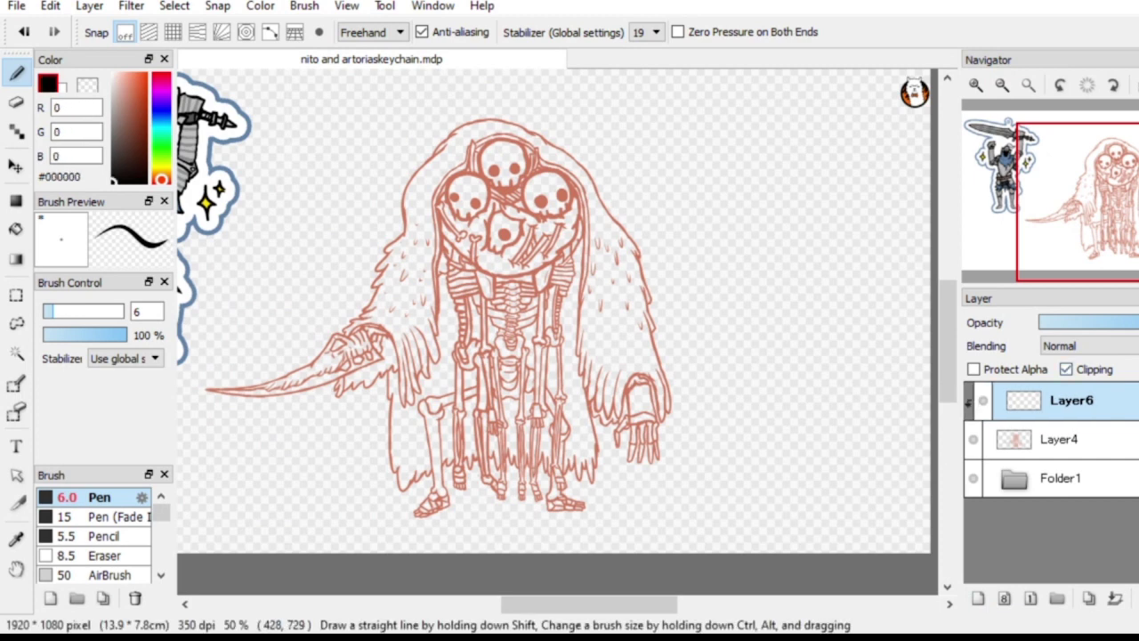
drag(52, 310, 59, 311)
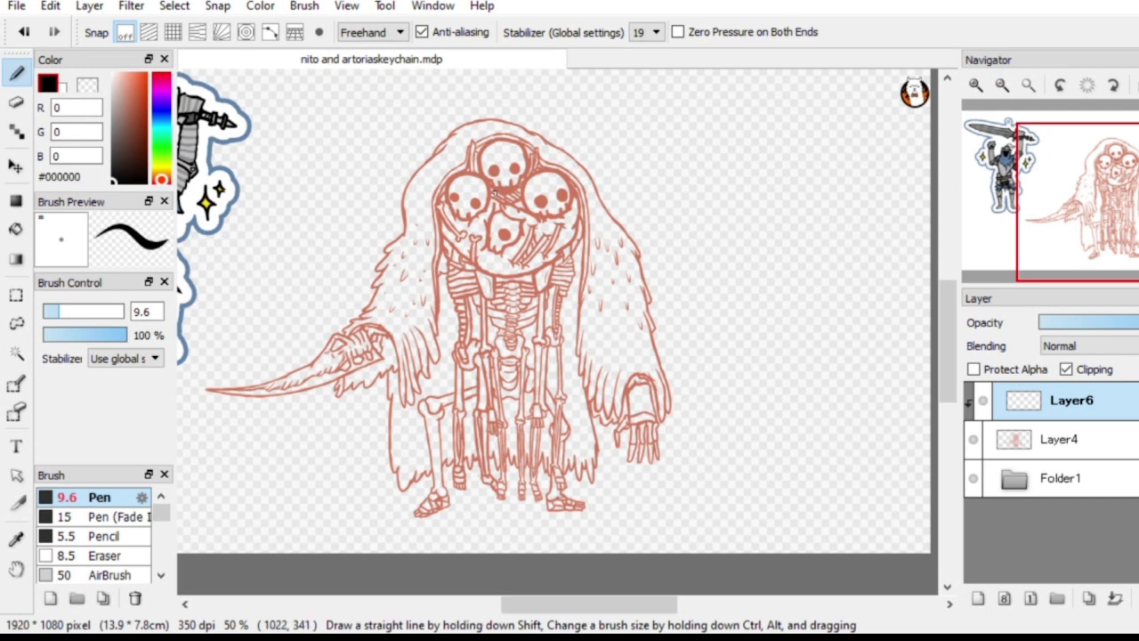
mouse_move(495, 190)
mouse_down()
mouse_move(485, 239)
mouse_move(493, 169)
mouse_up()
mouse_move(486, 242)
mouse_down()
mouse_move(489, 251)
mouse_move(515, 166)
mouse_move(535, 148)
mouse_move(522, 212)
mouse_up()
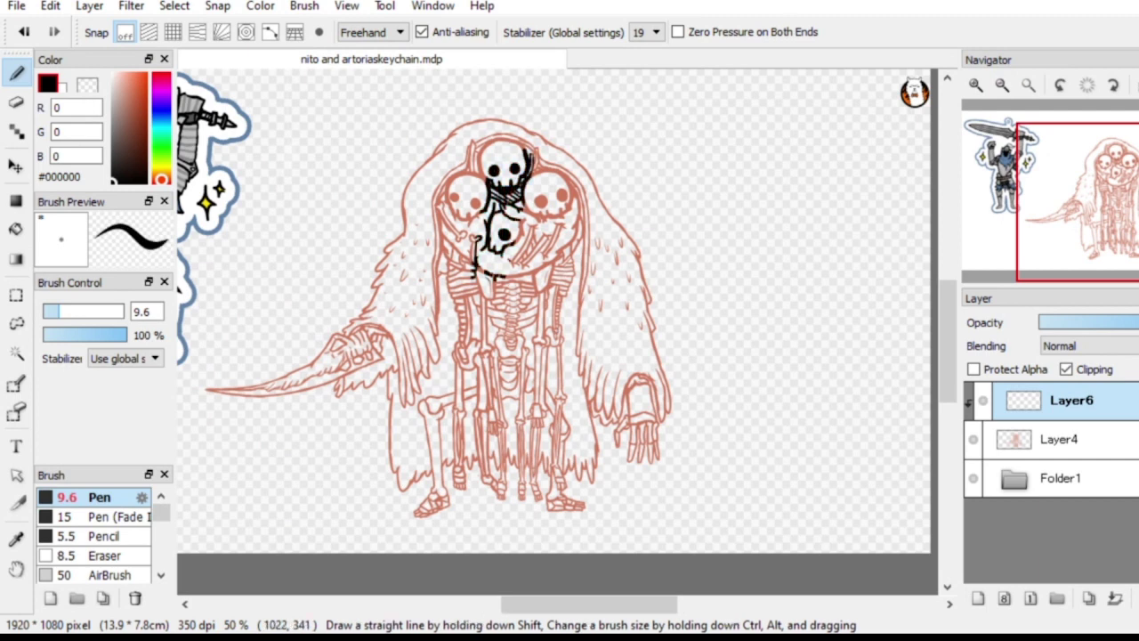
mouse_move(504, 249)
mouse_down()
mouse_move(518, 223)
mouse_move(511, 298)
mouse_move(535, 192)
mouse_move(518, 311)
mouse_move(544, 203)
mouse_move(543, 258)
mouse_move(546, 217)
mouse_up()
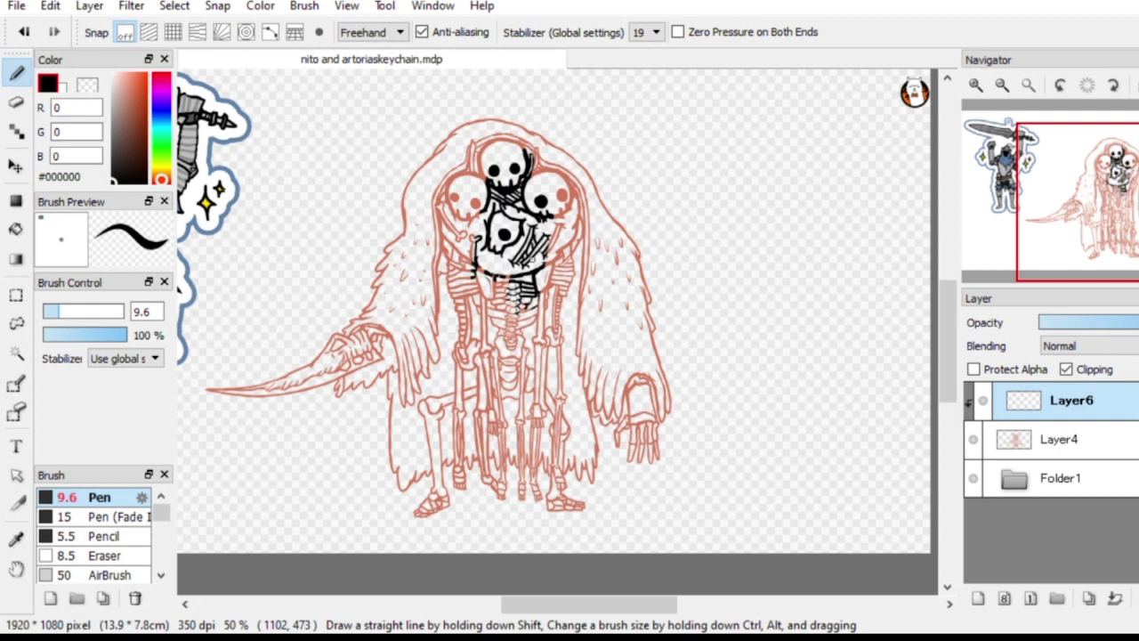
Paint the far-side shoulder and upper arm bones, the ribcage and the upper spine lines black
drag(541, 271, 541, 319)
drag(553, 247, 541, 325)
drag(556, 258, 559, 358)
drag(565, 247, 561, 272)
drag(563, 279, 561, 298)
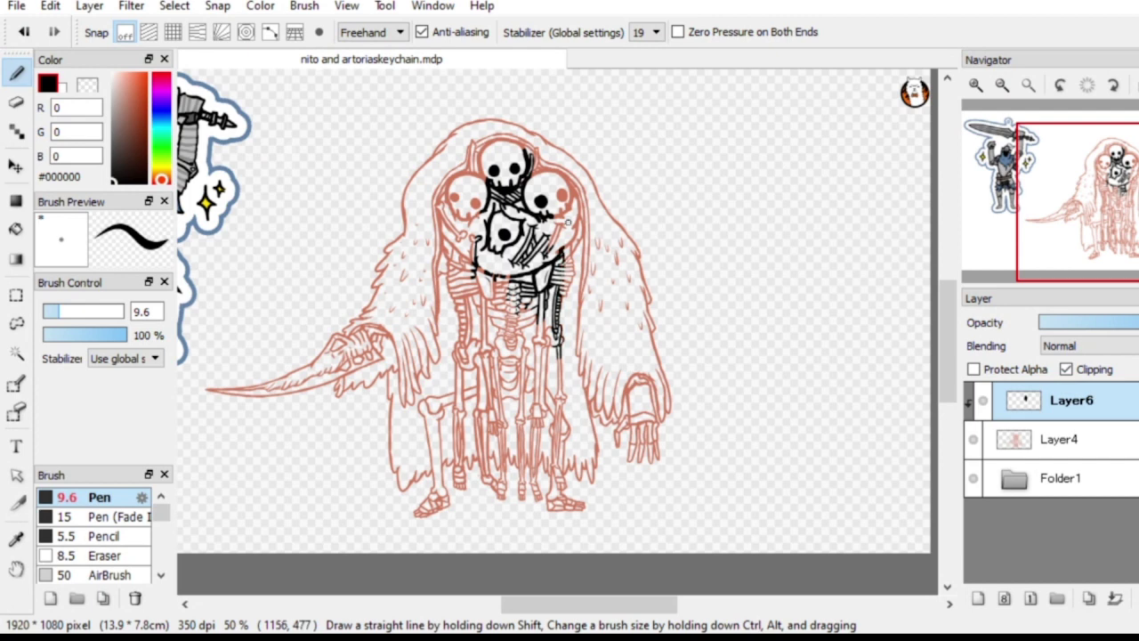
drag(566, 255, 565, 305)
drag(573, 229, 570, 272)
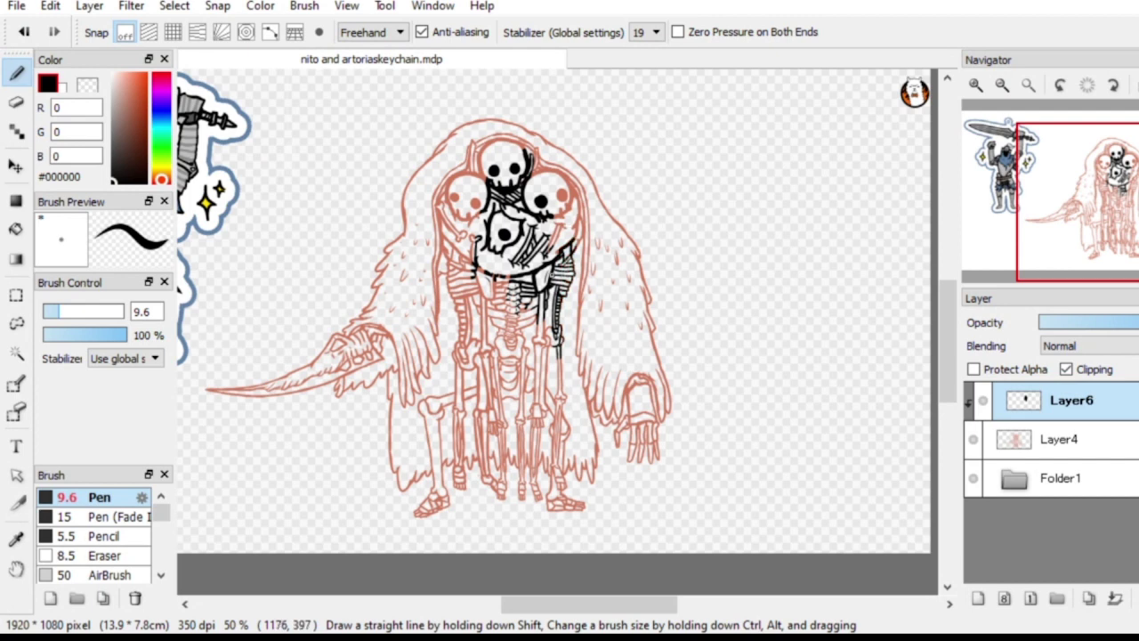
mouse_move(492, 278)
mouse_down()
mouse_move(499, 319)
mouse_move(523, 333)
mouse_up()
drag(524, 297, 530, 329)
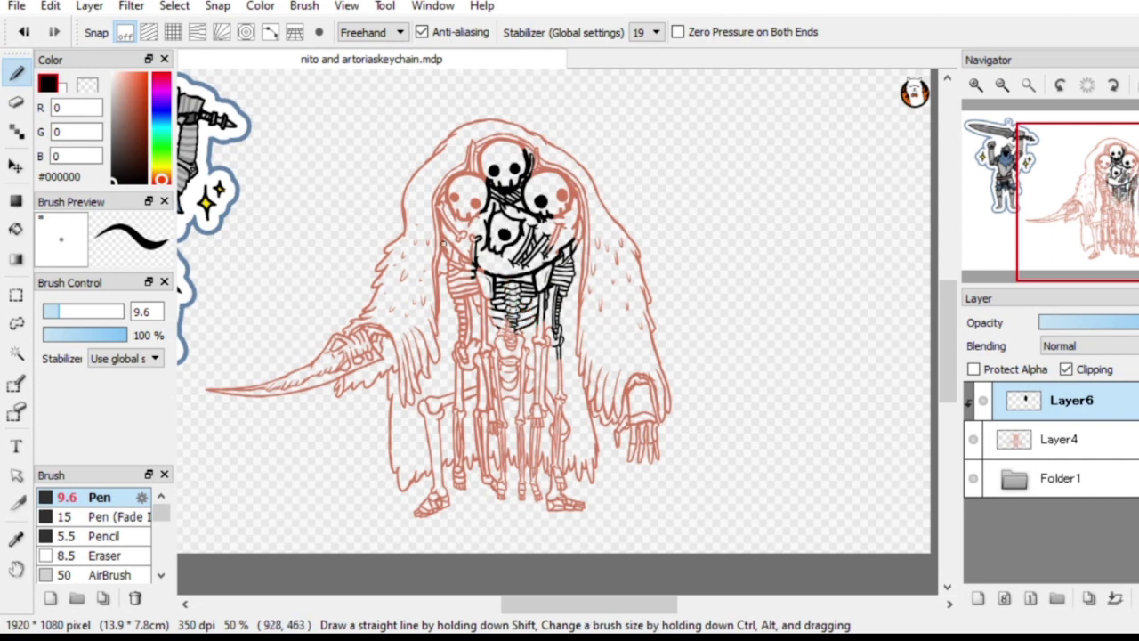
Paint the sword side of the skull cluster black, covering its rim, loose bones, skull outline and the cloak's inner edge
mouse_move(433, 191)
mouse_down()
mouse_move(443, 276)
mouse_move(456, 278)
mouse_up()
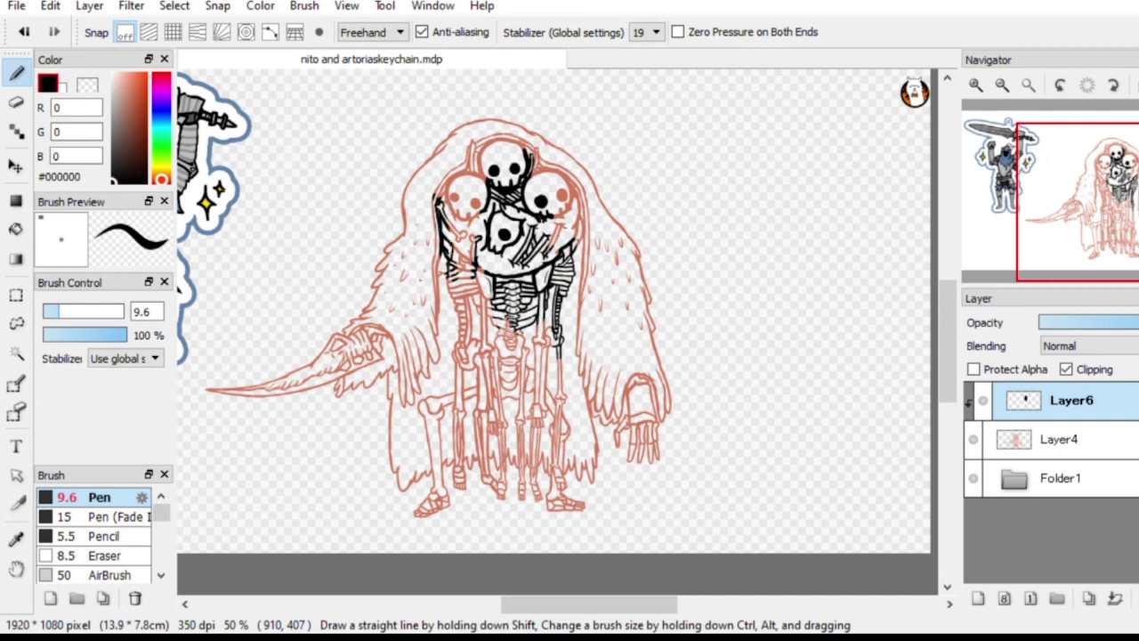
drag(445, 212, 474, 295)
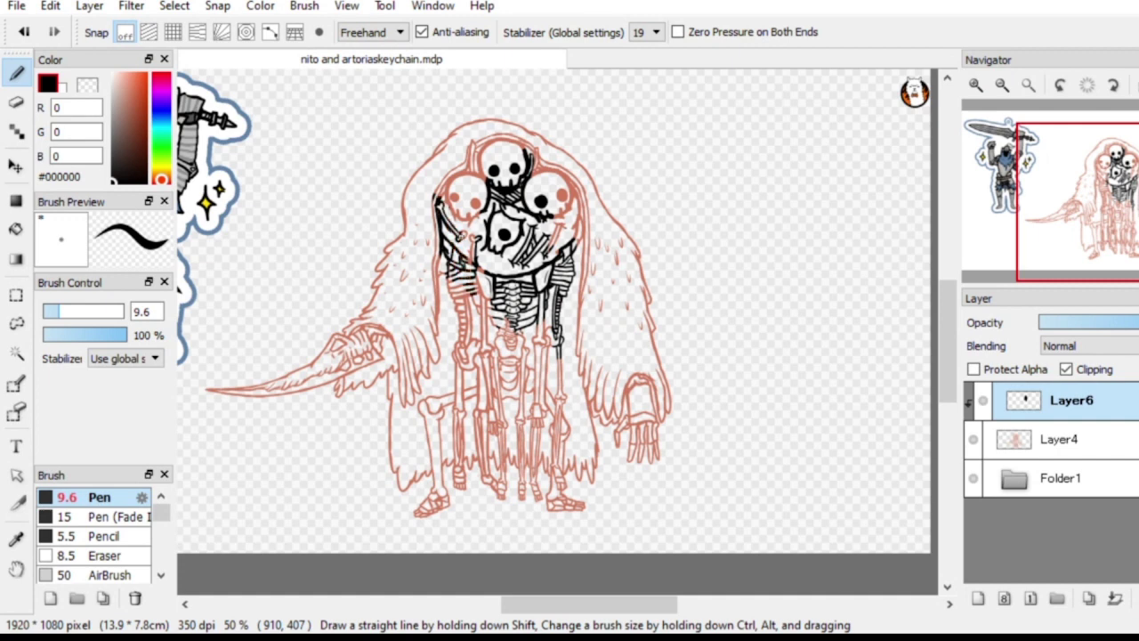
drag(459, 230, 490, 310)
drag(465, 218, 474, 255)
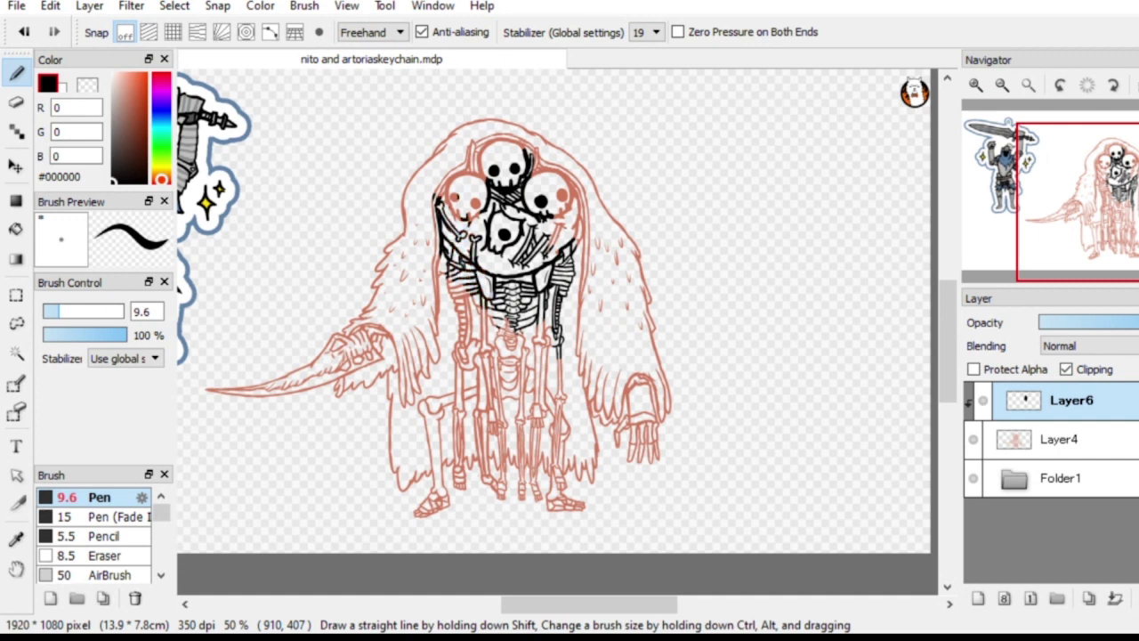
mouse_move(459, 170)
mouse_down()
mouse_move(452, 235)
mouse_move(446, 222)
mouse_up()
drag(437, 184, 436, 308)
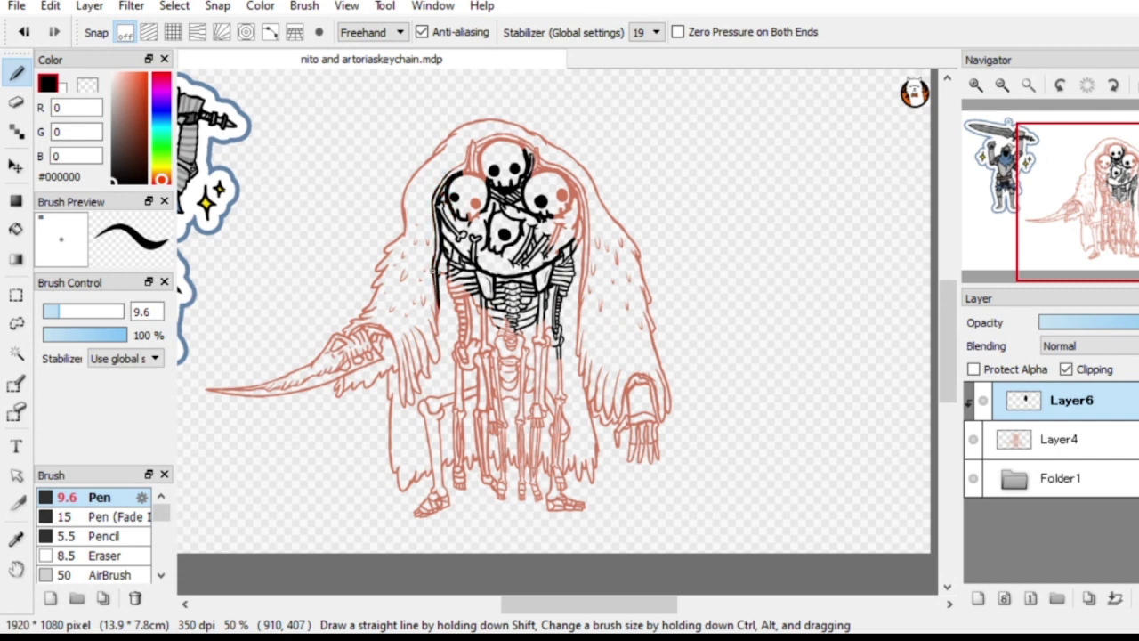
Blacken the sword-side upper arm bones and the lower spine down to the top of the pelvis
drag(452, 261, 447, 305)
mouse_move(458, 282)
mouse_down()
mouse_move(452, 311)
mouse_move(472, 345)
mouse_move(504, 359)
mouse_up()
drag(482, 308, 513, 352)
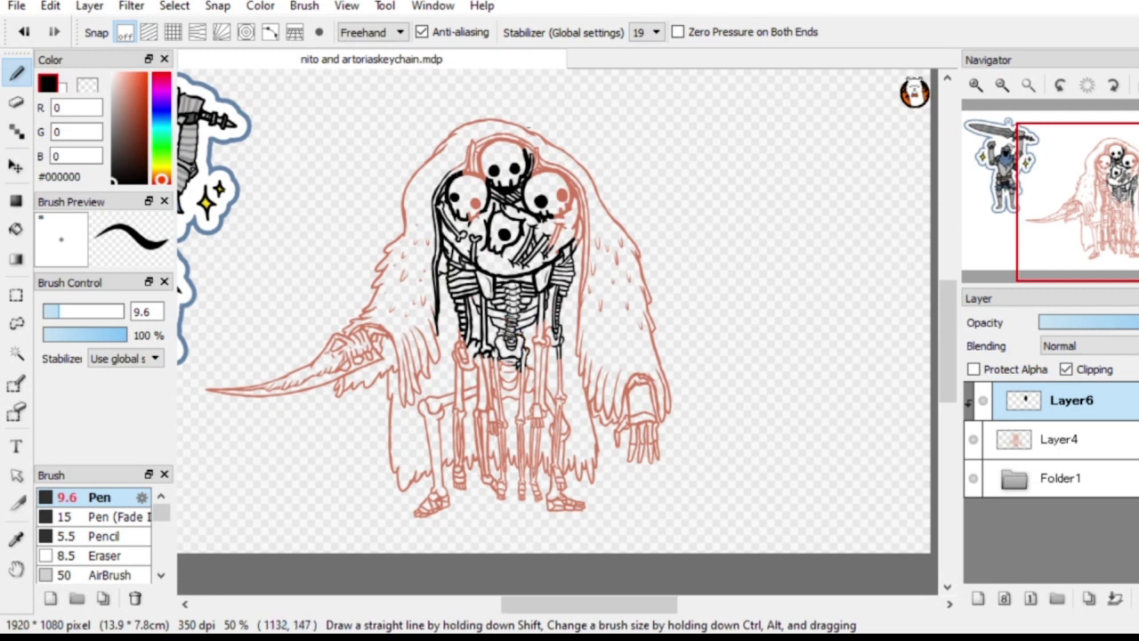
Blacken the hood opening around the skulls, the remaining far-side skull and bone lines, and the far sleeve's inner edge and texture ticks
mouse_move(452, 171)
mouse_down()
mouse_move(471, 140)
mouse_move(478, 178)
mouse_move(527, 149)
mouse_move(532, 177)
mouse_up()
mouse_move(539, 148)
mouse_down()
mouse_move(535, 175)
mouse_move(566, 214)
mouse_move(559, 203)
mouse_up()
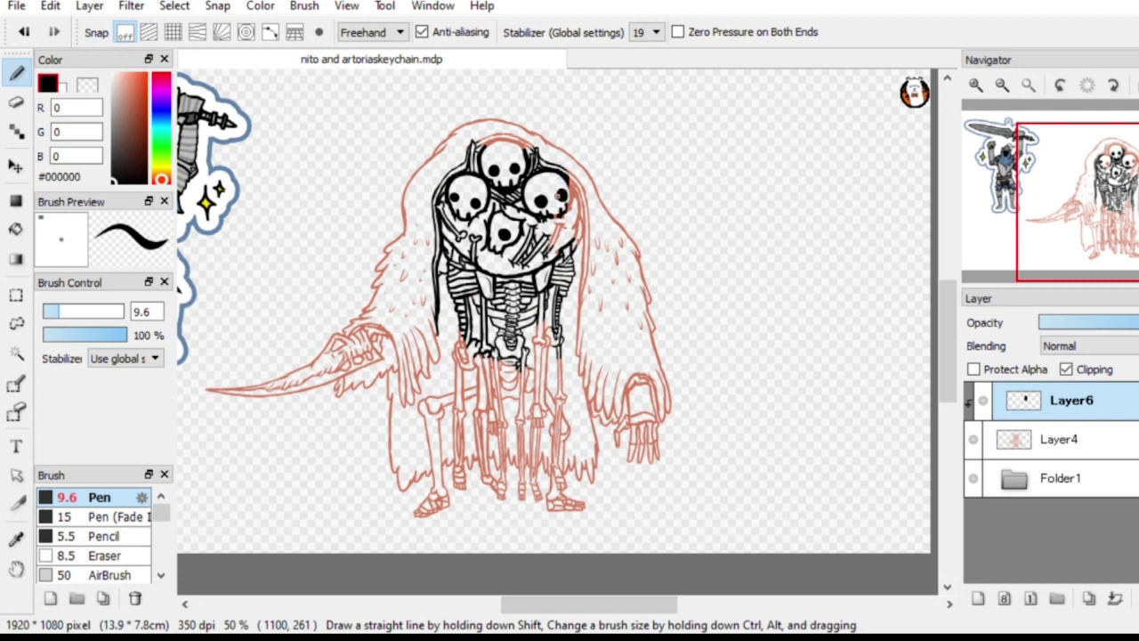
drag(558, 248, 547, 257)
drag(560, 222, 553, 254)
drag(570, 173, 579, 230)
drag(582, 184, 580, 326)
drag(580, 274, 579, 329)
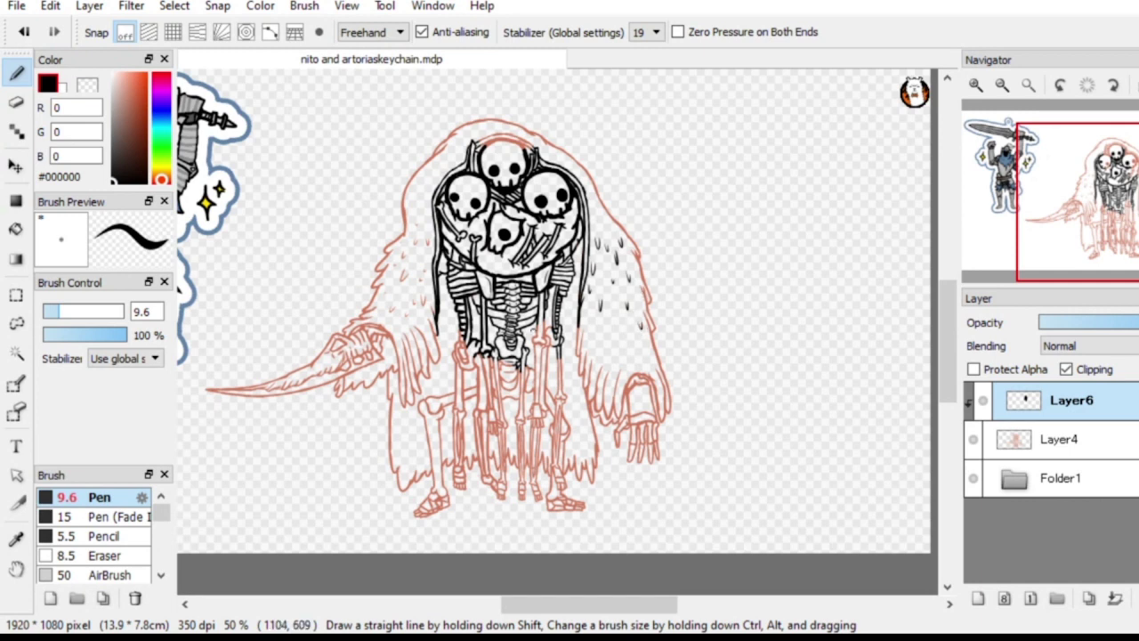
Paint the two long hanging limbs right of the spine black, from their upper bones down to the bony ends
drag(533, 325, 536, 379)
mouse_move(544, 318)
mouse_down()
mouse_move(550, 376)
mouse_move(536, 477)
mouse_up()
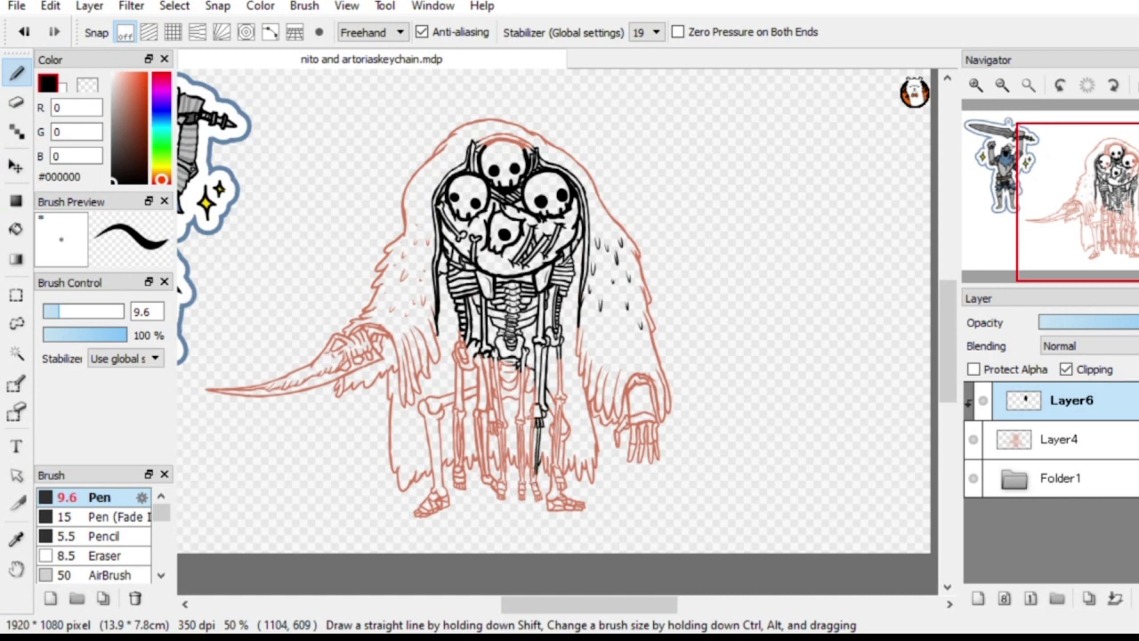
mouse_move(533, 405)
mouse_down()
mouse_move(528, 487)
mouse_move(534, 388)
mouse_move(521, 443)
mouse_up()
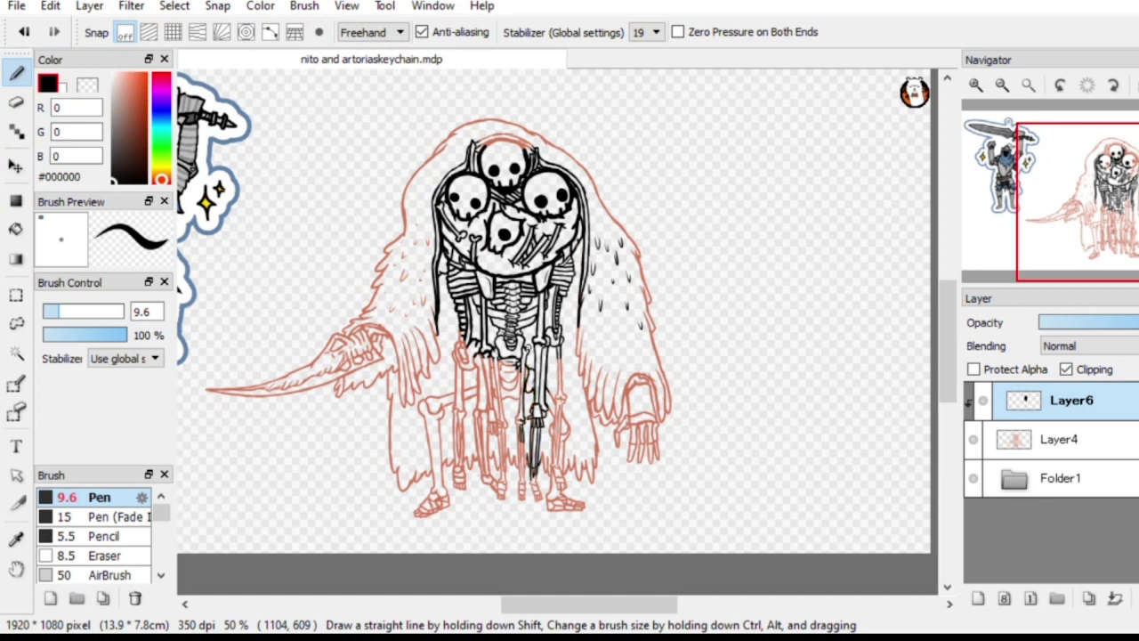
drag(520, 374, 520, 487)
Blacken the far foot, the cloak hem strands beside it and the limb bones directly above it
mouse_move(523, 445)
mouse_down()
mouse_move(523, 500)
mouse_move(557, 511)
mouse_up()
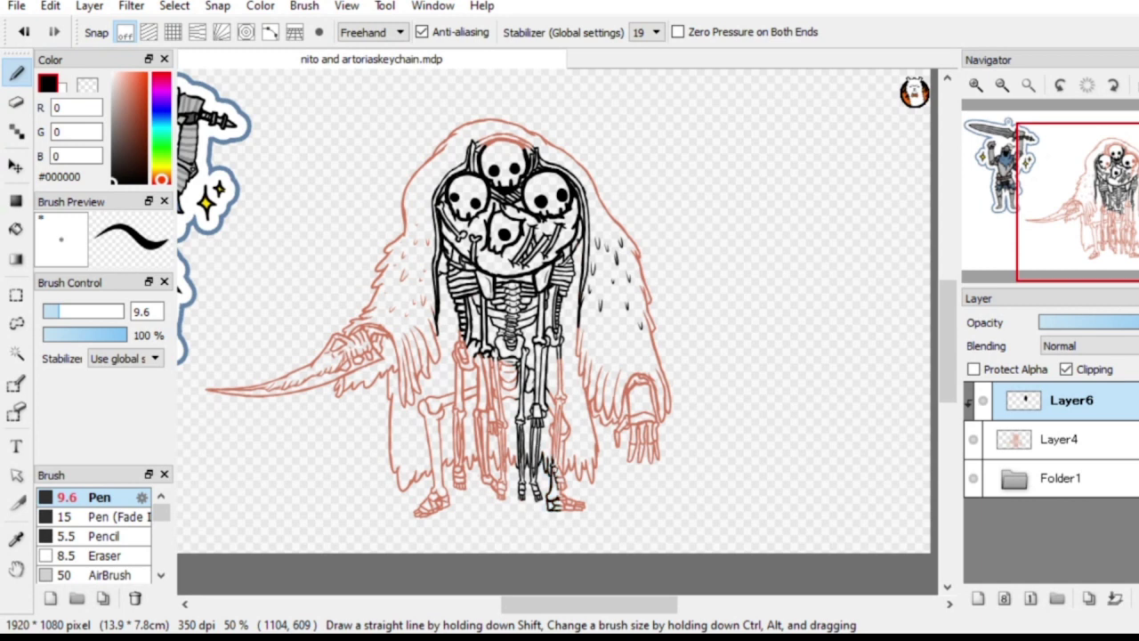
mouse_move(555, 464)
mouse_down()
mouse_move(575, 522)
mouse_move(571, 489)
mouse_move(584, 516)
mouse_up()
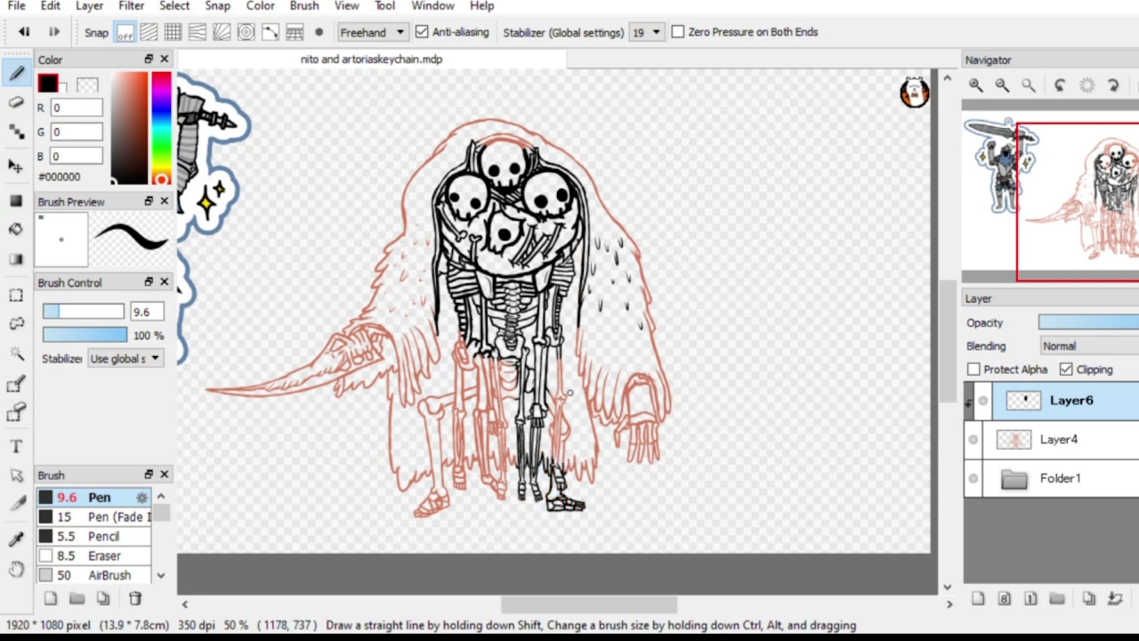
mouse_move(566, 413)
mouse_down()
mouse_move(563, 499)
mouse_move(561, 466)
mouse_up()
mouse_move(563, 392)
mouse_down()
mouse_move(555, 463)
mouse_move(555, 445)
mouse_up()
drag(559, 388, 552, 452)
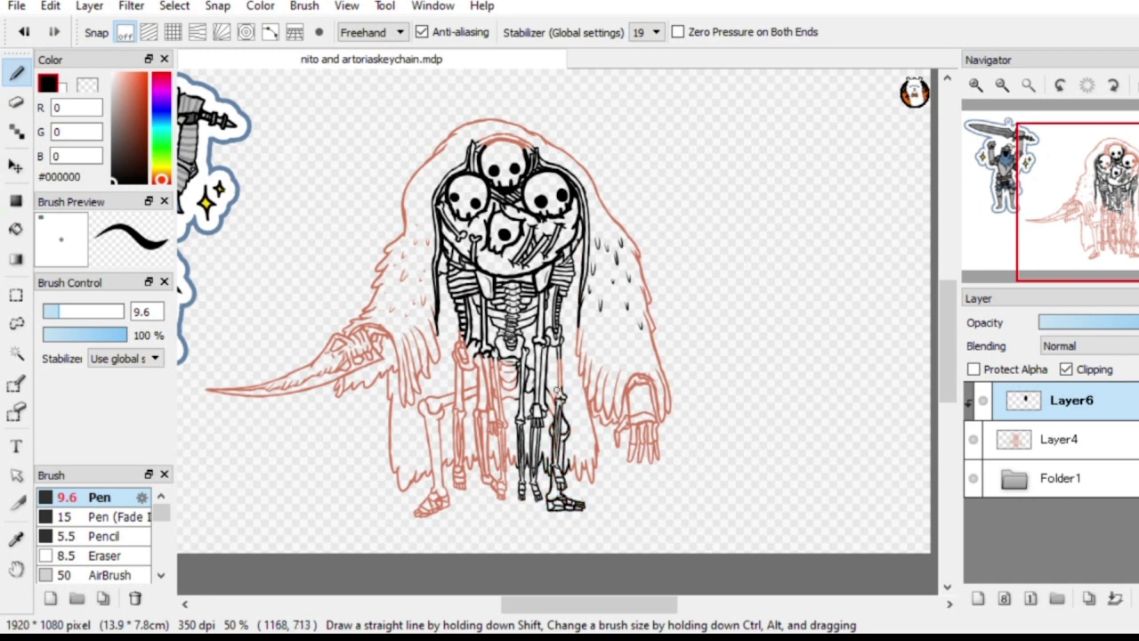
Ink the small skeletons' hanging arms, legs and feet below the ribcage in black over the sketch on Layer6
drag(558, 360, 555, 394)
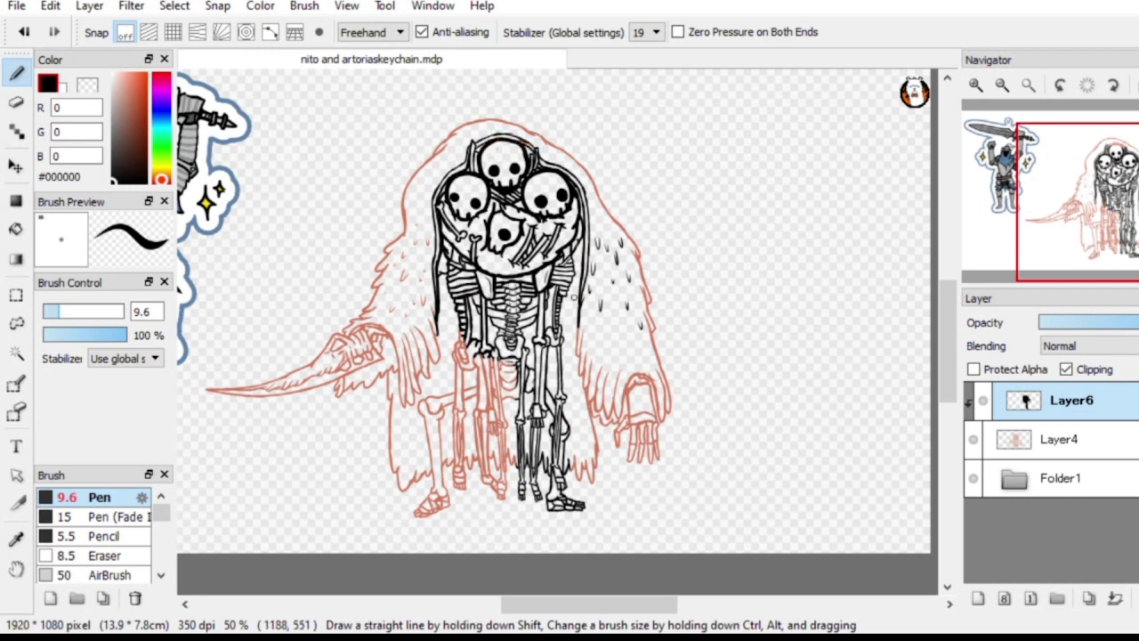
drag(464, 331, 453, 411)
mouse_move(463, 354)
mouse_down()
mouse_move(458, 490)
mouse_move(454, 399)
mouse_move(476, 425)
mouse_move(482, 359)
mouse_move(488, 430)
mouse_move(505, 445)
mouse_move(502, 500)
mouse_up()
drag(501, 454, 498, 499)
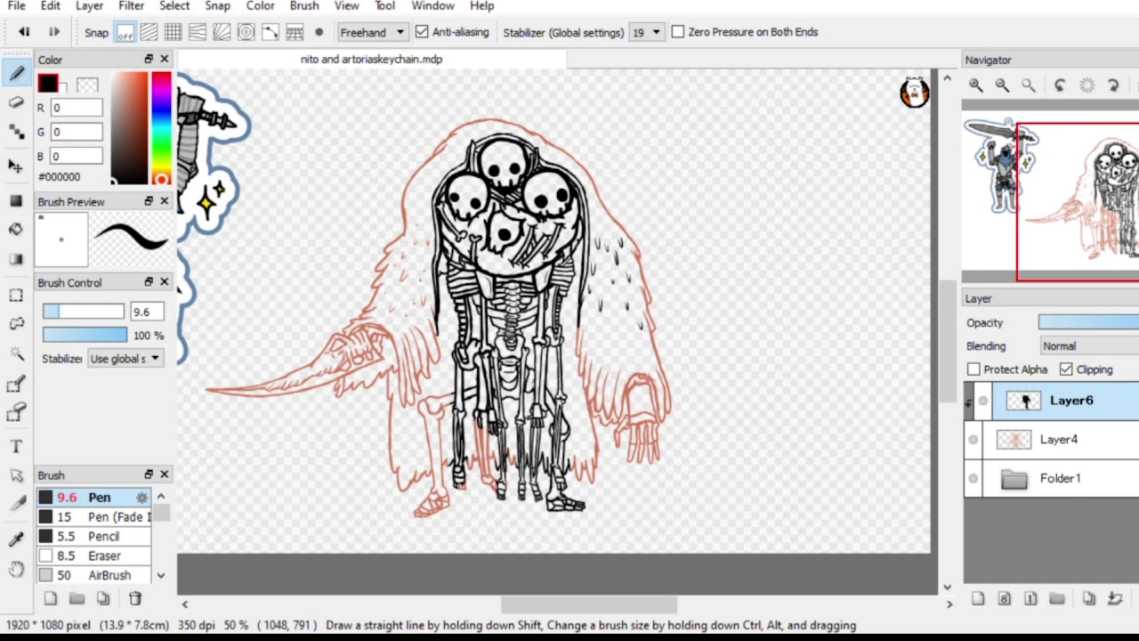
Ink the cloak's right hem, the ragged fringe of the right sleeve and the skeletal hand beneath it
mouse_move(570, 452)
mouse_down()
mouse_move(575, 484)
mouse_move(585, 451)
mouse_move(594, 484)
mouse_move(587, 330)
mouse_up()
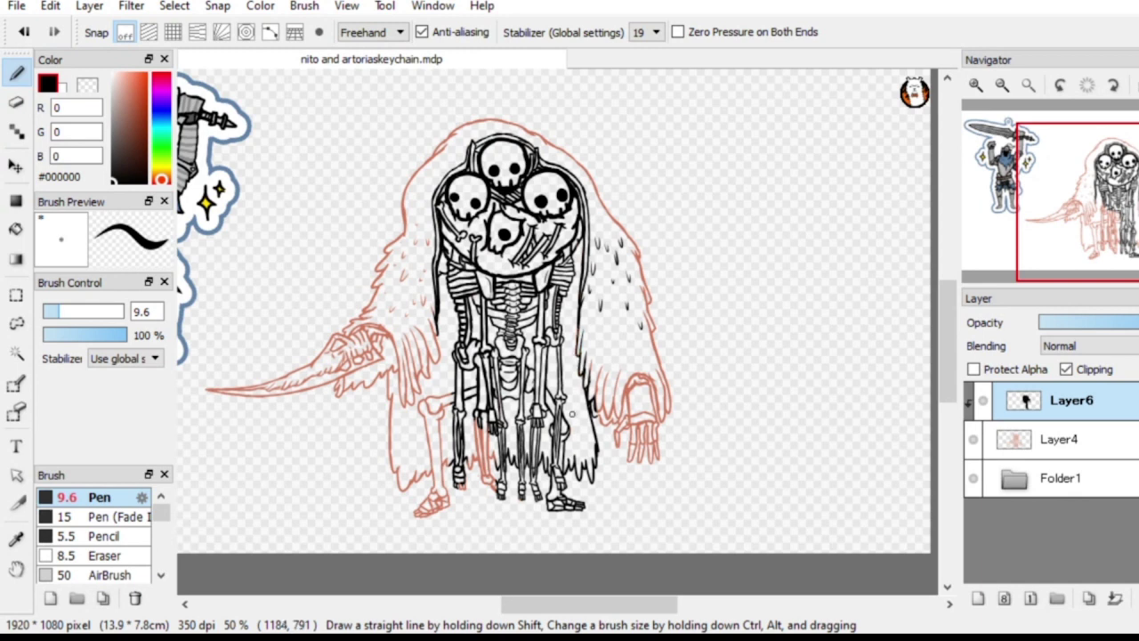
drag(595, 374, 618, 445)
mouse_move(621, 382)
mouse_down()
mouse_move(634, 462)
mouse_move(637, 451)
mouse_move(631, 474)
mouse_up()
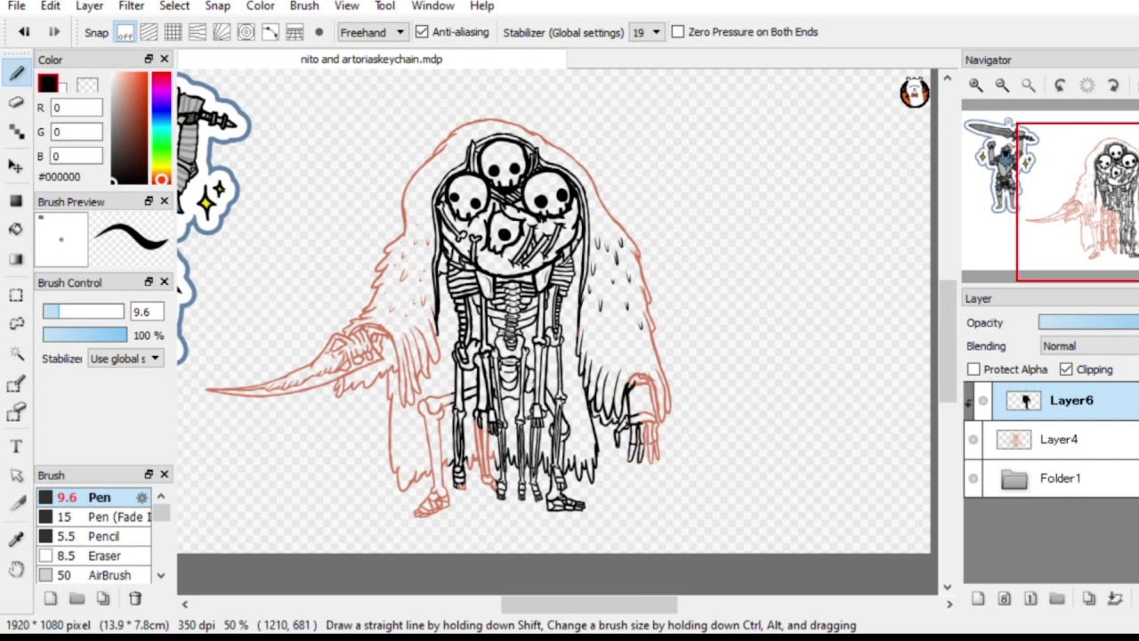
mouse_move(644, 417)
mouse_down()
mouse_move(646, 461)
mouse_move(660, 463)
mouse_up()
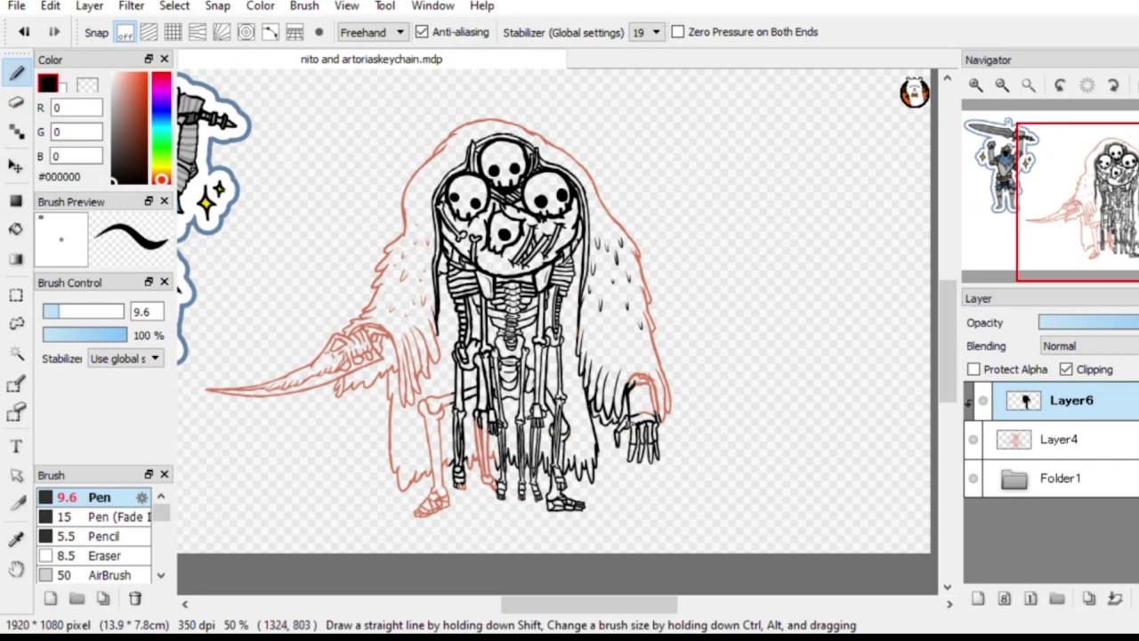
Ink the right sleeve's cuff opening and the cloak's shaggy outer edge from the cuff up toward the shoulder
mouse_move(635, 388)
mouse_down()
mouse_move(644, 381)
mouse_move(656, 410)
mouse_up()
drag(661, 363, 668, 425)
drag(654, 346, 670, 411)
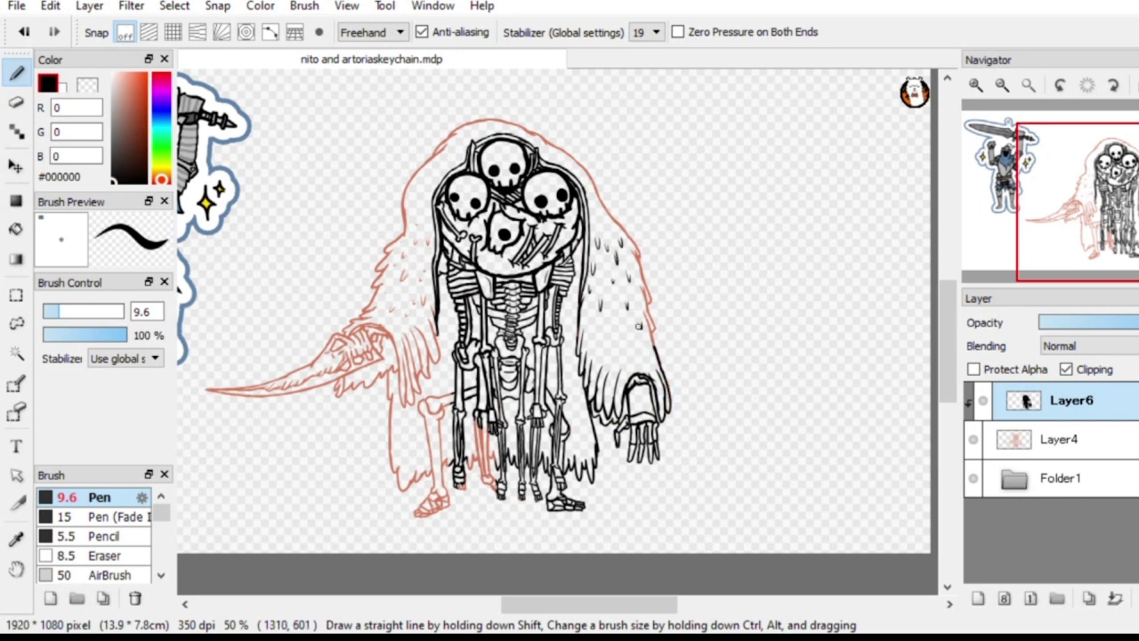
drag(655, 347, 630, 232)
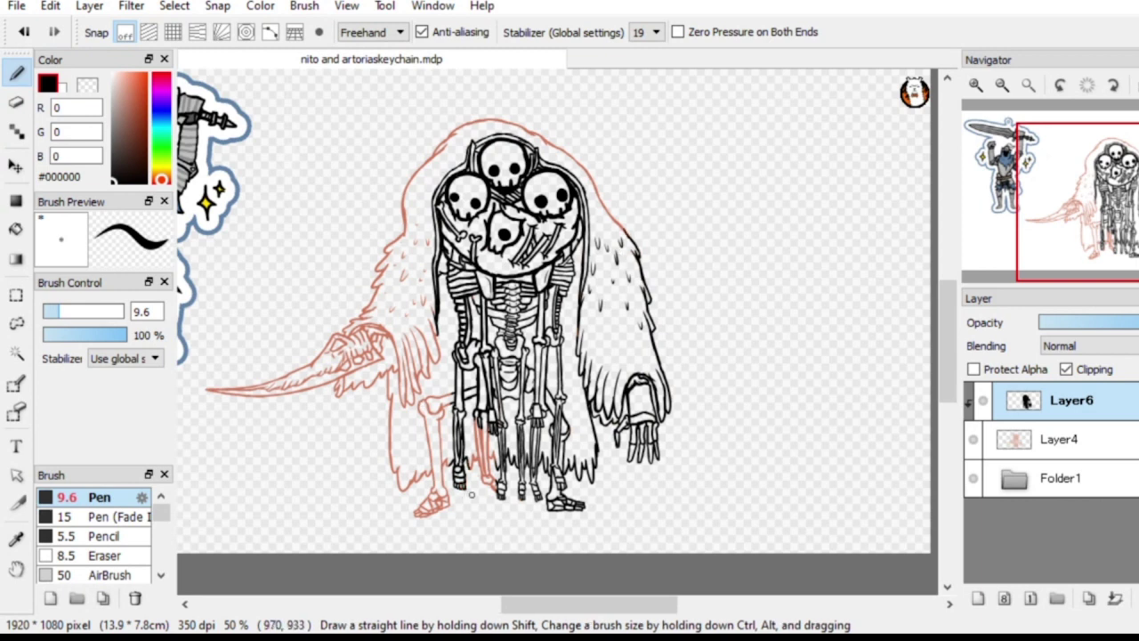
Ink the remaining small leg below the ribcage and the long ragged fringe strands of the left sleeve
drag(475, 420, 495, 492)
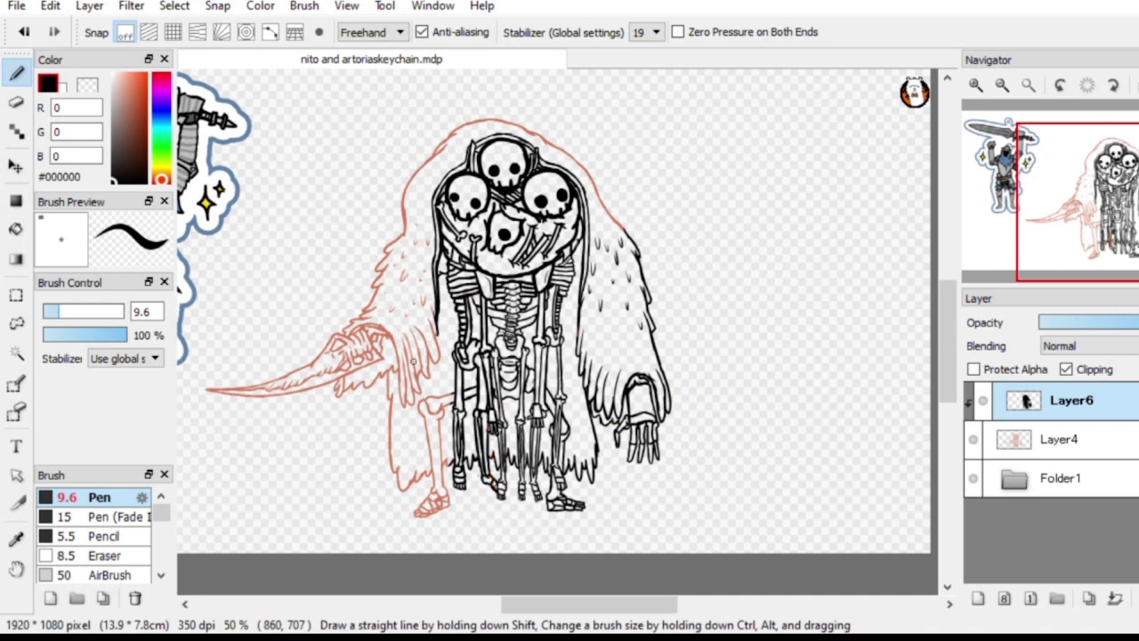
drag(389, 333, 408, 415)
drag(404, 357, 400, 408)
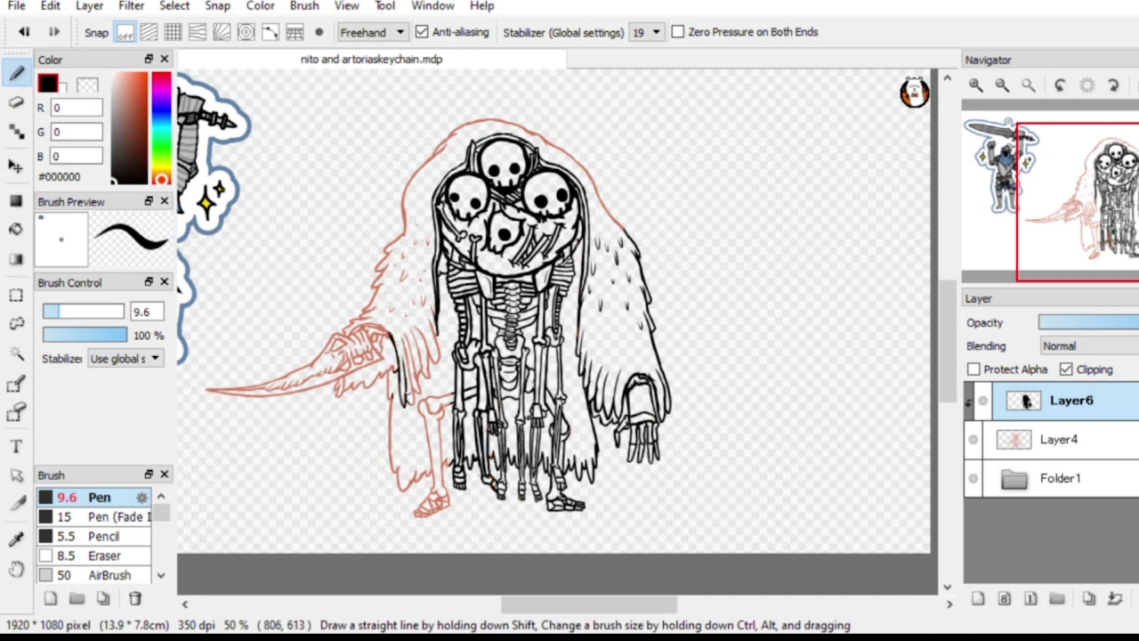
drag(404, 342, 418, 411)
drag(413, 322, 423, 377)
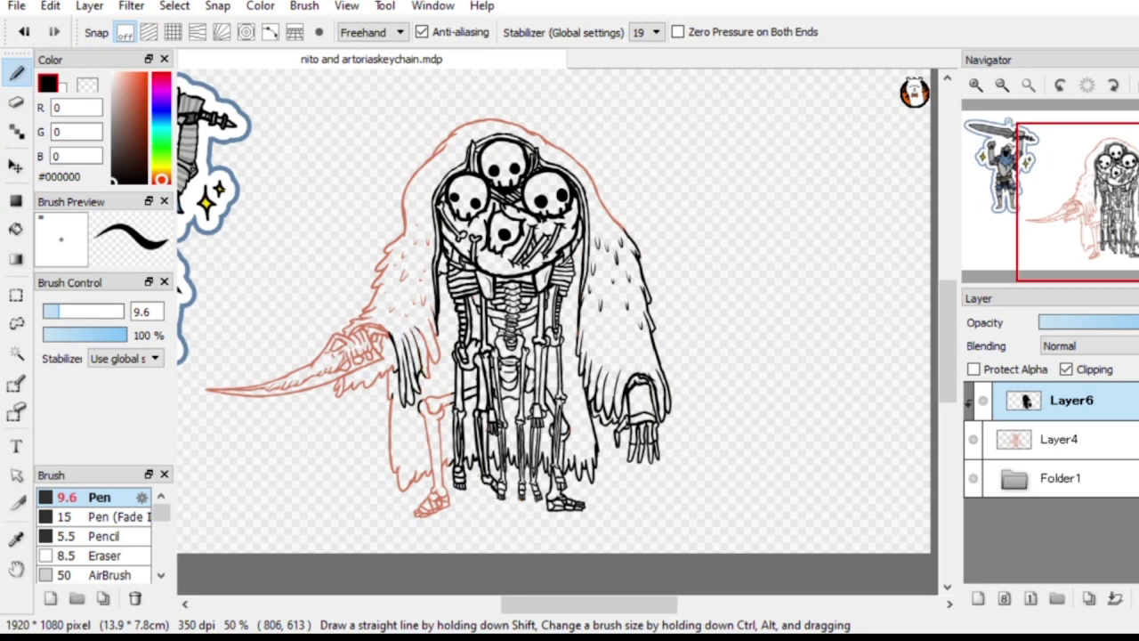
drag(422, 331, 430, 381)
drag(431, 318, 439, 361)
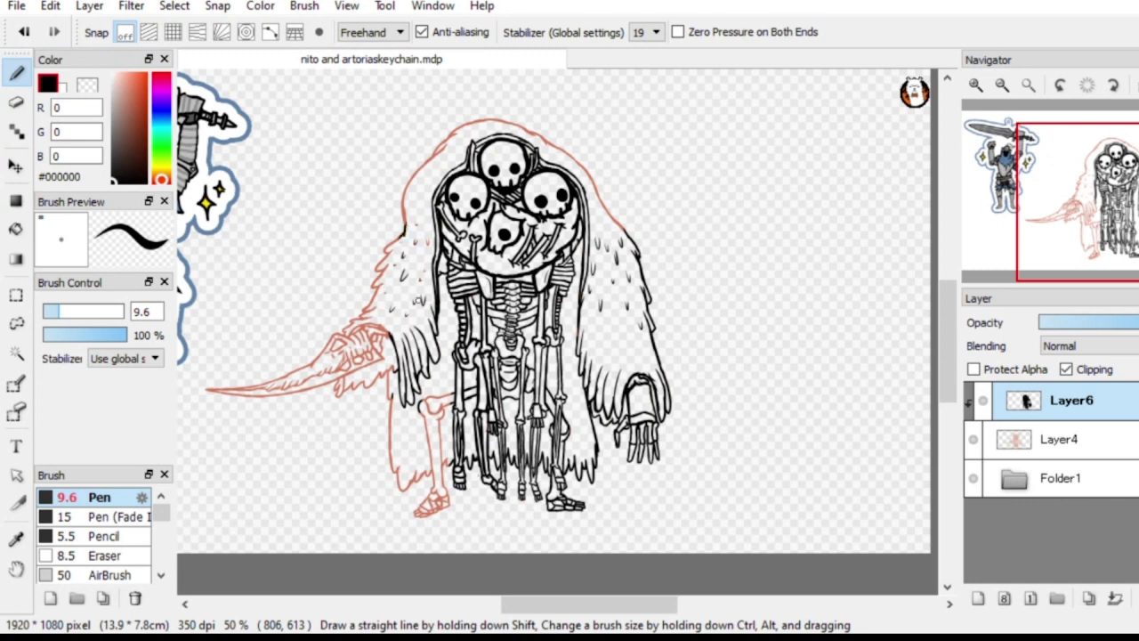
Ink the bent left leg and foot, the skeletal hand gripping the sword and the cloak's left hem
mouse_move(419, 405)
mouse_down()
mouse_move(437, 513)
mouse_move(447, 479)
mouse_move(438, 405)
mouse_up()
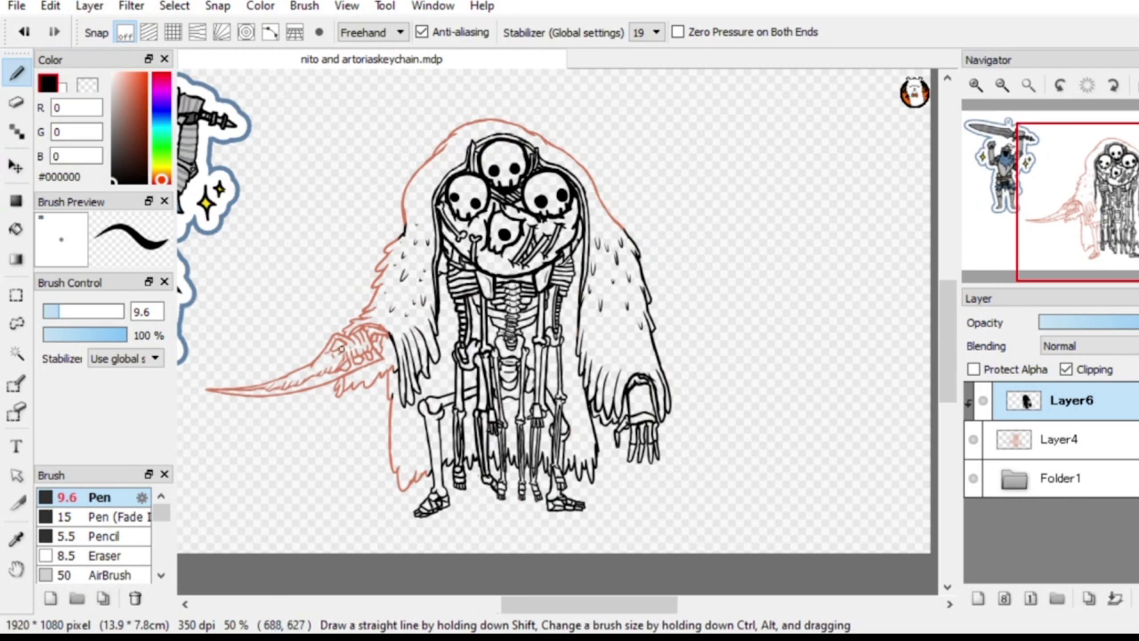
key(ctrl+plus)
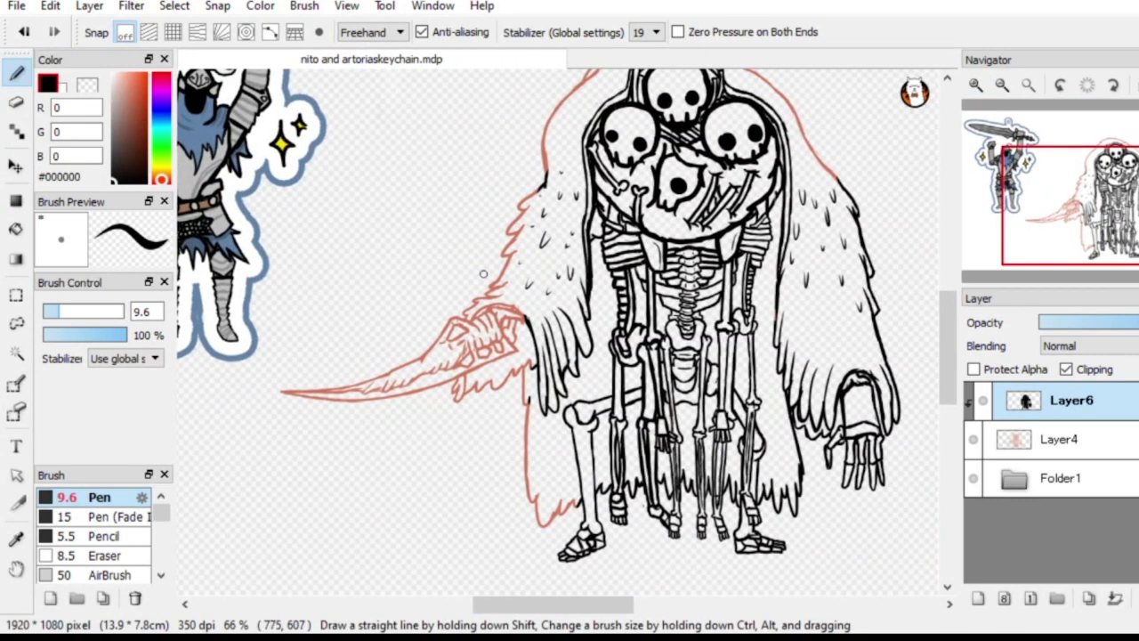
mouse_move(481, 297)
mouse_down()
mouse_move(457, 329)
mouse_move(454, 398)
mouse_move(468, 351)
mouse_move(472, 392)
mouse_move(498, 338)
mouse_move(490, 385)
mouse_move(514, 349)
mouse_move(527, 490)
mouse_move(547, 531)
mouse_move(564, 504)
mouse_up()
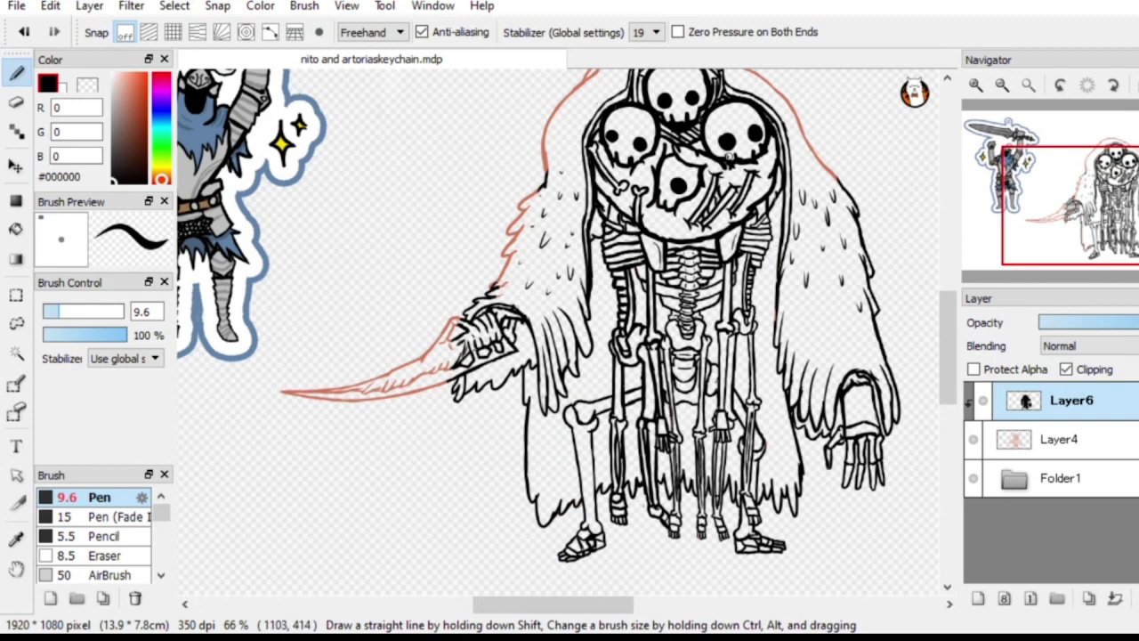
Ink the cloak's outline from the left sleeve's shaggy edge over the hood to the right shoulder
drag(1086, 218, 1113, 195)
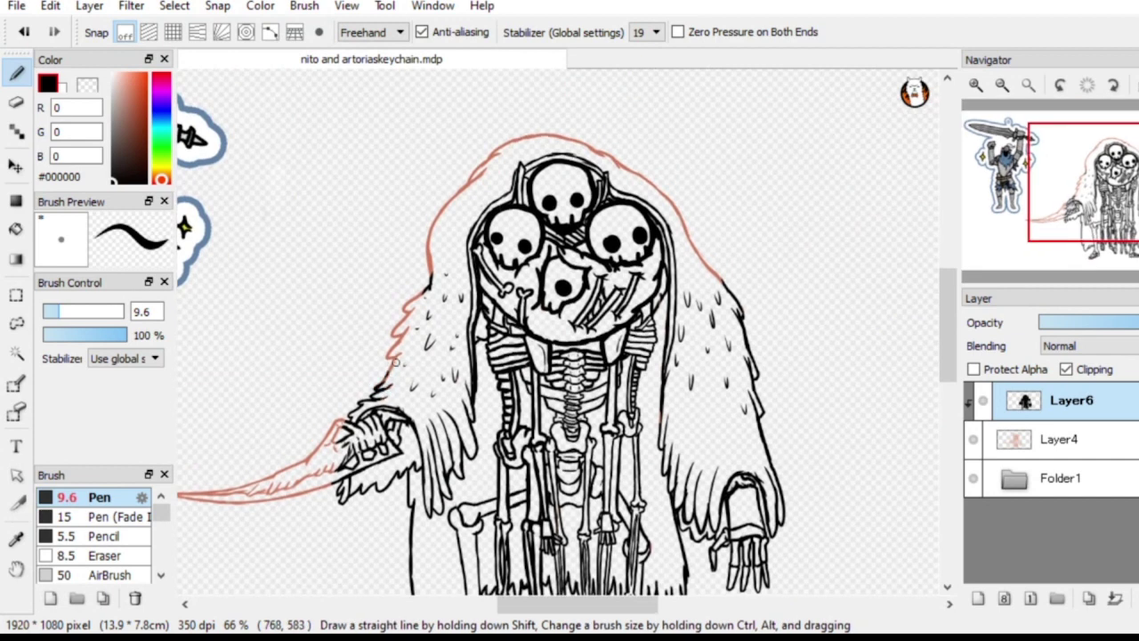
mouse_move(396, 359)
mouse_down()
mouse_move(402, 346)
mouse_move(391, 362)
mouse_move(385, 353)
mouse_move(426, 285)
mouse_move(430, 217)
mouse_move(470, 182)
mouse_up()
mouse_move(434, 224)
mouse_down()
mouse_move(505, 146)
mouse_move(574, 136)
mouse_move(666, 196)
mouse_move(723, 285)
mouse_up()
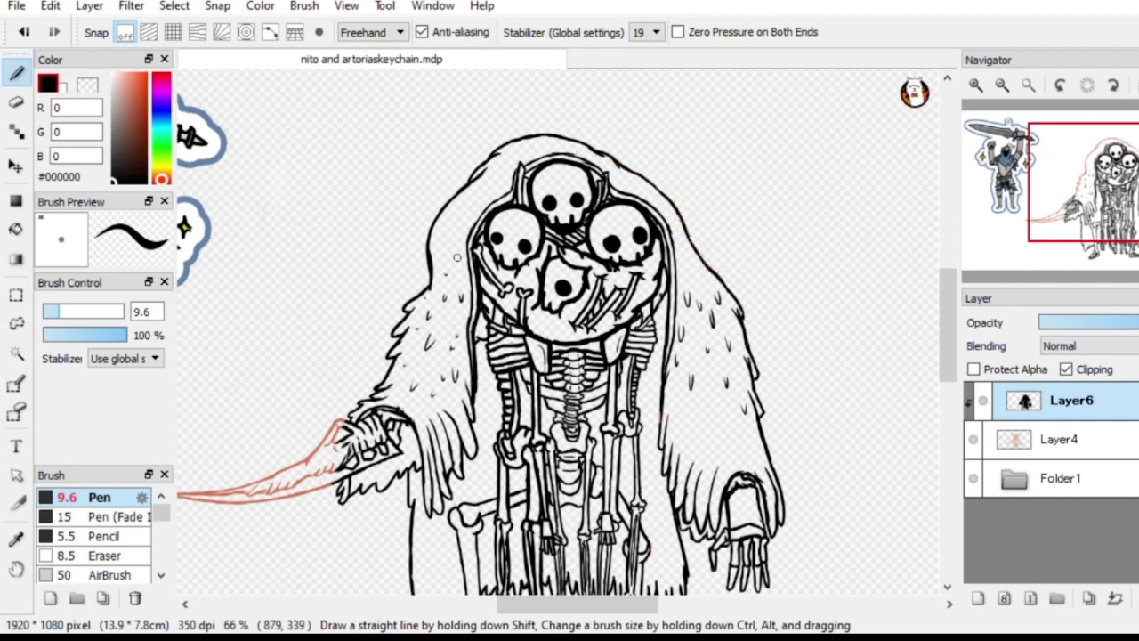
Ink the curved sword's lower and upper edges, its pointed tip and the texture lines along the blade
drag(459, 257, 610, 108)
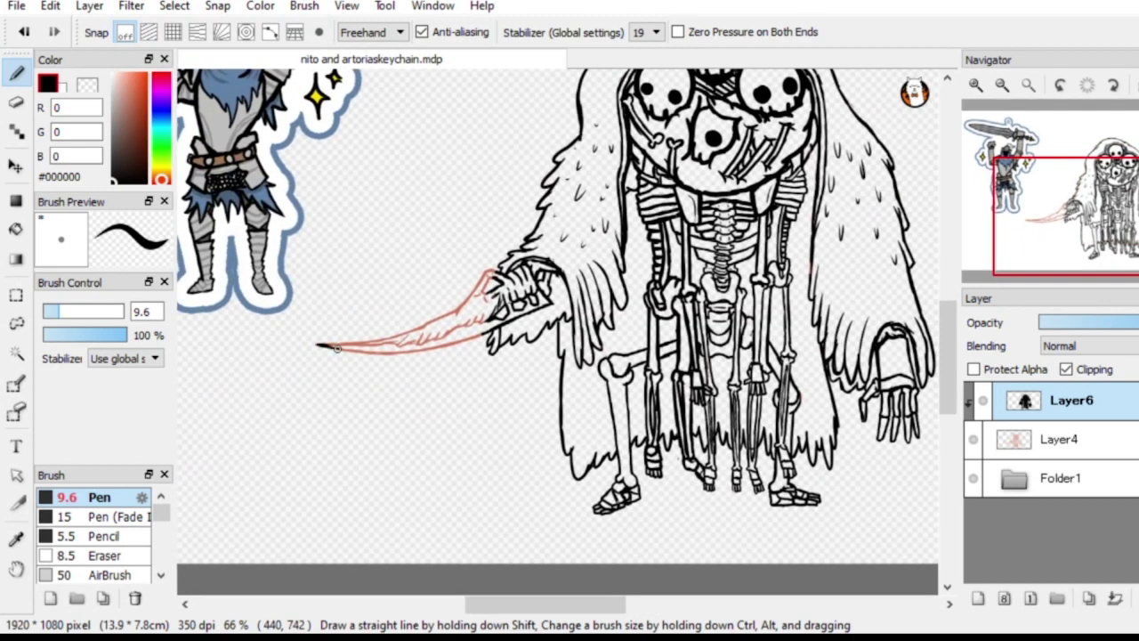
mouse_move(315, 344)
mouse_down()
mouse_move(412, 354)
mouse_move(483, 335)
mouse_move(493, 320)
mouse_up()
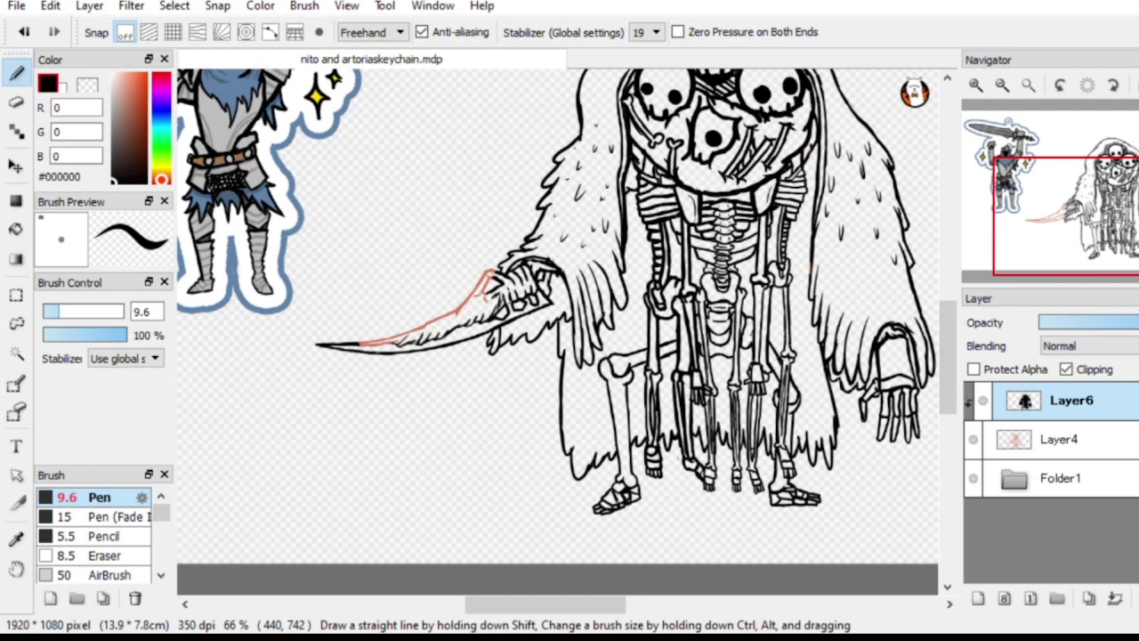
mouse_move(346, 348)
mouse_down()
mouse_move(461, 310)
mouse_move(484, 279)
mouse_up()
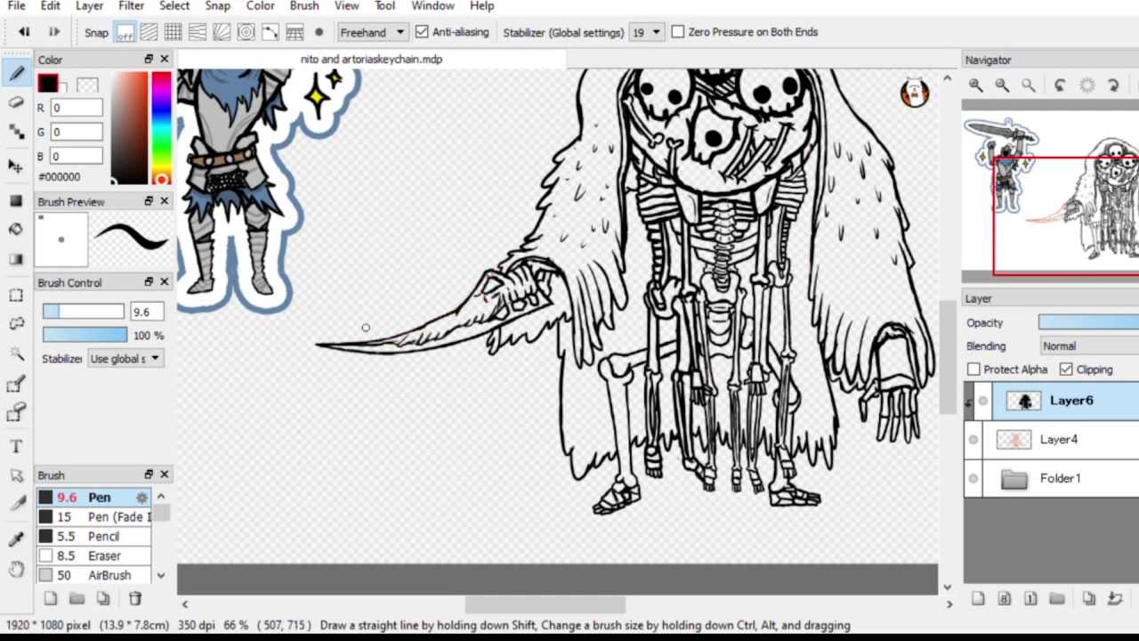
Add a new layer for colouring directly beneath Layer4 and turn off its clipping
drag(1078, 215, 1116, 202)
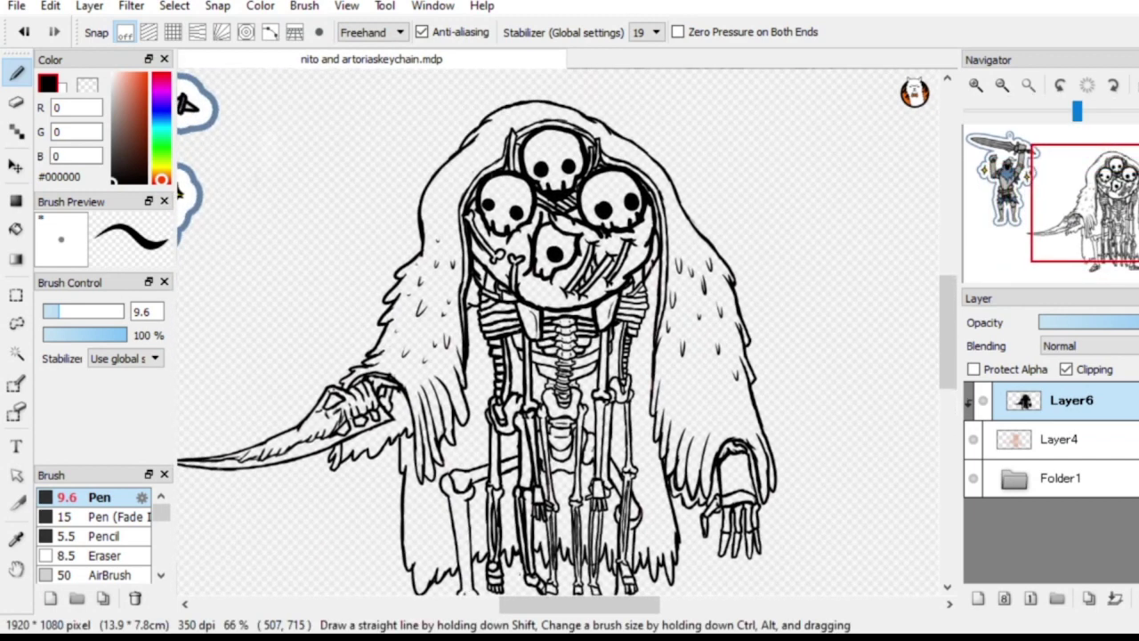
click(1062, 439)
click(1068, 401)
click(1061, 439)
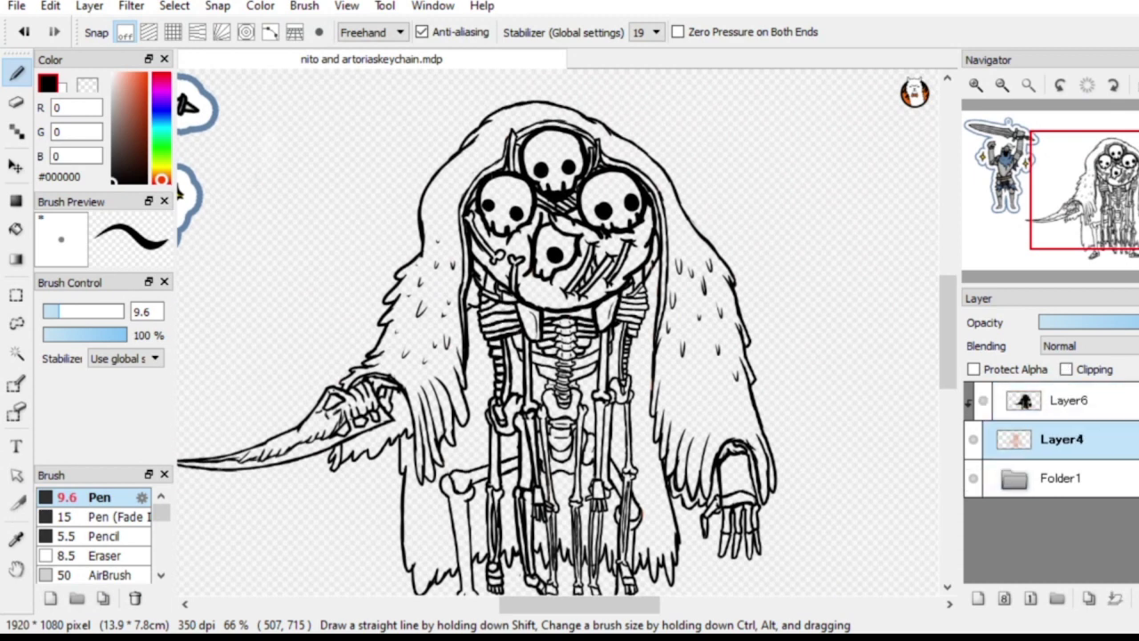
click(978, 598)
drag(1072, 439, 1072, 494)
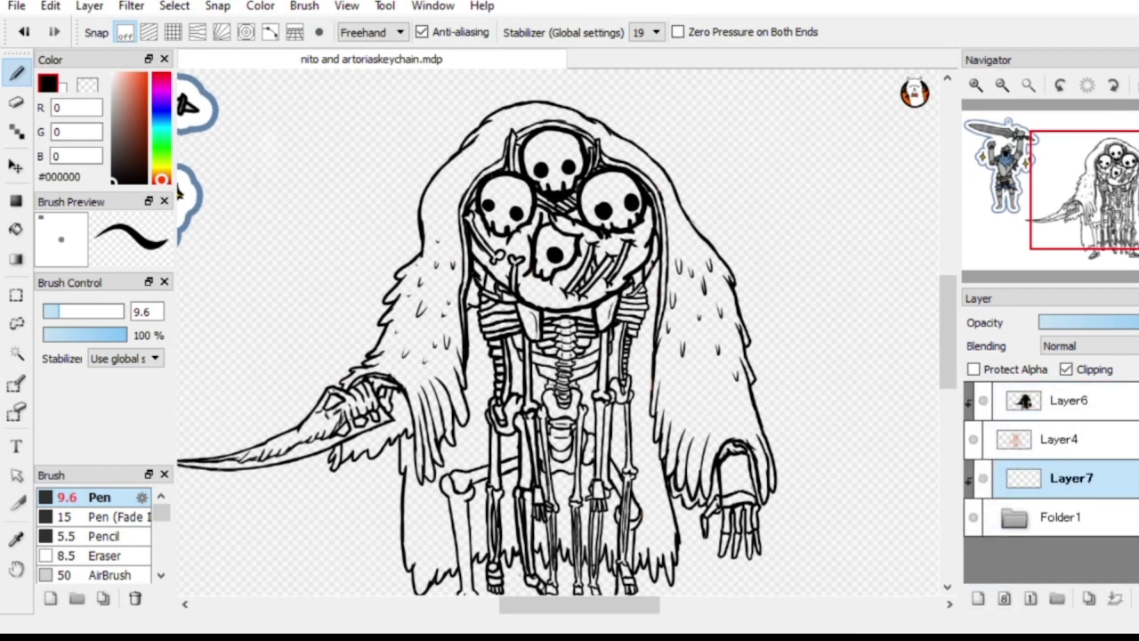
click(1067, 369)
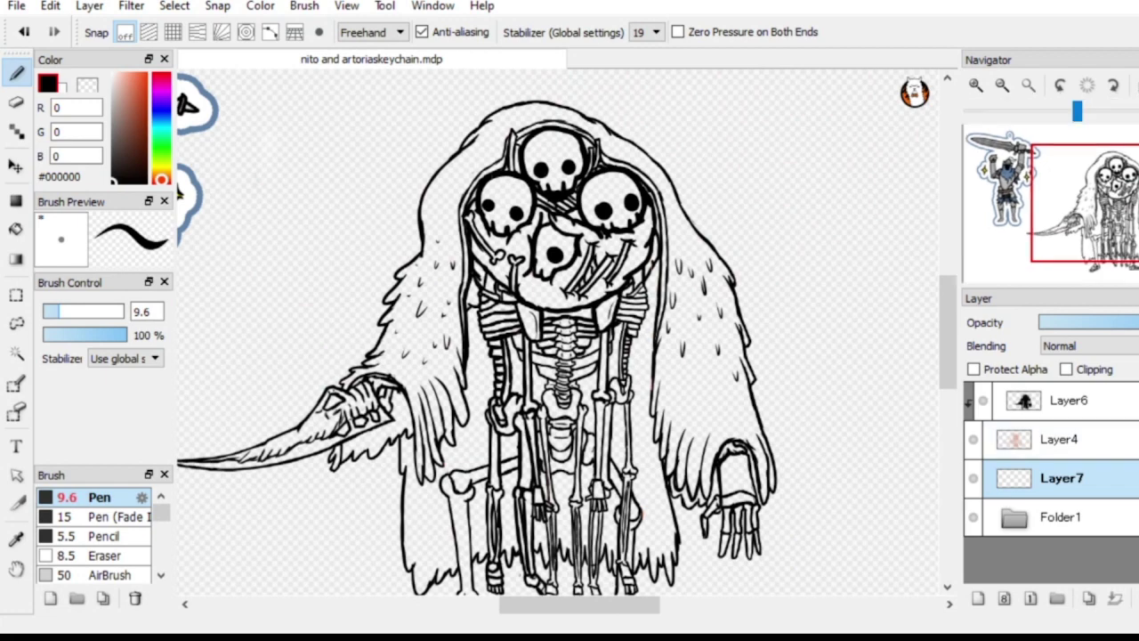
Set the pen colour to a bone tan, #DAC38A (R 218, G 195, B 138)
drag(1104, 200, 1099, 223)
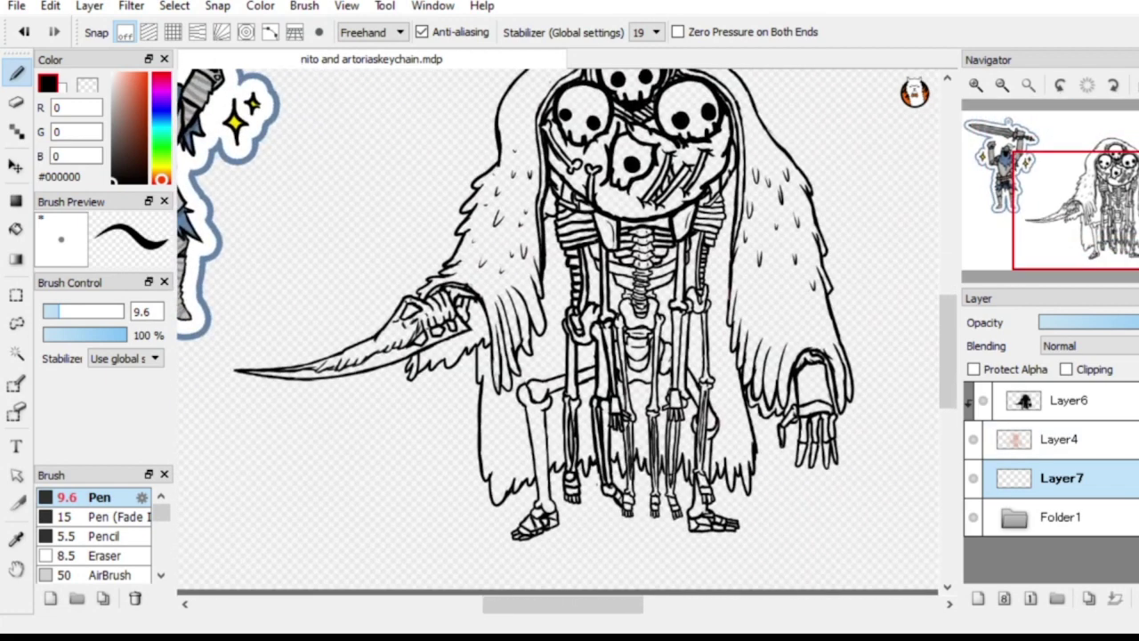
click(162, 169)
drag(133, 100, 125, 88)
click(161, 171)
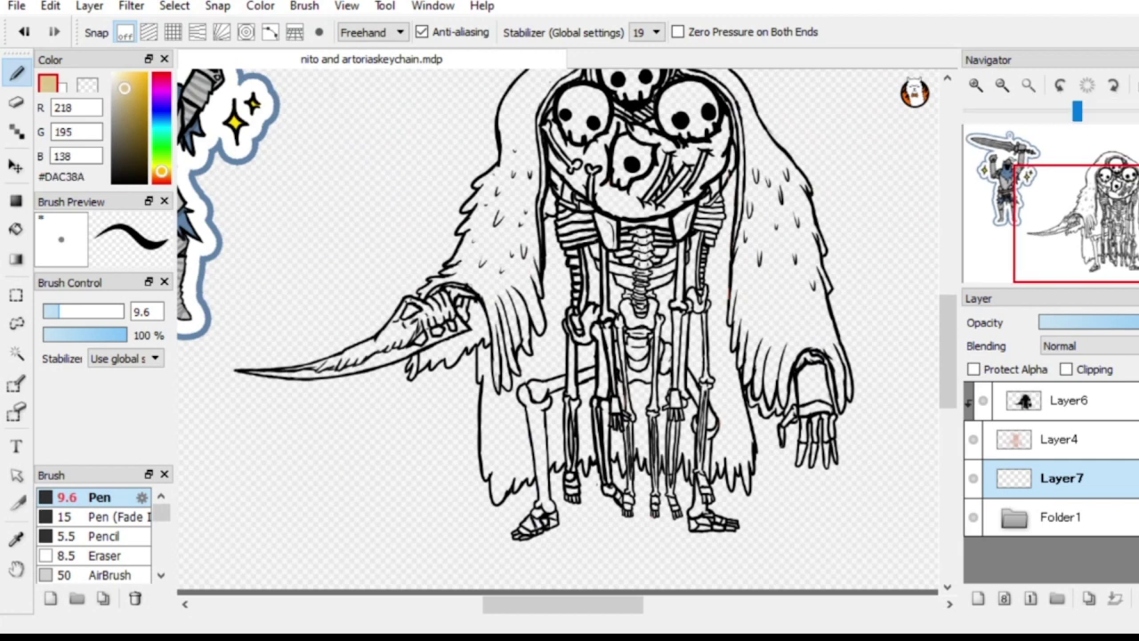
Paint the left skull solid tan on Layer7, filling it inside its outline
click(975, 85)
click(976, 84)
click(976, 84)
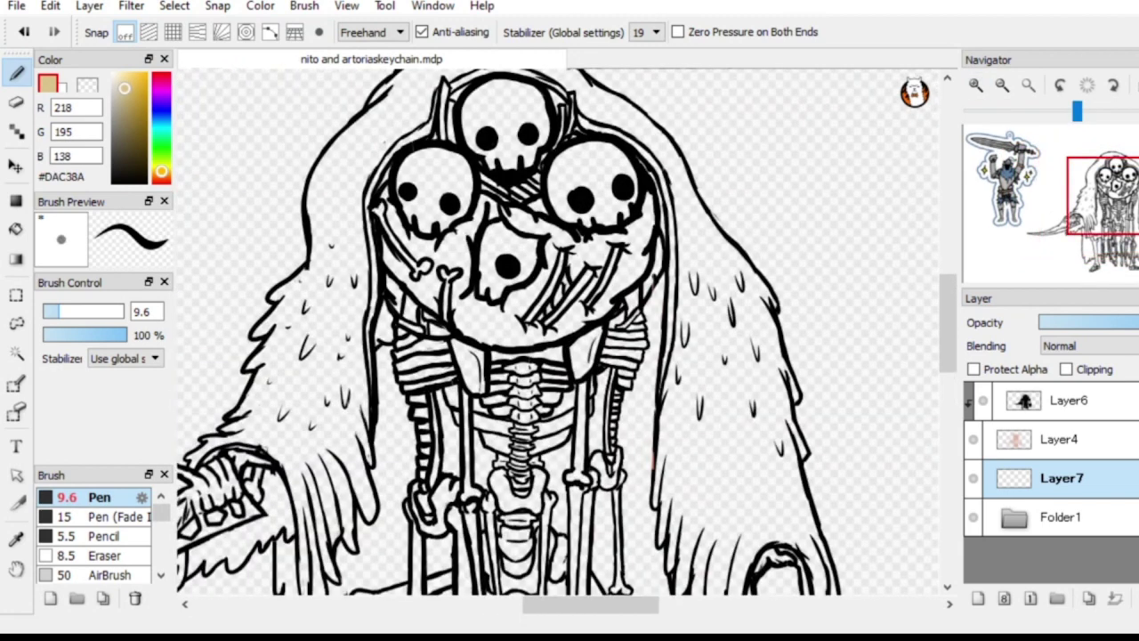
mouse_move(419, 218)
mouse_down()
mouse_move(419, 163)
mouse_move(405, 205)
mouse_up()
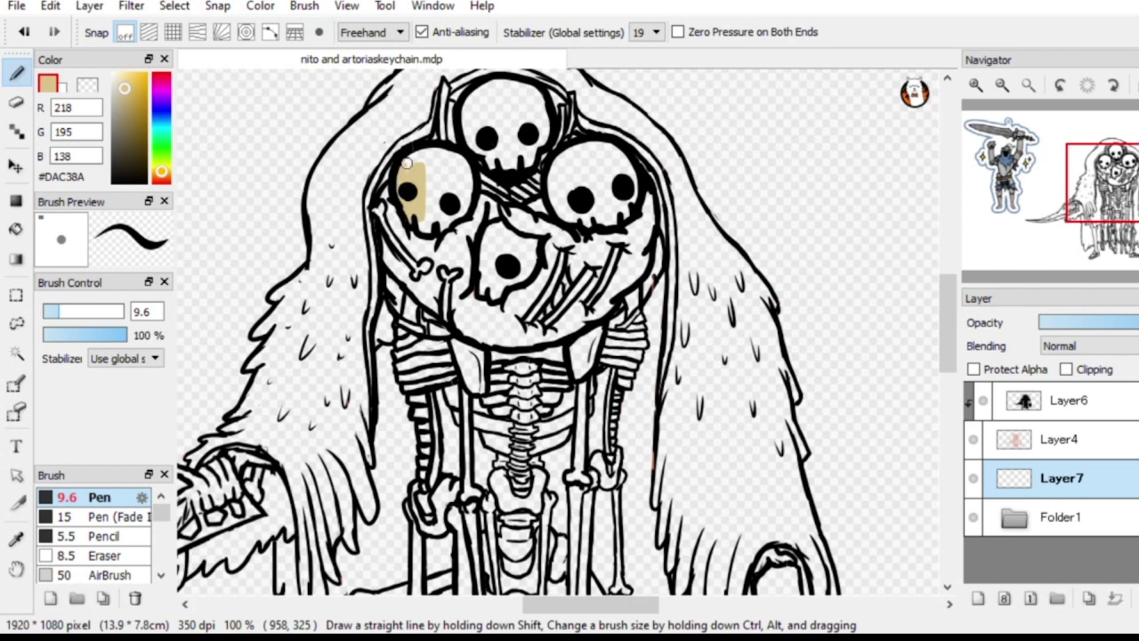
mouse_move(421, 157)
mouse_down()
mouse_move(452, 170)
mouse_move(446, 151)
mouse_move(467, 176)
mouse_move(450, 152)
mouse_move(469, 178)
mouse_up()
mouse_move(451, 221)
mouse_down()
mouse_move(414, 216)
mouse_move(435, 206)
mouse_move(447, 220)
mouse_up()
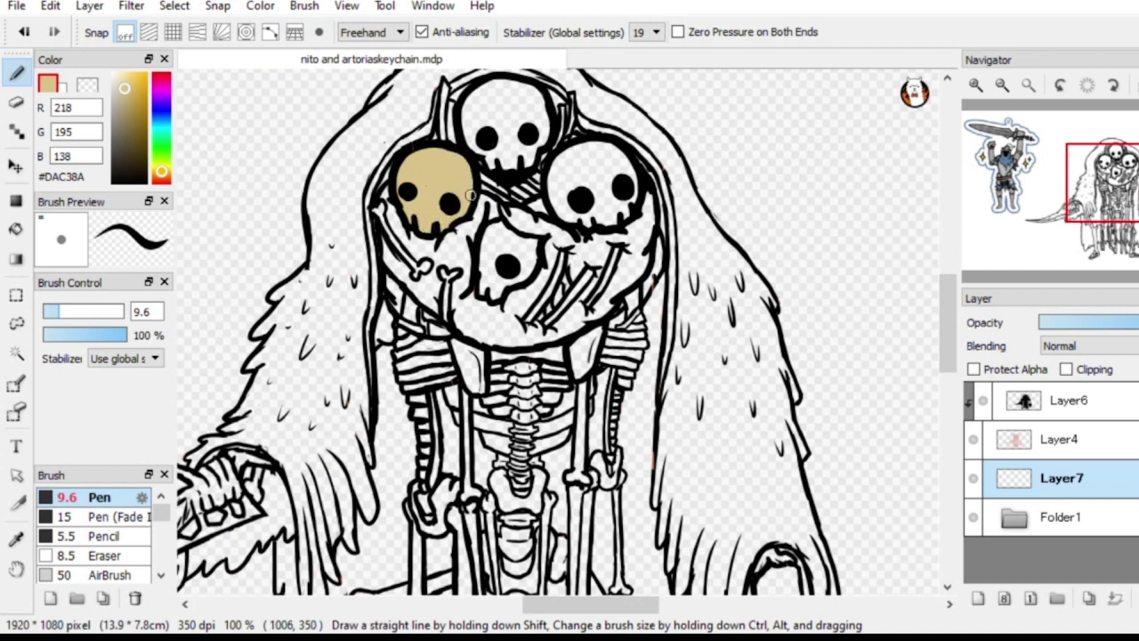
Sample black from the line art and touch up the outlines around the skulls and skeletons on Layer6
right_click(472, 197)
click(1068, 400)
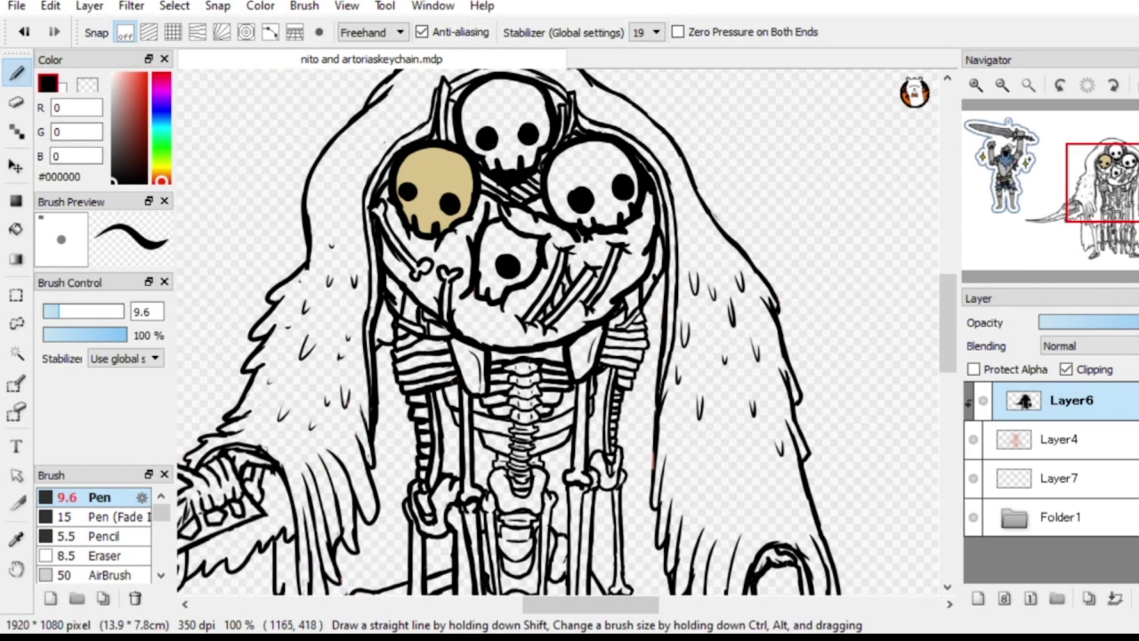
drag(623, 284, 657, 149)
drag(570, 356, 502, 258)
drag(604, 416, 604, 444)
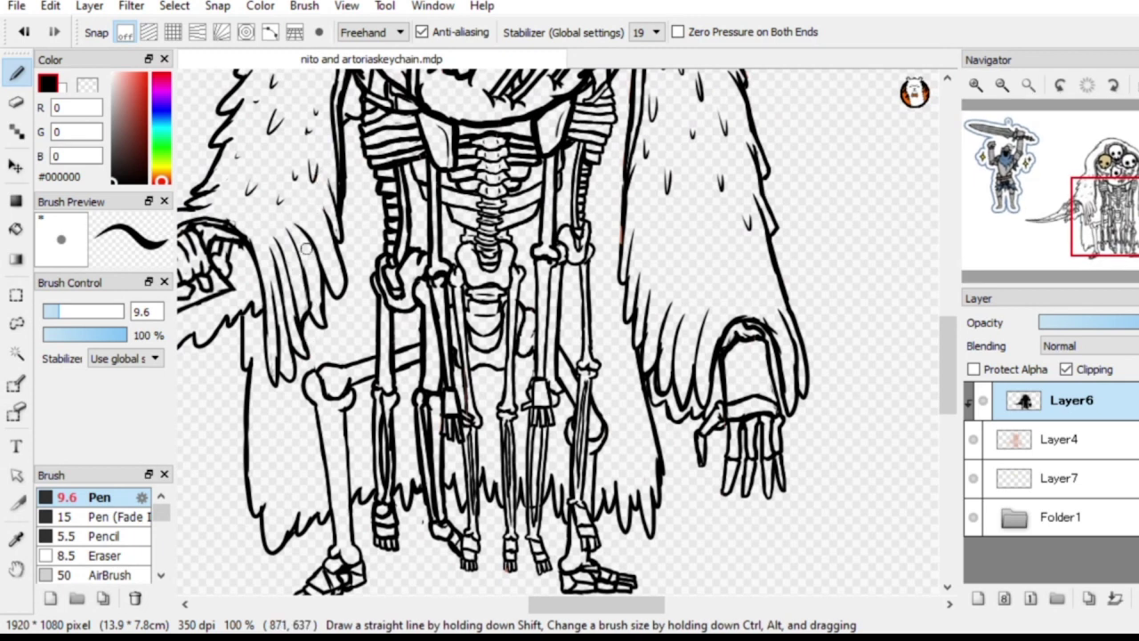
Resample the skull's tan and paint the bones below the left skull and around the top skull on Layer7
drag(1111, 228, 1110, 181)
right_click(554, 185)
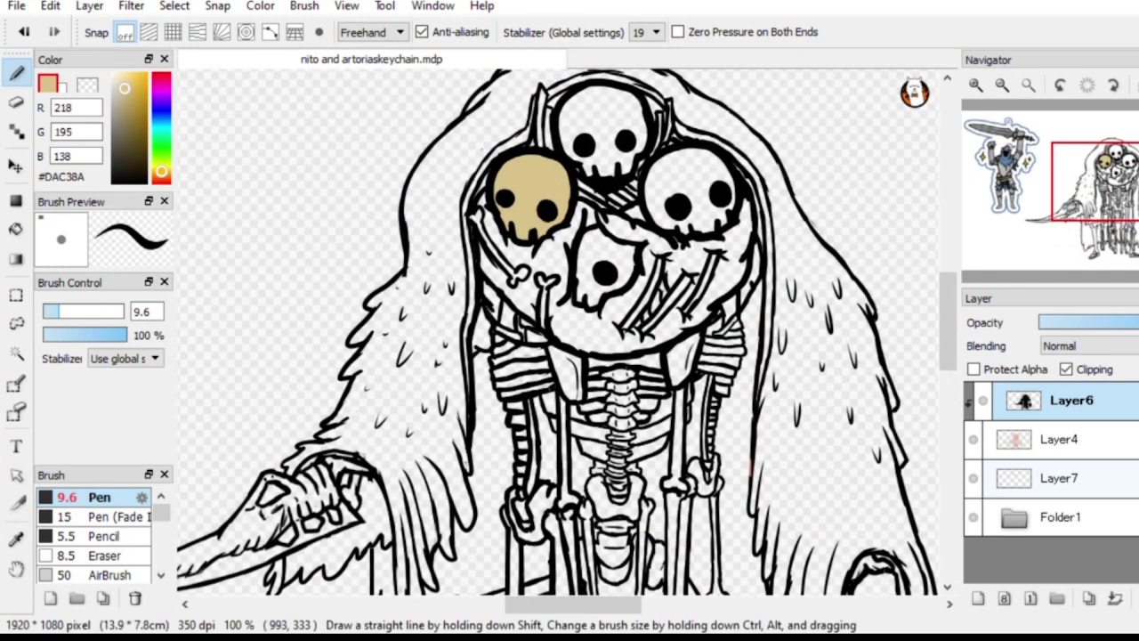
click(1077, 478)
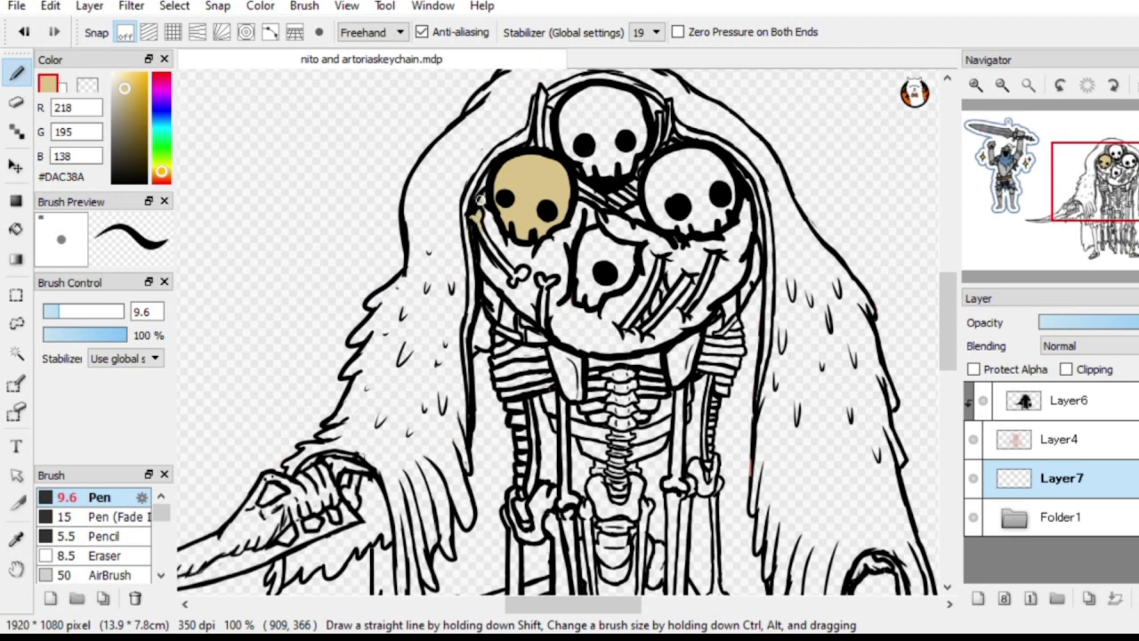
mouse_move(485, 197)
mouse_down()
mouse_move(499, 265)
mouse_move(490, 274)
mouse_move(485, 233)
mouse_move(516, 233)
mouse_move(494, 252)
mouse_move(488, 233)
mouse_move(492, 274)
mouse_move(481, 260)
mouse_move(518, 304)
mouse_up()
mouse_move(501, 251)
mouse_down()
mouse_move(546, 303)
mouse_move(527, 248)
mouse_move(524, 283)
mouse_move(498, 265)
mouse_move(538, 308)
mouse_up()
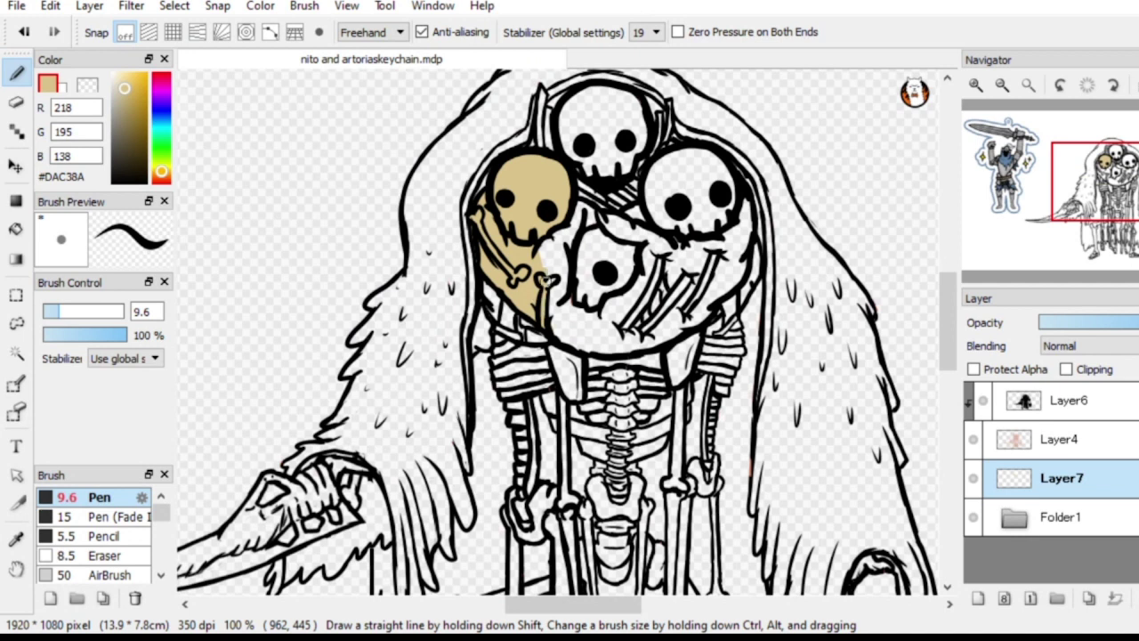
mouse_move(543, 267)
mouse_down()
mouse_move(557, 296)
mouse_move(567, 238)
mouse_move(550, 255)
mouse_move(545, 233)
mouse_move(574, 210)
mouse_move(626, 234)
mouse_up()
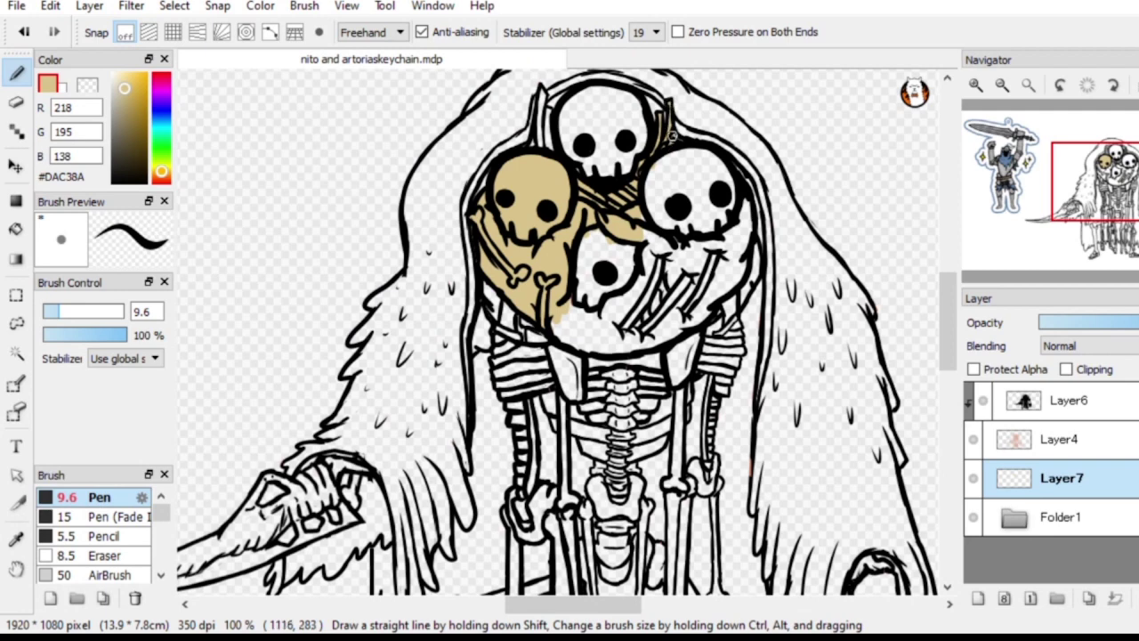
mouse_move(673, 136)
mouse_down()
mouse_move(666, 90)
mouse_move(614, 212)
mouse_up()
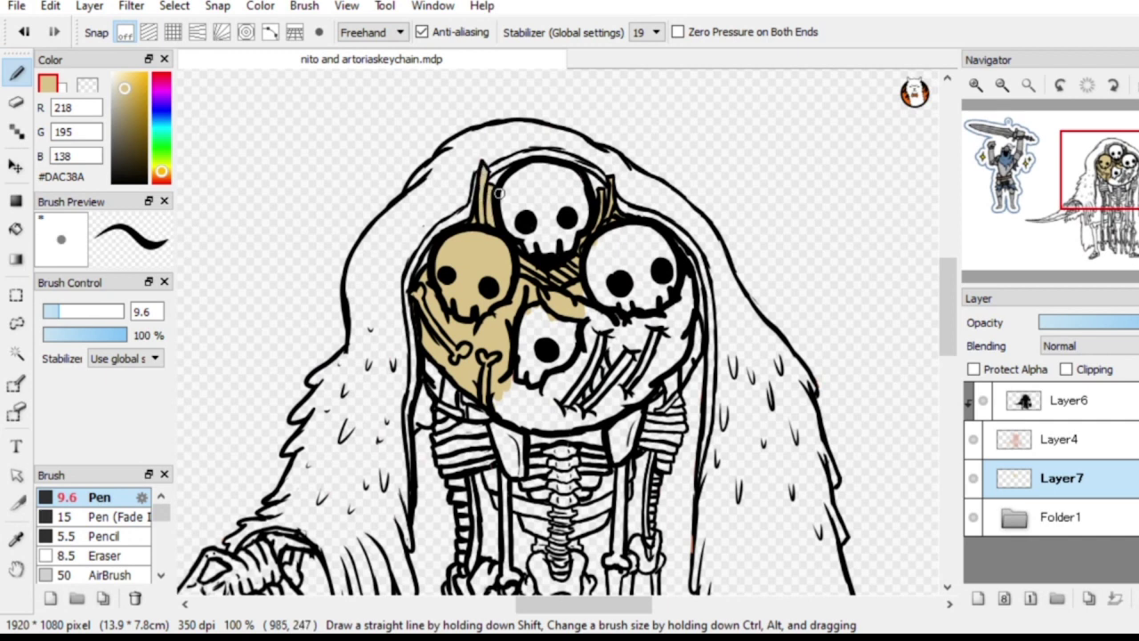
Paint the central broken skull tan on Layer7, and sample black from the outlines for touch-ups on Layer6
mouse_move(547, 329)
mouse_down()
mouse_move(527, 325)
mouse_move(533, 365)
mouse_move(531, 318)
mouse_up()
mouse_move(511, 382)
mouse_down()
mouse_move(544, 336)
mouse_move(569, 352)
mouse_move(580, 325)
mouse_up()
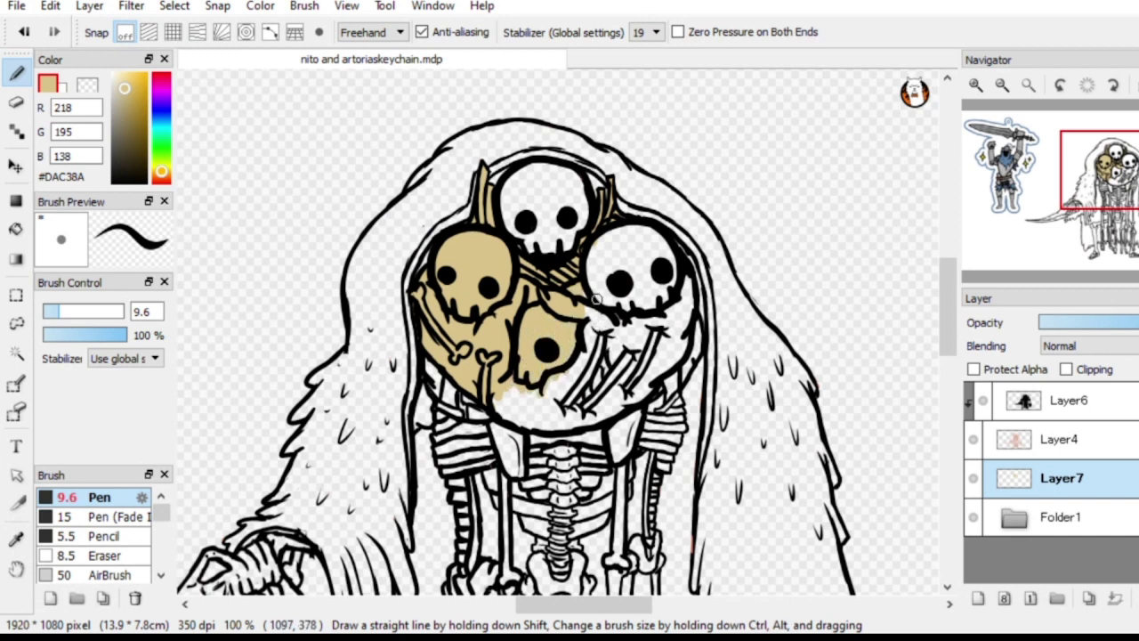
right_click(595, 304)
click(1070, 401)
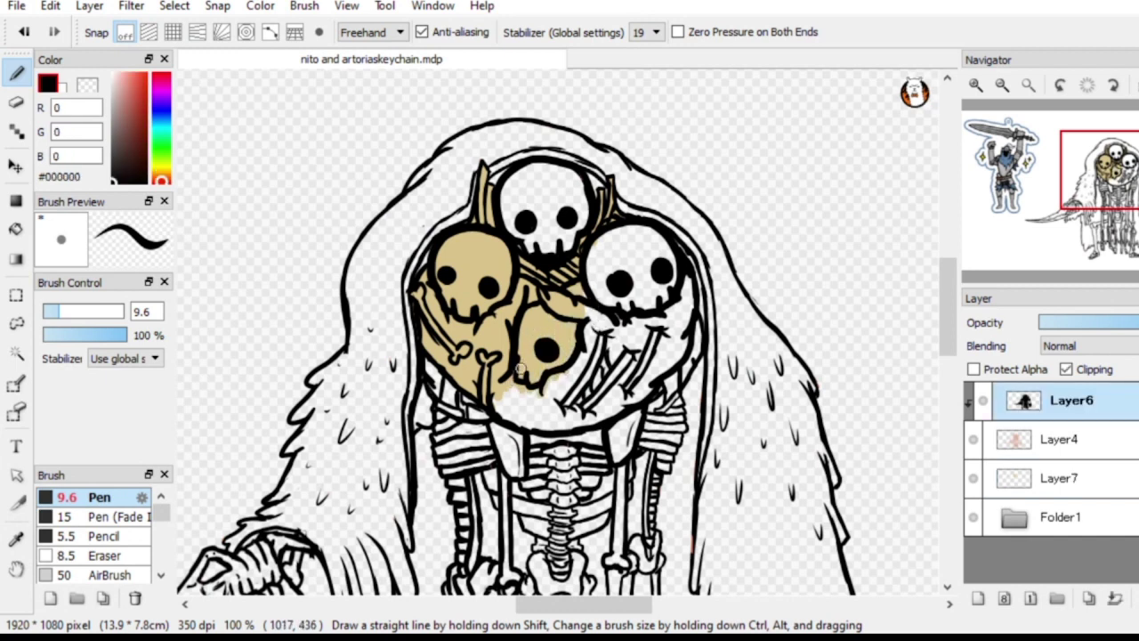
Resample the bone tan and paint the crossed bones below the right skull on Layer7
alt+click(560, 347)
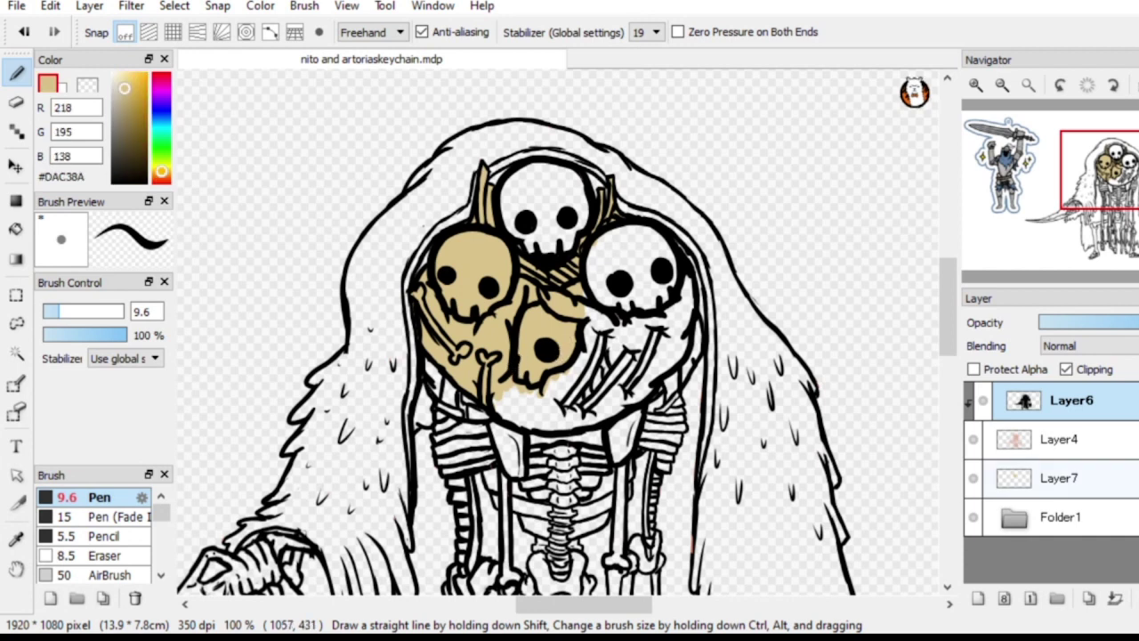
key(ctrl+Down)
key(ctrl+Down)
mouse_move(602, 291)
mouse_down()
mouse_move(599, 373)
mouse_move(623, 295)
mouse_move(629, 305)
mouse_move(585, 407)
mouse_move(592, 391)
mouse_move(572, 408)
mouse_move(617, 360)
mouse_move(643, 353)
mouse_move(617, 396)
mouse_move(649, 391)
mouse_move(629, 401)
mouse_move(669, 338)
mouse_move(648, 382)
mouse_move(687, 326)
mouse_up()
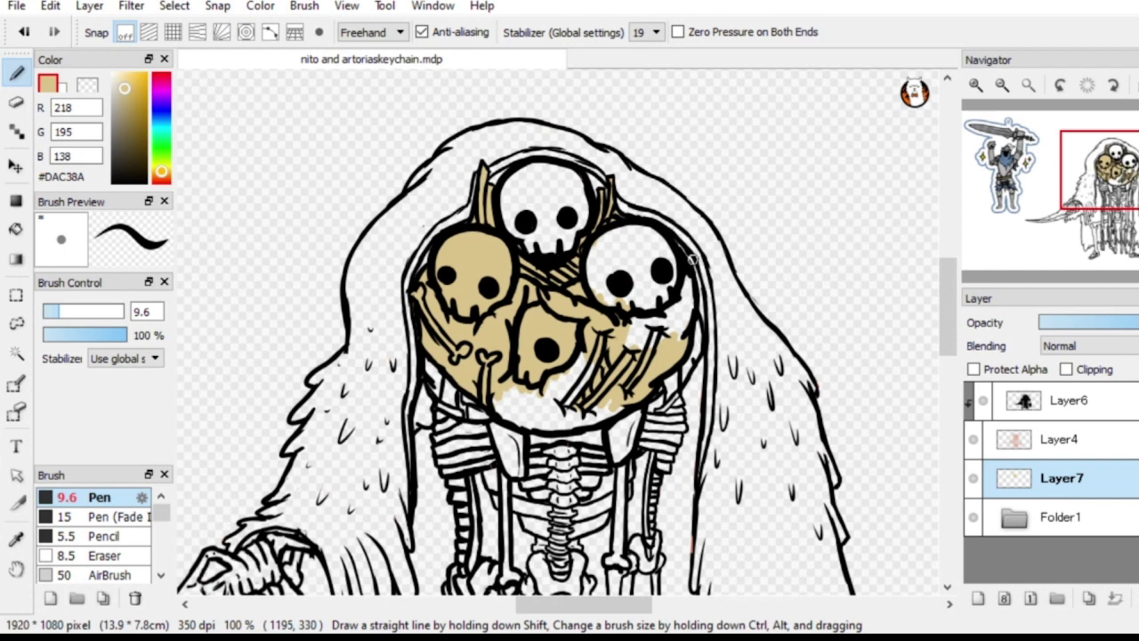
drag(692, 259, 596, 81)
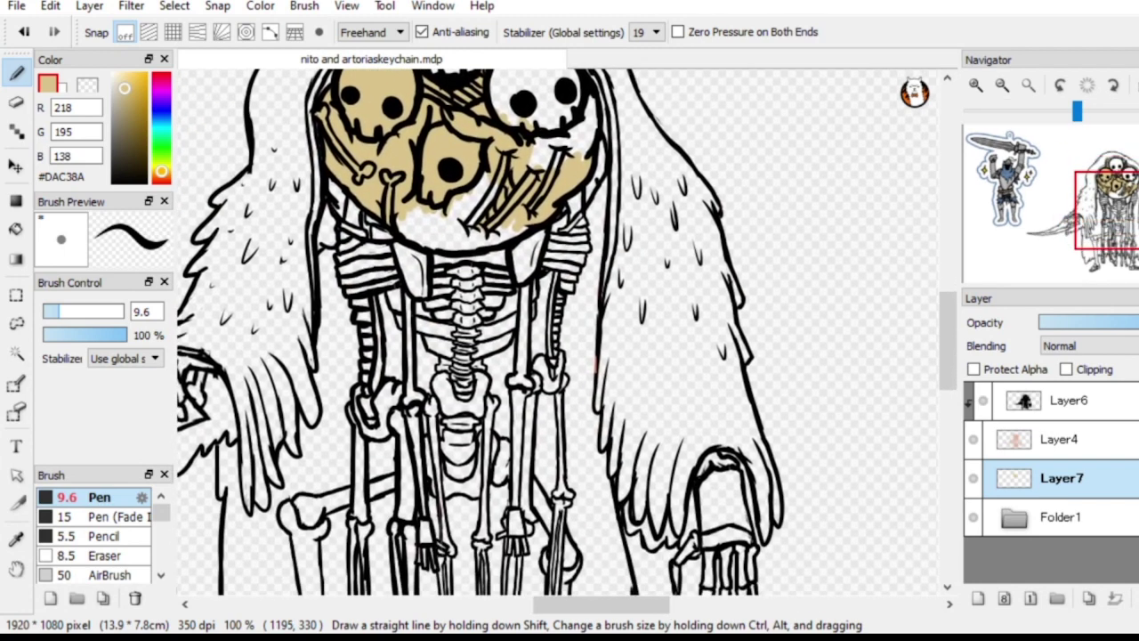
Sample black and touch up the cloak's right inner edge across Layer6 and Layer4, undoing the stray stroke
click(1070, 400)
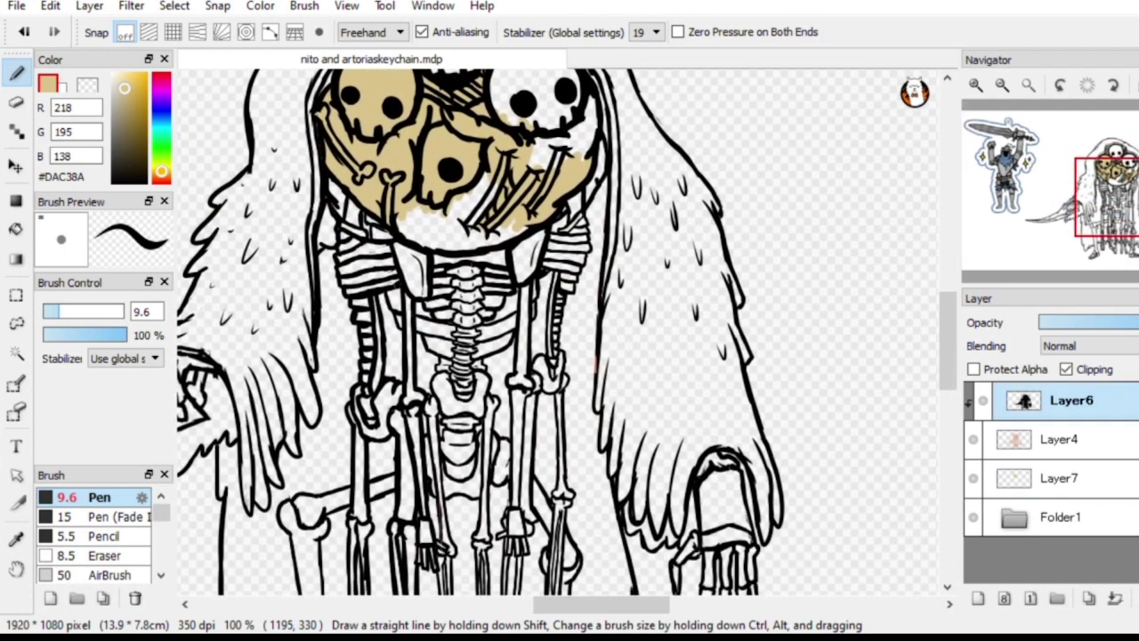
right_click(527, 369)
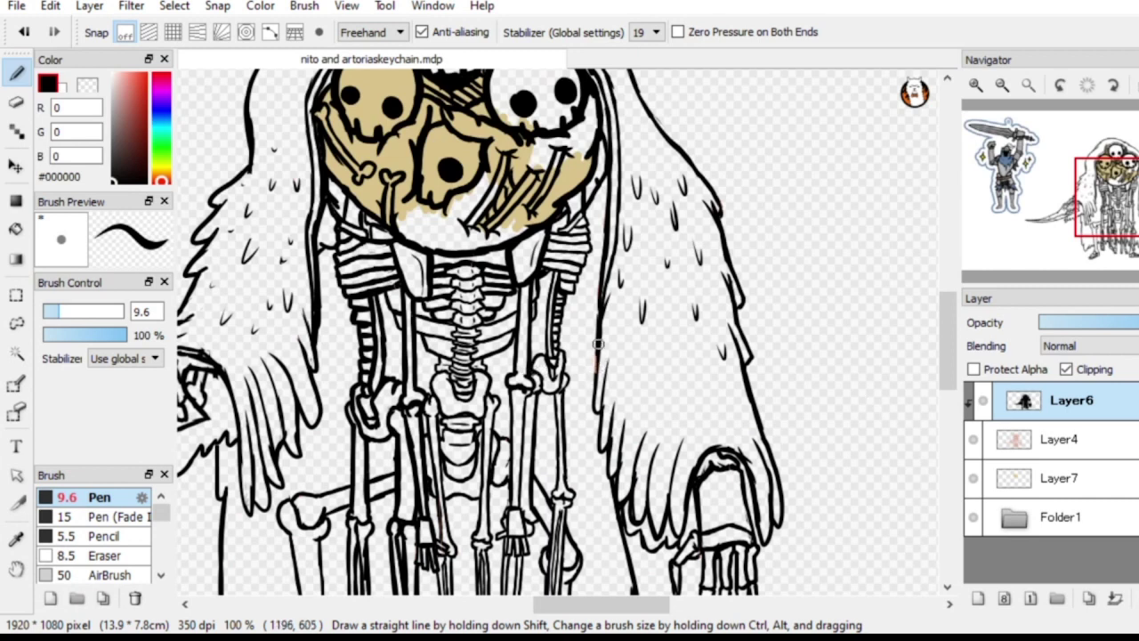
click(1059, 439)
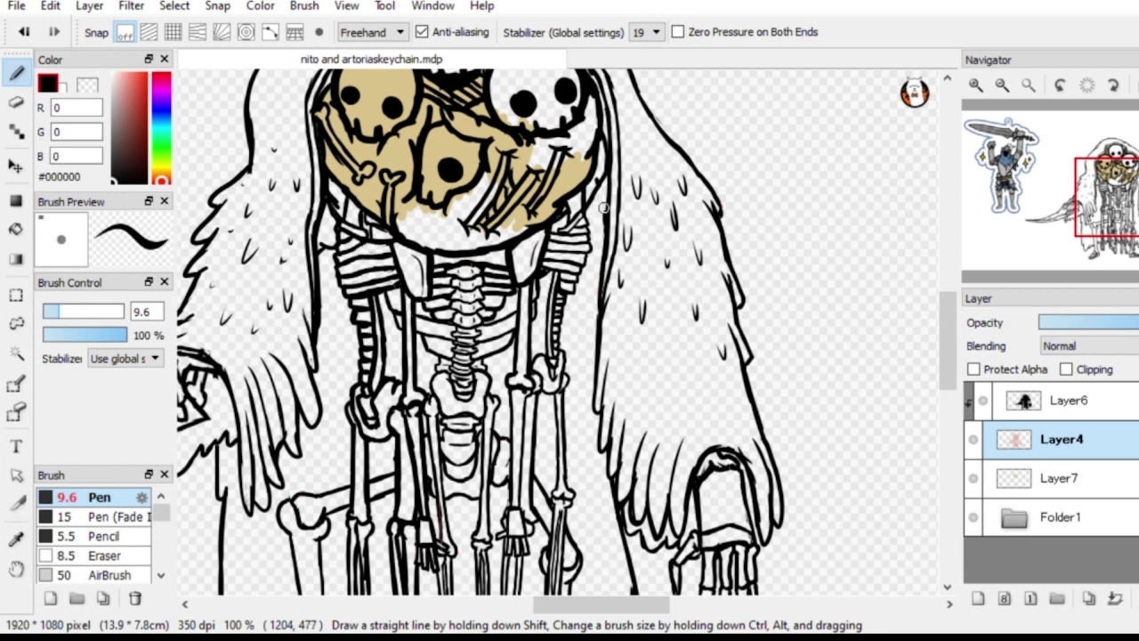
click(25, 31)
click(1068, 400)
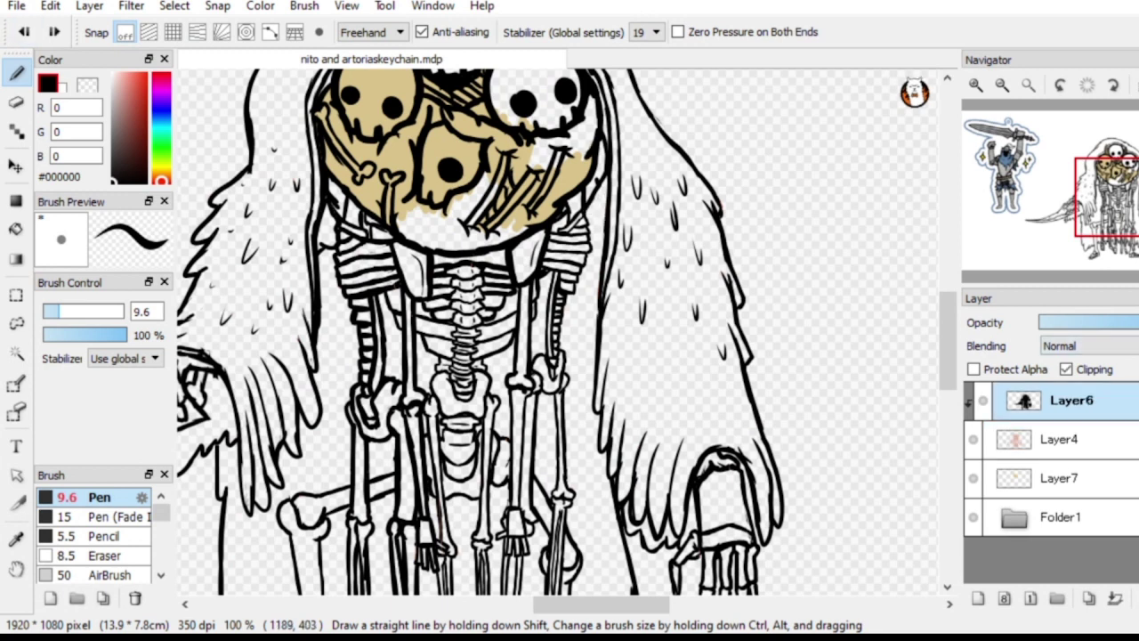
key(alt+bracketleft)
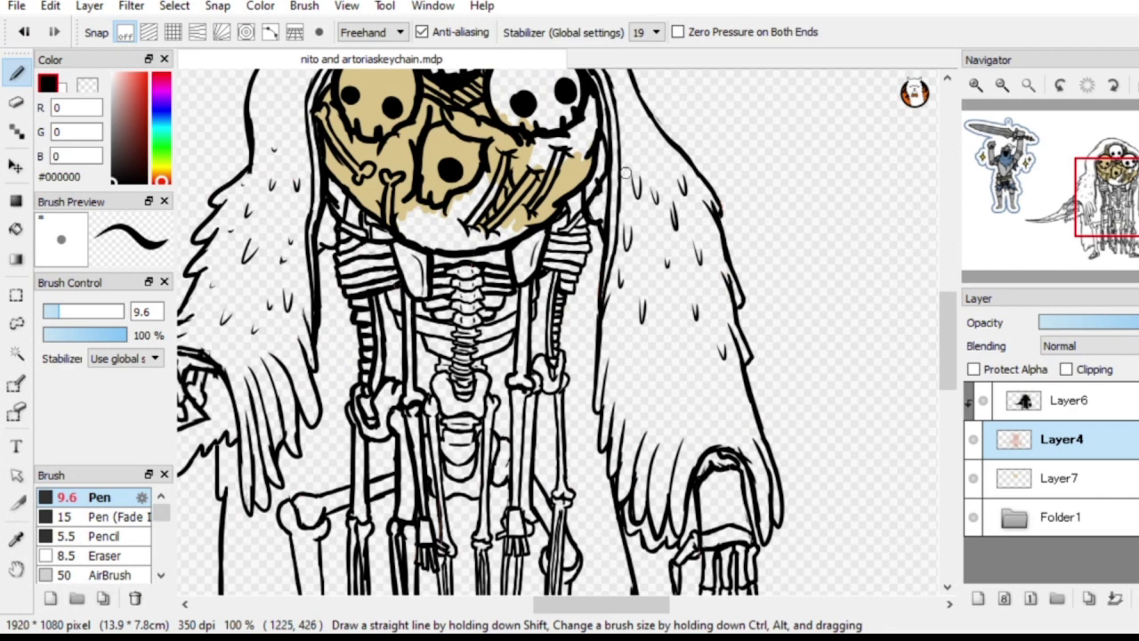
Resample the tan and fill the unpainted bones under the right skull and the skull's lower part on Layer7
drag(1131, 195, 1119, 183)
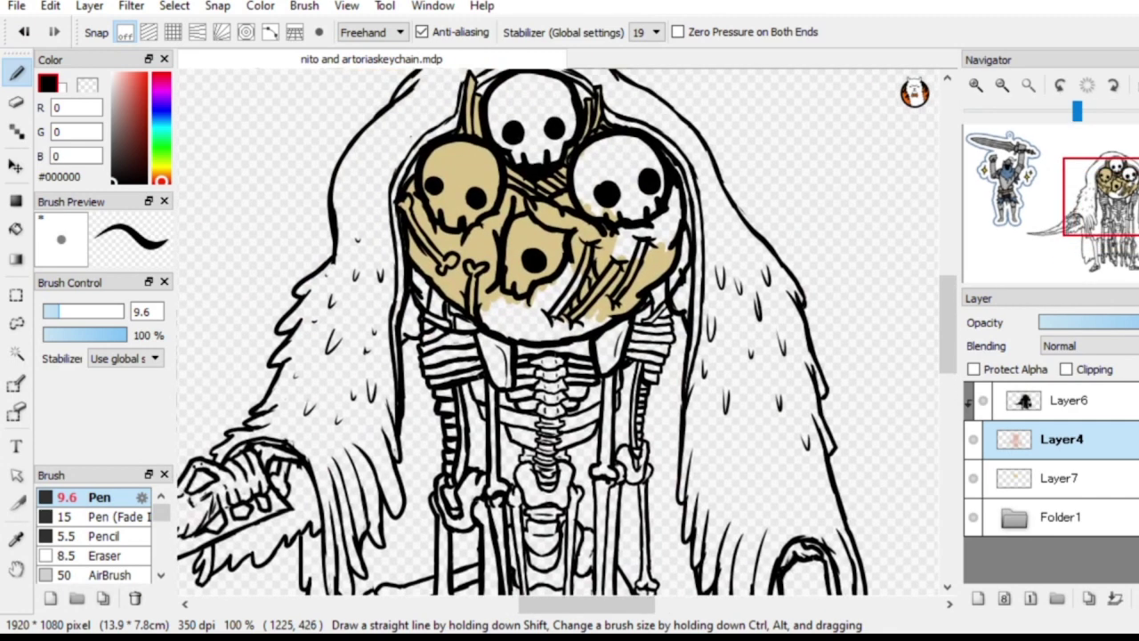
alt+click(648, 270)
click(1061, 478)
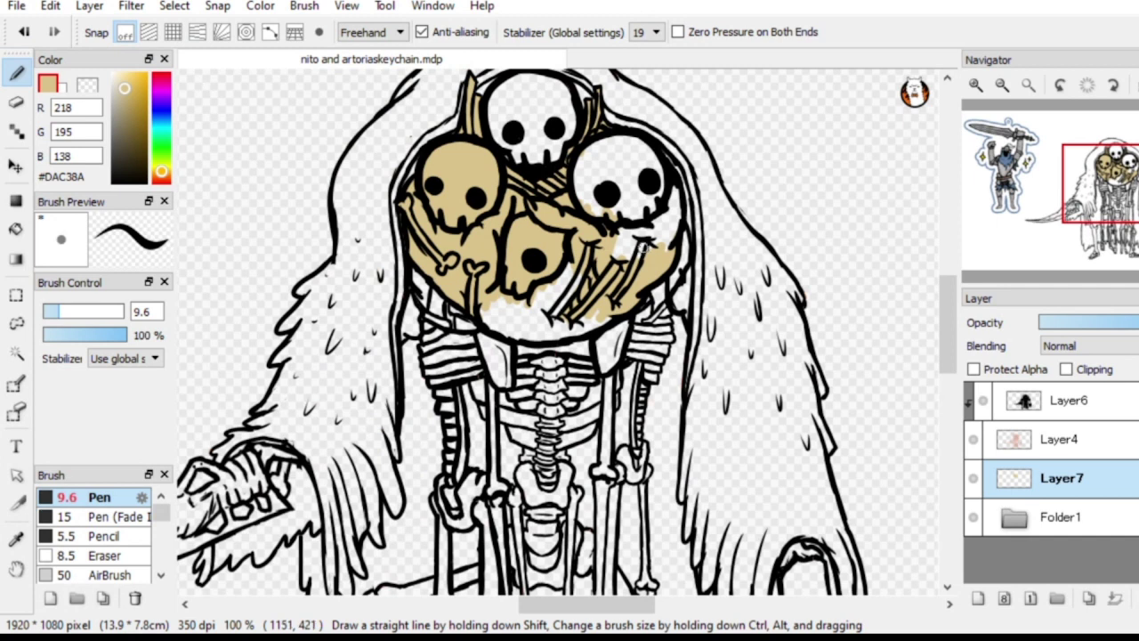
mouse_move(642, 243)
mouse_down()
mouse_move(652, 205)
mouse_move(613, 278)
mouse_move(630, 185)
mouse_move(619, 195)
mouse_move(618, 229)
mouse_move(655, 168)
mouse_move(646, 273)
mouse_move(675, 203)
mouse_up()
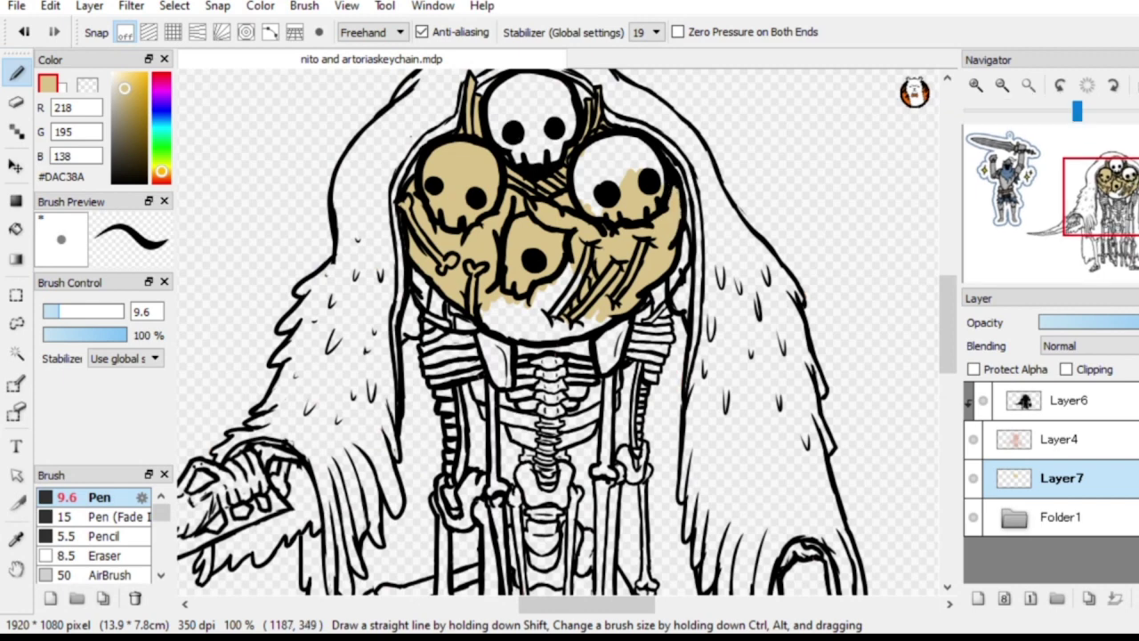
Paint the top skull solid tan and finish filling the right skull on Layer7
drag(1120, 182, 1114, 166)
mouse_move(540, 261)
mouse_down()
mouse_move(550, 278)
mouse_move(537, 257)
mouse_up()
mouse_move(532, 206)
mouse_down()
mouse_move(557, 227)
mouse_move(574, 293)
mouse_move(597, 219)
mouse_move(603, 276)
mouse_move(606, 260)
mouse_move(570, 252)
mouse_move(584, 232)
mouse_move(570, 200)
mouse_move(552, 230)
mouse_move(554, 197)
mouse_move(578, 192)
mouse_move(609, 228)
mouse_up()
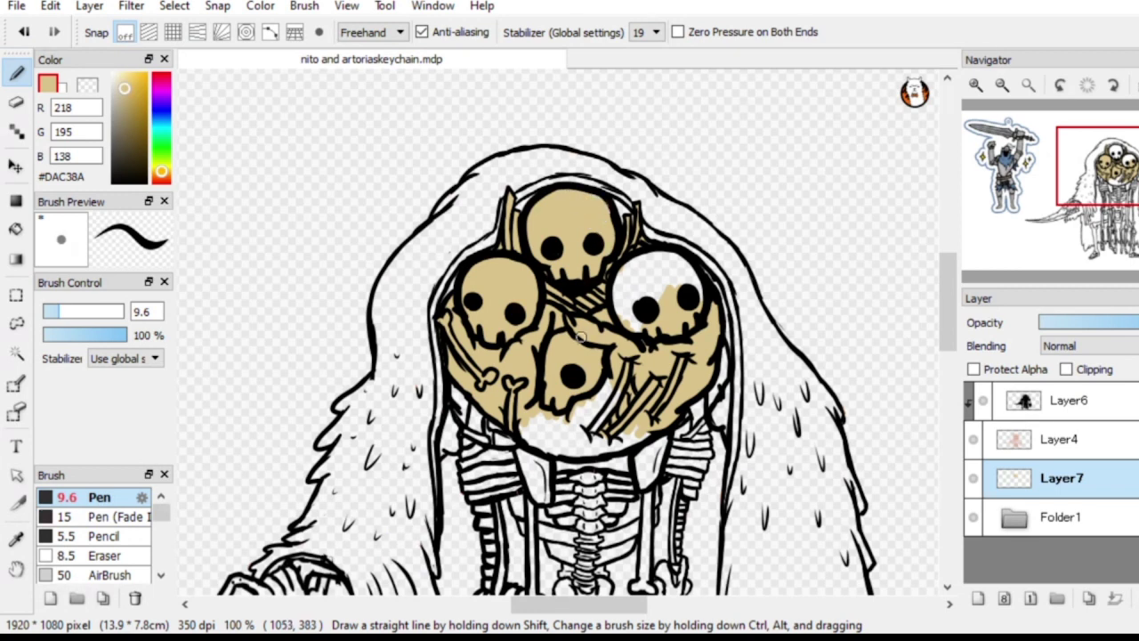
mouse_move(631, 295)
mouse_down()
mouse_move(613, 324)
mouse_move(620, 275)
mouse_move(632, 276)
mouse_move(631, 333)
mouse_move(663, 267)
mouse_move(666, 296)
mouse_move(640, 280)
mouse_move(639, 258)
mouse_move(675, 292)
mouse_move(664, 262)
mouse_move(694, 303)
mouse_move(693, 273)
mouse_up()
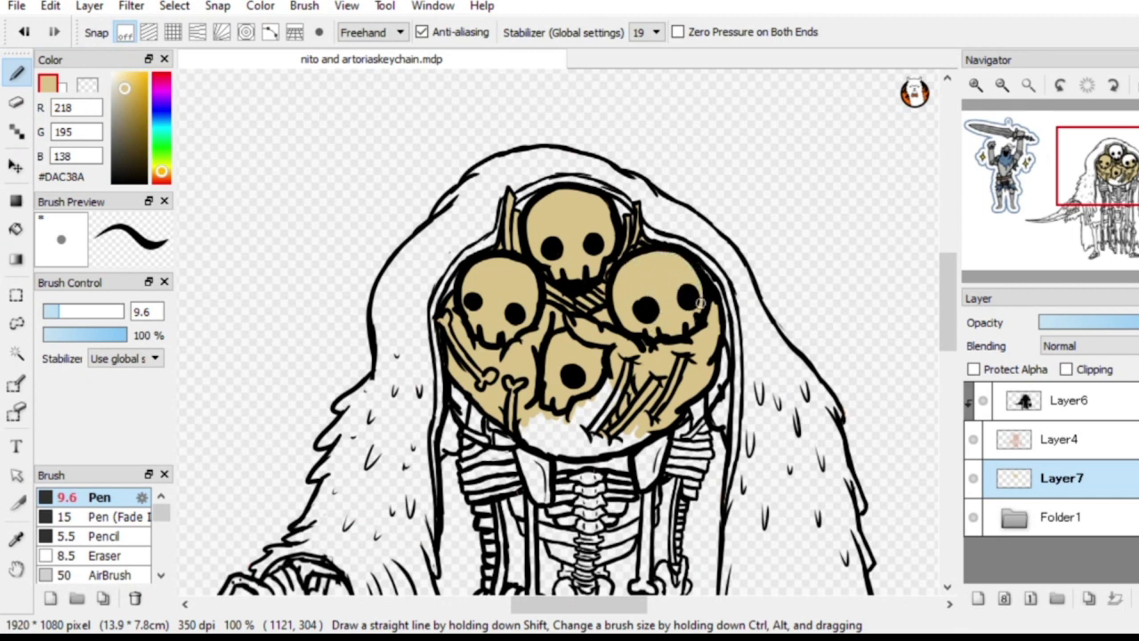
Fill the base of the skull mass and the left shoulder bones tan, and sample black for line touch-ups on Layer6
mouse_move(540, 393)
mouse_down()
mouse_move(527, 418)
mouse_move(545, 450)
mouse_move(569, 422)
mouse_move(557, 413)
mouse_move(575, 415)
mouse_move(618, 373)
mouse_move(610, 405)
mouse_move(579, 433)
mouse_move(643, 438)
mouse_up()
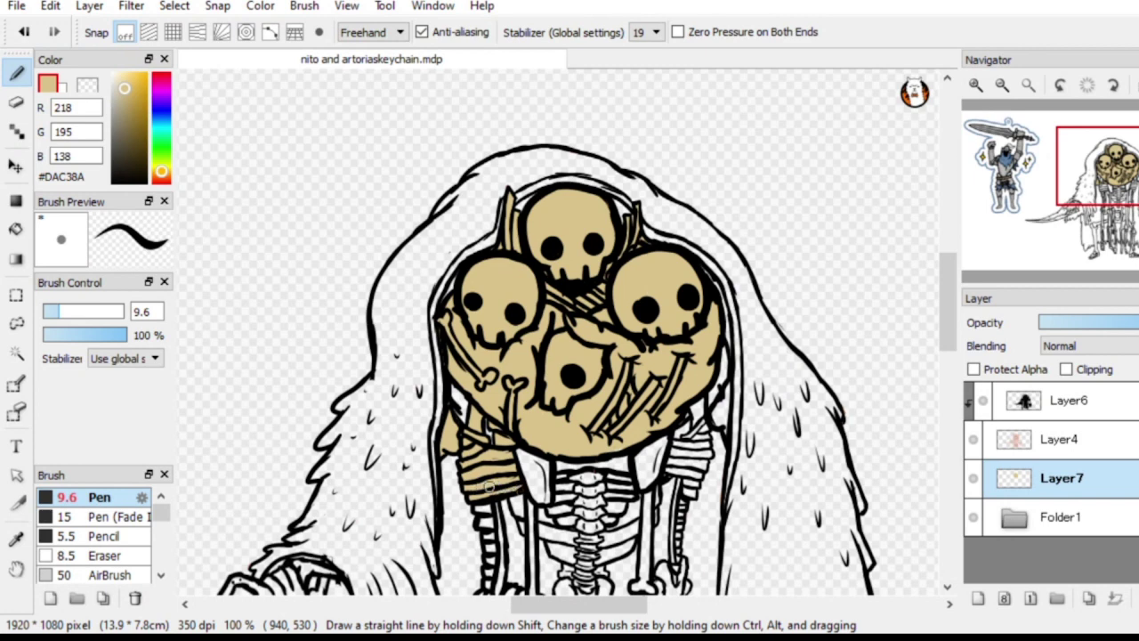
right_click(523, 482)
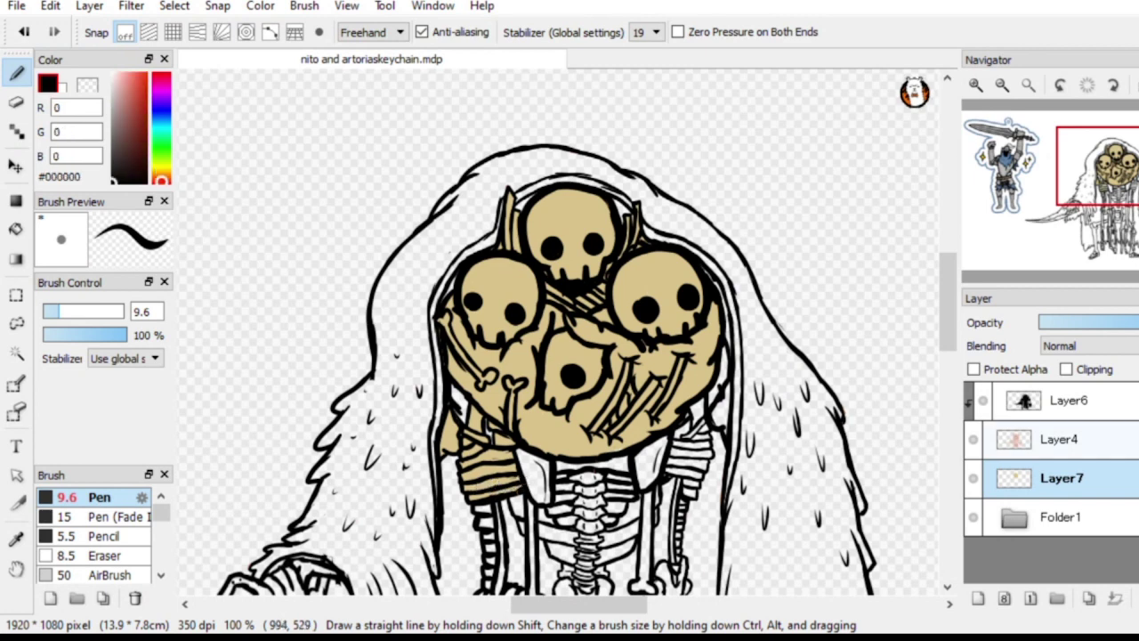
click(1068, 401)
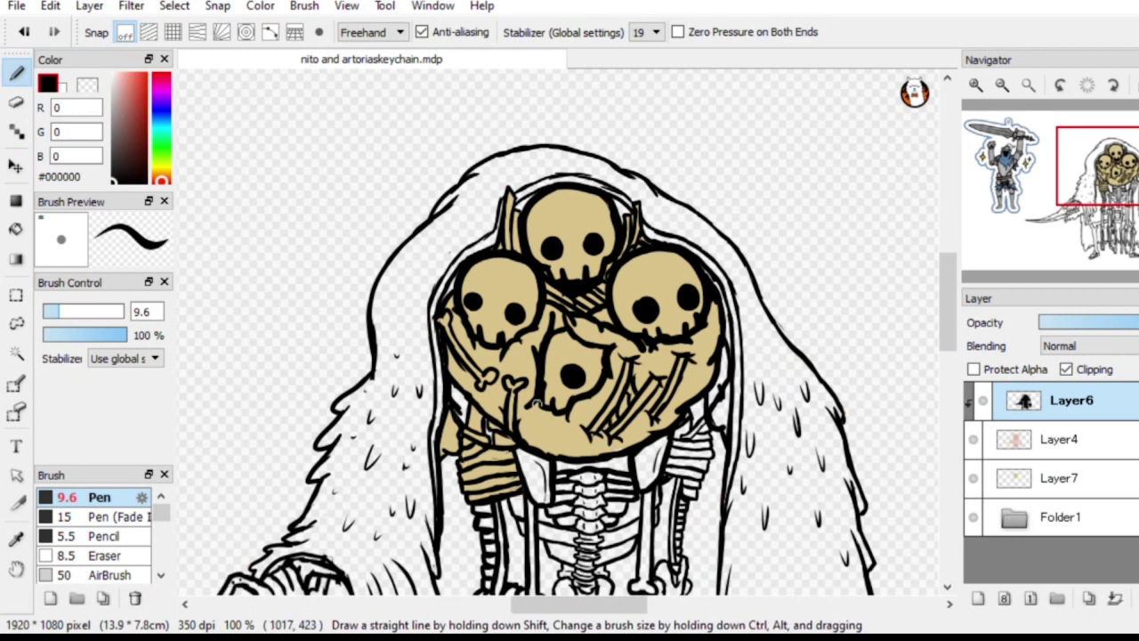
Resample the tan and paint the ribbed left upper arm and its elbow joint on Layer7
alt+click(495, 454)
key(ctrl+Down)
key(ctrl+Down)
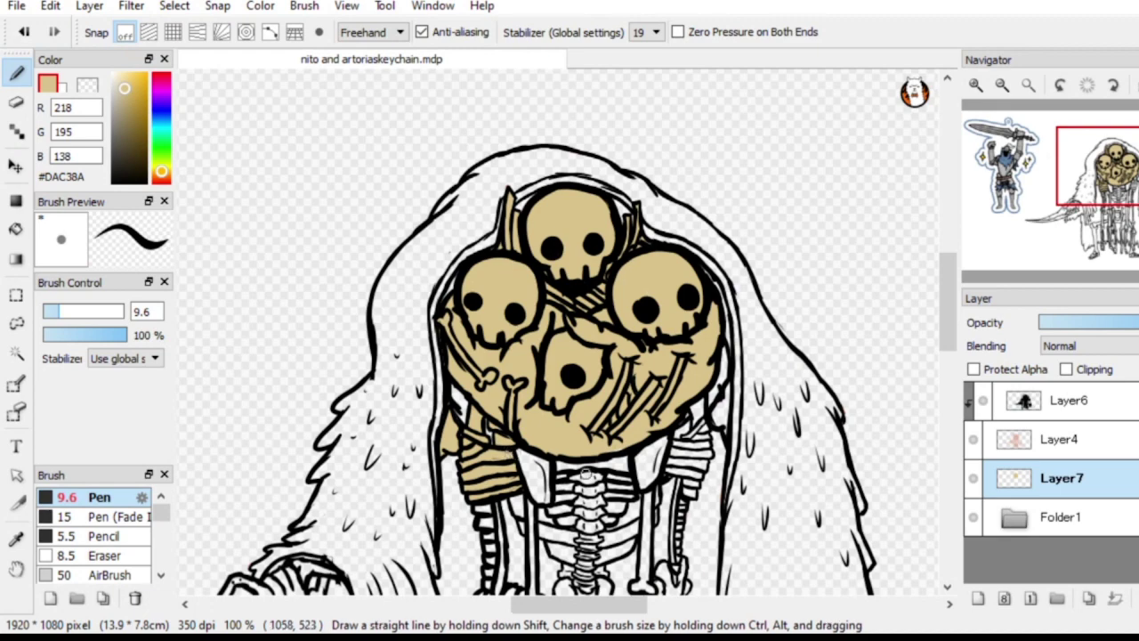
drag(1114, 183, 1118, 209)
click(976, 84)
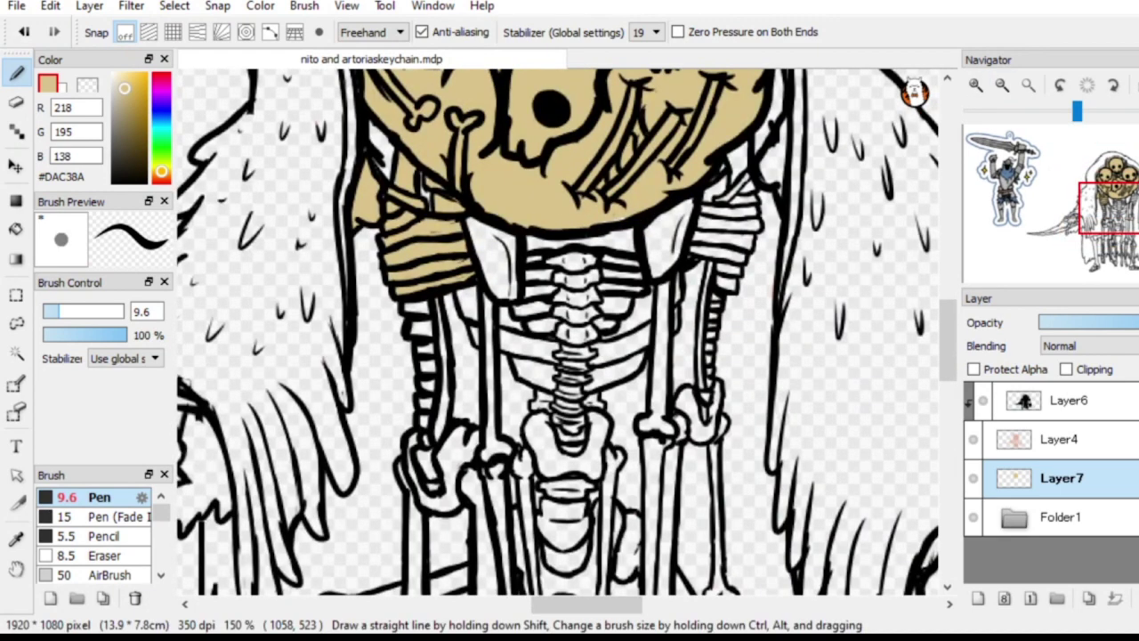
mouse_move(412, 299)
mouse_down()
mouse_move(430, 353)
mouse_move(416, 335)
mouse_move(419, 300)
mouse_move(450, 315)
mouse_up()
mouse_move(436, 289)
mouse_down()
mouse_move(439, 321)
mouse_move(435, 304)
mouse_up()
mouse_move(445, 357)
mouse_down()
mouse_move(438, 433)
mouse_move(444, 412)
mouse_up()
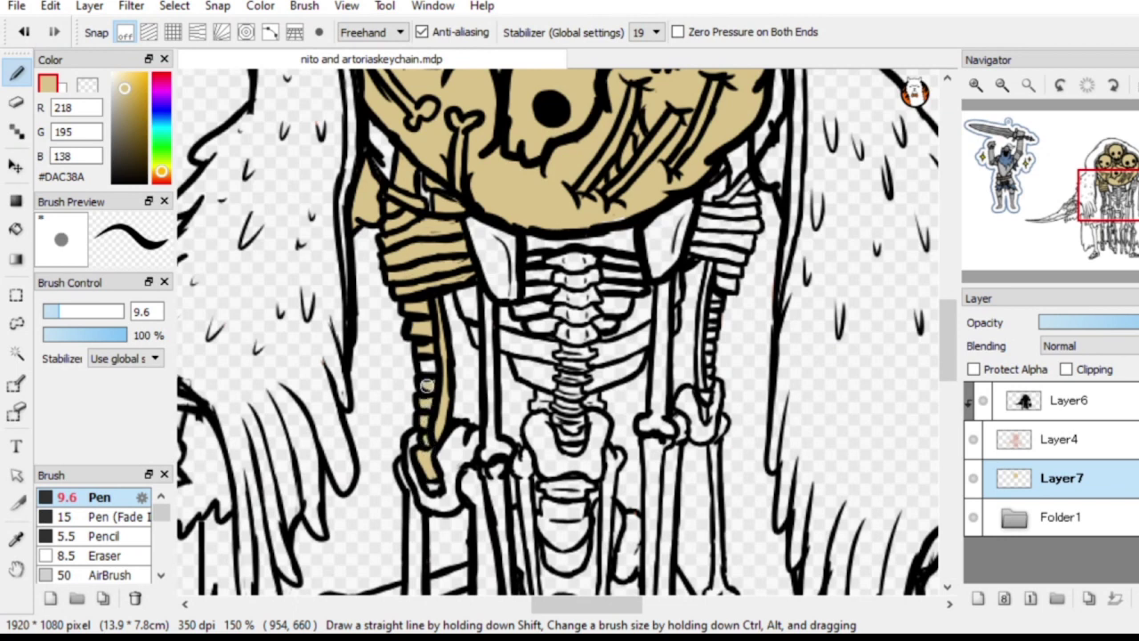
drag(426, 382, 426, 367)
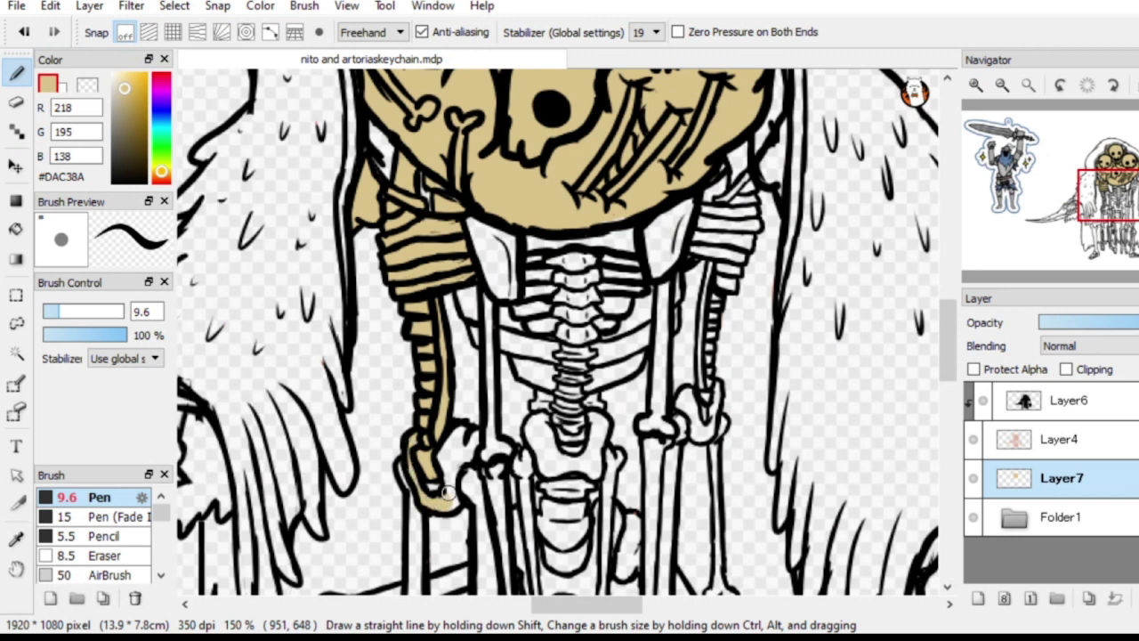
mouse_move(455, 501)
mouse_down()
mouse_move(441, 473)
mouse_move(452, 495)
mouse_move(459, 429)
mouse_move(462, 439)
mouse_up()
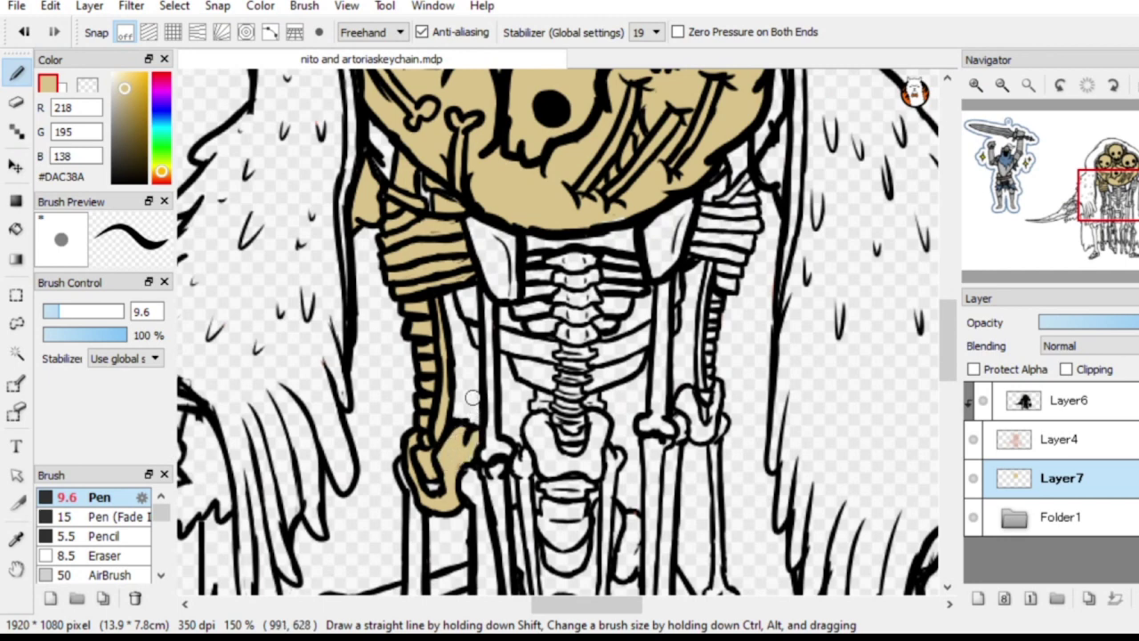
Paint the small bones above the left shoulder, the outer left rib and the long inner left arm bone tan
drag(477, 417, 448, 506)
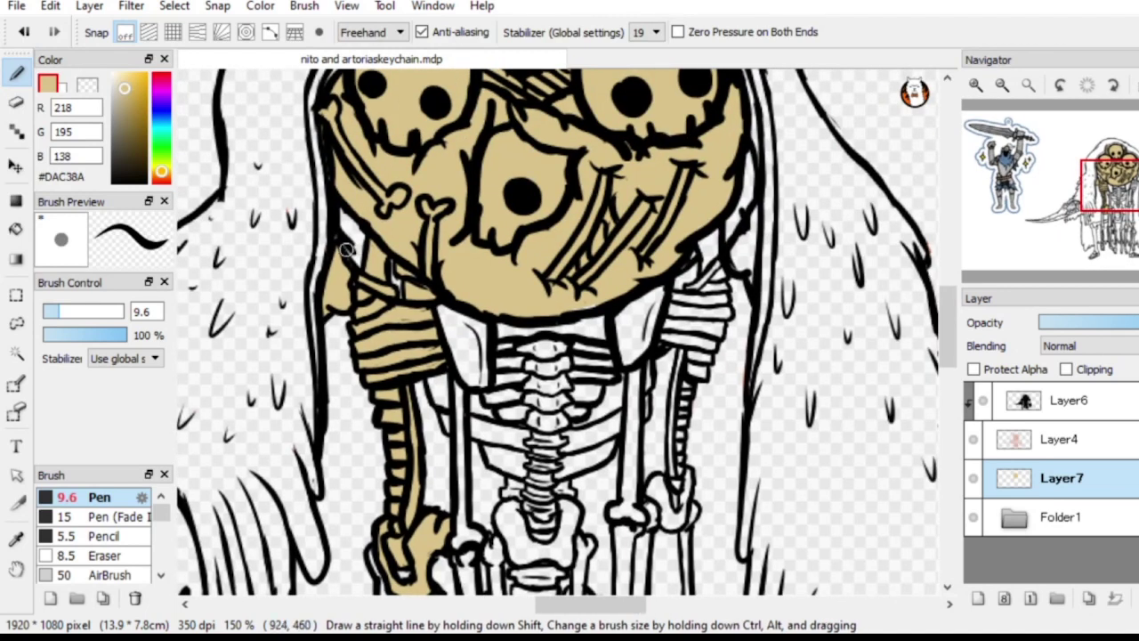
drag(343, 220, 399, 294)
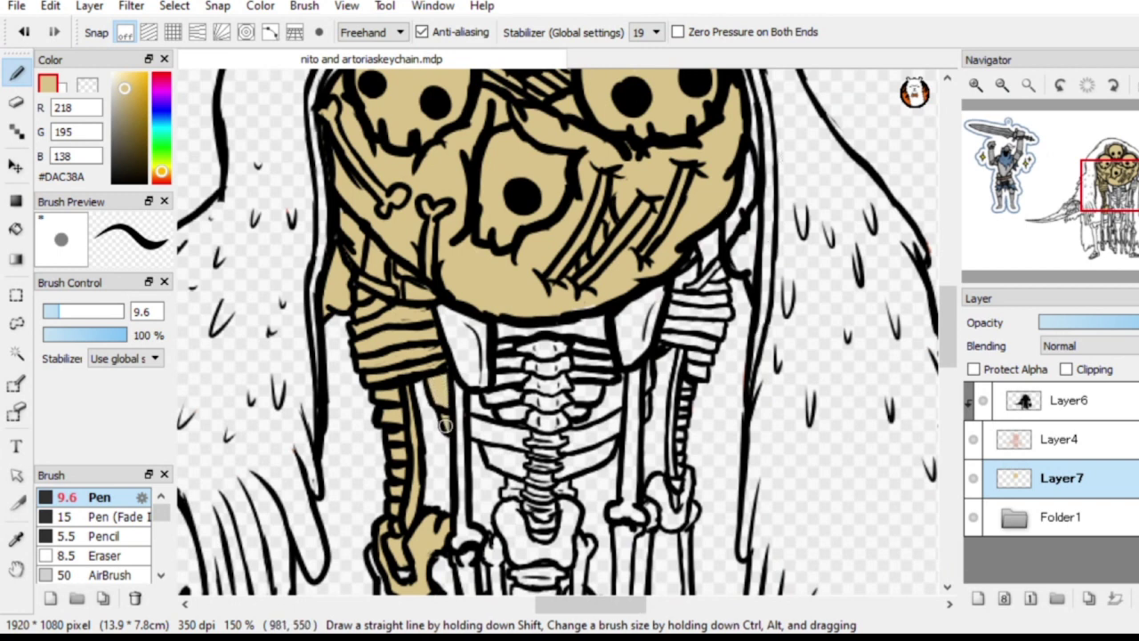
mouse_move(446, 425)
mouse_down()
mouse_move(459, 385)
mouse_move(456, 520)
mouse_up()
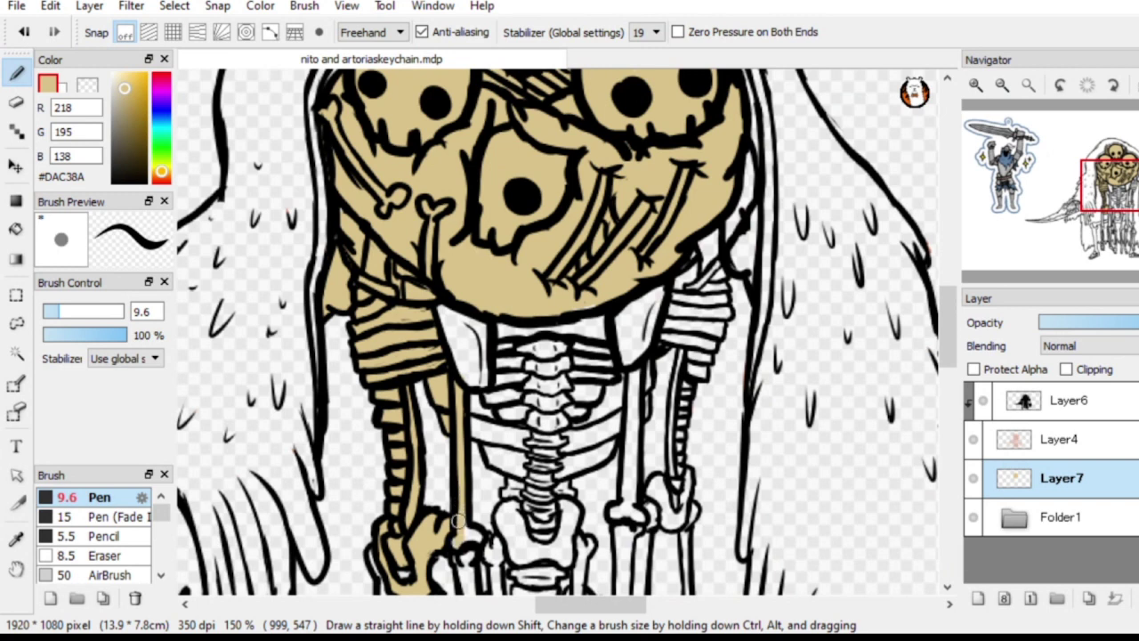
Paint both collar plates, the upper spine and ribs, and the long inner right arm bone tan on Layer7
mouse_move(443, 316)
mouse_down()
mouse_move(456, 354)
mouse_move(467, 311)
mouse_move(483, 326)
mouse_move(505, 405)
mouse_move(486, 383)
mouse_move(486, 394)
mouse_move(509, 402)
mouse_move(513, 418)
mouse_move(529, 415)
mouse_move(542, 374)
mouse_move(528, 402)
mouse_move(517, 357)
mouse_move(501, 375)
mouse_move(503, 348)
mouse_move(608, 352)
mouse_move(613, 363)
mouse_move(576, 358)
mouse_move(583, 365)
mouse_move(550, 383)
mouse_move(554, 370)
mouse_move(532, 414)
mouse_move(551, 424)
mouse_move(583, 409)
mouse_move(564, 379)
mouse_move(555, 392)
mouse_move(587, 394)
mouse_up()
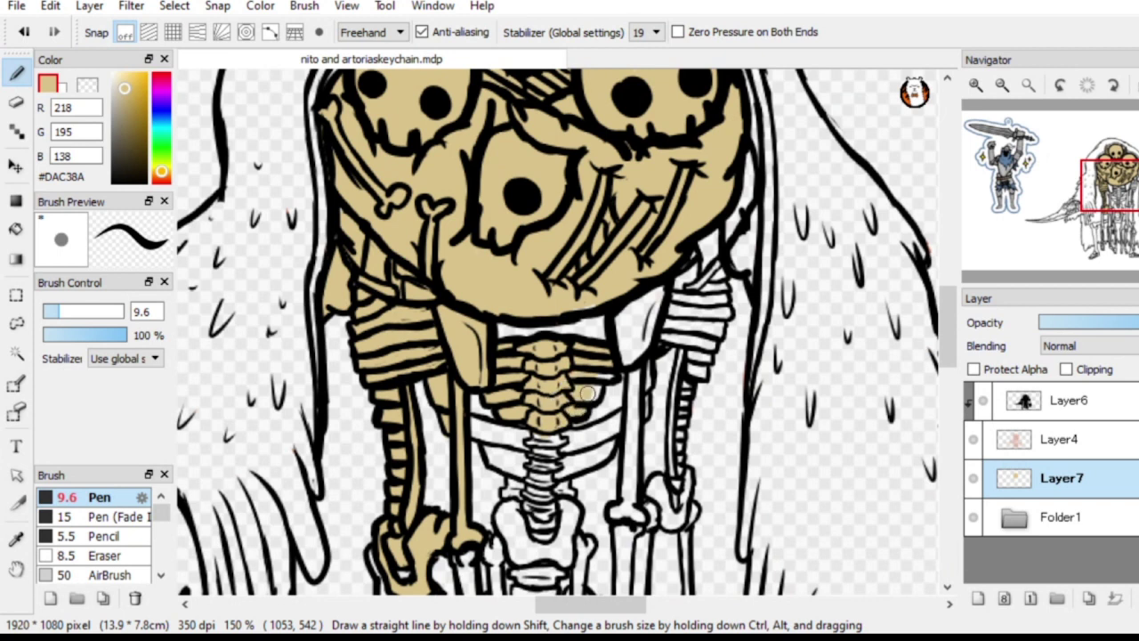
mouse_move(620, 320)
mouse_down()
mouse_move(621, 354)
mouse_move(615, 310)
mouse_move(574, 309)
mouse_move(635, 316)
mouse_move(628, 303)
mouse_move(622, 366)
mouse_move(634, 322)
mouse_up()
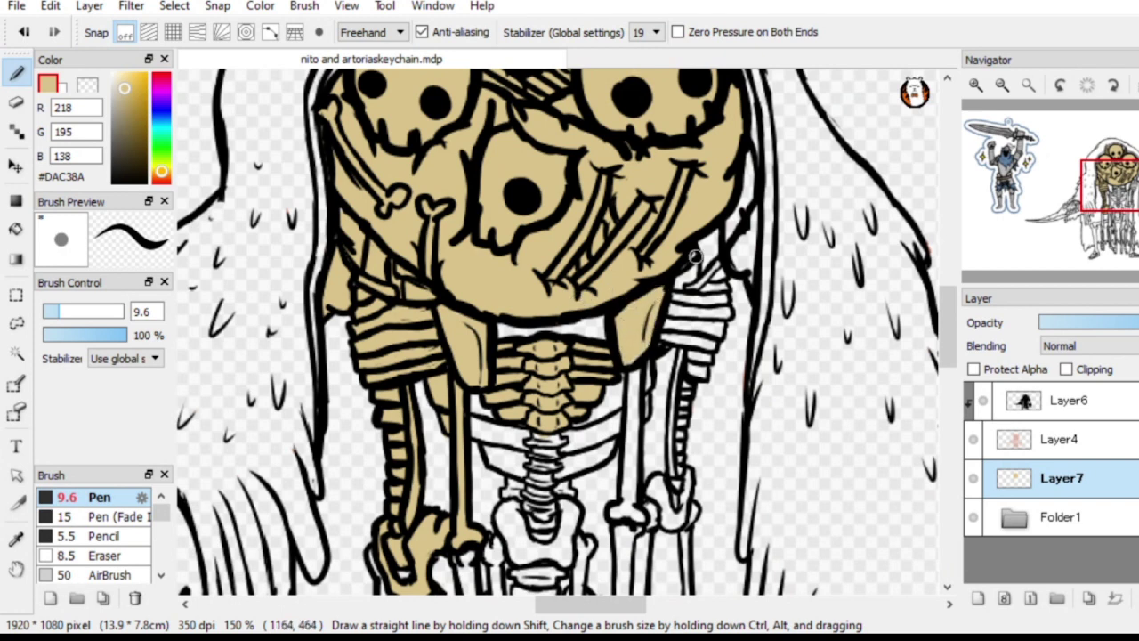
mouse_move(632, 367)
mouse_down()
mouse_move(626, 496)
mouse_move(632, 483)
mouse_move(625, 510)
mouse_move(614, 509)
mouse_move(630, 492)
mouse_up()
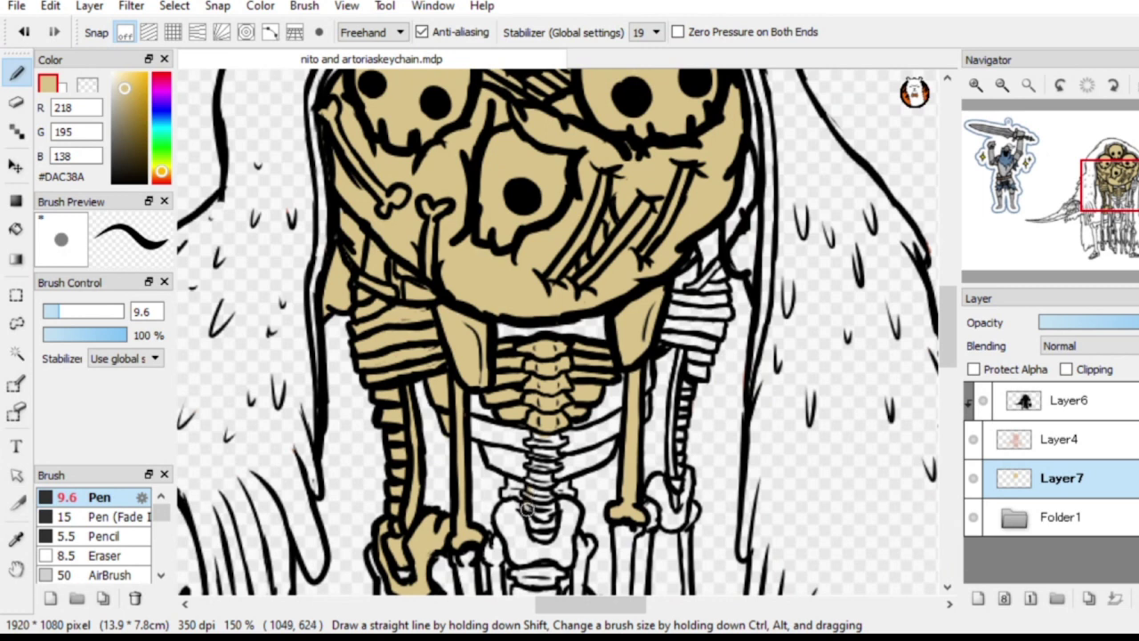
Paint the lower spine and the lower left ribs tan on Layer7
drag(544, 514, 540, 517)
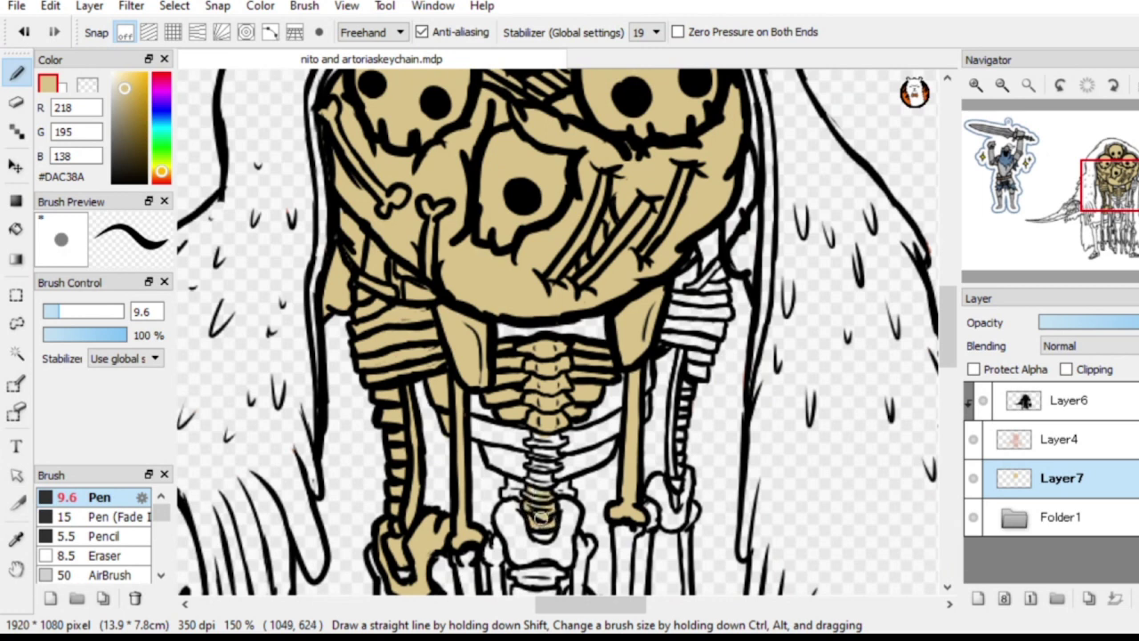
mouse_move(531, 474)
mouse_down()
mouse_move(548, 450)
mouse_move(556, 496)
mouse_move(561, 483)
mouse_move(568, 493)
mouse_move(547, 464)
mouse_up()
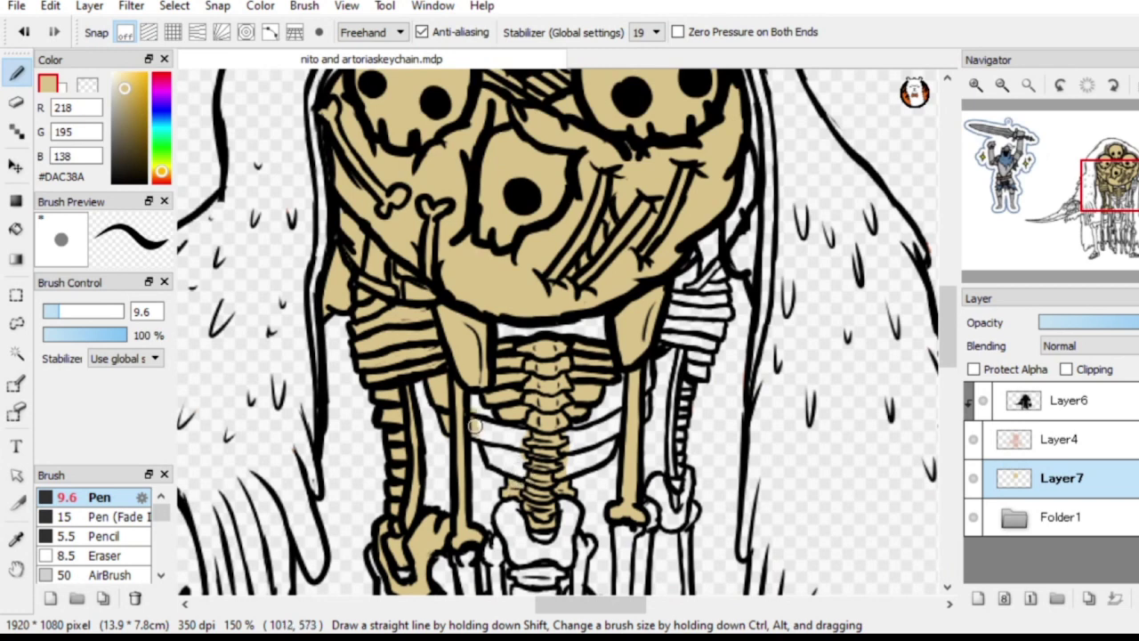
mouse_move(476, 426)
mouse_down()
mouse_move(512, 452)
mouse_move(514, 427)
mouse_move(525, 428)
mouse_move(520, 457)
mouse_move(493, 453)
mouse_up()
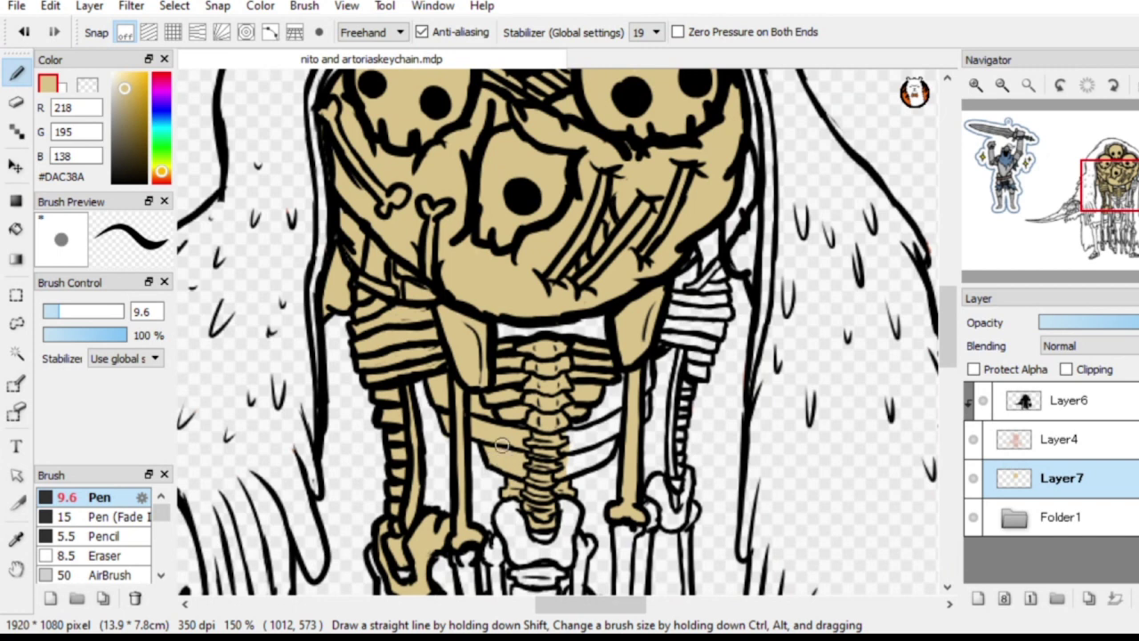
Toggle Layer6's clipping off and on to examine its black painting against the line art across the whole figure
click(1071, 400)
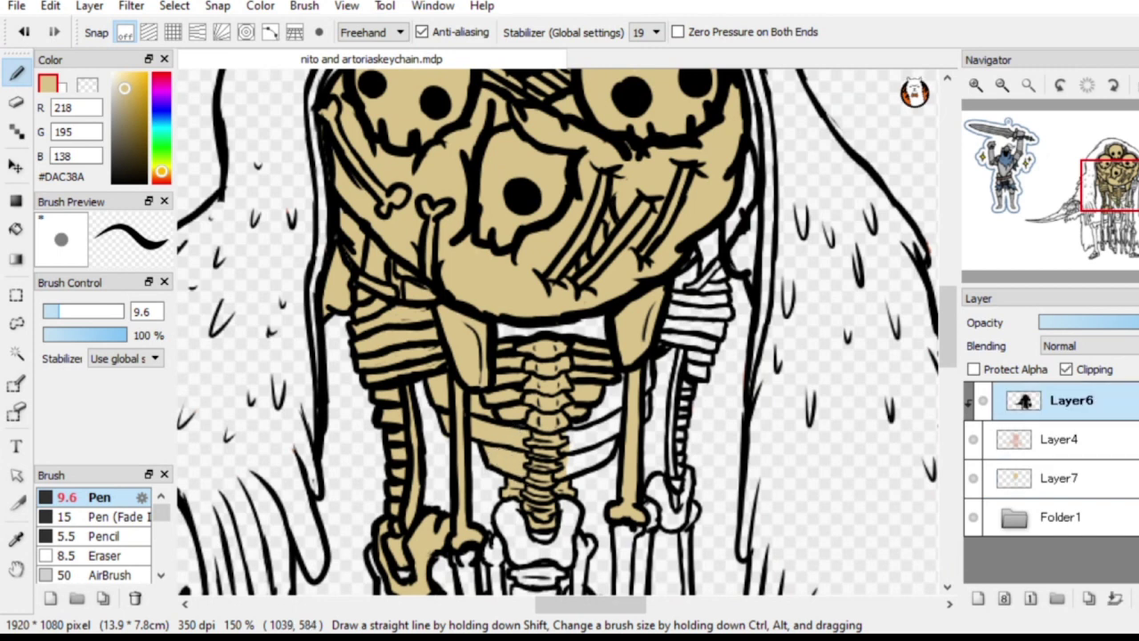
right_click(638, 459)
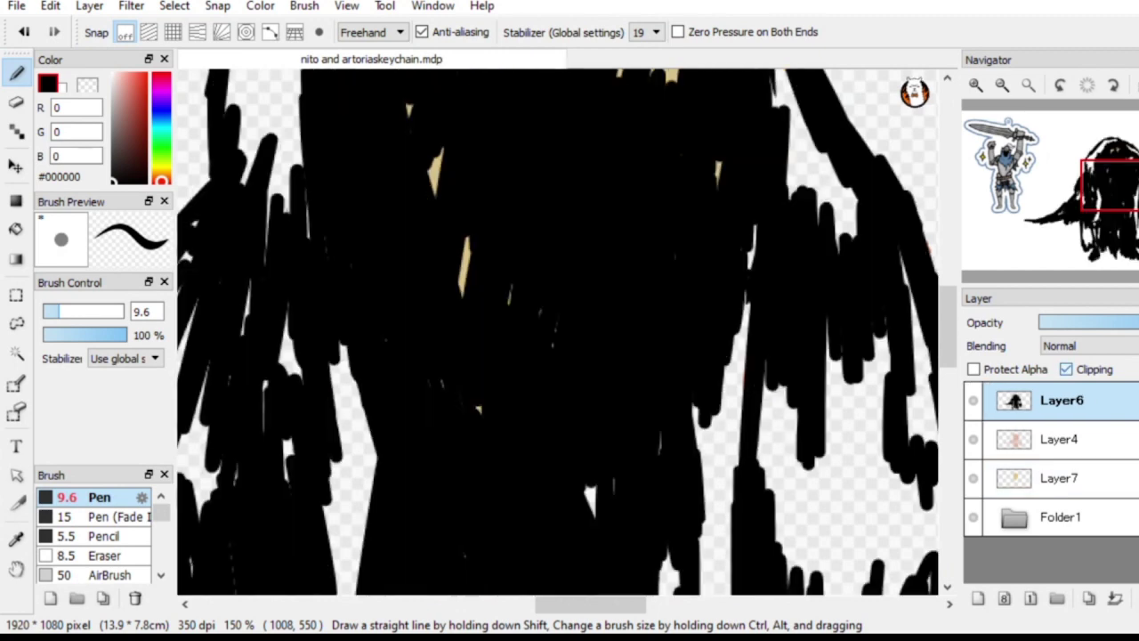
click(1002, 84)
click(1003, 85)
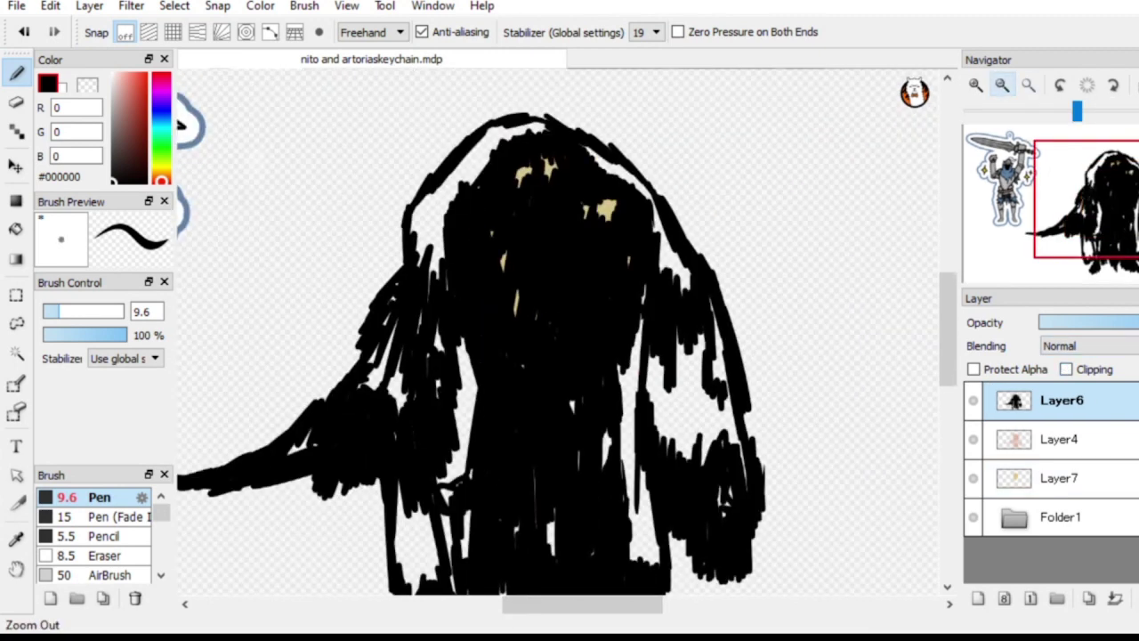
click(1067, 369)
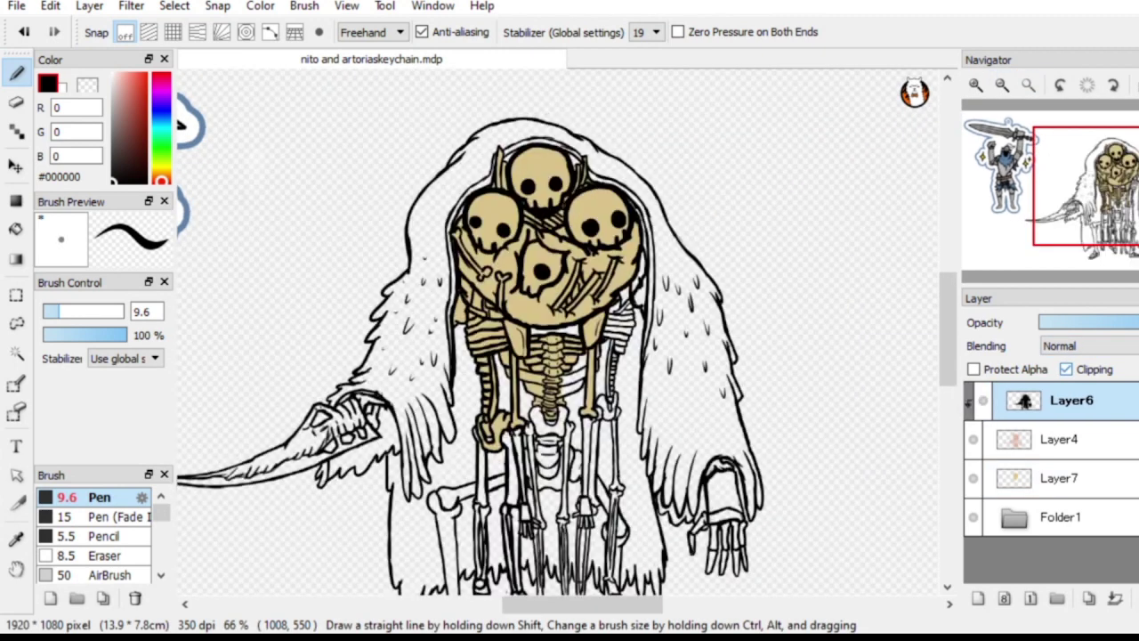
click(1066, 369)
click(1066, 368)
click(1066, 368)
click(1067, 368)
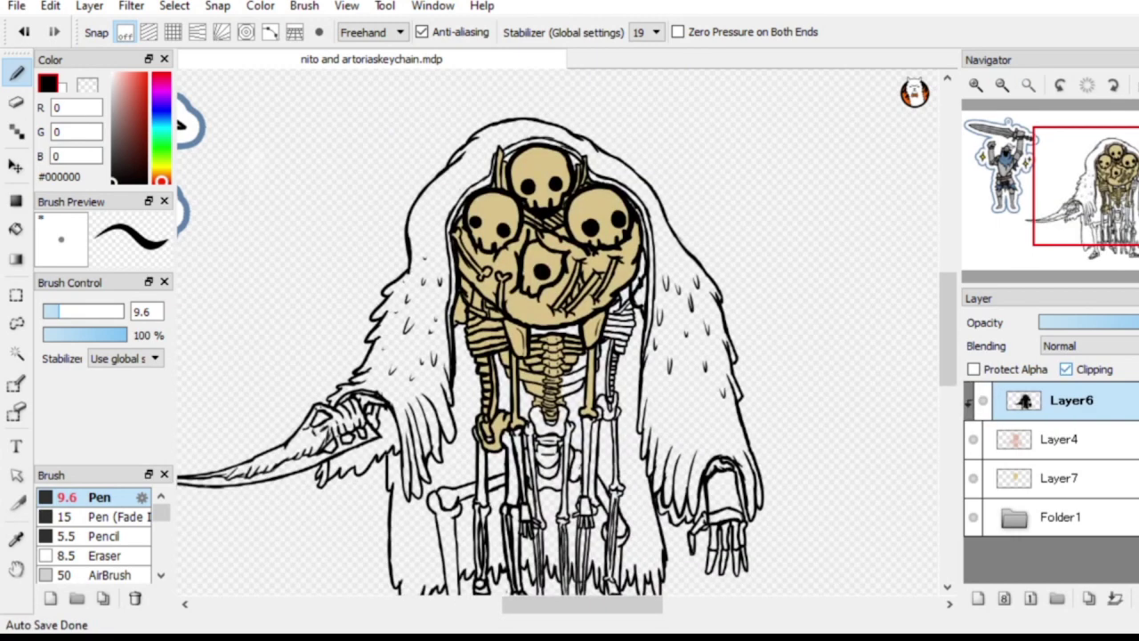
click(1066, 368)
click(1067, 369)
click(1066, 369)
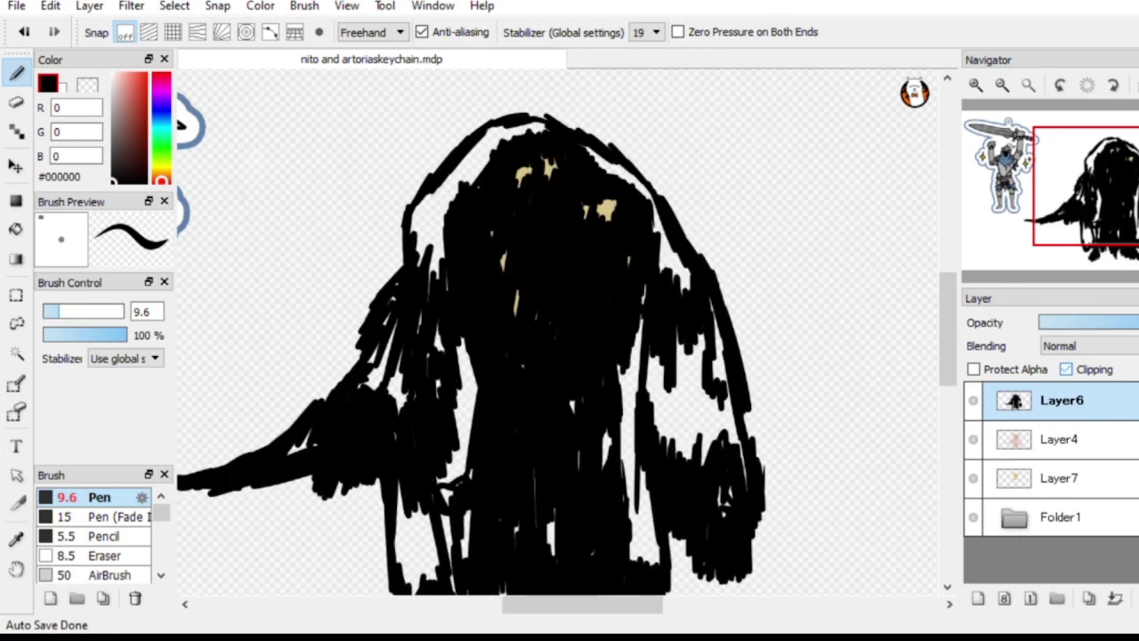
drag(1118, 185, 1116, 207)
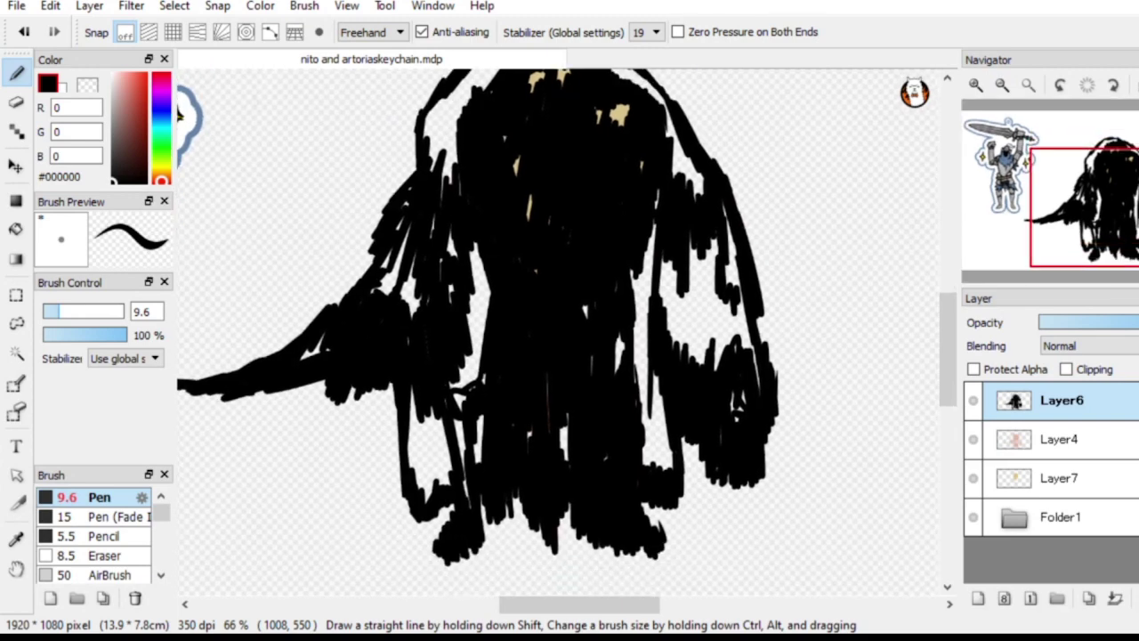
click(1066, 368)
Resample the tan and paint the inner left forearm and its hanging hand on Layer7
click(1063, 478)
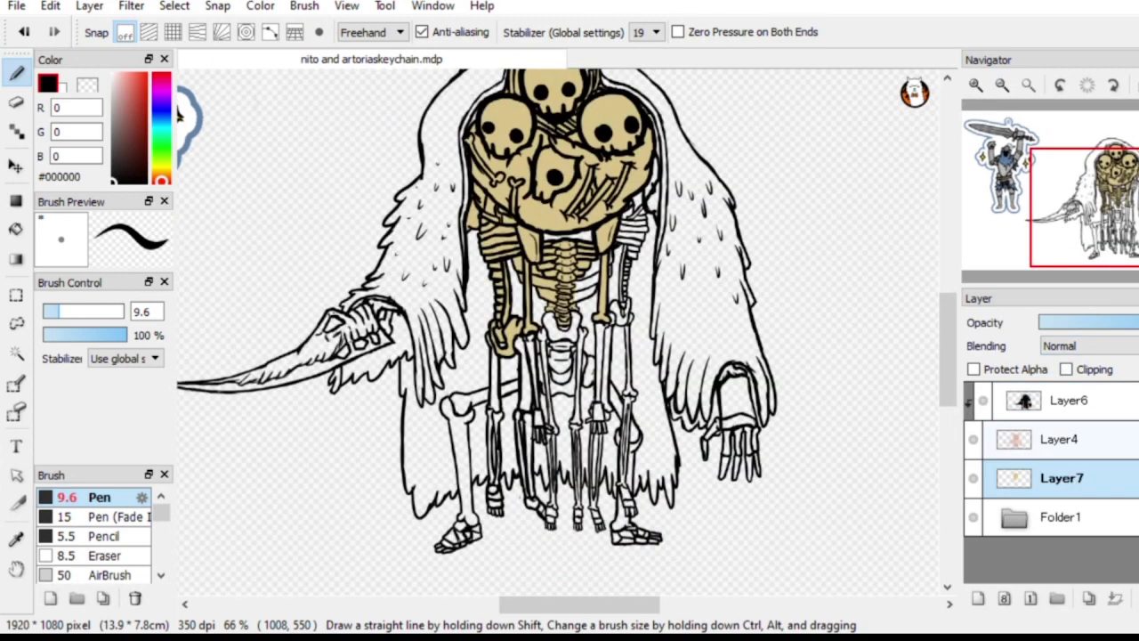
click(976, 84)
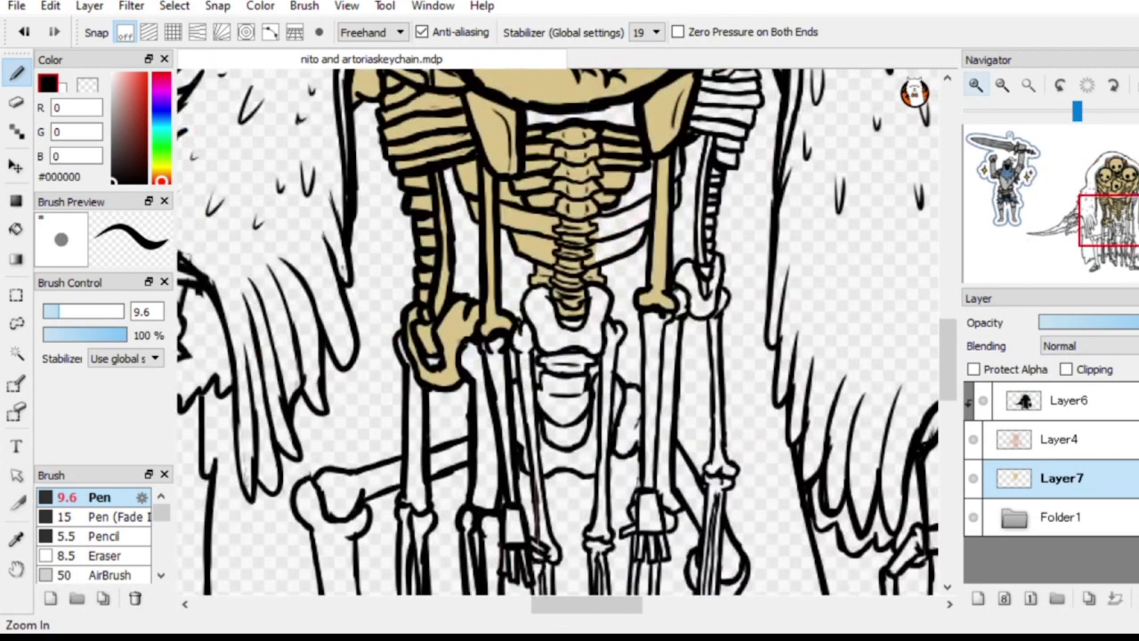
alt+click(496, 320)
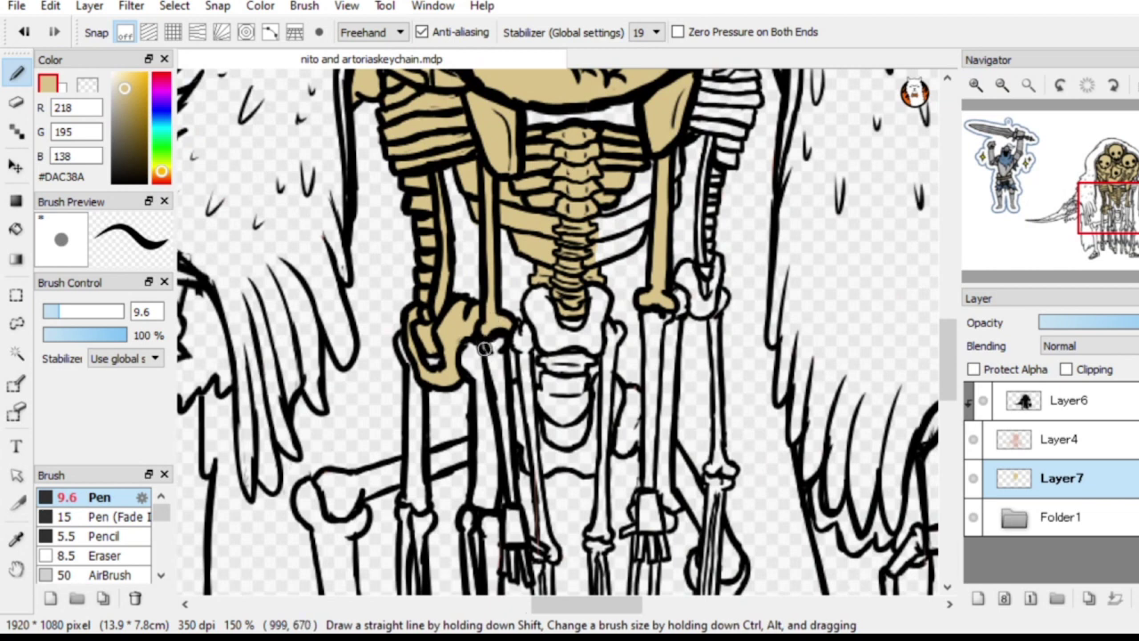
drag(485, 348, 495, 348)
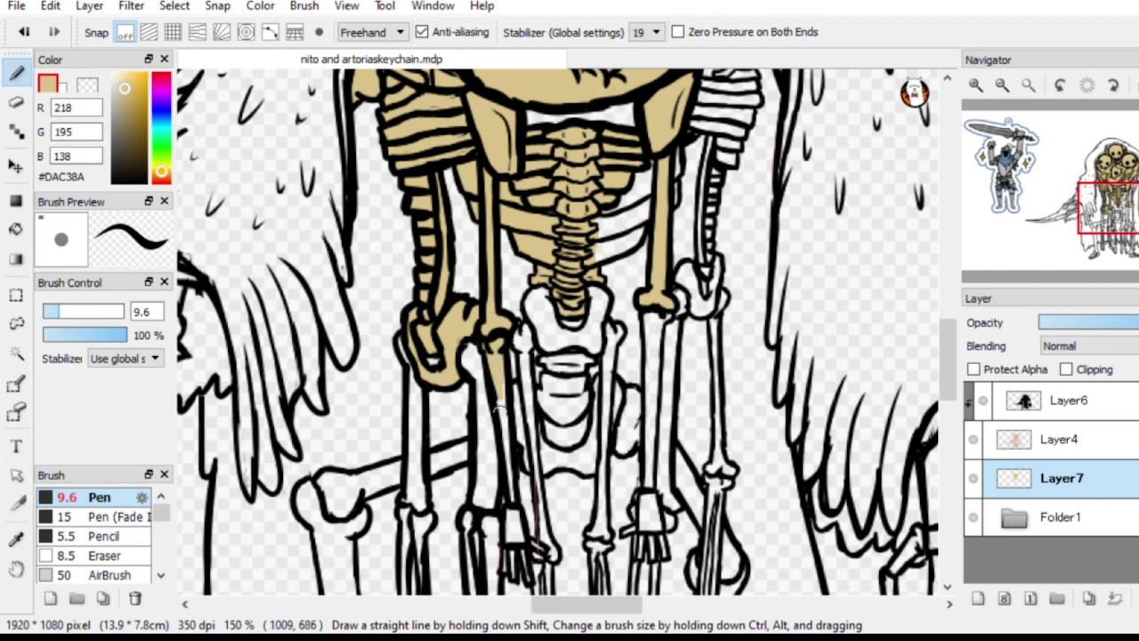
mouse_move(499, 415)
mouse_down()
mouse_move(532, 480)
mouse_move(504, 478)
mouse_move(510, 447)
mouse_move(527, 579)
mouse_move(517, 539)
mouse_move(514, 578)
mouse_move(507, 545)
mouse_move(507, 569)
mouse_move(539, 543)
mouse_up()
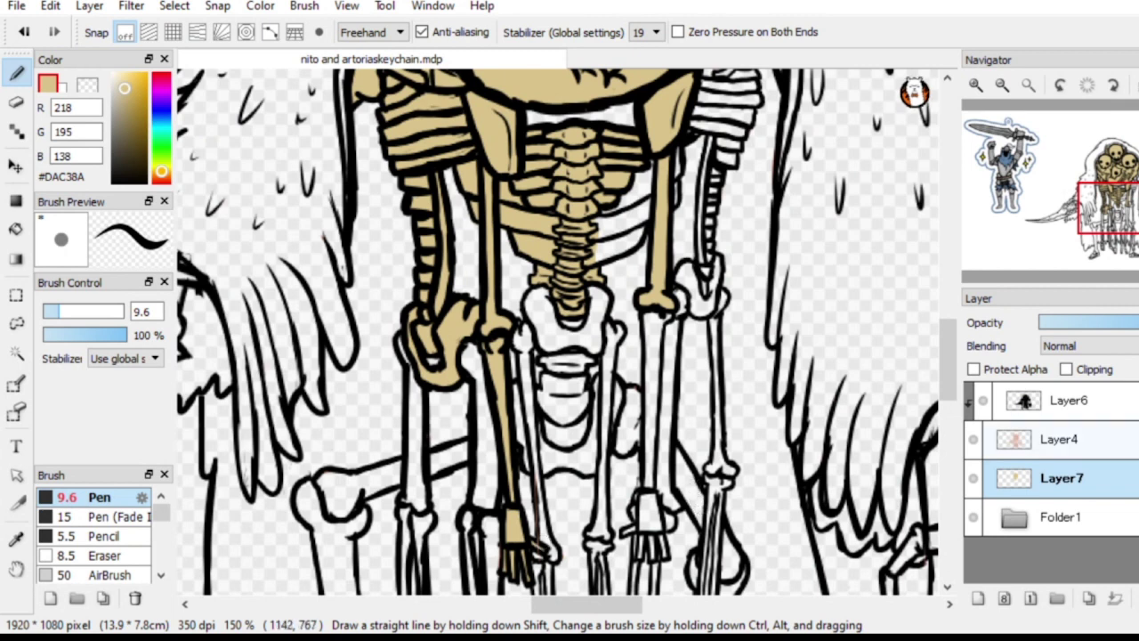
Sample black from the line art and paint over the remaining lines of the lower limb bones on Layer6
click(1068, 401)
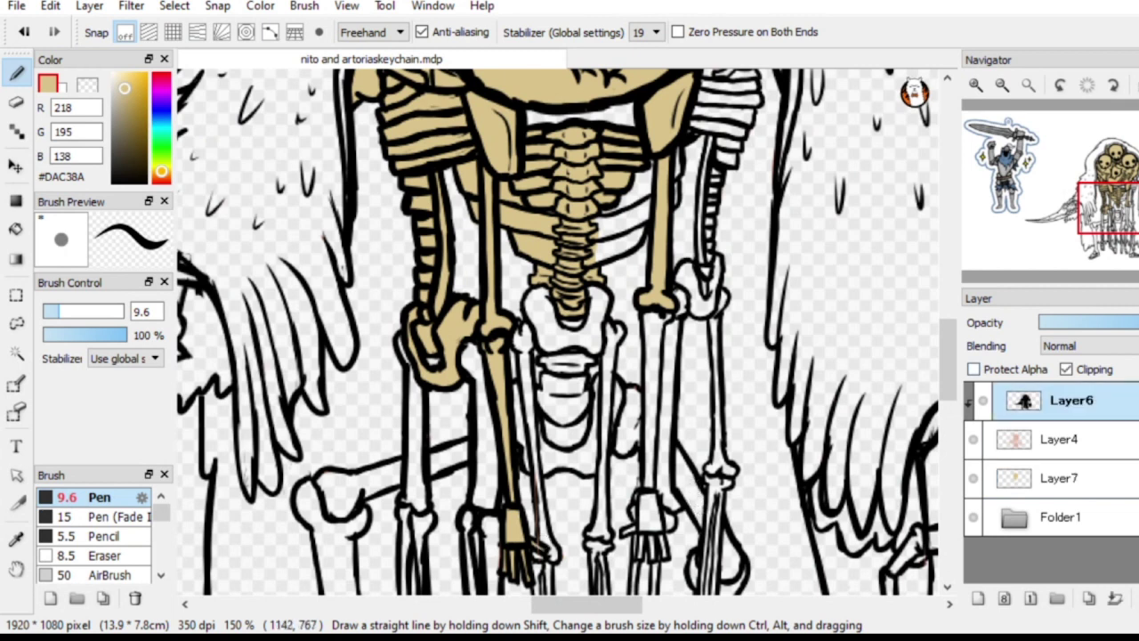
alt+click(660, 374)
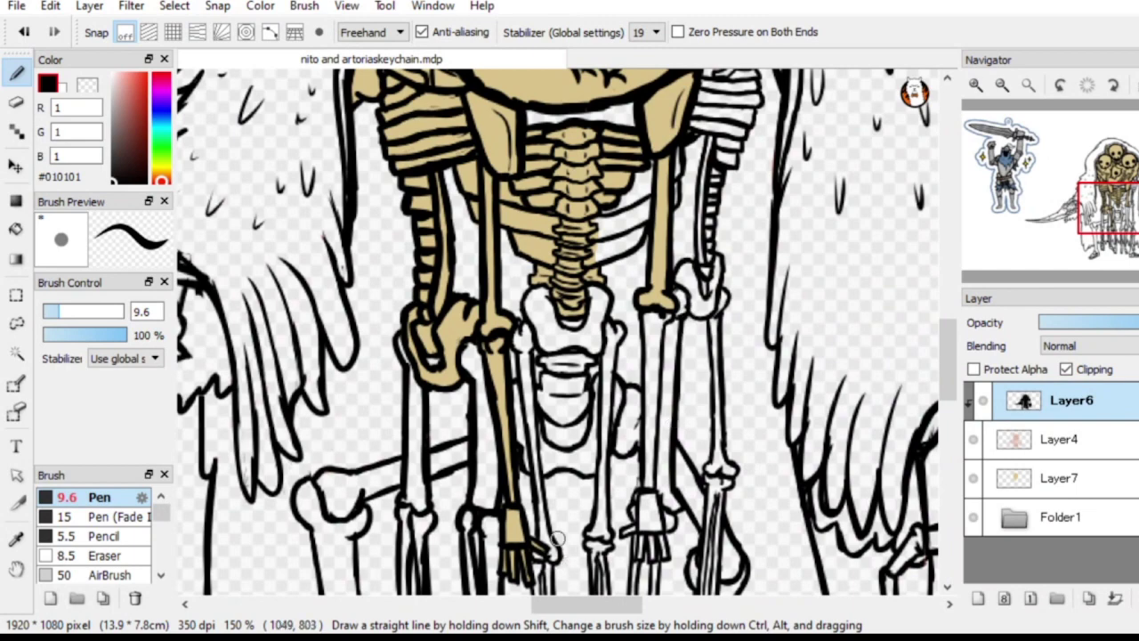
click(1002, 84)
click(1002, 84)
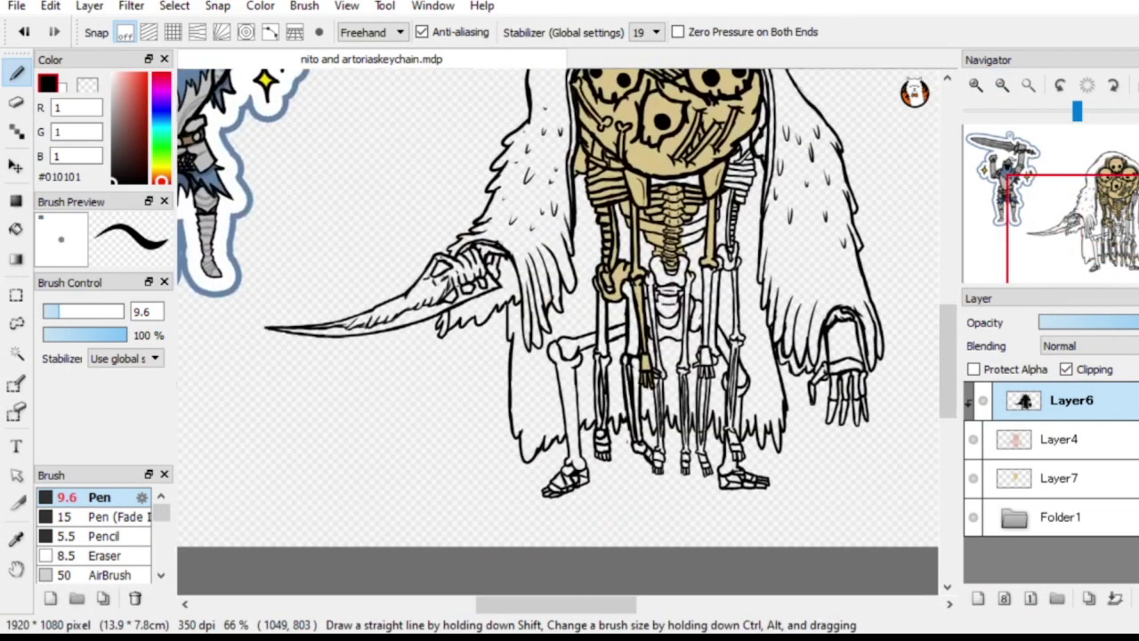
click(975, 85)
click(976, 84)
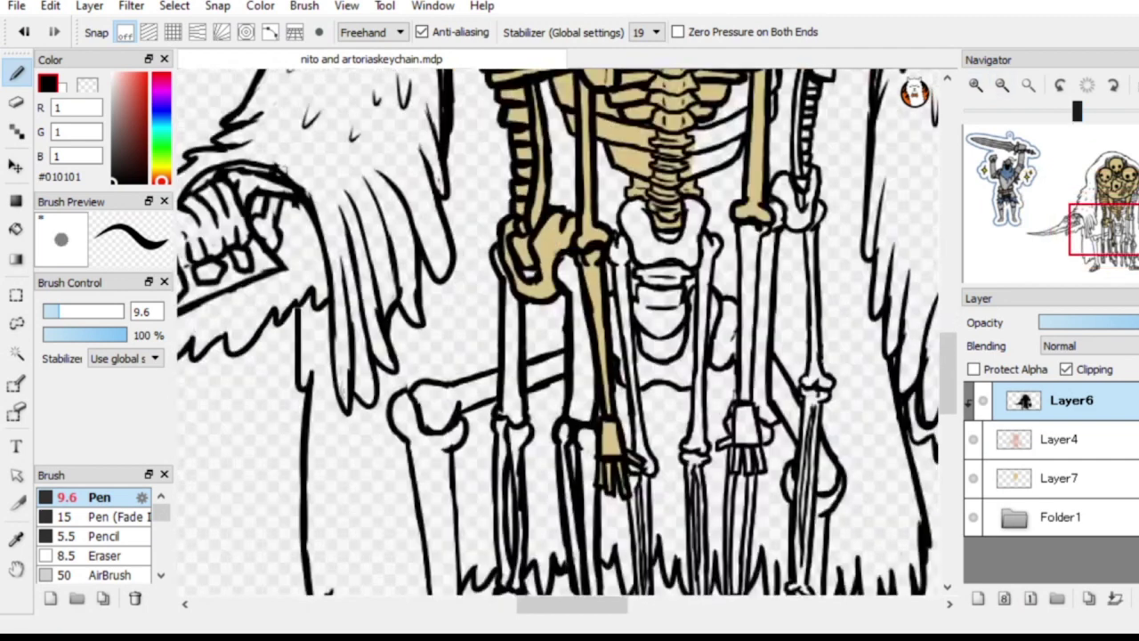
drag(1107, 228, 1126, 246)
mouse_move(510, 525)
mouse_down()
mouse_move(530, 514)
mouse_move(551, 523)
mouse_up()
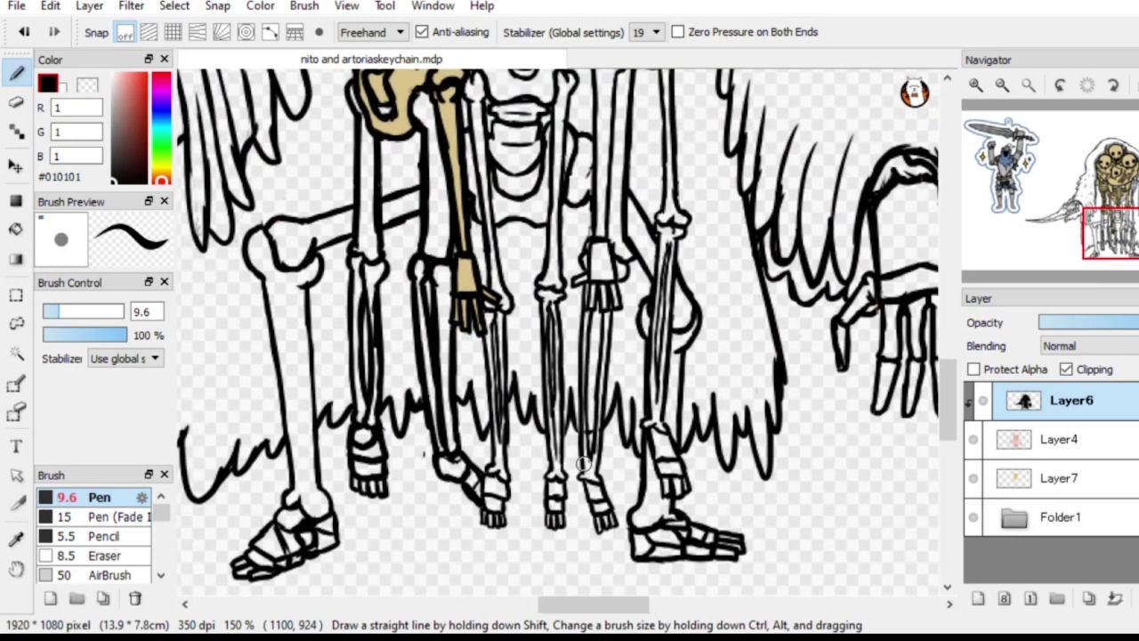
Resample the tan and paint the bent left foot, the small foot beside it and that foot's shin bones on Layer7
click(1059, 439)
click(16, 101)
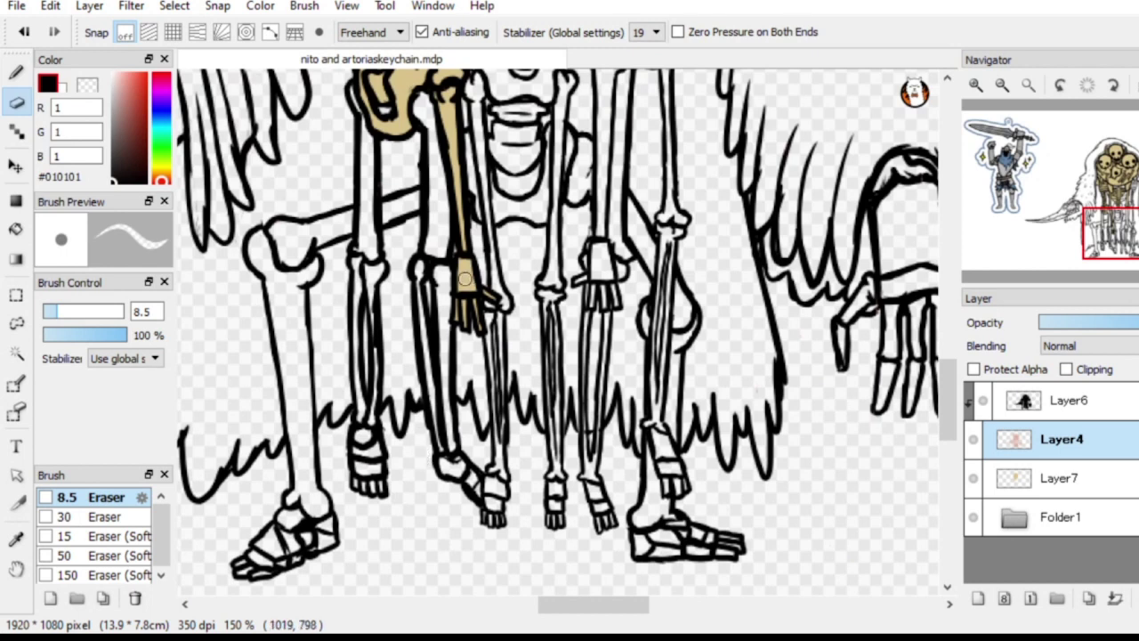
right_click(465, 279)
click(1060, 517)
click(1059, 478)
drag(468, 274, 467, 244)
key(ctrl+z)
key(b)
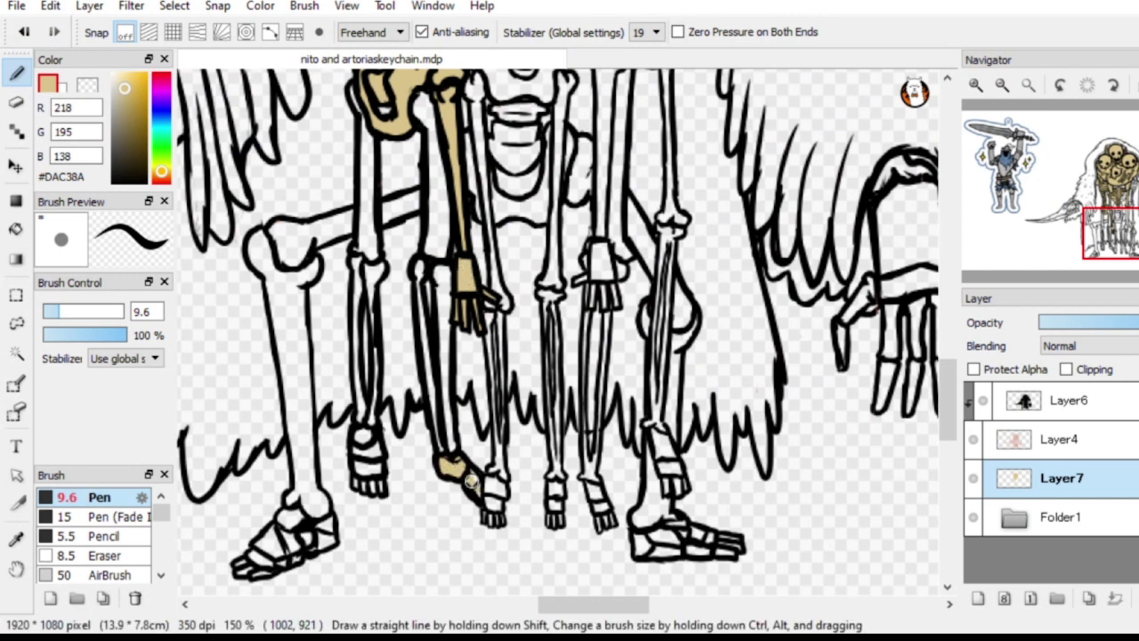
drag(472, 481, 472, 454)
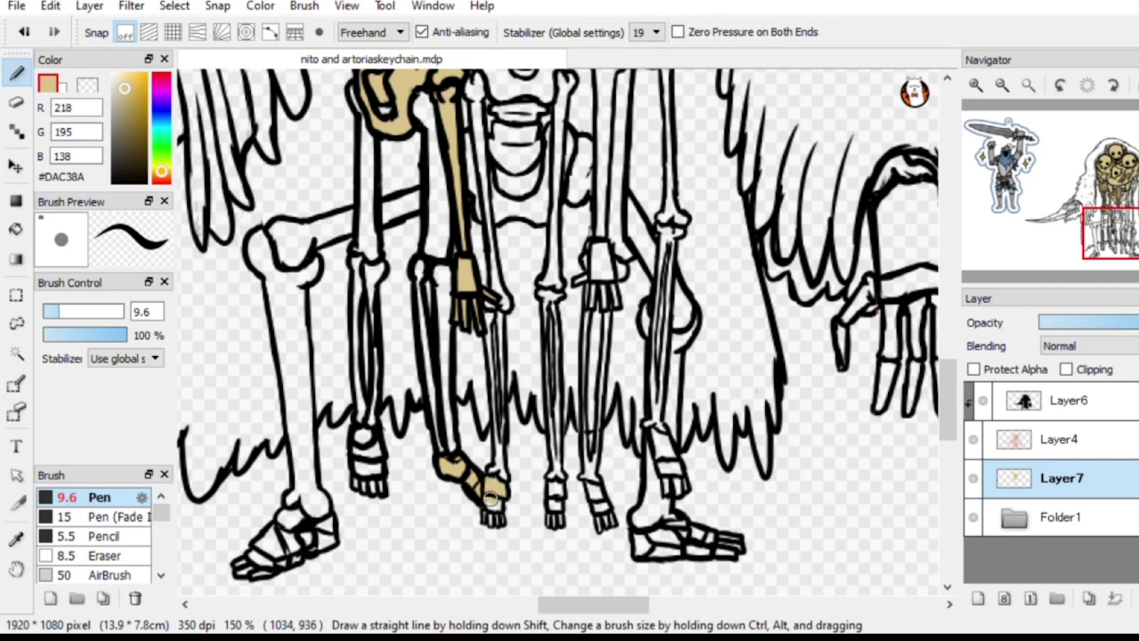
drag(497, 503, 496, 495)
mouse_move(503, 478)
mouse_down()
mouse_move(499, 428)
mouse_move(558, 291)
mouse_move(502, 453)
mouse_move(504, 408)
mouse_up()
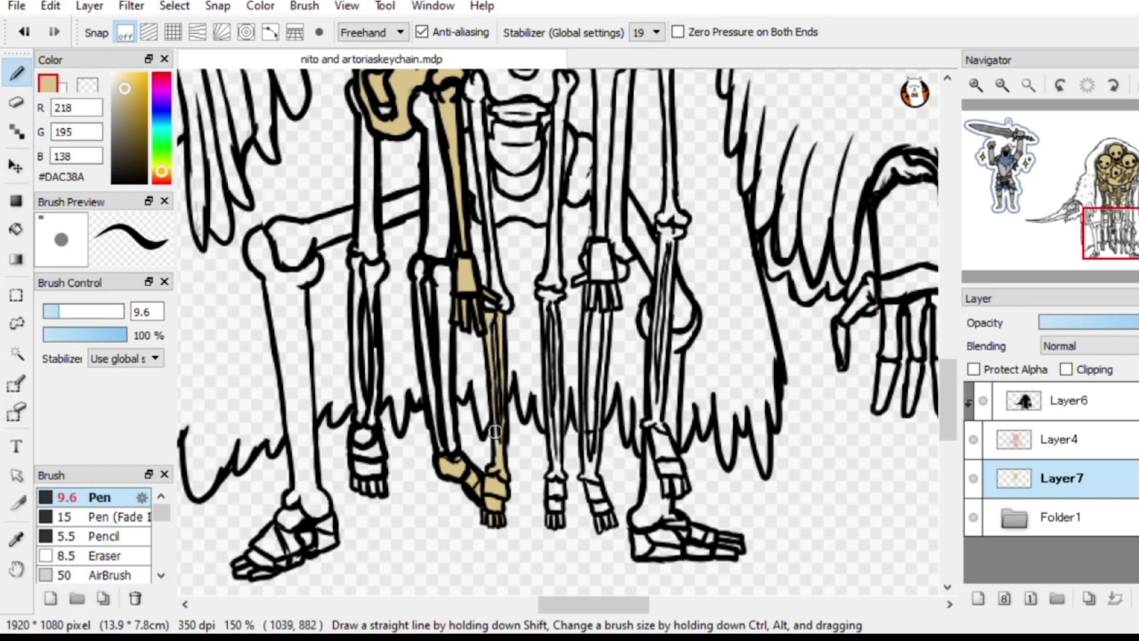
Paint the inner left leg's knee, long thigh bone and hip joint tan on Layer7
drag(516, 333, 581, 507)
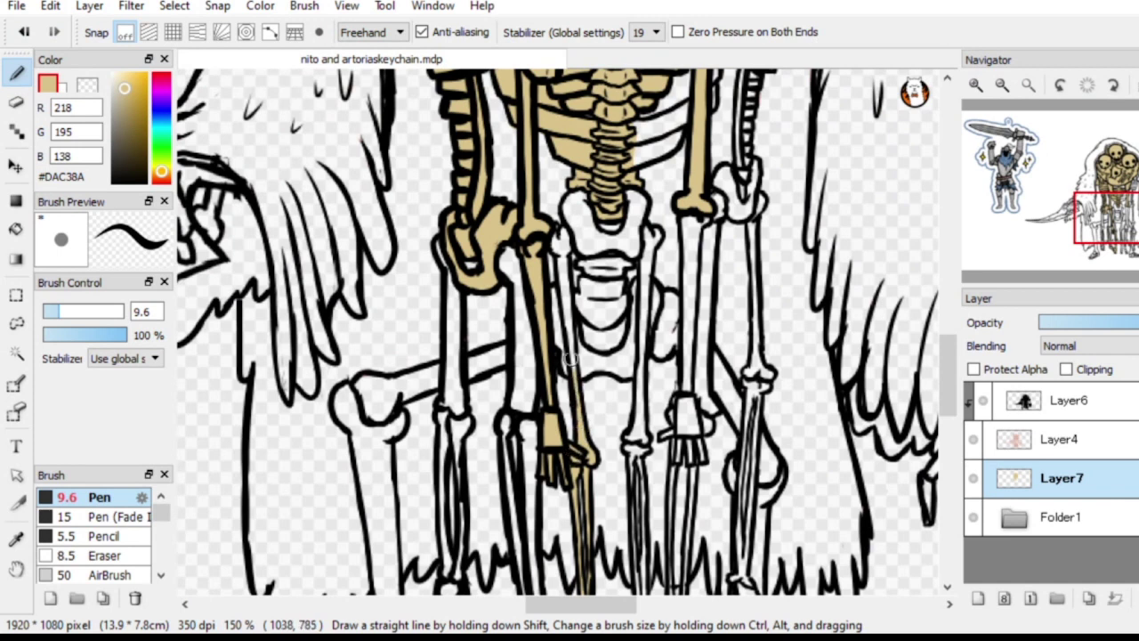
mouse_move(567, 370)
mouse_down()
mouse_move(567, 256)
mouse_move(560, 297)
mouse_up()
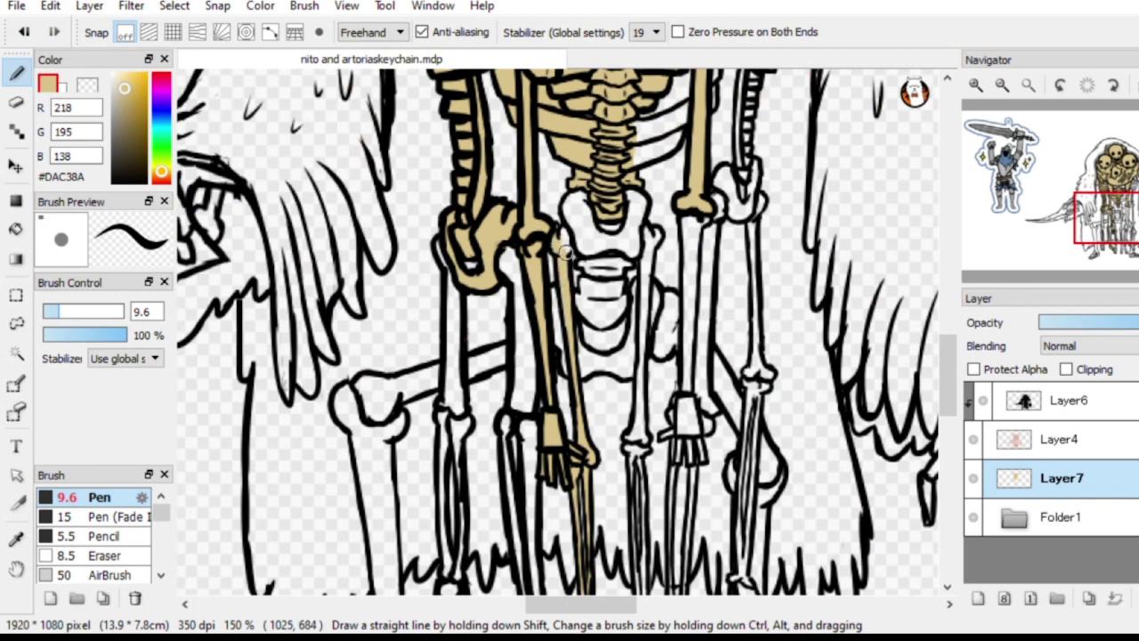
drag(566, 252, 572, 277)
Paint the lower right ribs, the upper pelvis and the thin thigh bone hanging at its right side tan
drag(1112, 229, 1130, 207)
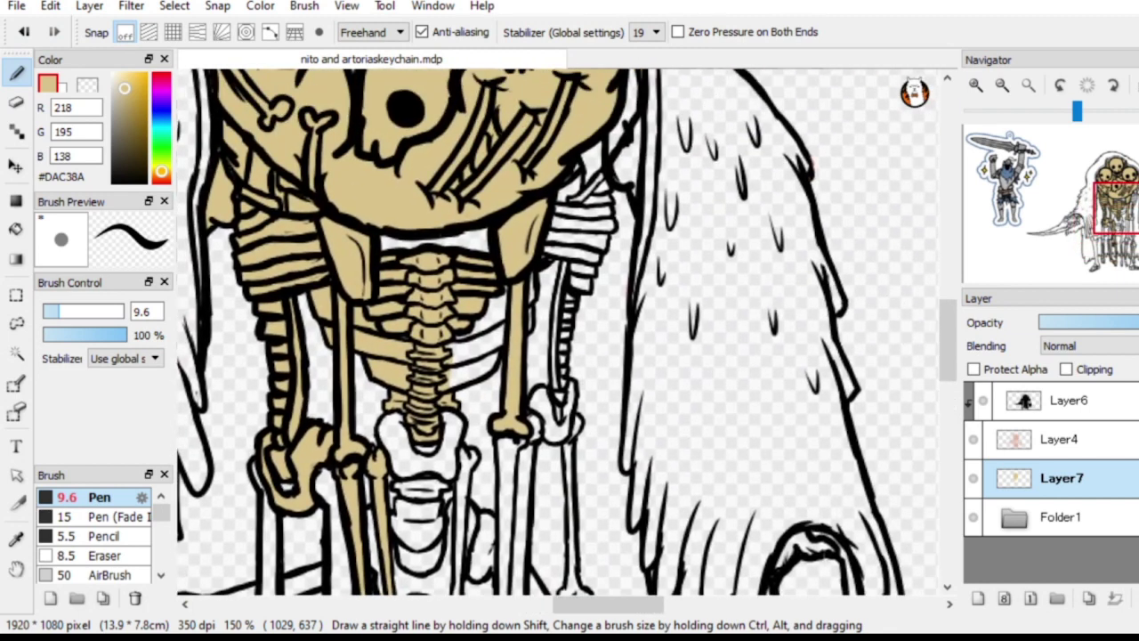
mouse_move(450, 354)
mouse_down()
mouse_move(497, 345)
mouse_move(505, 295)
mouse_move(493, 300)
mouse_move(461, 347)
mouse_move(495, 304)
mouse_move(530, 305)
mouse_move(529, 274)
mouse_up()
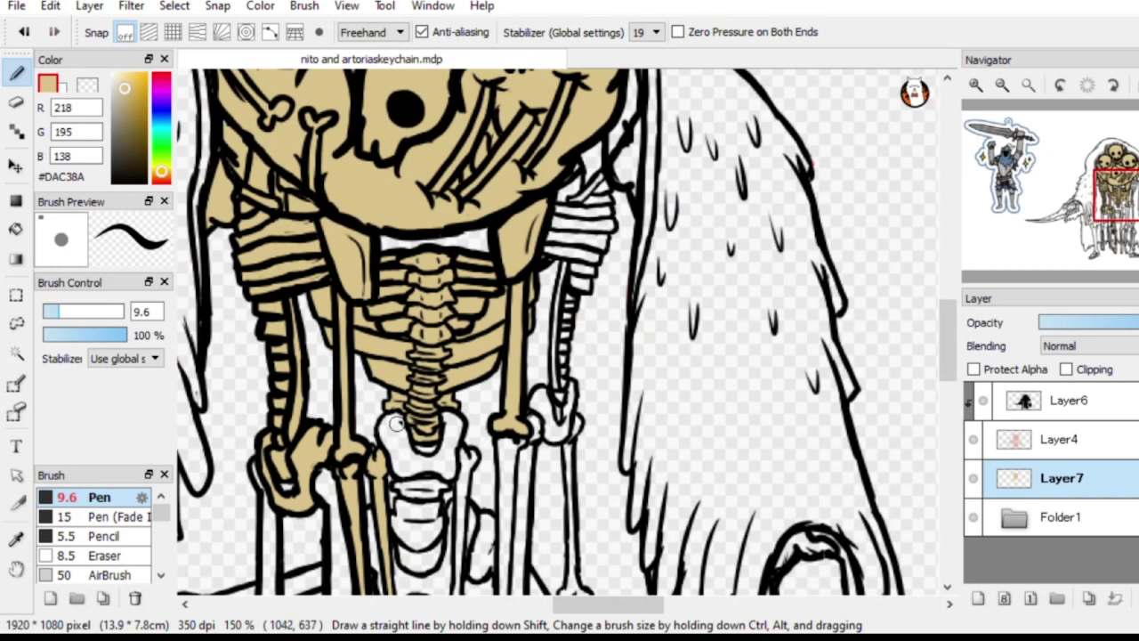
mouse_move(396, 425)
mouse_down()
mouse_move(394, 464)
mouse_move(401, 426)
mouse_move(393, 471)
mouse_move(450, 470)
mouse_move(444, 417)
mouse_move(454, 441)
mouse_move(478, 329)
mouse_move(486, 345)
mouse_move(494, 328)
mouse_move(478, 362)
mouse_move(477, 429)
mouse_move(474, 390)
mouse_move(476, 518)
mouse_up()
Paint the middle leg's foot and shin tan, along with the neighbouring right leg's shin, foot and the hand overlapping it
click(1123, 235)
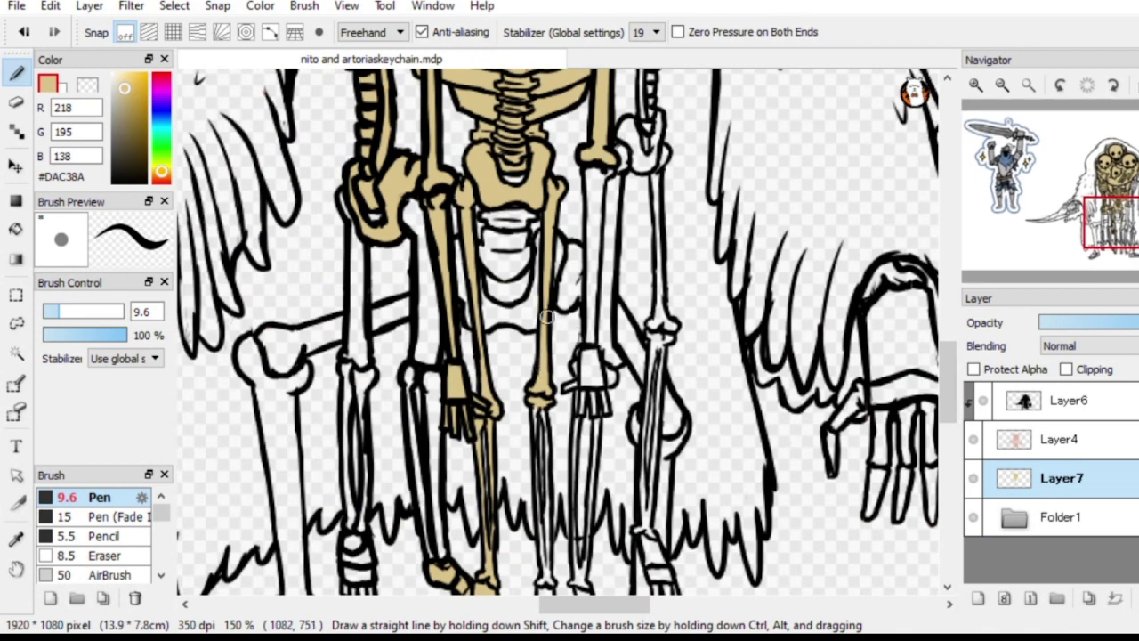
drag(559, 347, 500, 236)
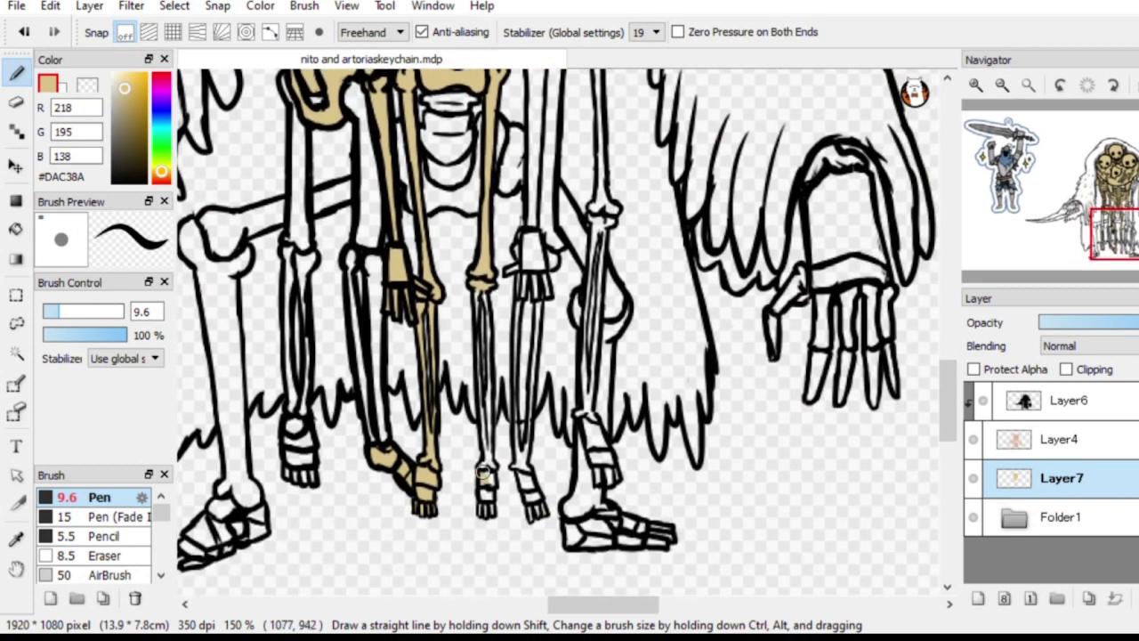
drag(491, 481, 480, 508)
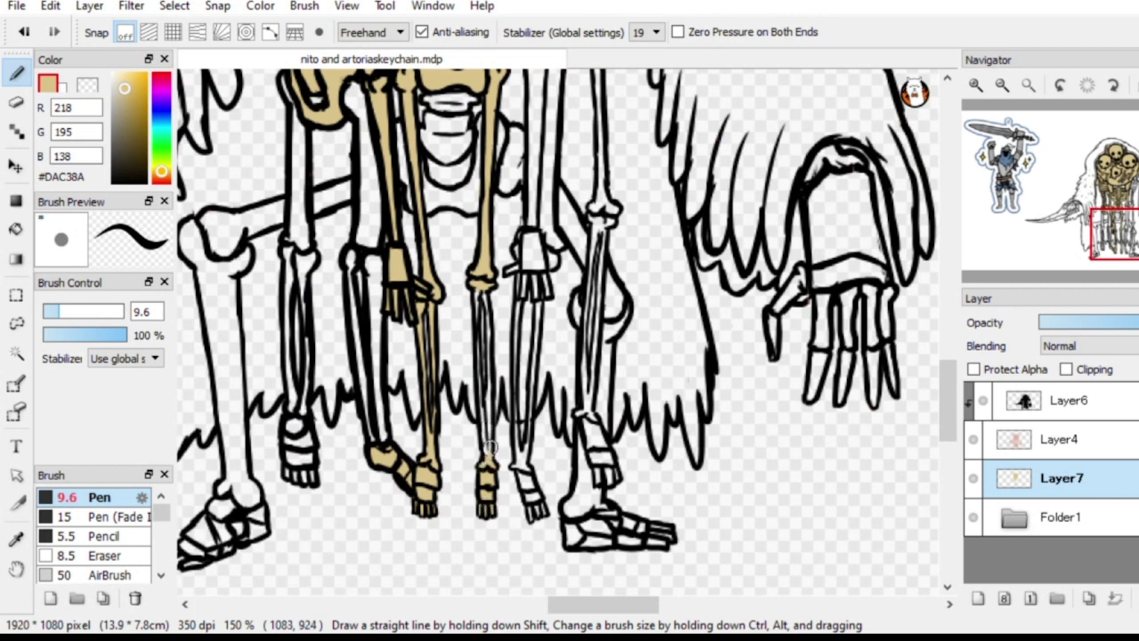
drag(491, 447, 488, 393)
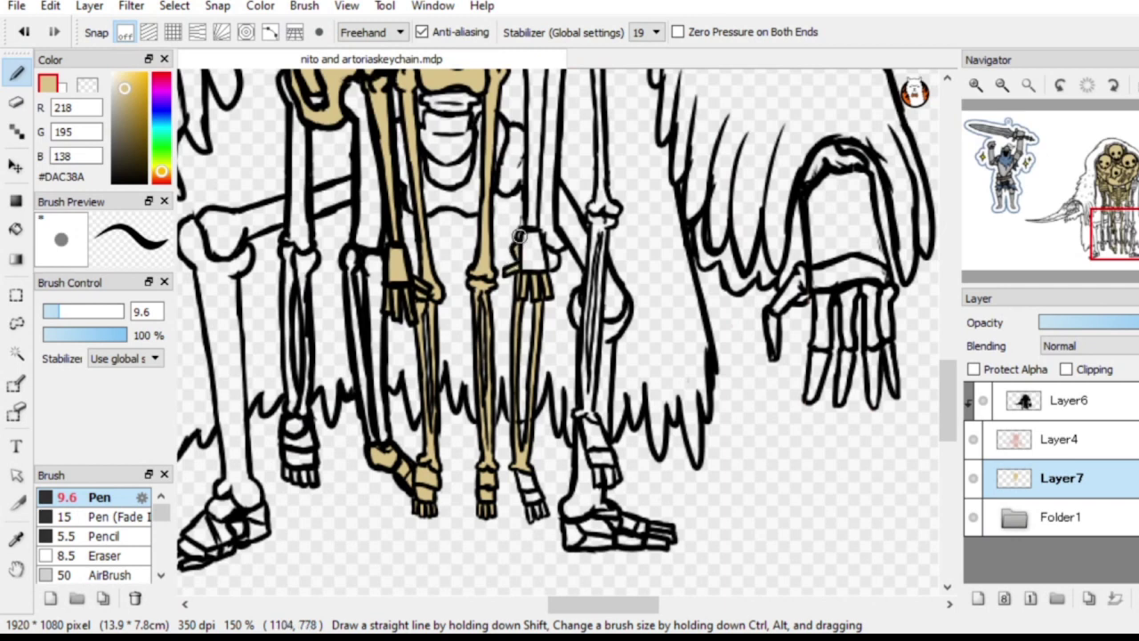
mouse_move(525, 263)
mouse_down()
mouse_move(552, 269)
mouse_move(548, 231)
mouse_up()
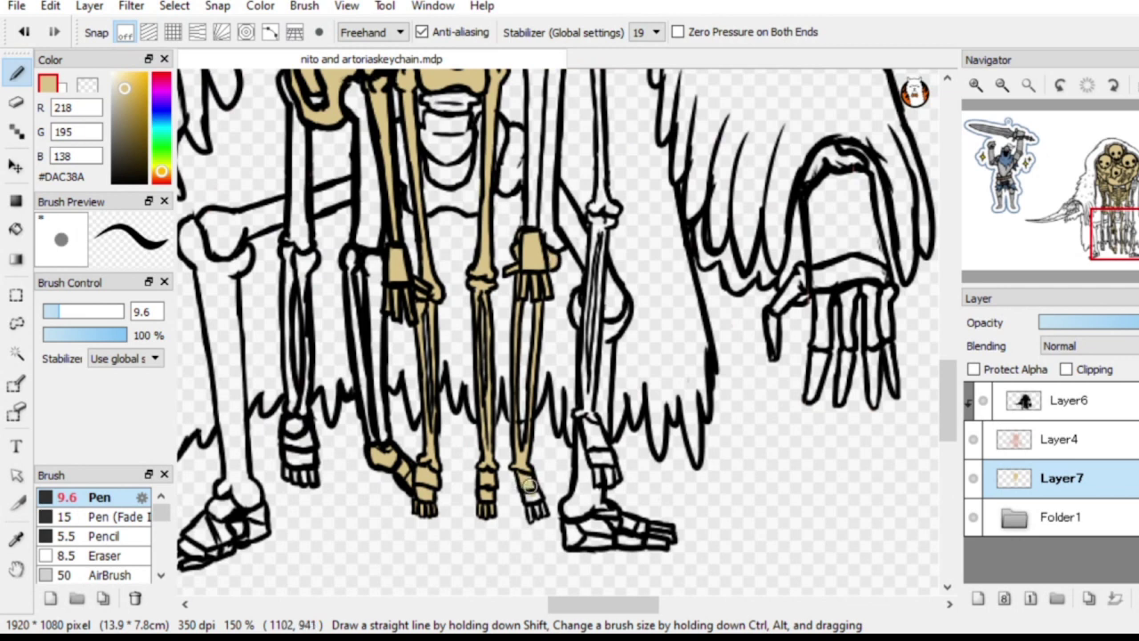
mouse_move(536, 495)
mouse_down()
mouse_move(529, 512)
mouse_move(541, 505)
mouse_up()
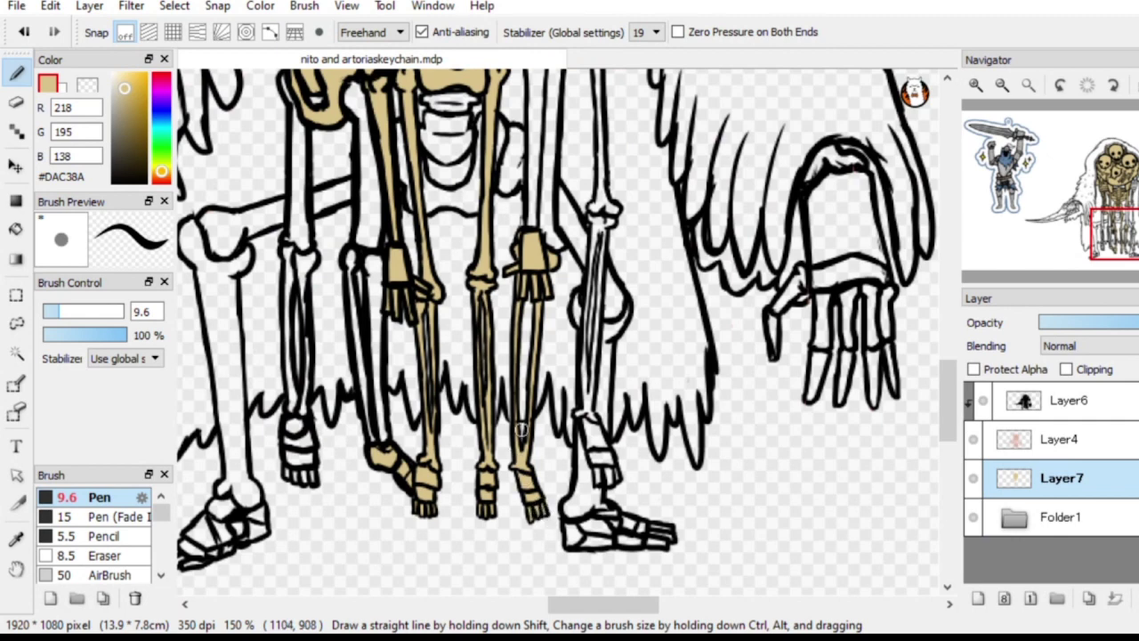
Paint the thigh bone above the right hand, the bone beside it, and the right side and bottom of the lower pelvis tan
scroll(522, 430, up, 5)
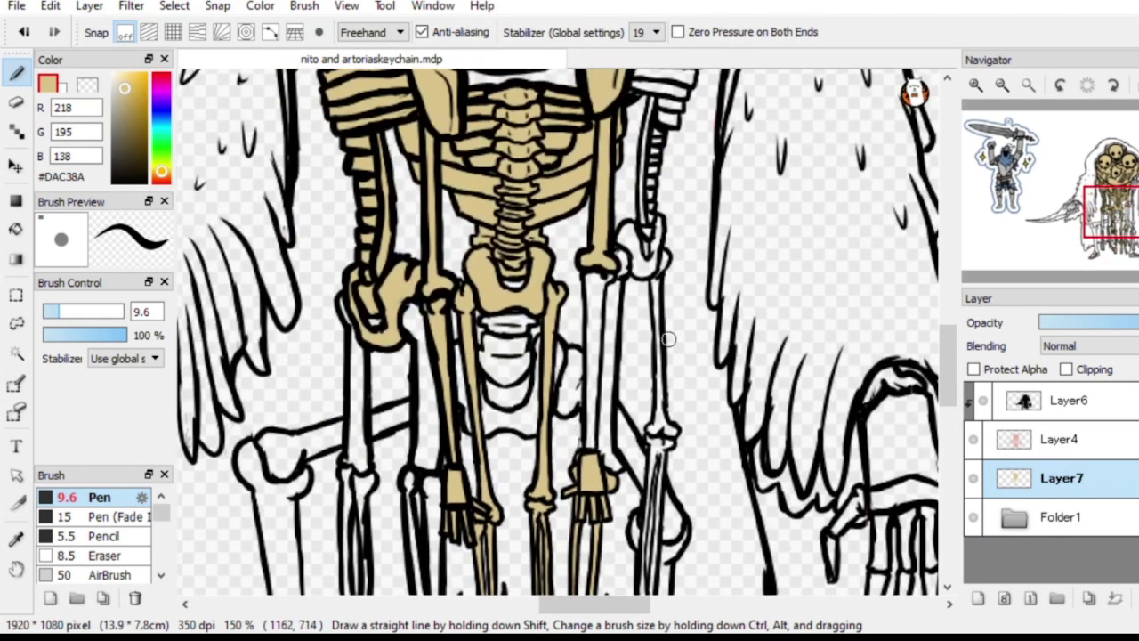
mouse_move(592, 406)
mouse_down()
mouse_move(592, 298)
mouse_move(591, 319)
mouse_up()
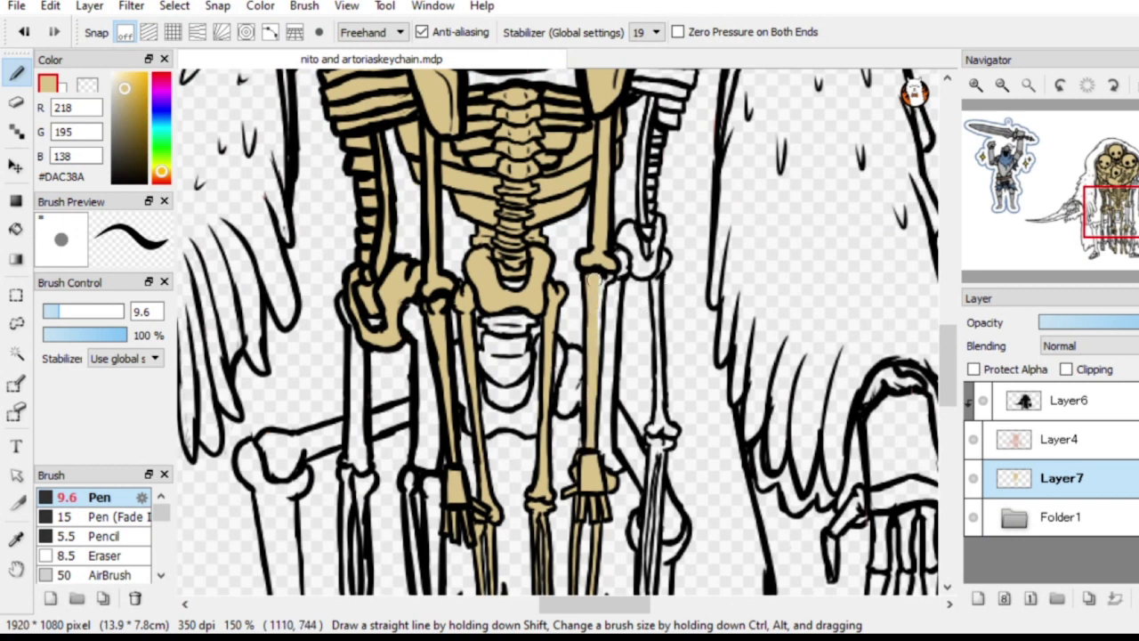
drag(594, 279, 601, 290)
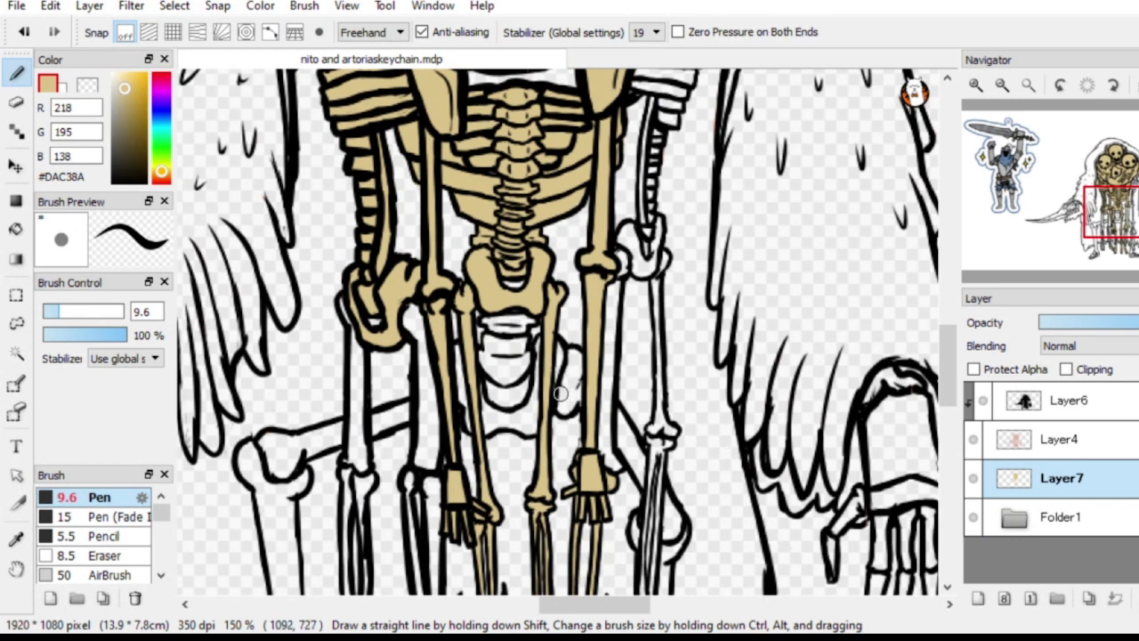
mouse_move(561, 394)
mouse_down()
mouse_move(576, 382)
mouse_move(577, 352)
mouse_move(563, 360)
mouse_up()
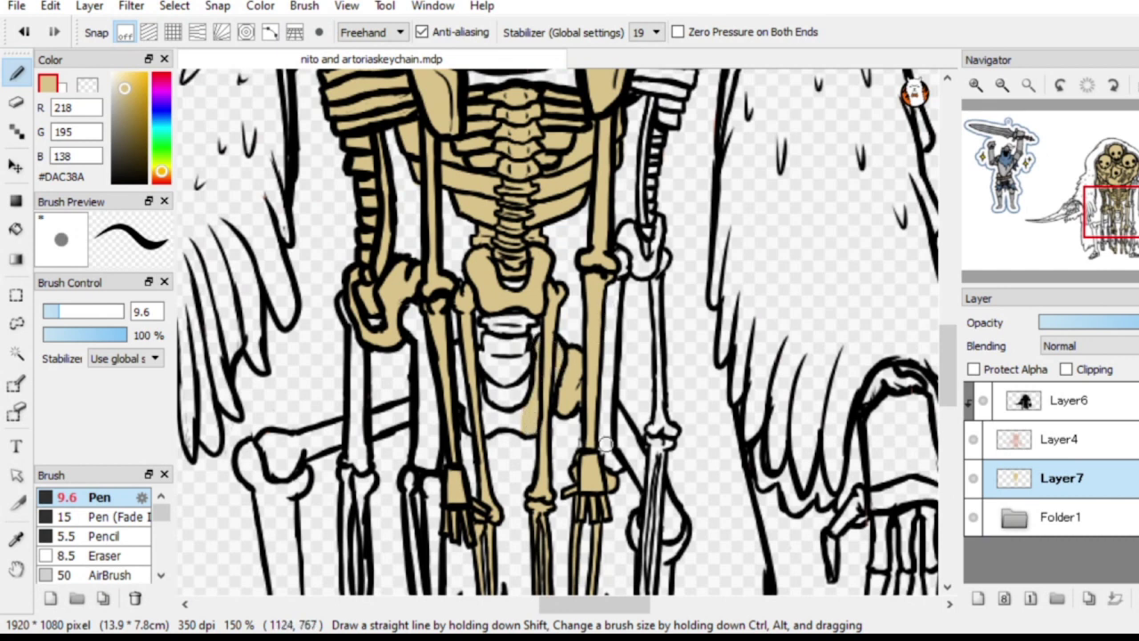
mouse_move(602, 416)
mouse_down()
mouse_move(614, 467)
mouse_move(617, 428)
mouse_move(594, 378)
mouse_move(608, 375)
mouse_move(607, 415)
mouse_move(612, 332)
mouse_up()
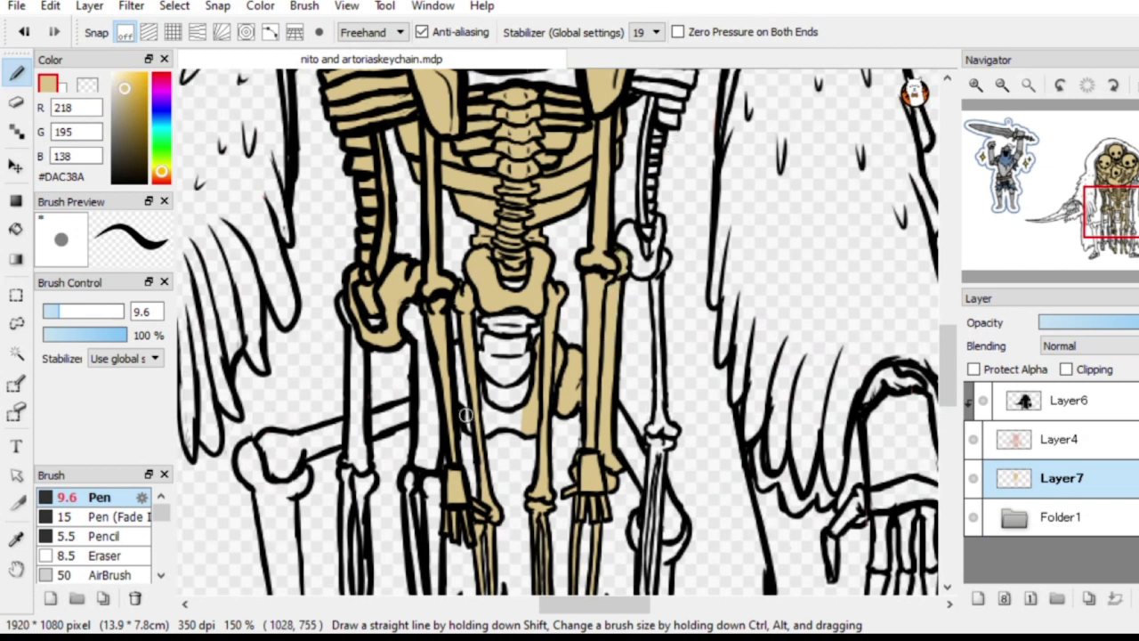
mouse_move(460, 376)
mouse_down()
mouse_move(491, 421)
mouse_move(481, 389)
mouse_move(485, 432)
mouse_move(488, 413)
mouse_move(525, 416)
mouse_up()
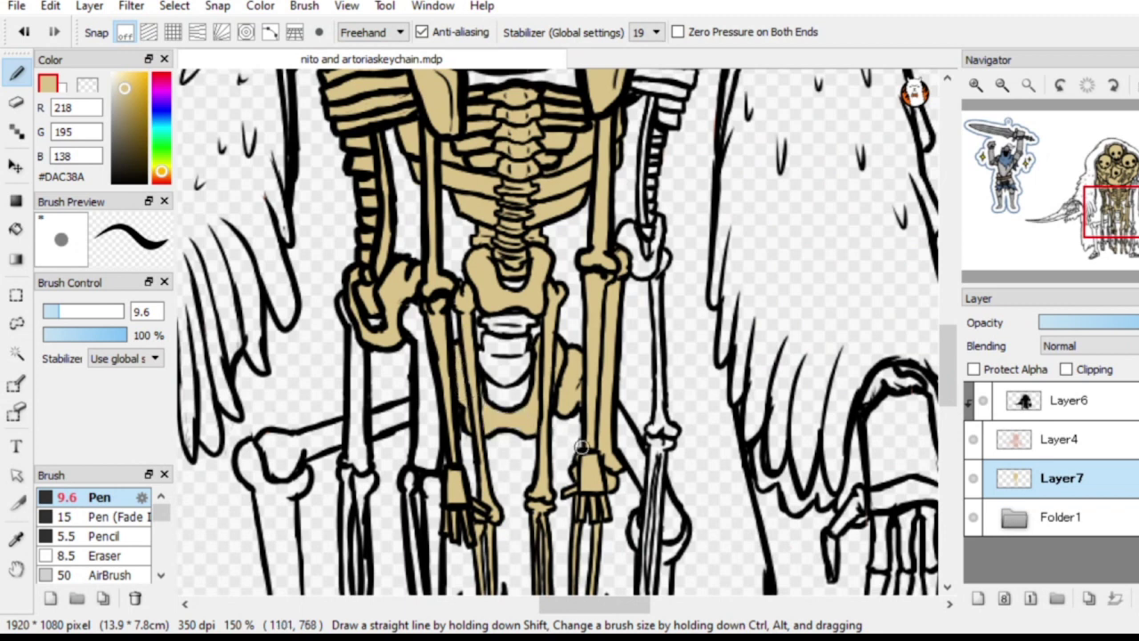
Paint the outer right leg's small foot, shin and thin thigh bone tan, along with the large shin, knee and slanted thigh behind it
drag(374, 402, 249, 384)
scroll(271, 405, down, 5)
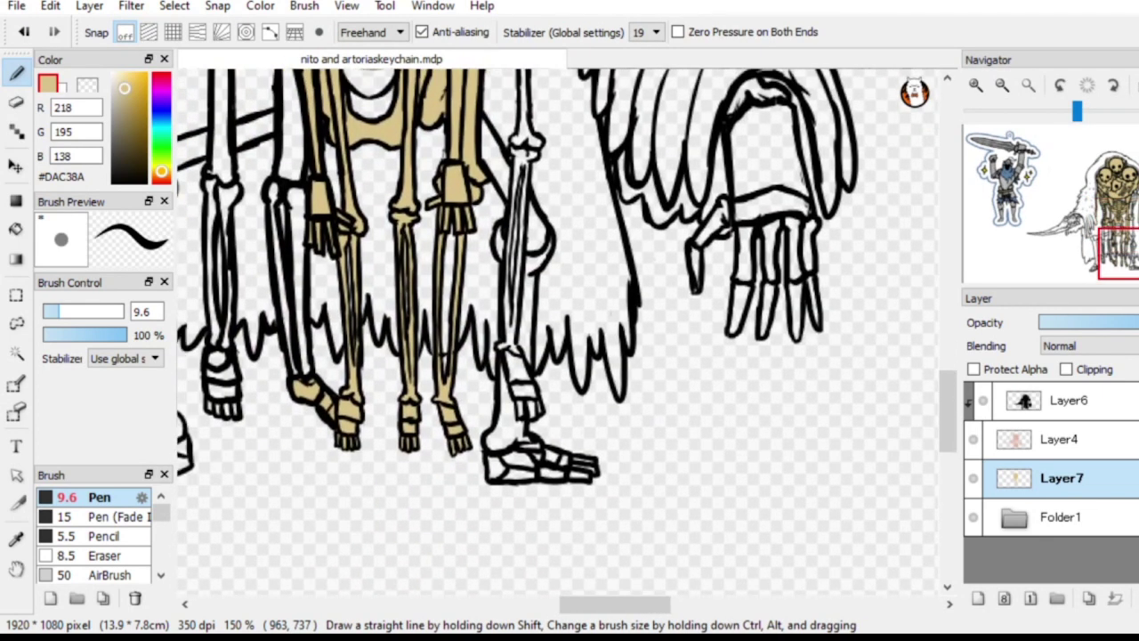
mouse_move(502, 347)
mouse_down()
mouse_move(525, 391)
mouse_move(516, 401)
mouse_move(525, 375)
mouse_move(531, 416)
mouse_move(536, 405)
mouse_move(522, 412)
mouse_move(511, 347)
mouse_move(520, 387)
mouse_move(513, 360)
mouse_move(489, 438)
mouse_move(498, 446)
mouse_move(511, 430)
mouse_move(496, 443)
mouse_move(503, 423)
mouse_move(508, 440)
mouse_move(526, 440)
mouse_move(512, 400)
mouse_up()
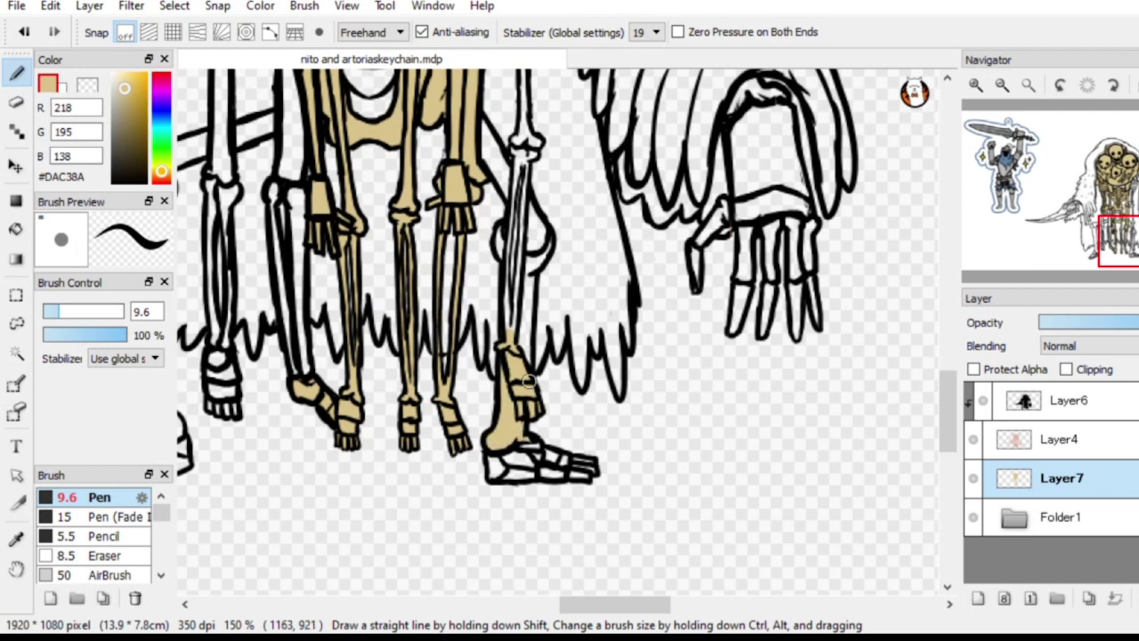
mouse_move(521, 346)
mouse_down()
mouse_move(519, 300)
mouse_move(526, 340)
mouse_move(529, 273)
mouse_move(549, 243)
mouse_move(535, 260)
mouse_move(534, 242)
mouse_move(533, 263)
mouse_move(537, 217)
mouse_move(546, 225)
mouse_move(534, 213)
mouse_move(538, 227)
mouse_move(531, 214)
mouse_move(499, 253)
mouse_up()
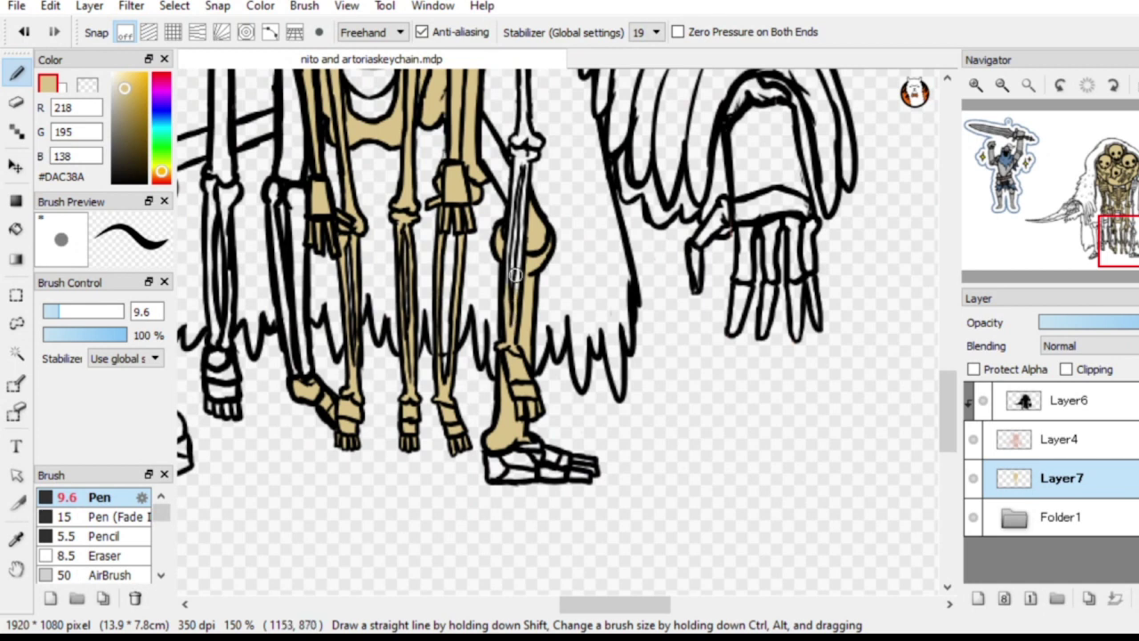
drag(517, 234, 516, 263)
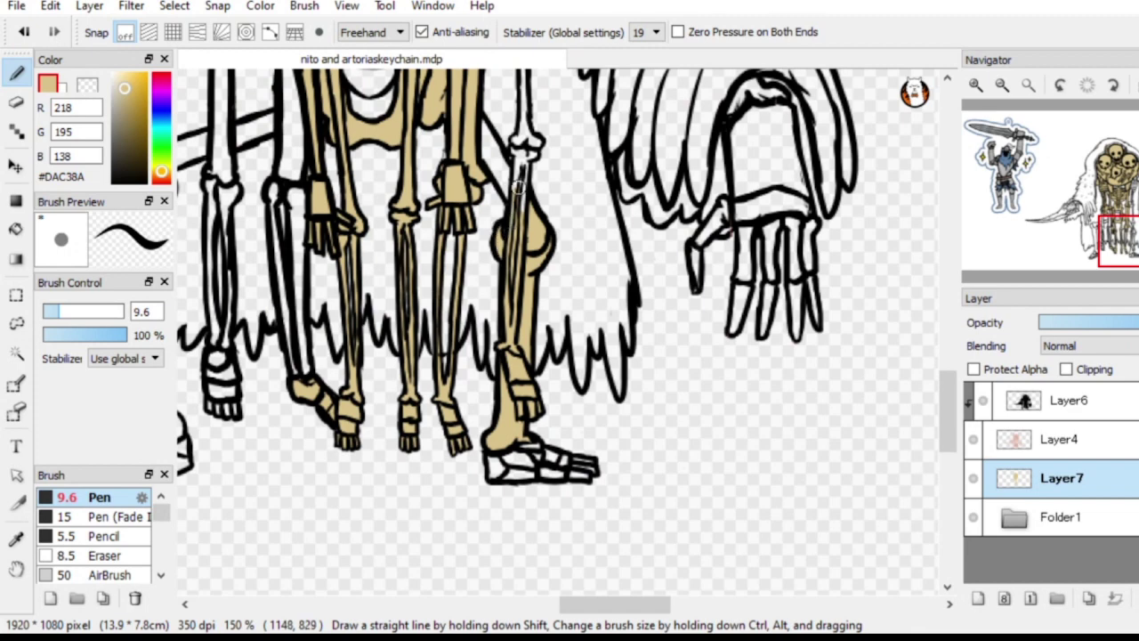
scroll(524, 179, up, 2)
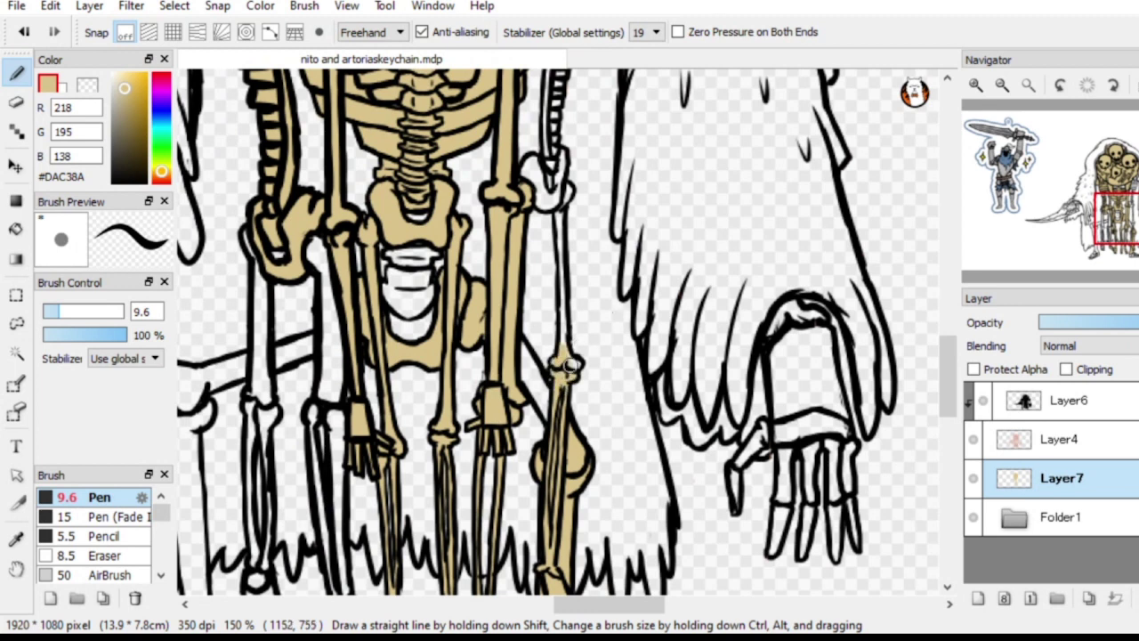
drag(523, 370, 551, 403)
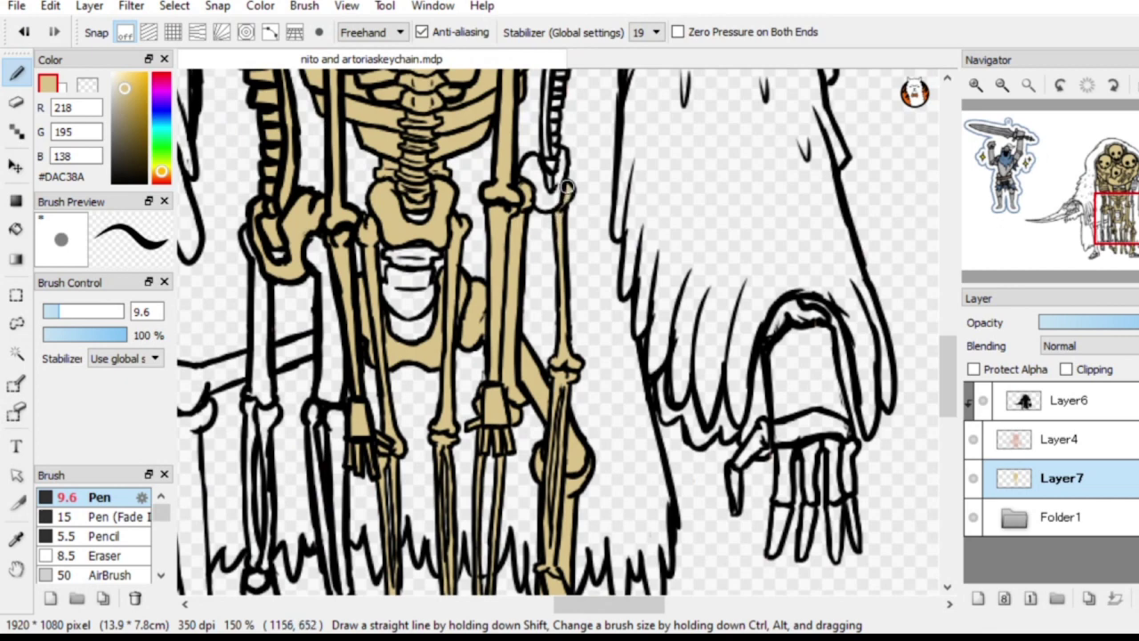
Fill the top of the central rib cage tan, and paint the right hip bone with the curved bone rising from it
click(1123, 217)
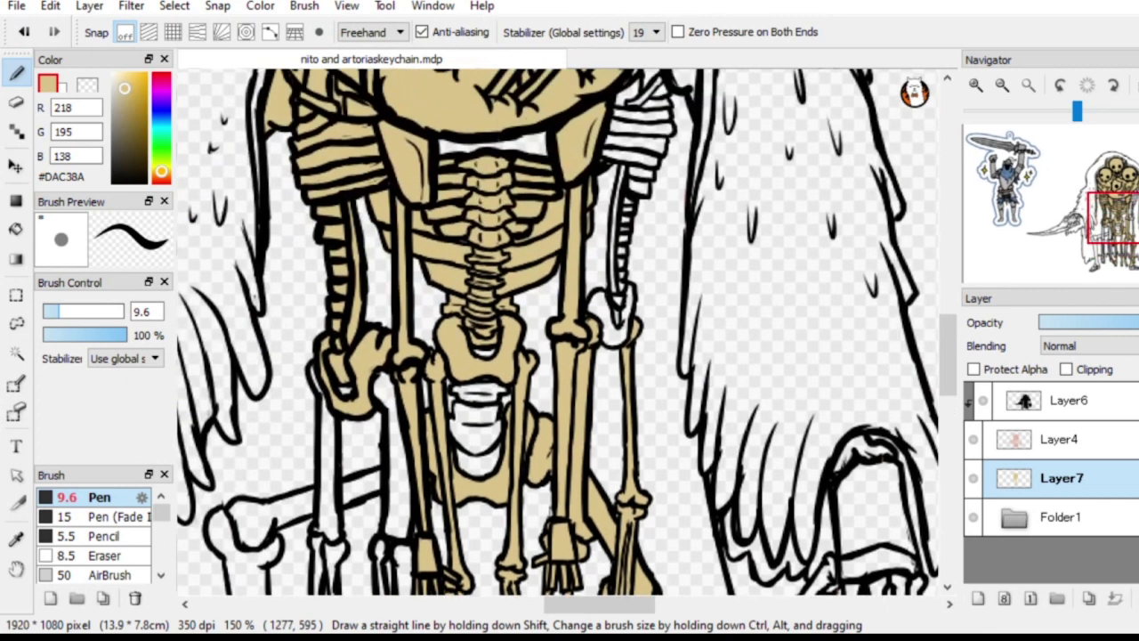
drag(1123, 217, 1119, 212)
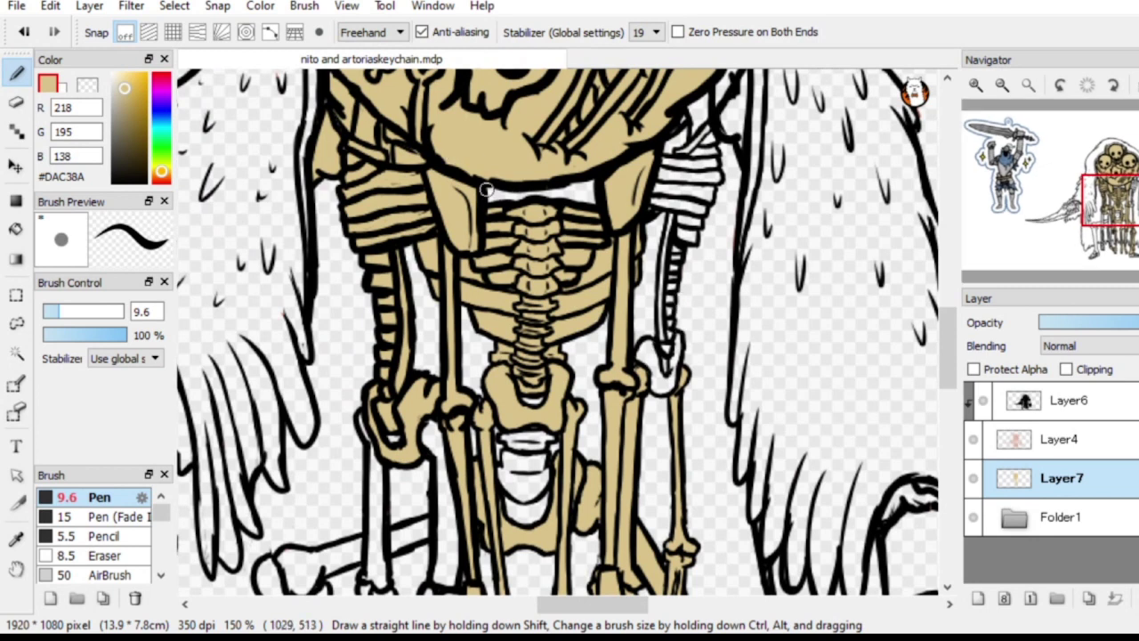
drag(521, 195, 590, 203)
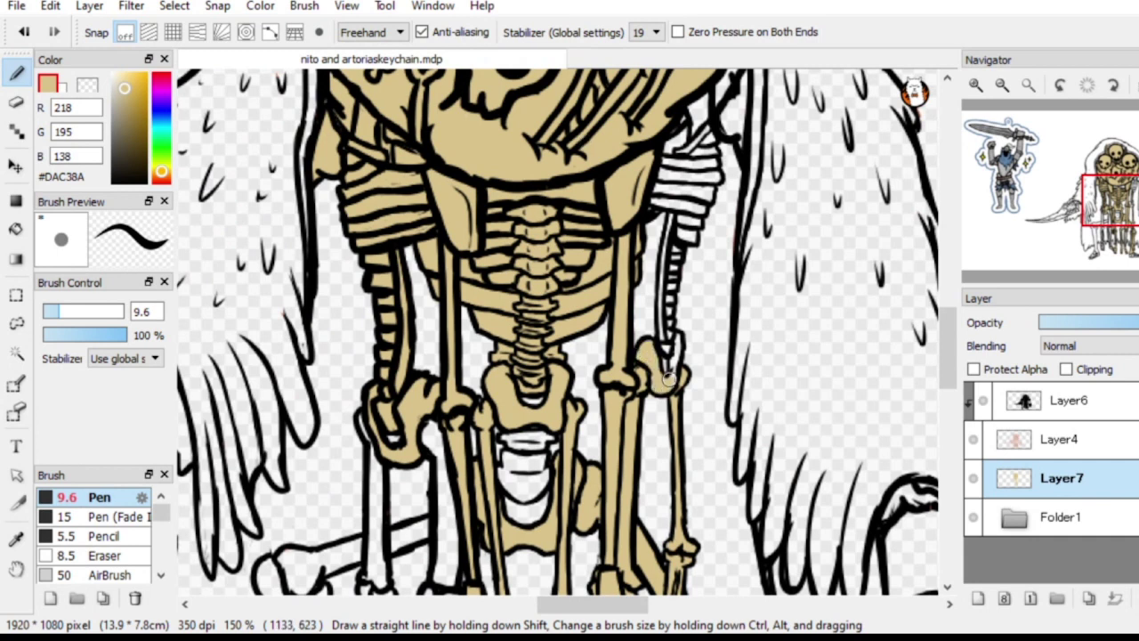
drag(669, 379, 674, 356)
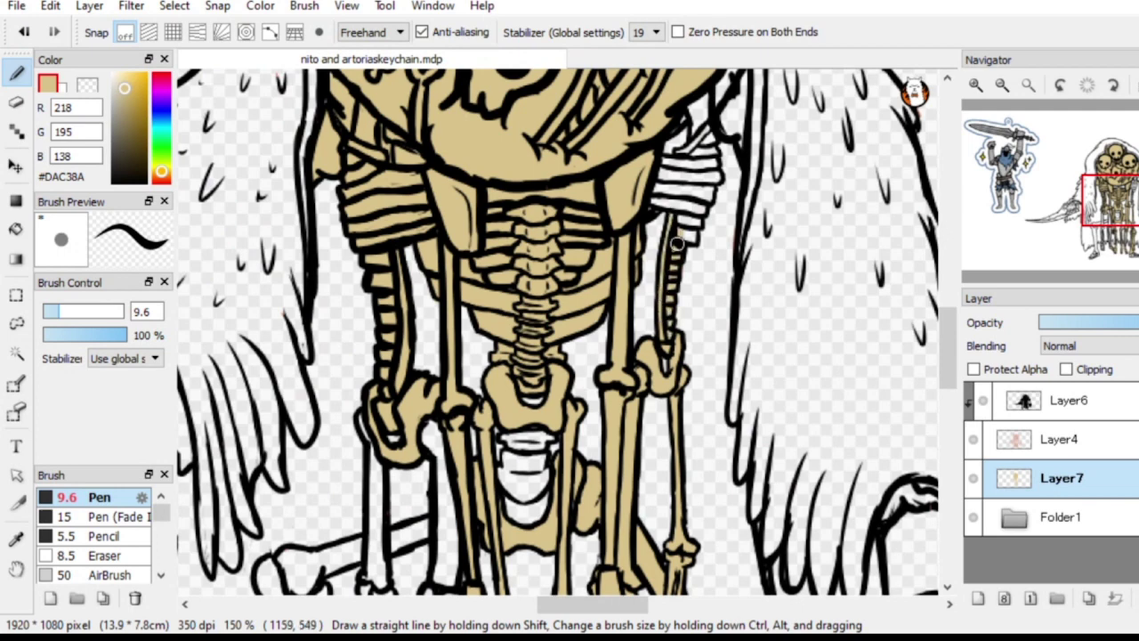
Paint the upper right rib stack tan, together with the small bones between the skull mass and the hood's right edge
scroll(677, 242, up, 4)
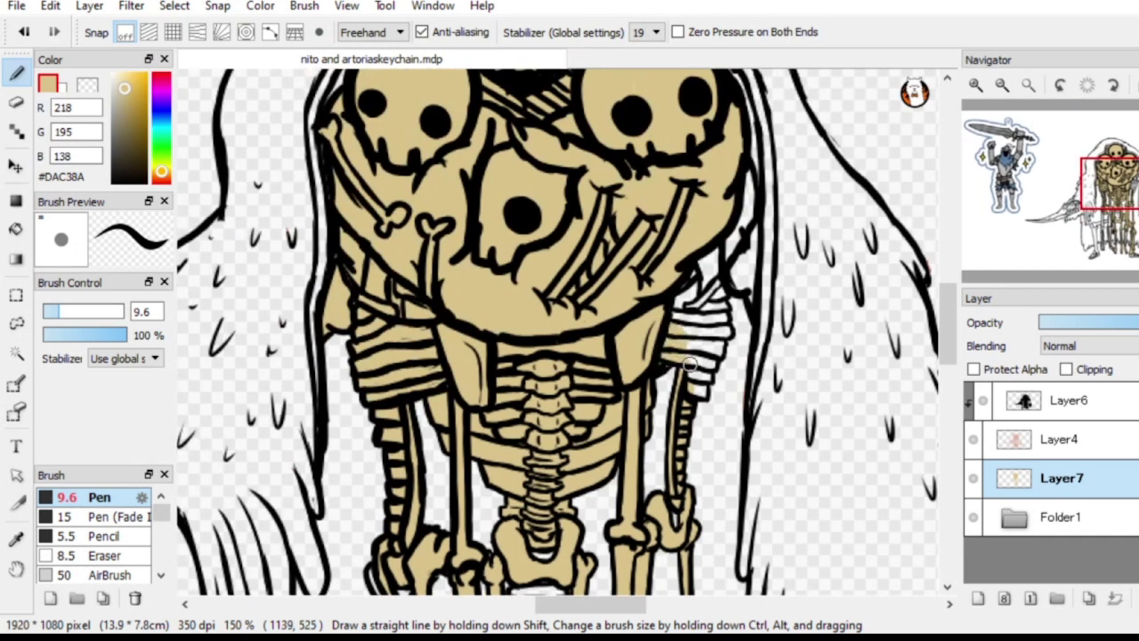
mouse_move(713, 350)
mouse_down()
mouse_move(687, 342)
mouse_move(708, 317)
mouse_move(721, 351)
mouse_move(719, 336)
mouse_up()
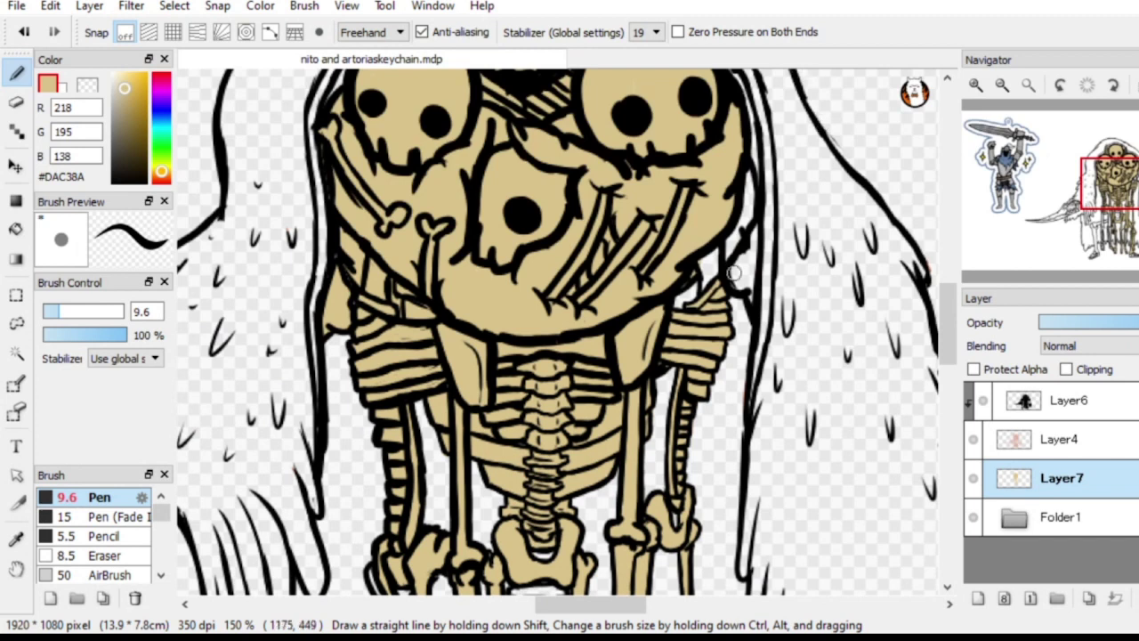
mouse_move(694, 271)
mouse_down()
mouse_move(733, 249)
mouse_move(747, 186)
mouse_up()
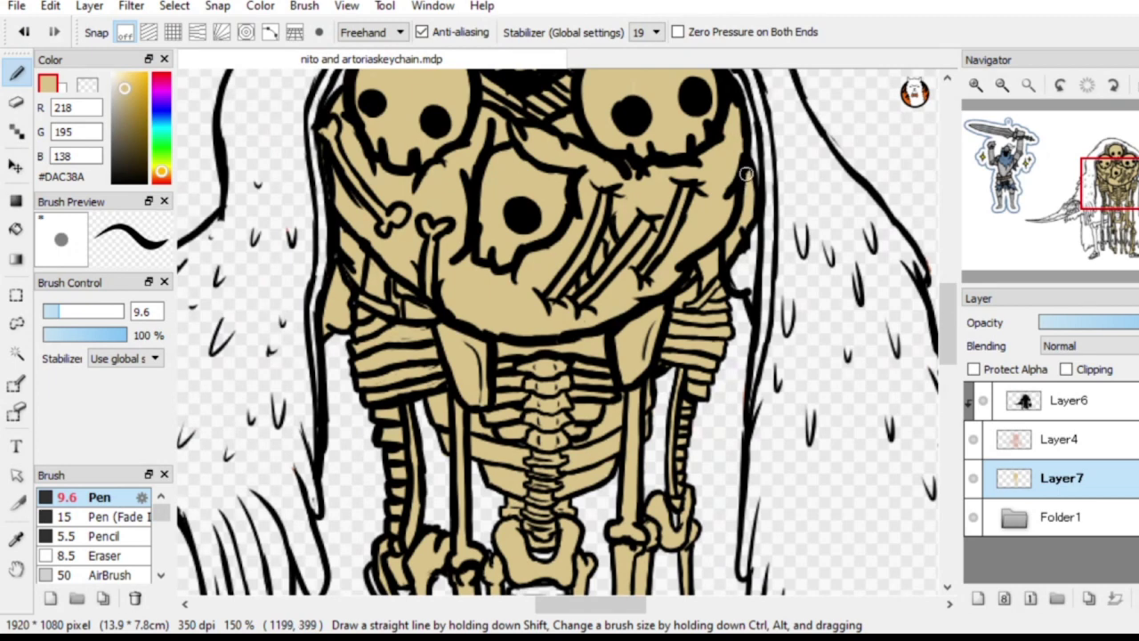
drag(728, 271, 754, 231)
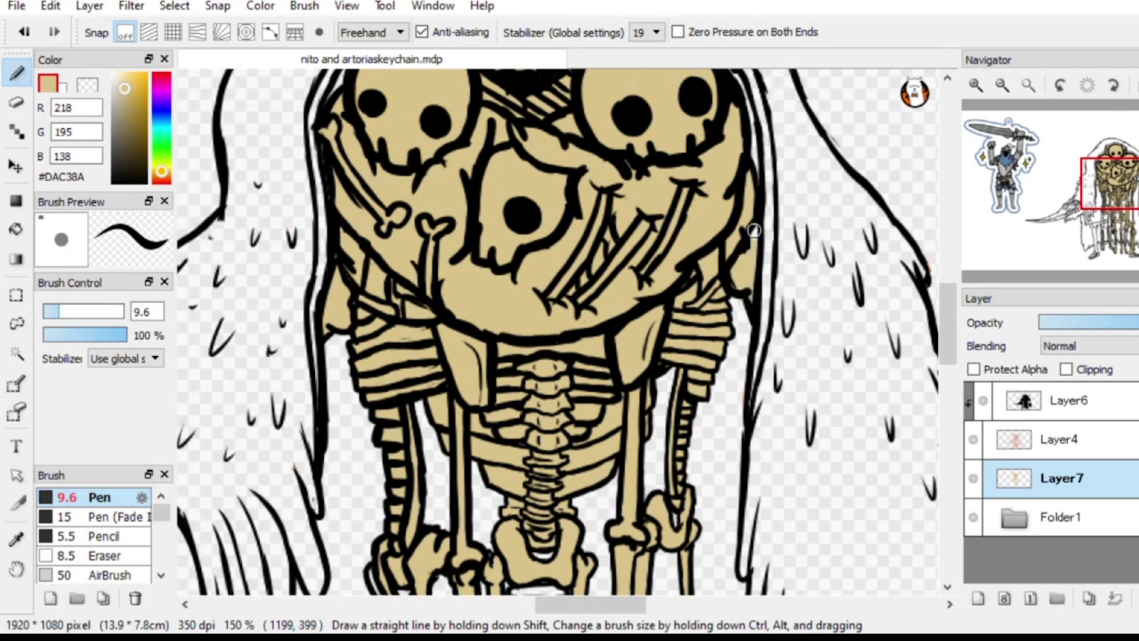
Paint the tailbone and the vertebrae above it inside the lower pelvis tan
scroll(753, 292, down, 5)
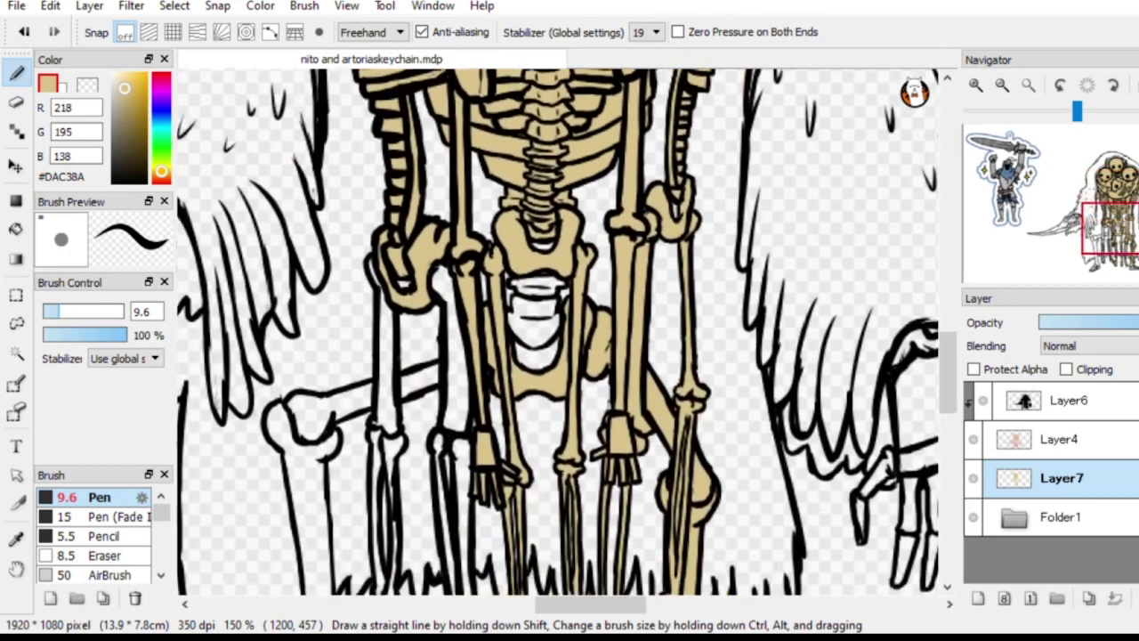
drag(1119, 243, 1110, 235)
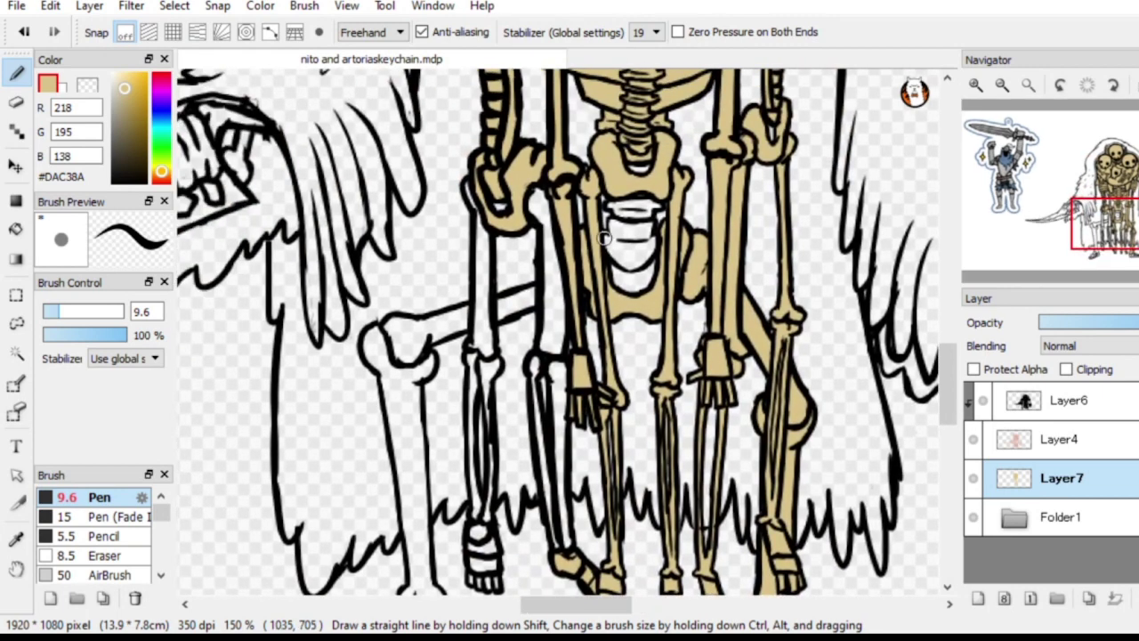
mouse_move(612, 253)
mouse_down()
mouse_move(610, 238)
mouse_move(644, 226)
mouse_move(637, 263)
mouse_move(625, 257)
mouse_up()
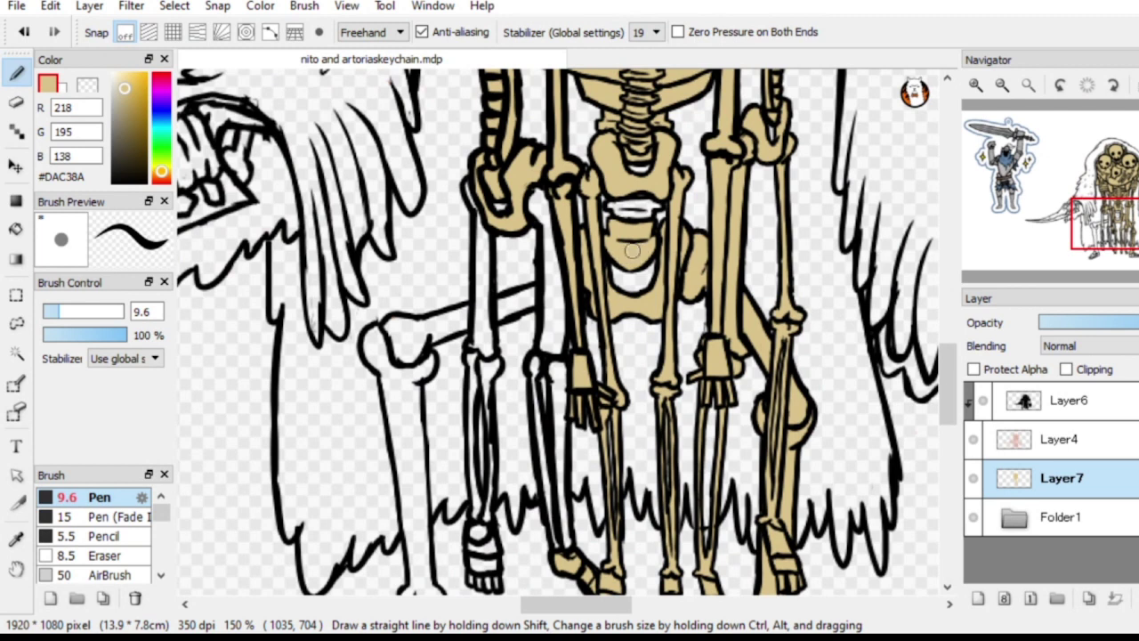
drag(612, 205, 645, 219)
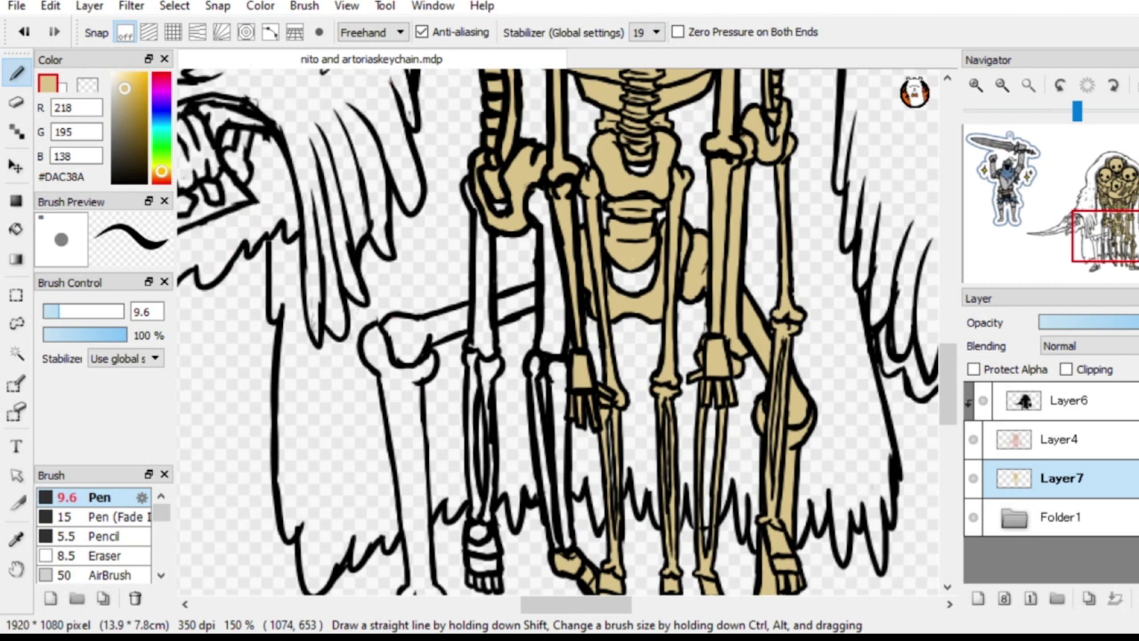
Paint the shin and thigh of the leg left of the pelvis tan, plus the outer left small leg's thigh, shin and foot
mouse_move(555, 370)
mouse_down()
mouse_move(559, 553)
mouse_move(535, 366)
mouse_up()
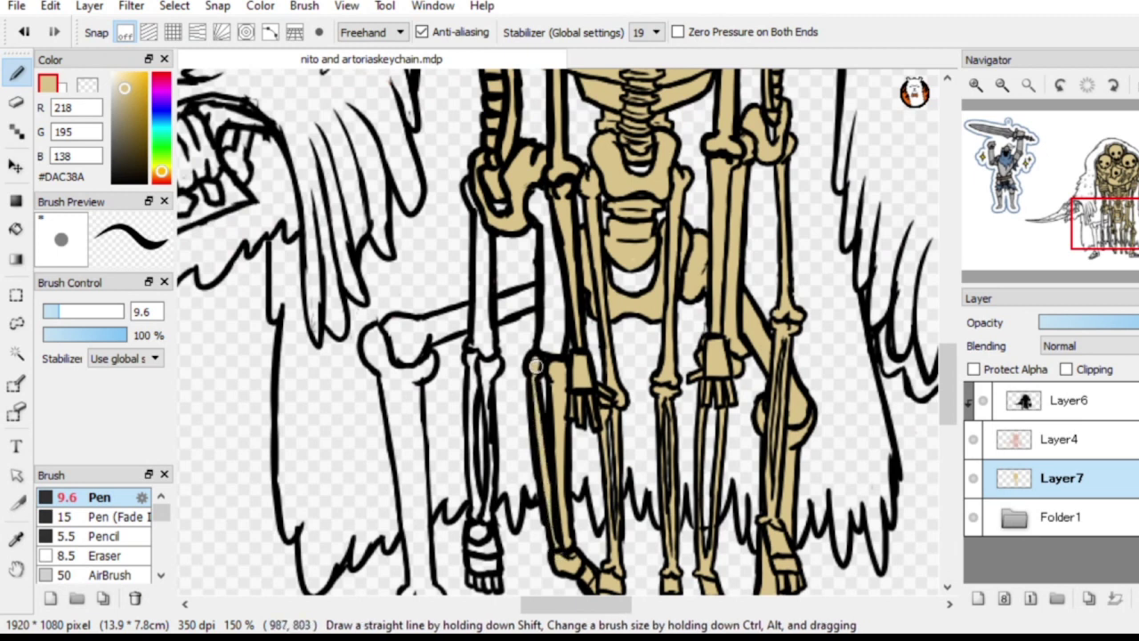
mouse_move(562, 312)
mouse_down()
mouse_move(539, 355)
mouse_move(558, 311)
mouse_move(535, 212)
mouse_up()
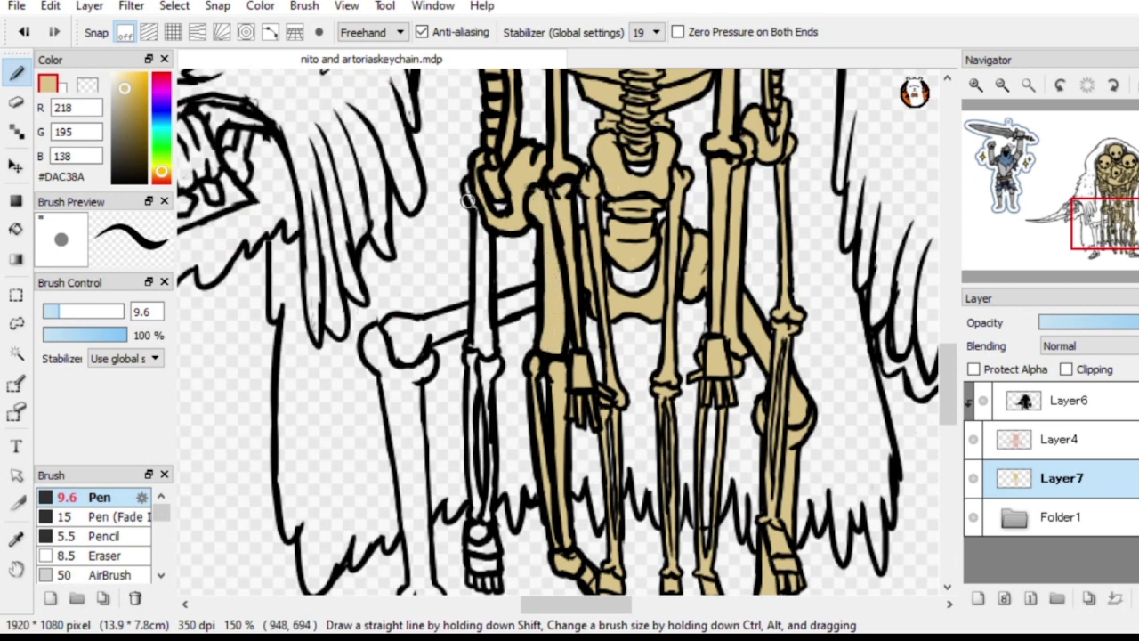
mouse_move(467, 200)
mouse_down()
mouse_move(481, 263)
mouse_move(484, 236)
mouse_move(483, 347)
mouse_move(486, 320)
mouse_move(472, 362)
mouse_move(464, 299)
mouse_move(488, 405)
mouse_up()
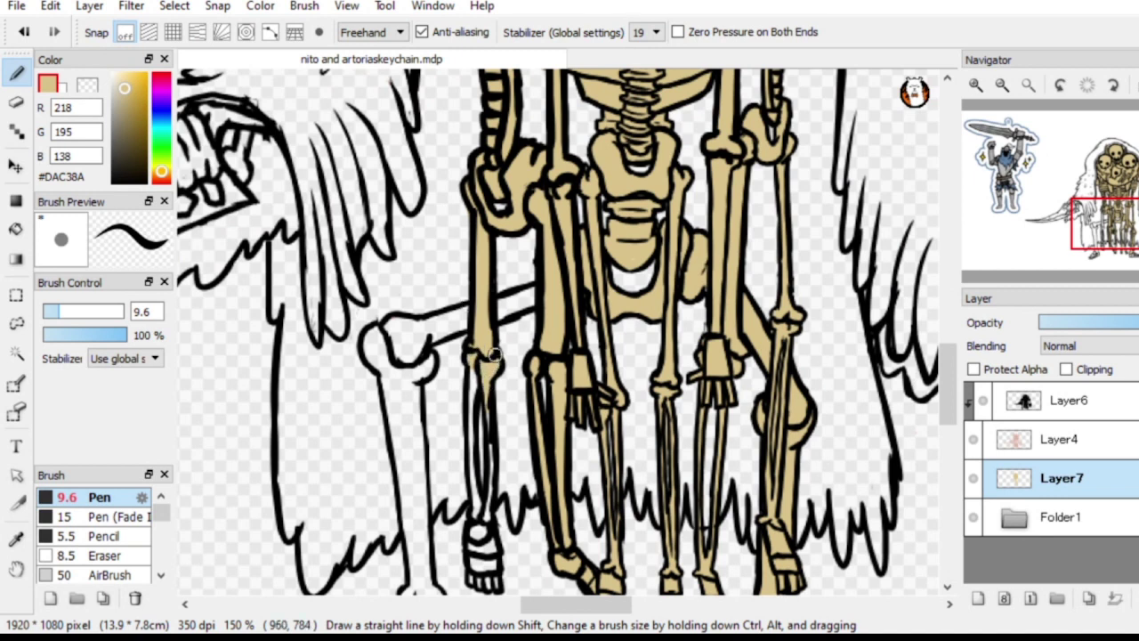
mouse_move(494, 354)
mouse_down()
mouse_move(485, 506)
mouse_move(485, 478)
mouse_move(475, 505)
mouse_move(471, 401)
mouse_up()
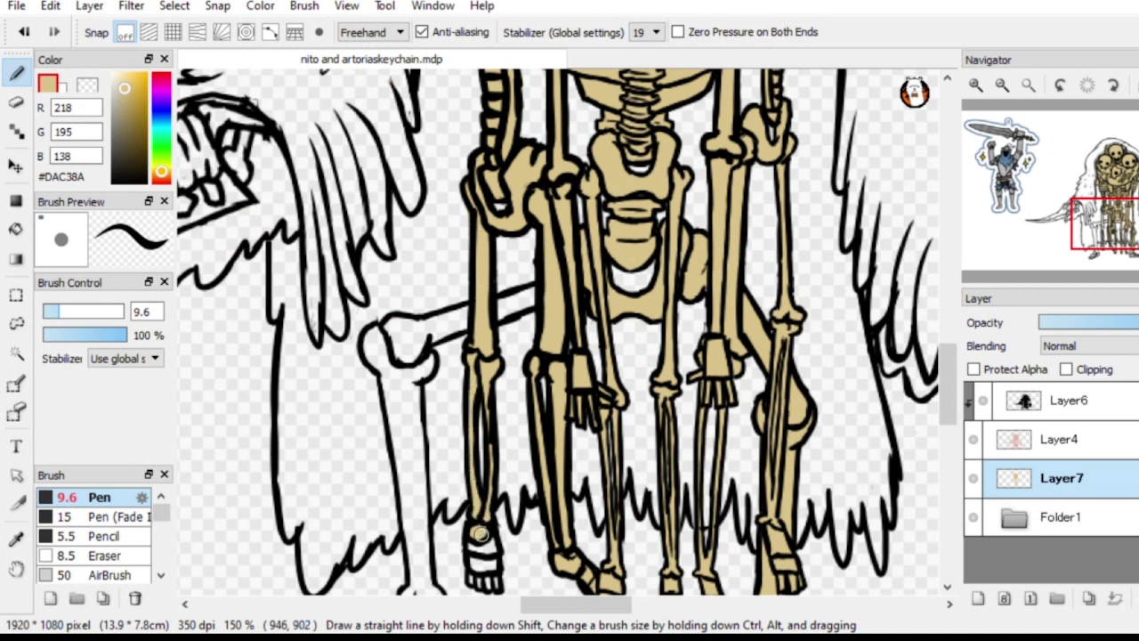
drag(480, 536, 492, 570)
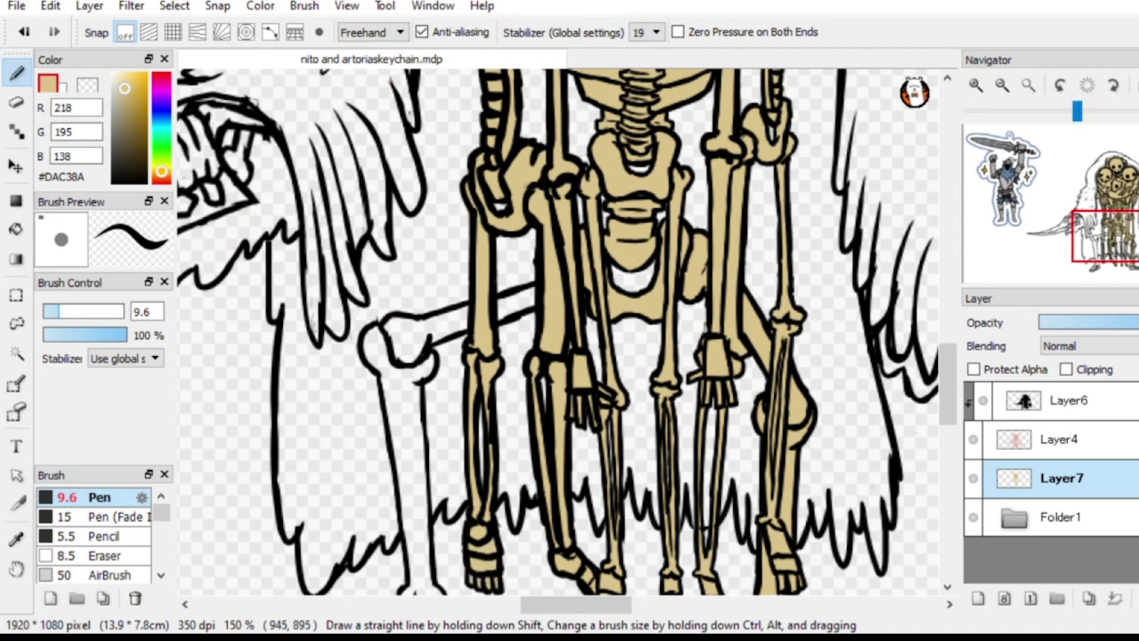
Paint the large bent left thigh bone and its knee tan on Layer7, and switch to black on Layer6 for the line art
drag(1106, 236, 1102, 231)
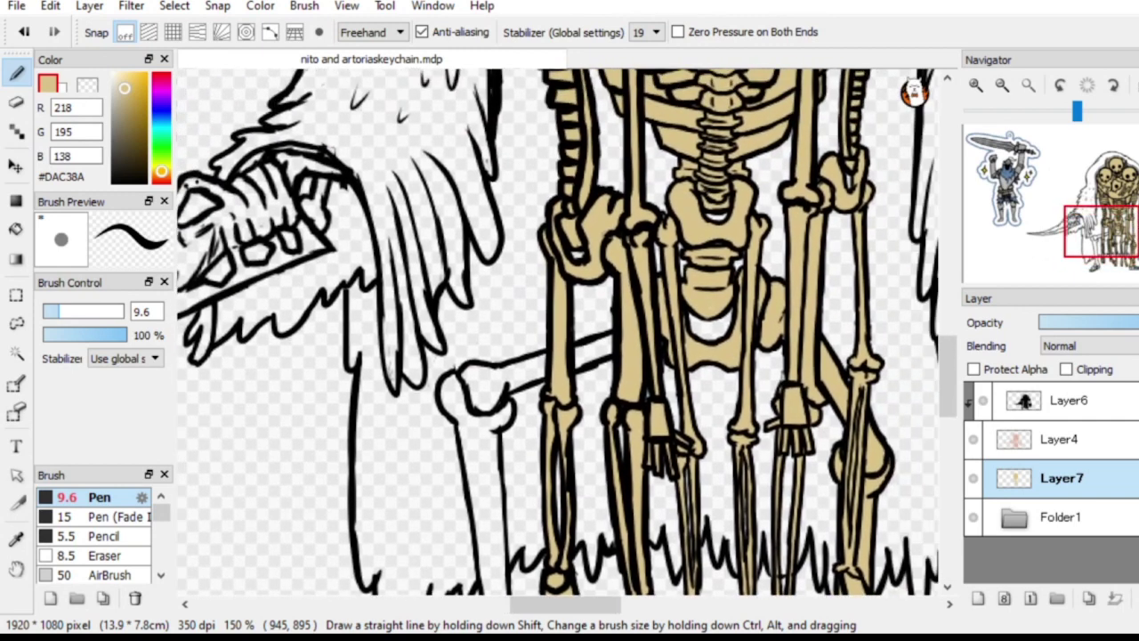
mouse_move(450, 384)
mouse_down()
mouse_move(459, 384)
mouse_move(491, 444)
mouse_move(505, 415)
mouse_move(483, 423)
mouse_move(468, 372)
mouse_move(480, 418)
mouse_move(499, 374)
mouse_move(486, 370)
mouse_move(496, 392)
mouse_move(598, 345)
mouse_move(540, 357)
mouse_move(584, 345)
mouse_move(582, 365)
mouse_move(612, 343)
mouse_up()
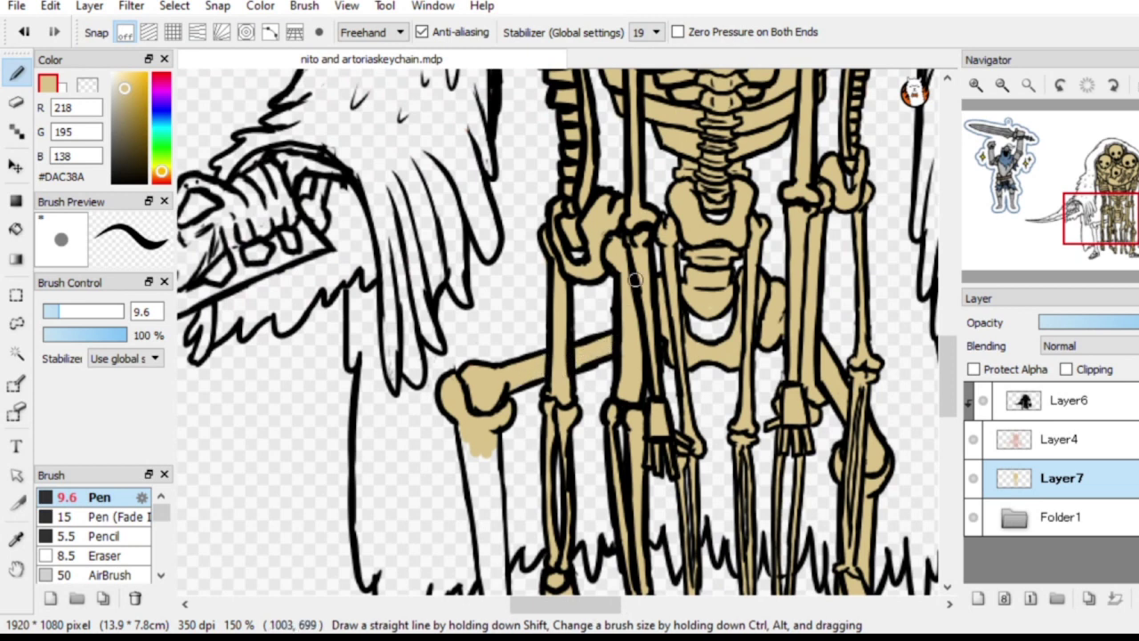
click(1071, 400)
click(113, 182)
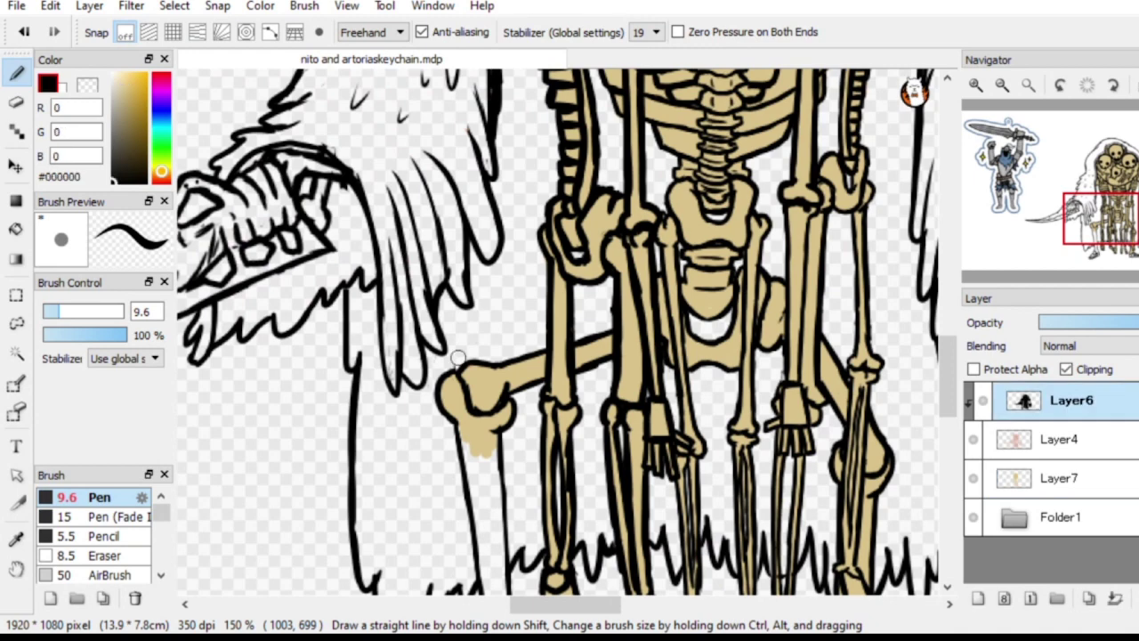
Resample the tan from the large left knee, try a stroke down its shin on Layer6, and undo the stroke
right_click(489, 388)
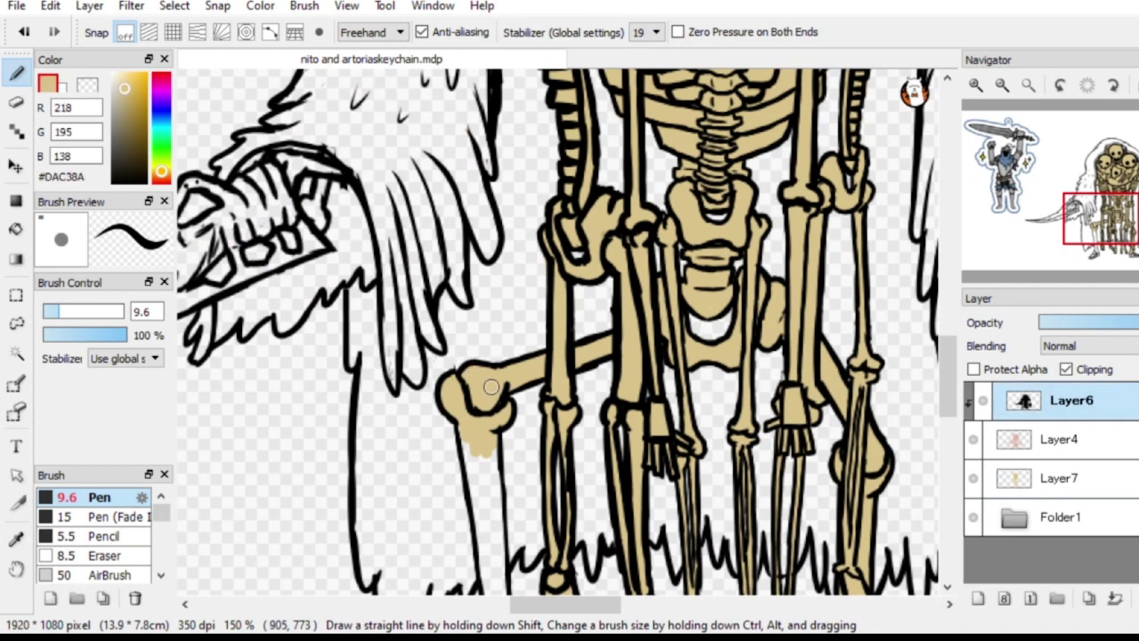
drag(1103, 230, 1120, 251)
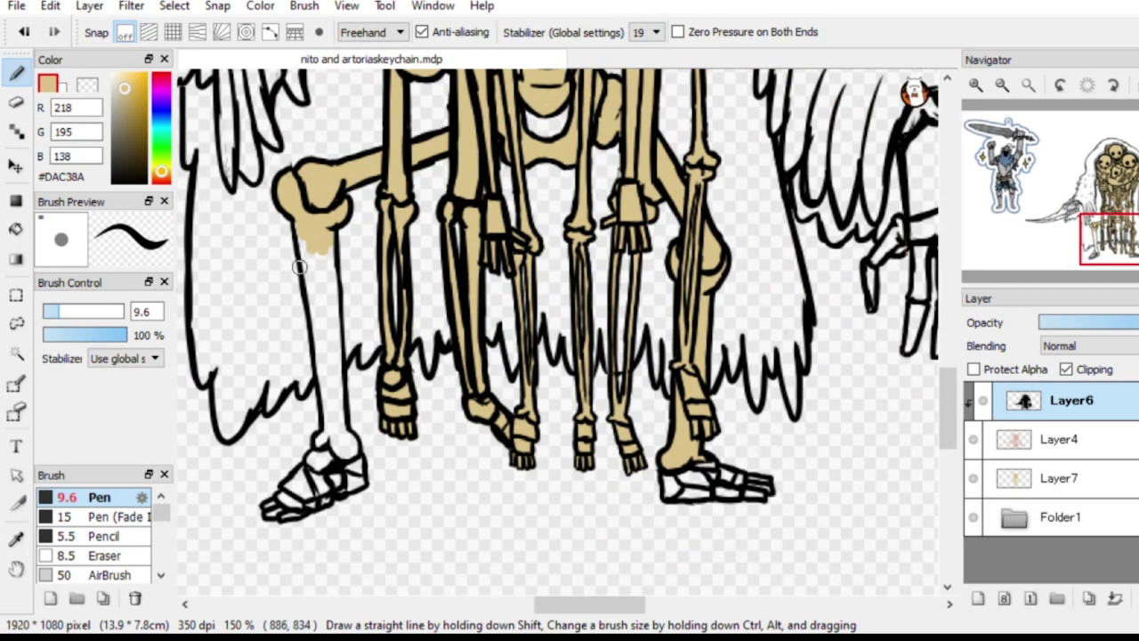
mouse_move(305, 242)
mouse_down()
mouse_move(299, 233)
mouse_move(308, 270)
mouse_up()
click(24, 32)
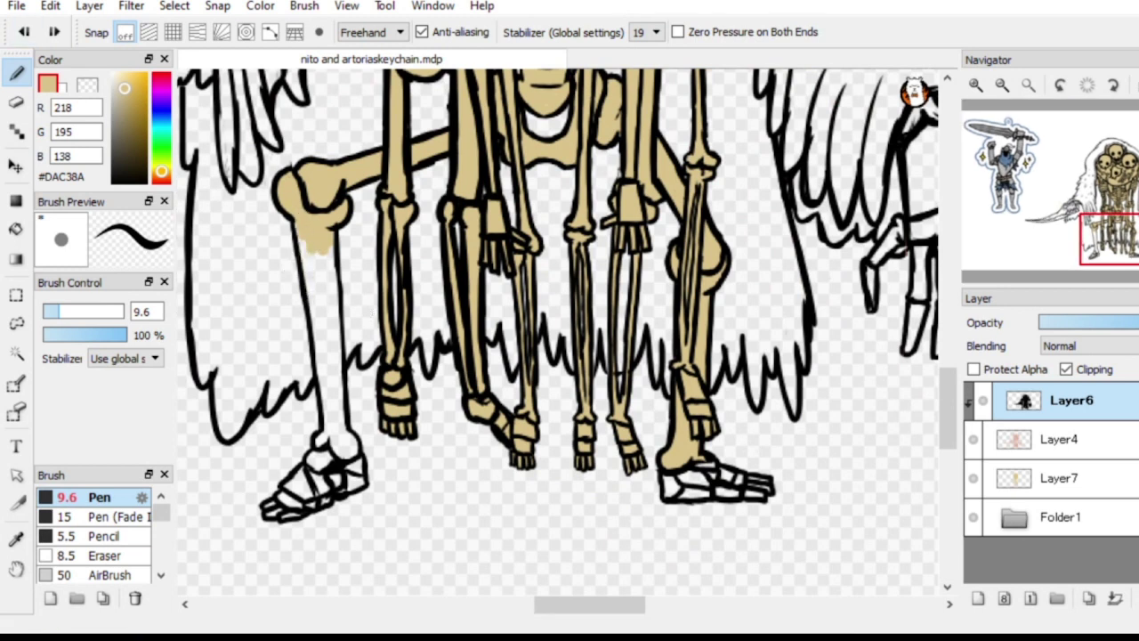
Paint the shin, ankle and foot of the large left leg and the large right foot tan on Layer7
click(1061, 478)
mouse_move(298, 232)
mouse_down()
mouse_move(320, 334)
mouse_move(329, 245)
mouse_move(333, 387)
mouse_move(328, 352)
mouse_move(326, 387)
mouse_move(326, 376)
mouse_up()
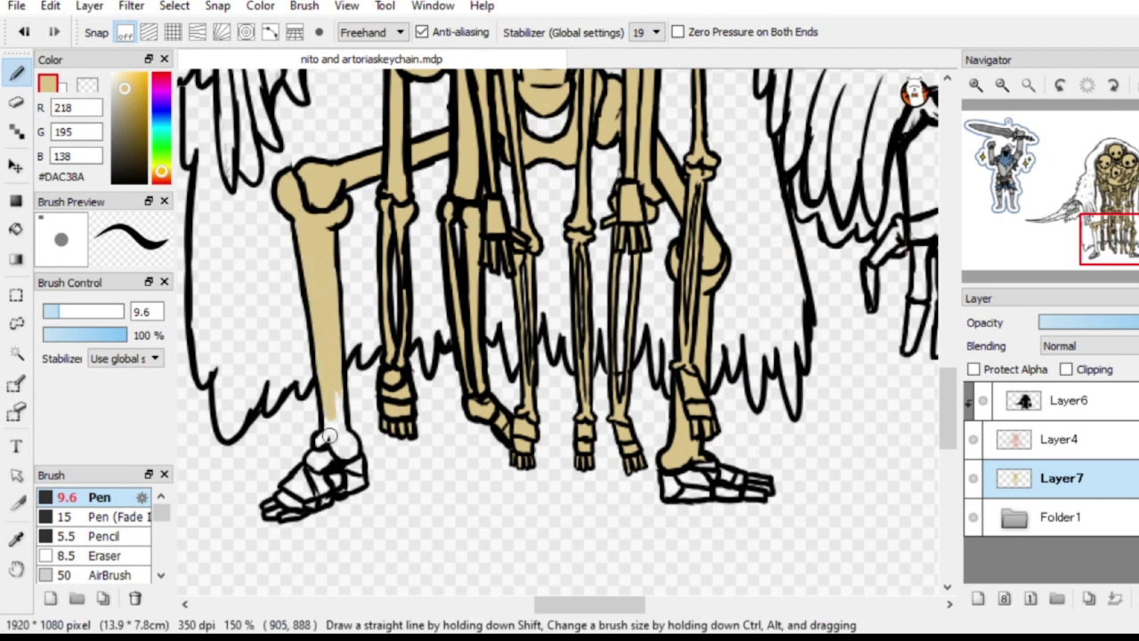
mouse_move(333, 430)
mouse_down()
mouse_move(349, 441)
mouse_move(334, 392)
mouse_move(311, 468)
mouse_move(316, 453)
mouse_move(339, 477)
mouse_move(353, 469)
mouse_move(333, 488)
mouse_move(319, 481)
mouse_up()
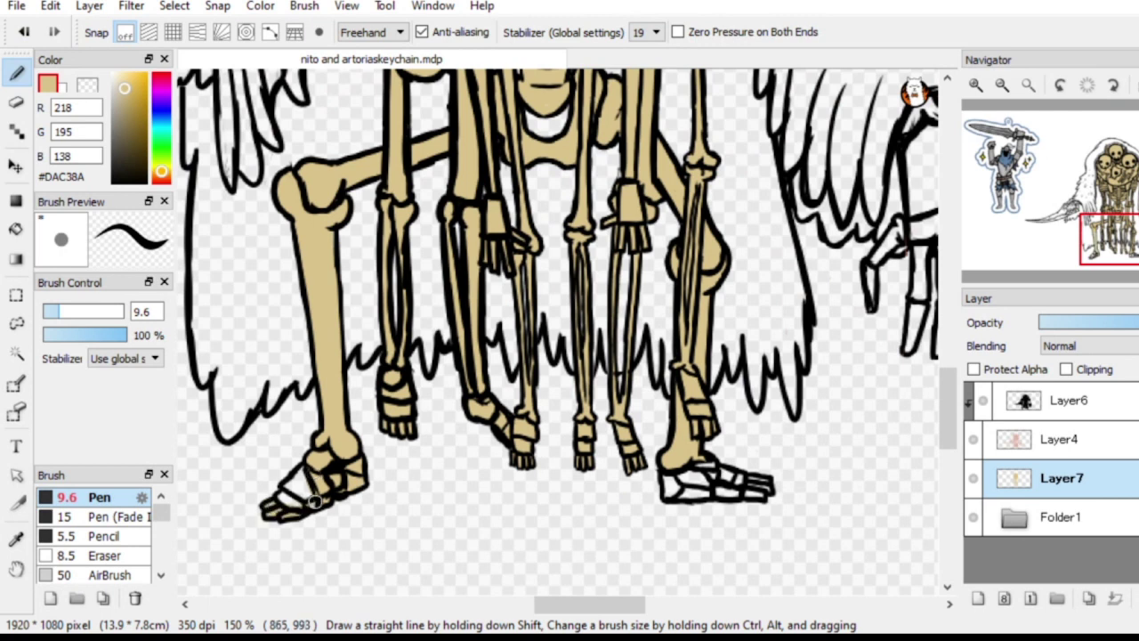
drag(314, 502, 282, 496)
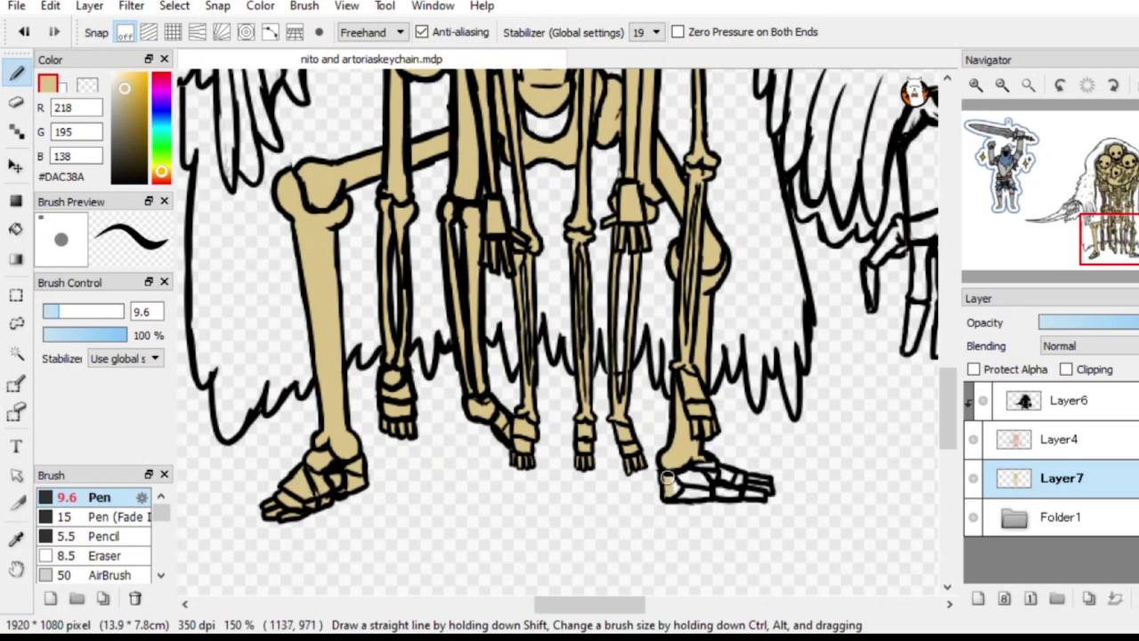
mouse_move(699, 492)
mouse_down()
mouse_move(716, 491)
mouse_move(756, 495)
mouse_move(718, 474)
mouse_move(758, 485)
mouse_up()
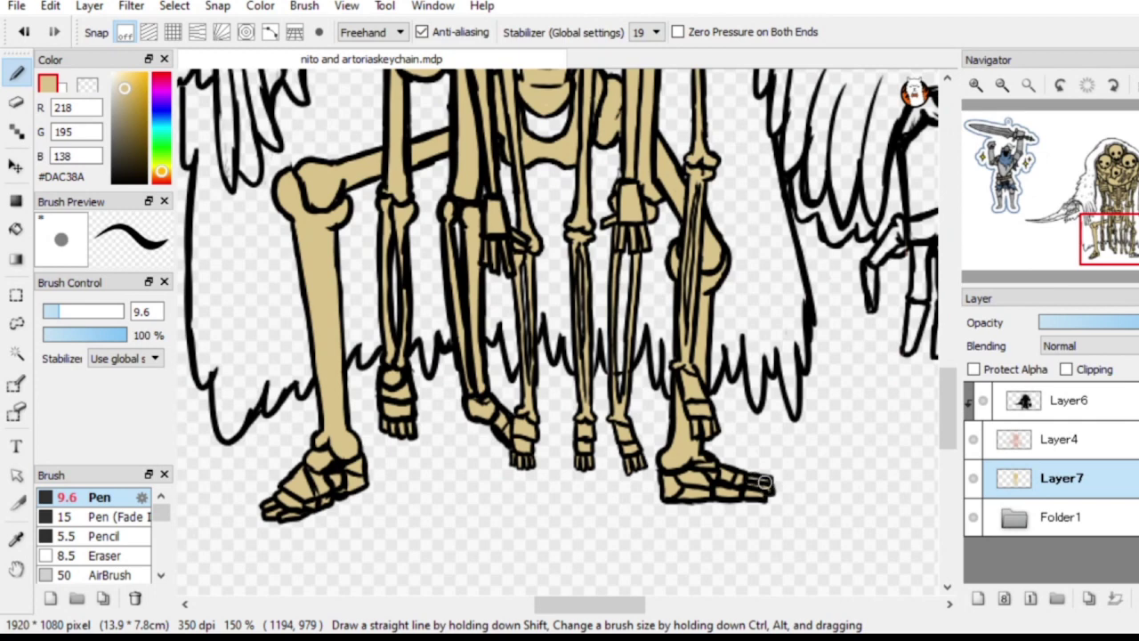
Paint the thumb of the large right hand and the knobby bone above its palm tan
mouse_move(1105, 238)
mouse_down()
mouse_move(1093, 218)
mouse_move(1120, 229)
mouse_up()
click(1002, 84)
click(1002, 85)
click(976, 84)
click(976, 85)
click(976, 84)
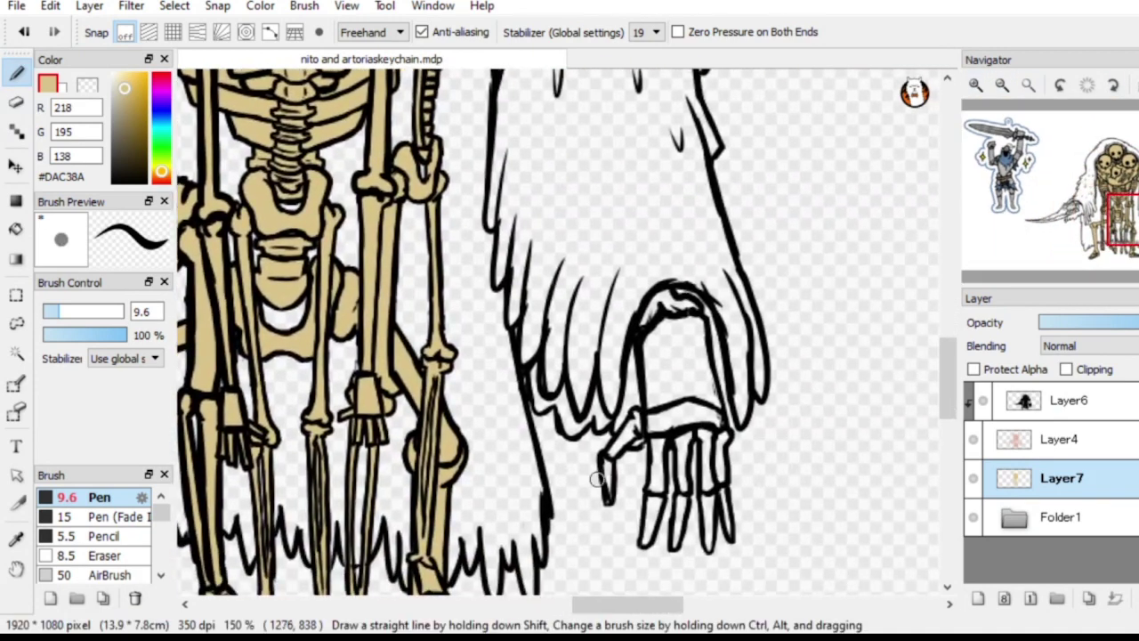
mouse_move(603, 463)
mouse_down()
mouse_move(607, 498)
mouse_move(626, 431)
mouse_up()
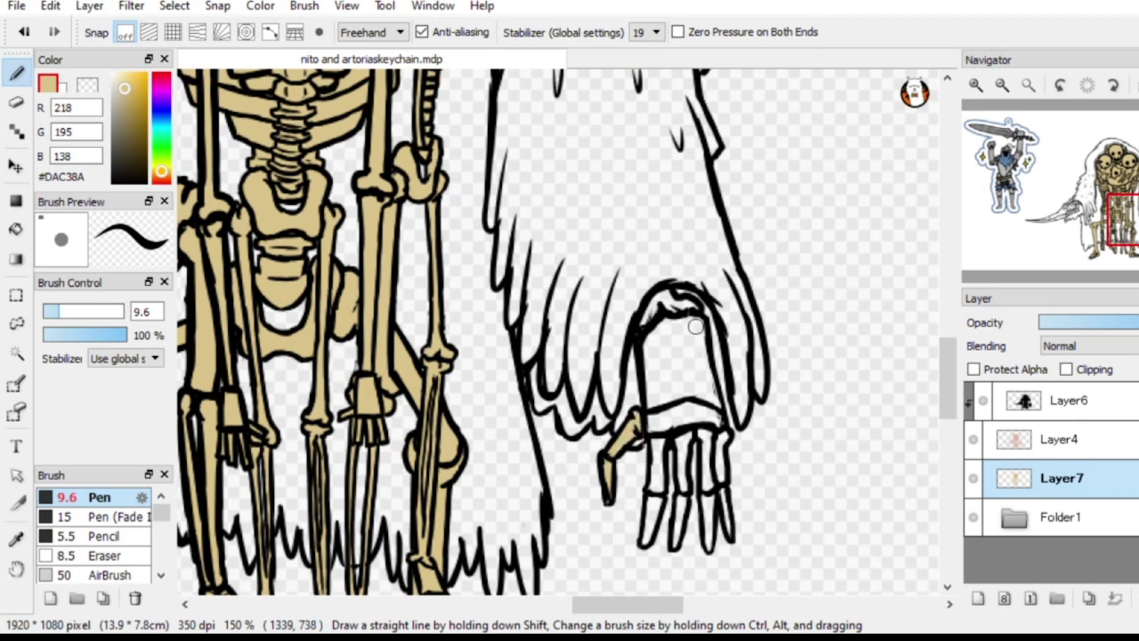
drag(654, 307, 667, 293)
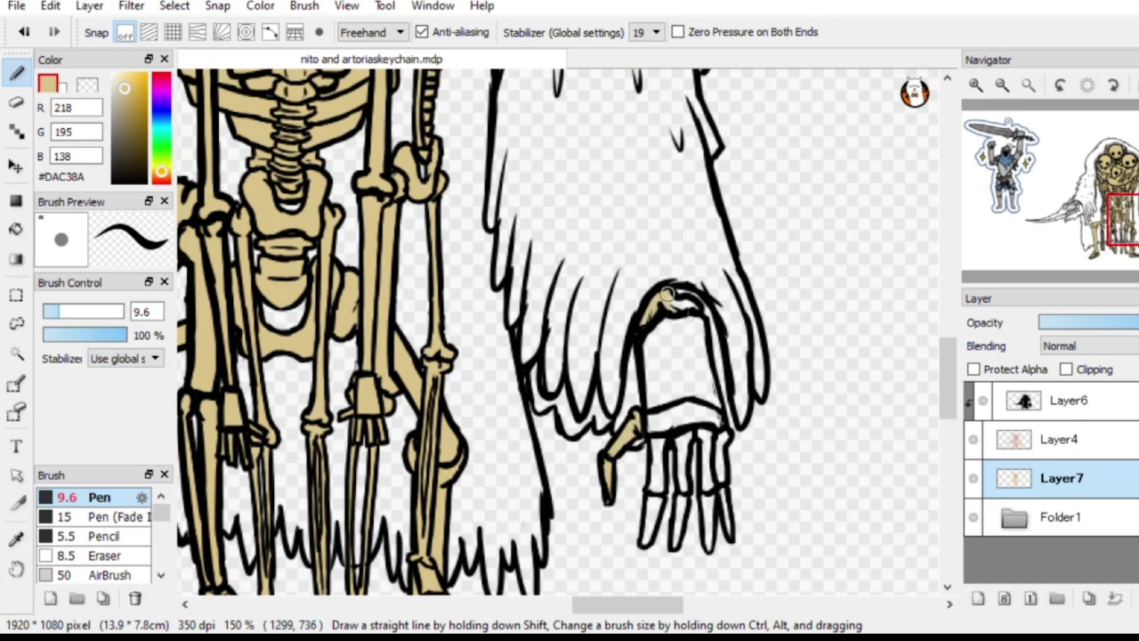
Resample the tan and paint the four fingers and the left strip of the large right hand's palm and wrist on Layer7
right_click(707, 334)
click(1070, 400)
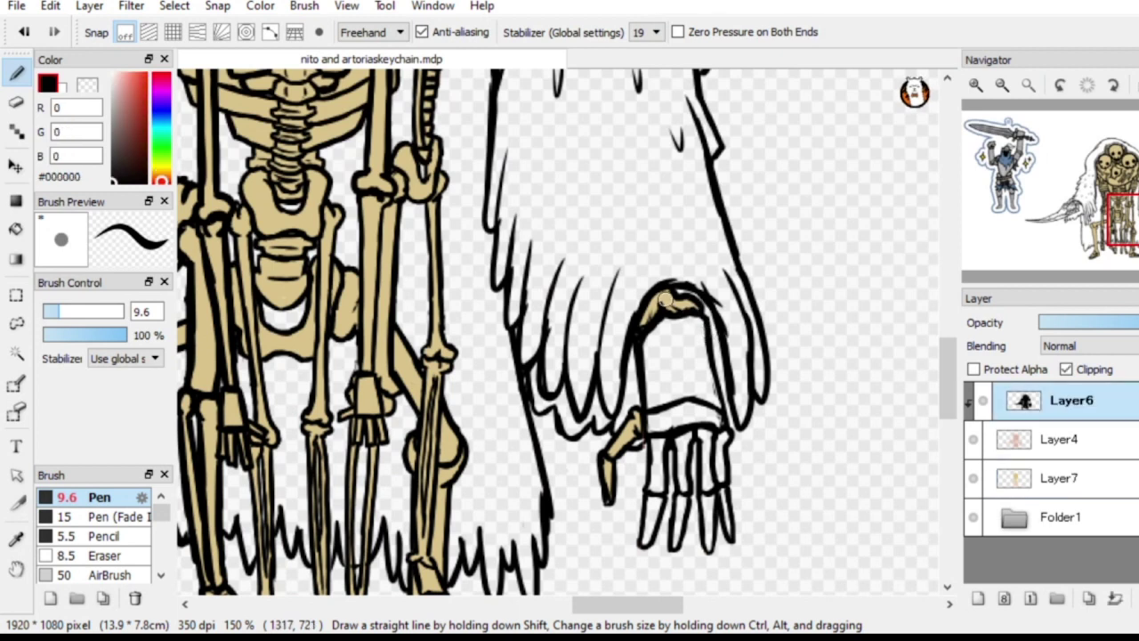
alt+click(665, 305)
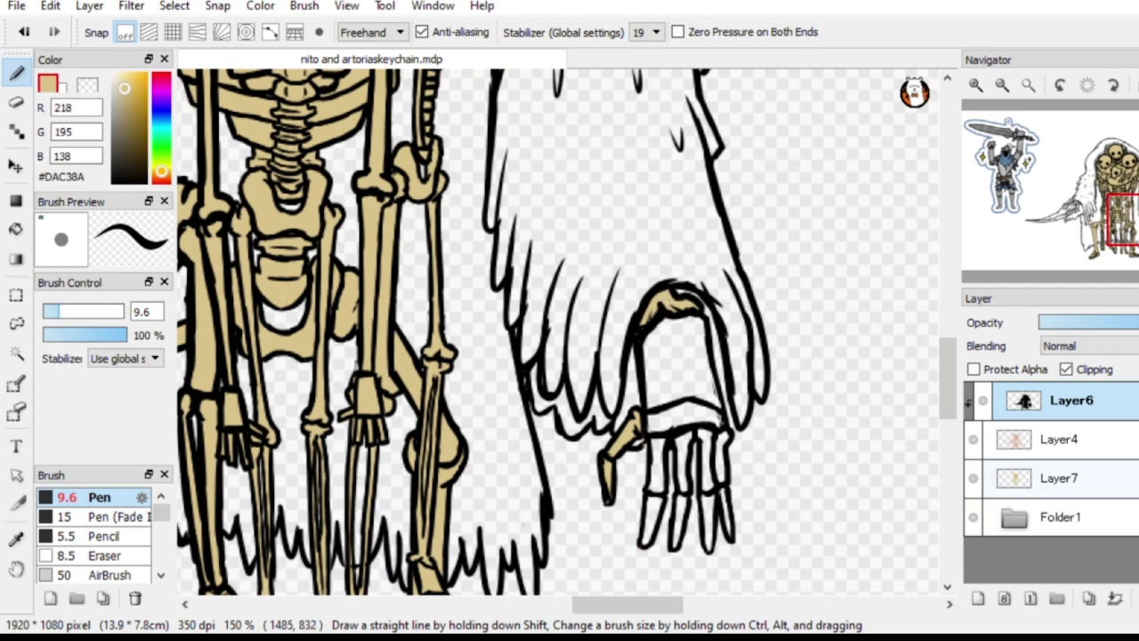
click(1060, 478)
mouse_move(654, 340)
mouse_down()
mouse_move(651, 410)
mouse_move(659, 391)
mouse_move(664, 420)
mouse_up()
drag(655, 475, 645, 541)
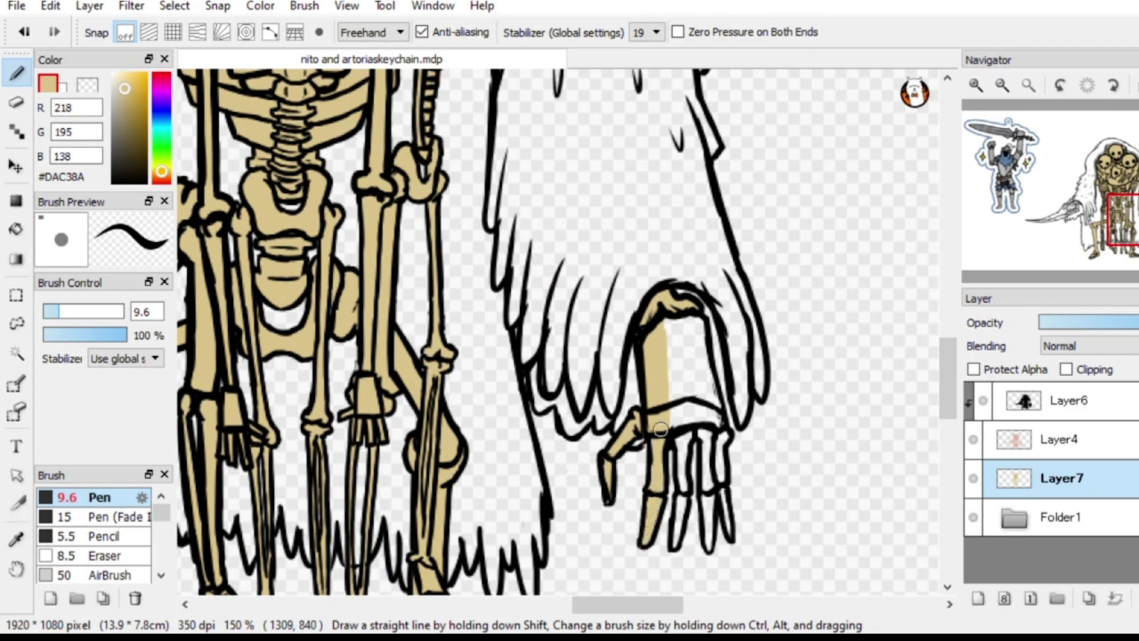
drag(680, 463, 676, 543)
mouse_move(710, 494)
mouse_down()
mouse_move(707, 545)
mouse_move(703, 424)
mouse_up()
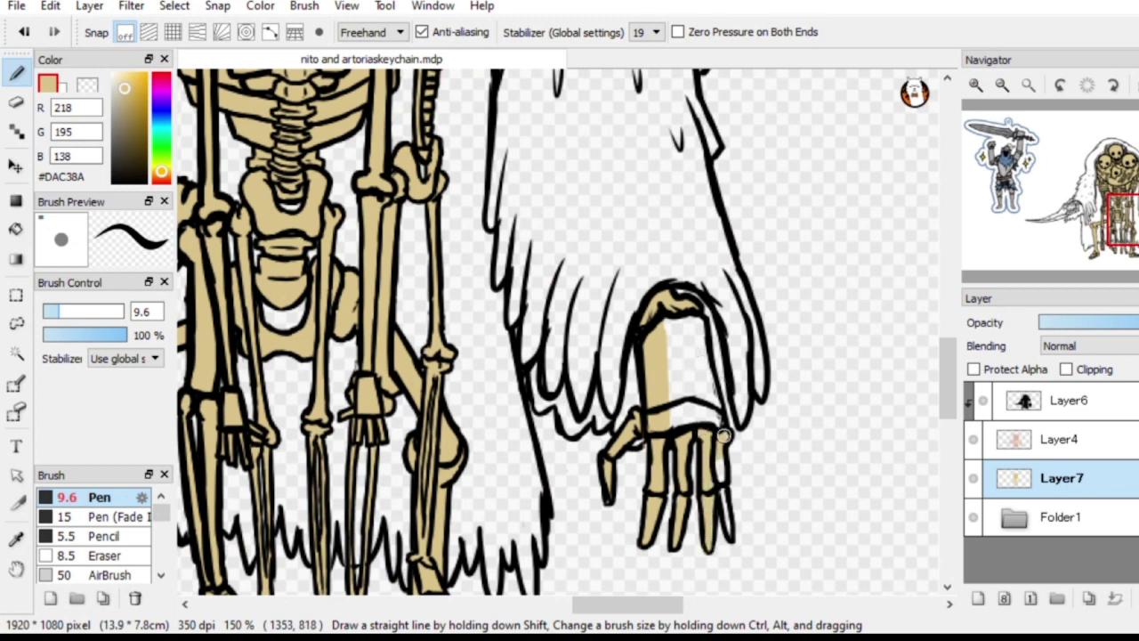
mouse_move(724, 436)
mouse_down()
mouse_move(729, 531)
mouse_move(723, 433)
mouse_up()
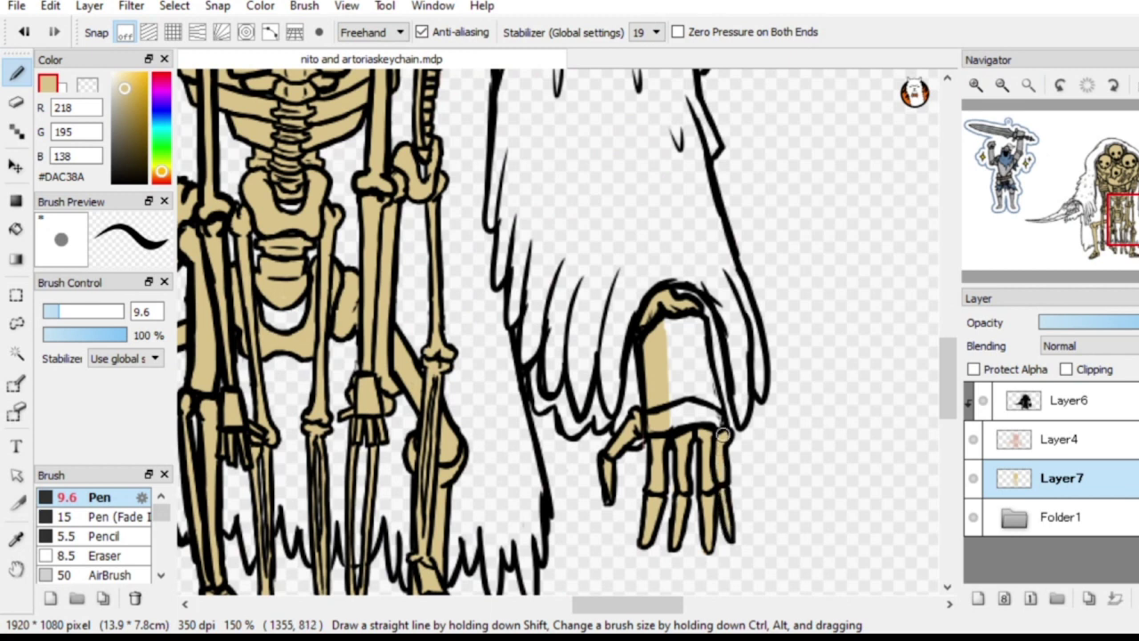
Resample the tan and fill the rest of the large right hand's palm and knuckle band on Layer7
right_click(725, 423)
click(1070, 401)
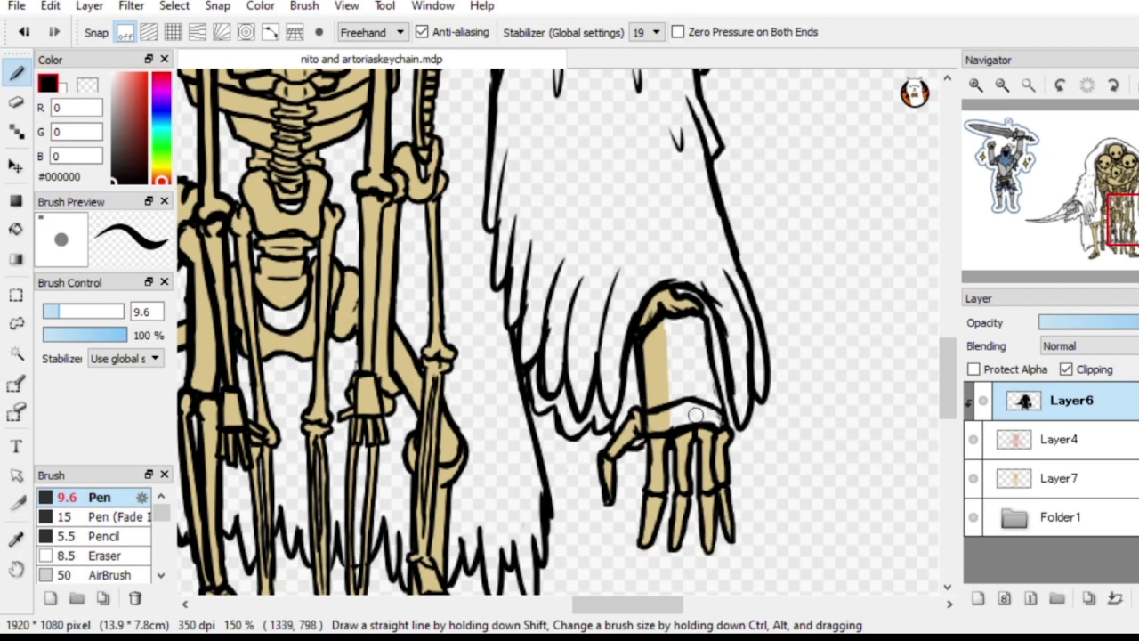
alt+click(661, 420)
click(1061, 478)
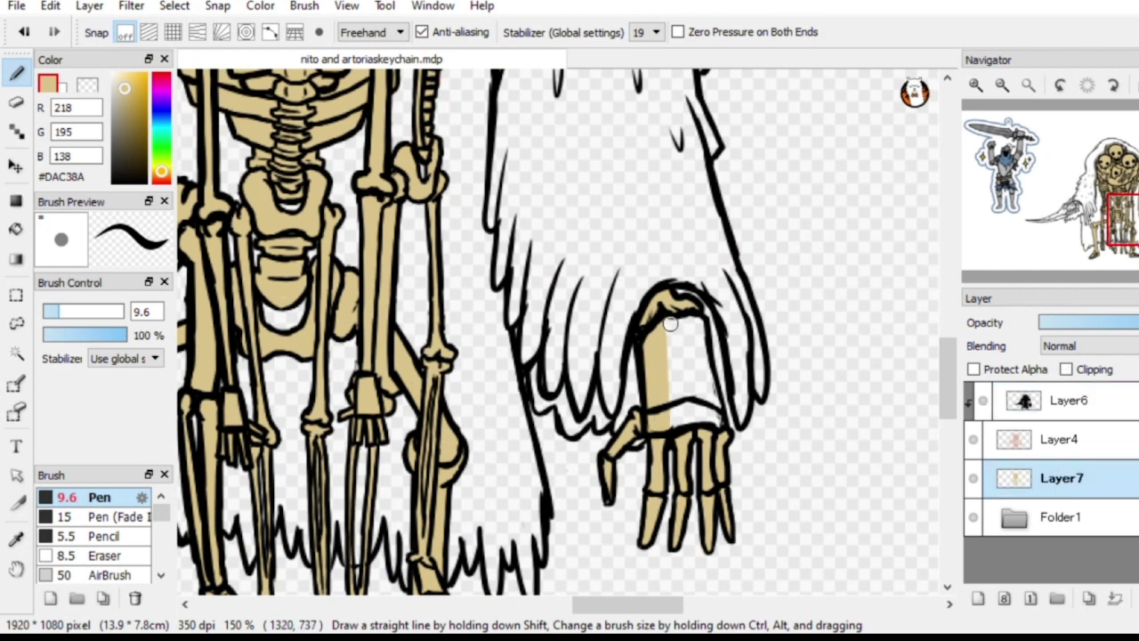
mouse_move(668, 353)
mouse_down()
mouse_move(672, 430)
mouse_move(671, 396)
mouse_move(693, 432)
mouse_move(700, 401)
mouse_move(715, 397)
mouse_move(676, 326)
mouse_up()
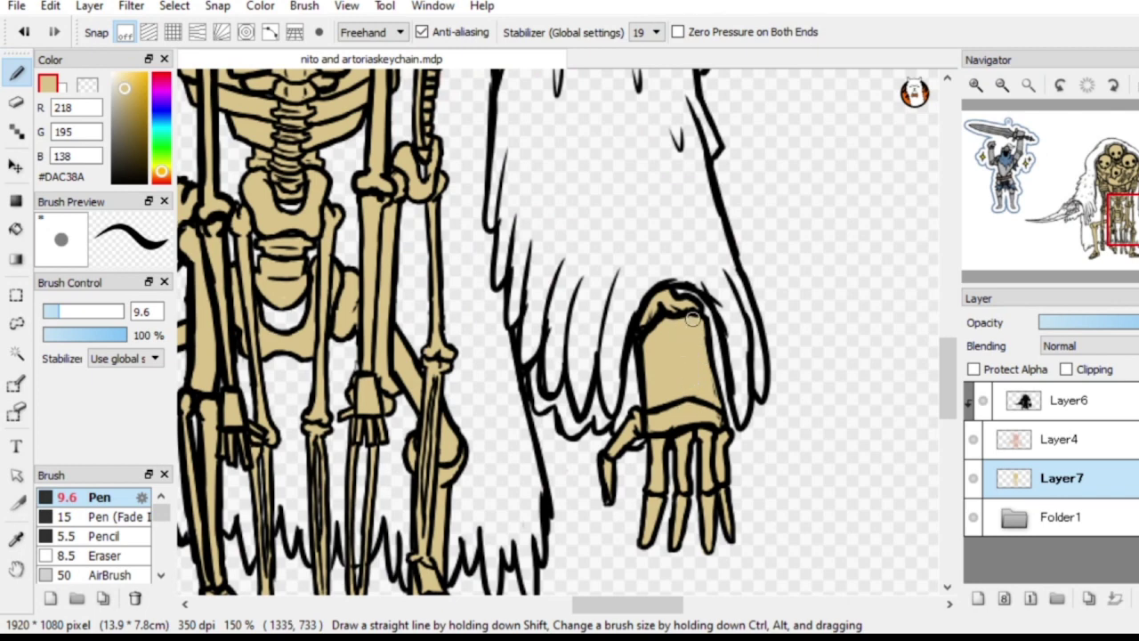
Paint the arm bones behind the sword-holding hand tan, and check the whole figure
drag(1138, 234, 1068, 224)
mouse_move(629, 244)
mouse_down()
mouse_move(676, 242)
mouse_move(666, 232)
mouse_move(652, 292)
mouse_move(644, 281)
mouse_move(660, 277)
mouse_up()
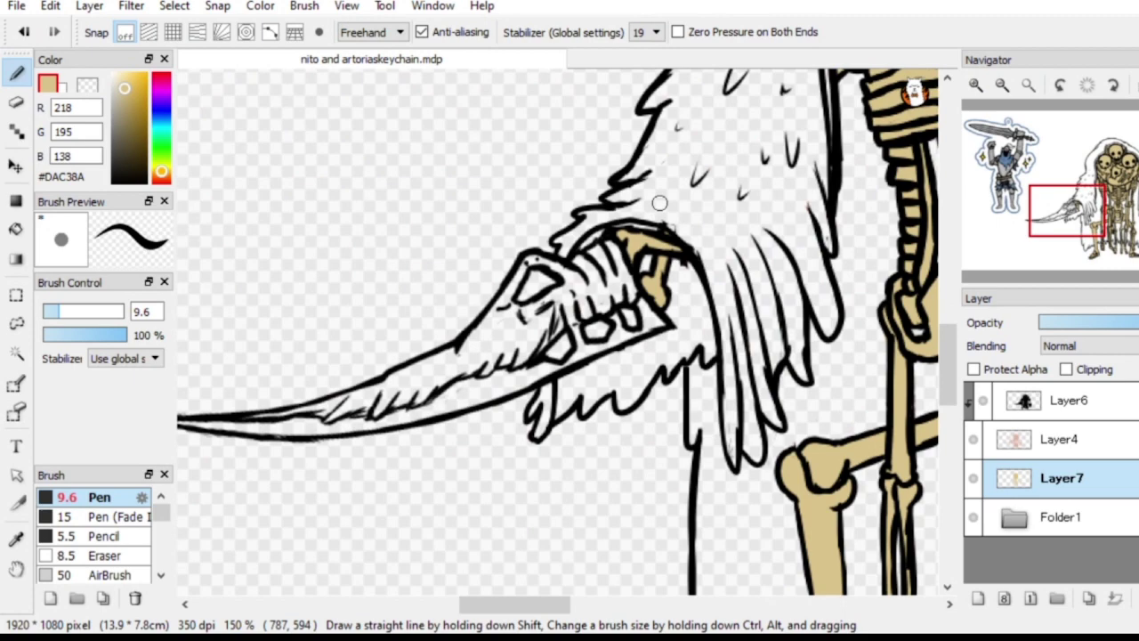
click(1003, 85)
click(1002, 85)
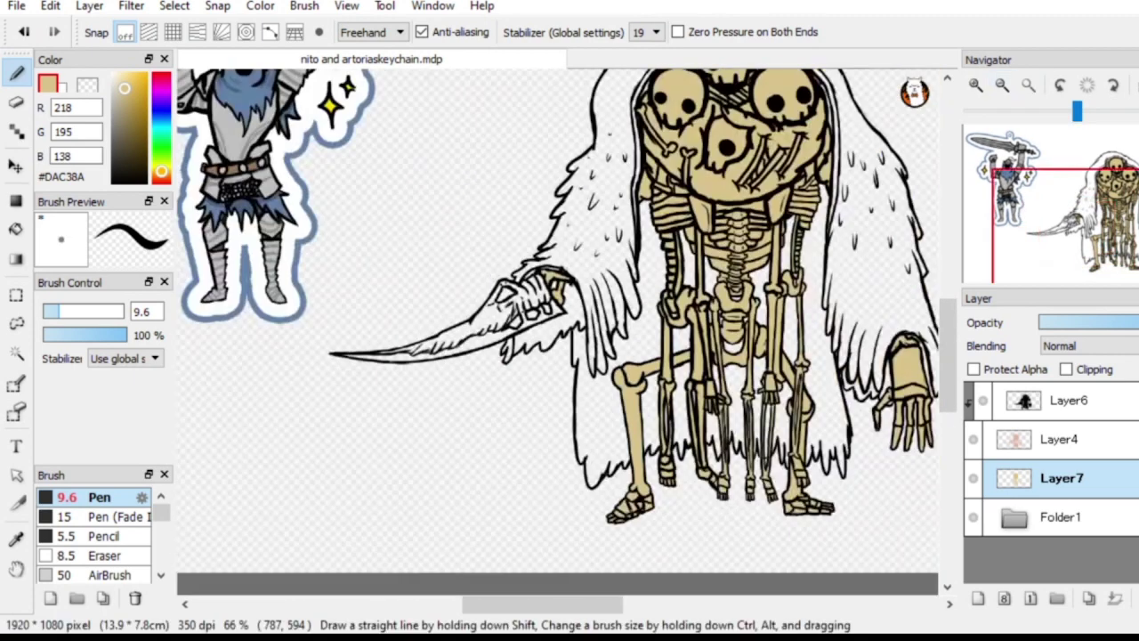
mouse_move(1069, 210)
mouse_down()
mouse_move(1082, 210)
mouse_move(1089, 228)
mouse_move(1087, 209)
mouse_move(1063, 194)
mouse_up()
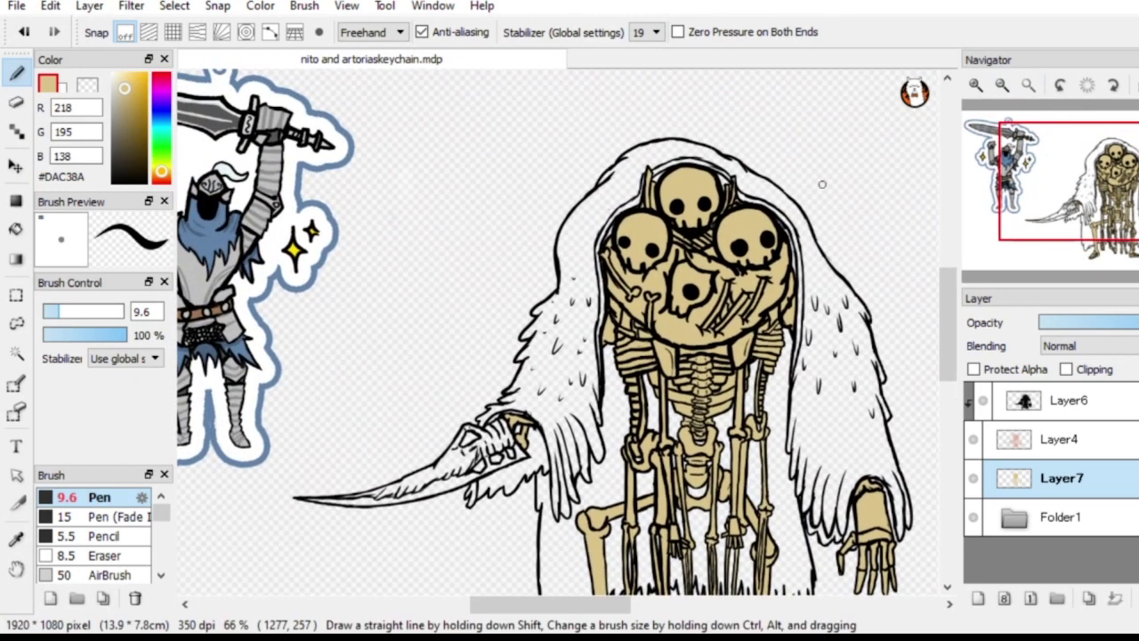
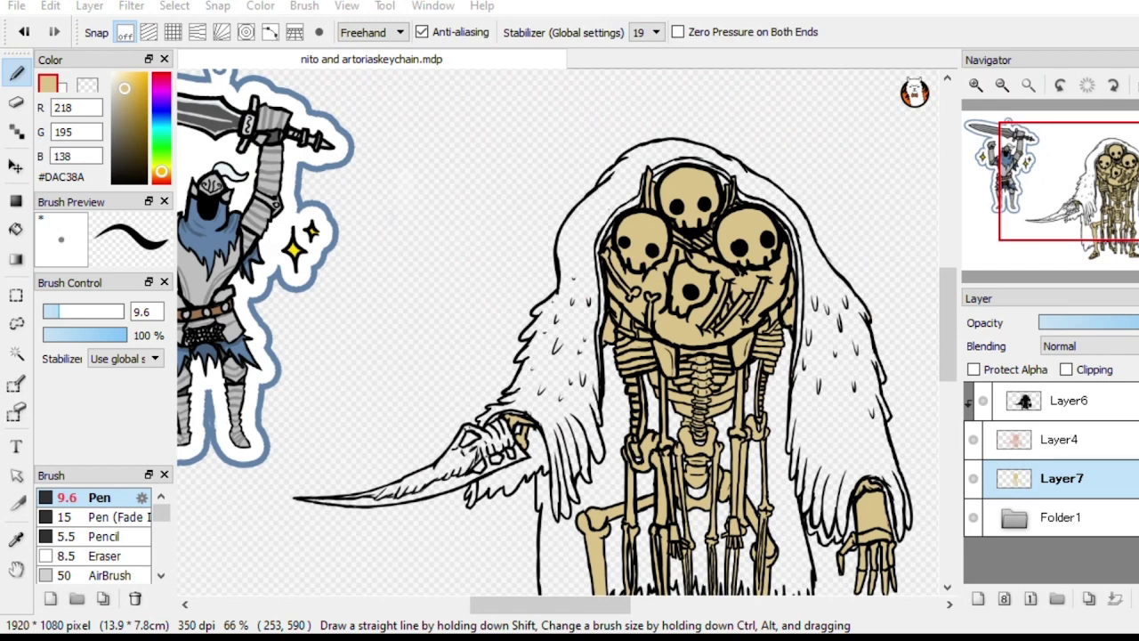
Set the colour to the darker tan #A08F65 and shade the recessed areas beneath and beside the skull-covered torso mass on Layer7
drag(1085, 193, 1116, 187)
click(975, 84)
click(976, 84)
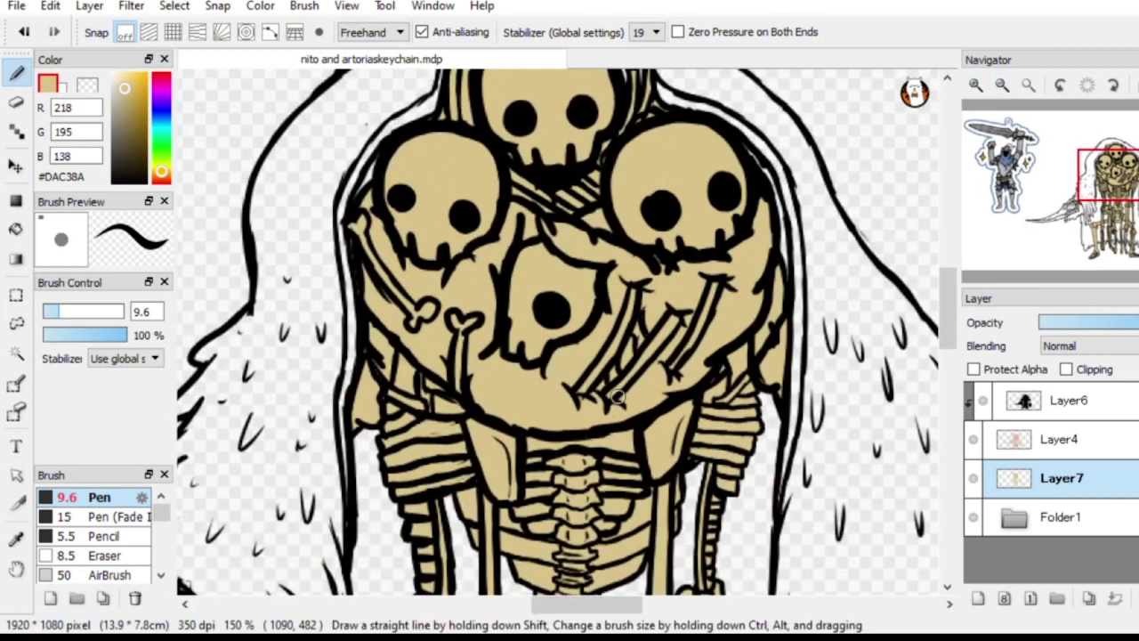
drag(124, 89, 124, 114)
mouse_move(365, 325)
mouse_down()
mouse_move(373, 356)
mouse_move(383, 338)
mouse_move(389, 353)
mouse_move(386, 379)
mouse_up()
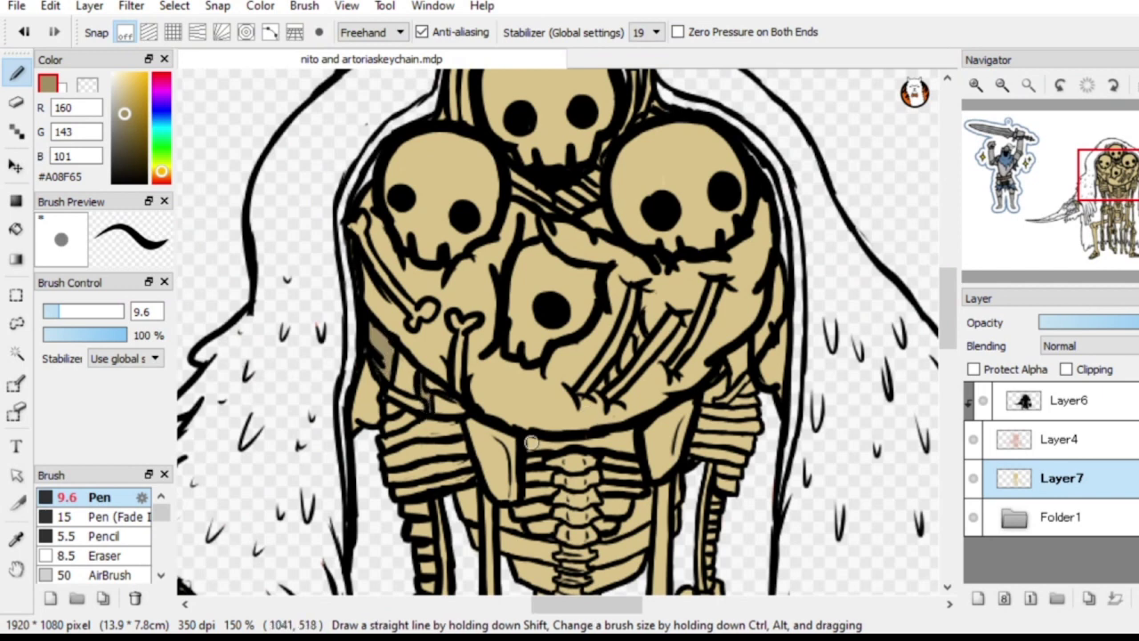
mouse_move(552, 442)
mouse_down()
mouse_move(626, 447)
mouse_move(616, 435)
mouse_up()
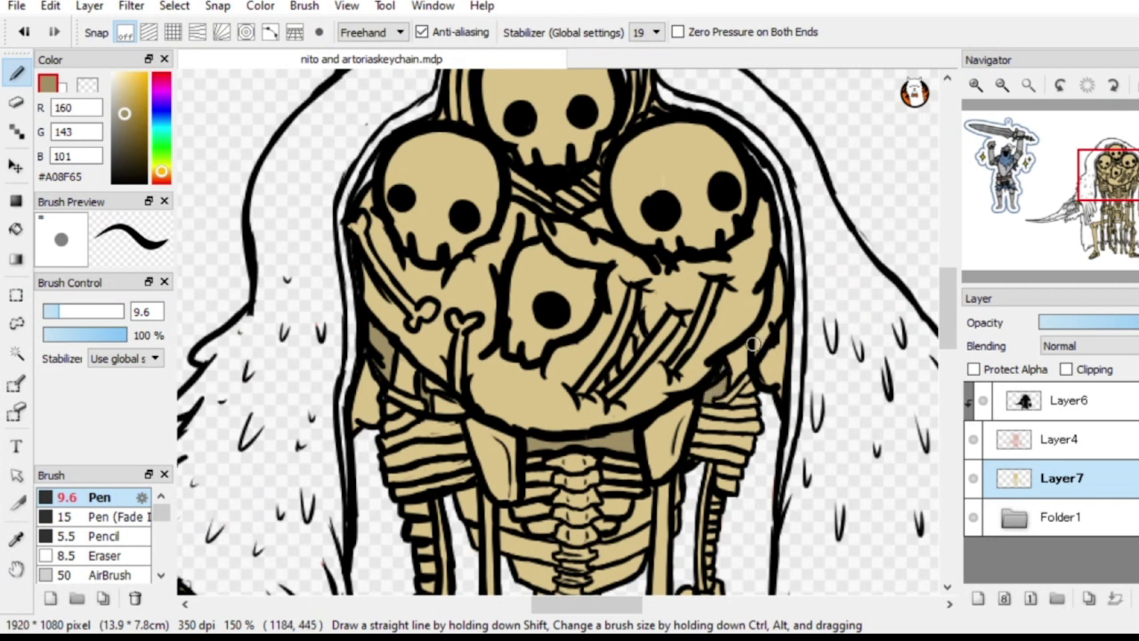
drag(756, 349, 777, 271)
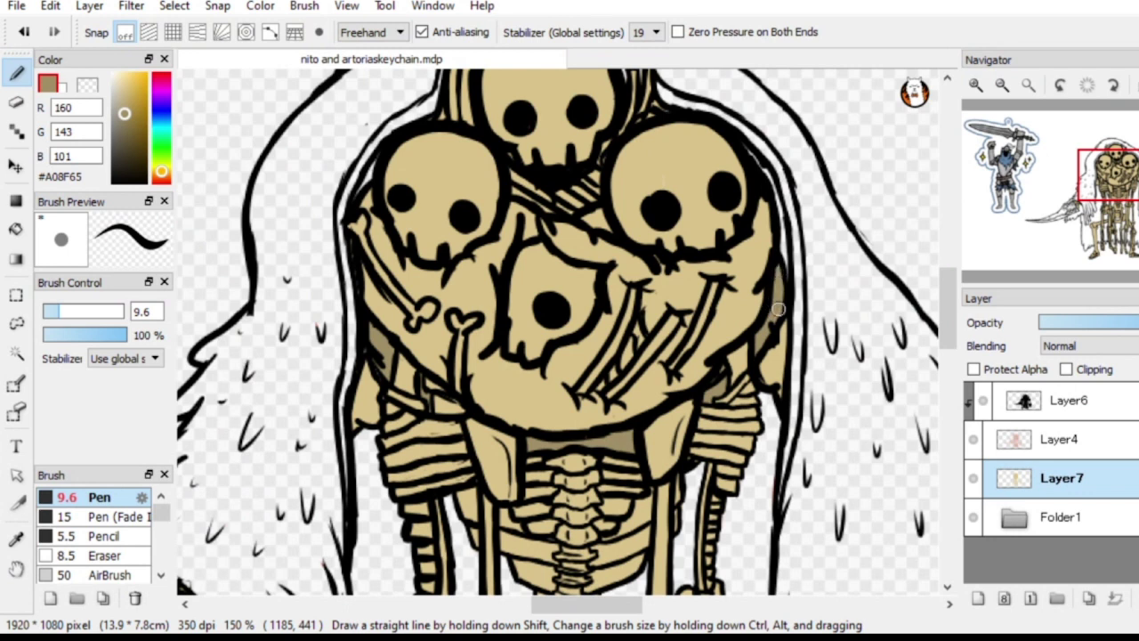
mouse_move(765, 363)
mouse_down()
mouse_move(781, 325)
mouse_move(780, 354)
mouse_up()
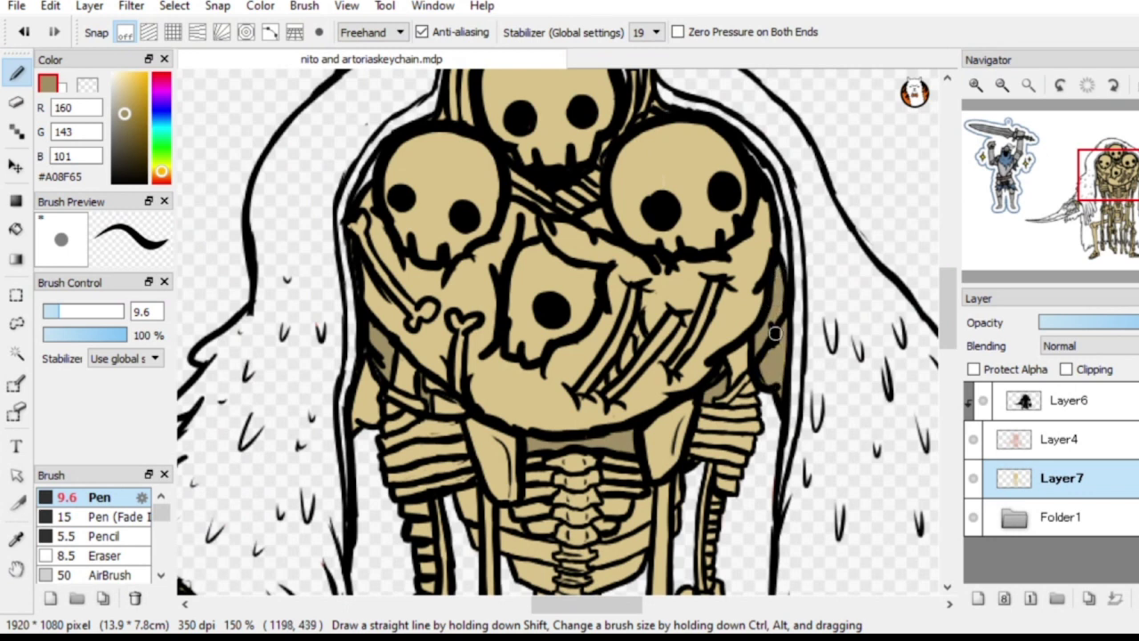
mouse_move(361, 422)
mouse_down()
mouse_move(355, 406)
mouse_move(371, 411)
mouse_move(362, 375)
mouse_up()
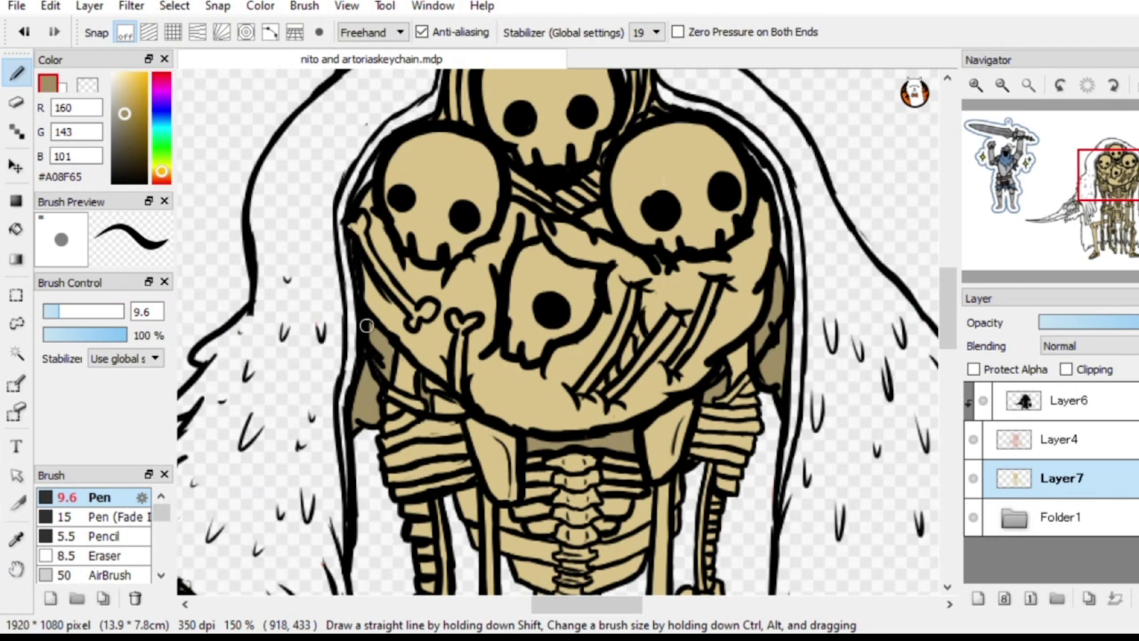
Paint the lower back ribs on both sides of the spine and the bone just above the pelvis dark tan
scroll(365, 325, down, 5)
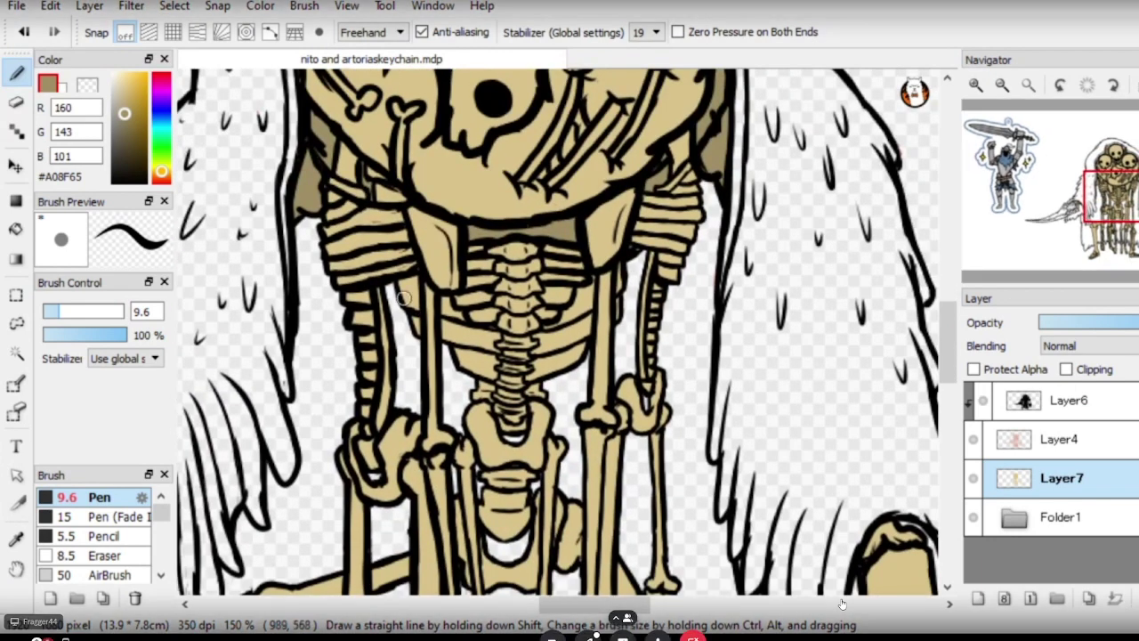
mouse_move(403, 284)
mouse_down()
mouse_move(411, 278)
mouse_move(416, 322)
mouse_move(419, 308)
mouse_move(451, 317)
mouse_move(470, 374)
mouse_move(486, 374)
mouse_move(476, 340)
mouse_move(490, 348)
mouse_up()
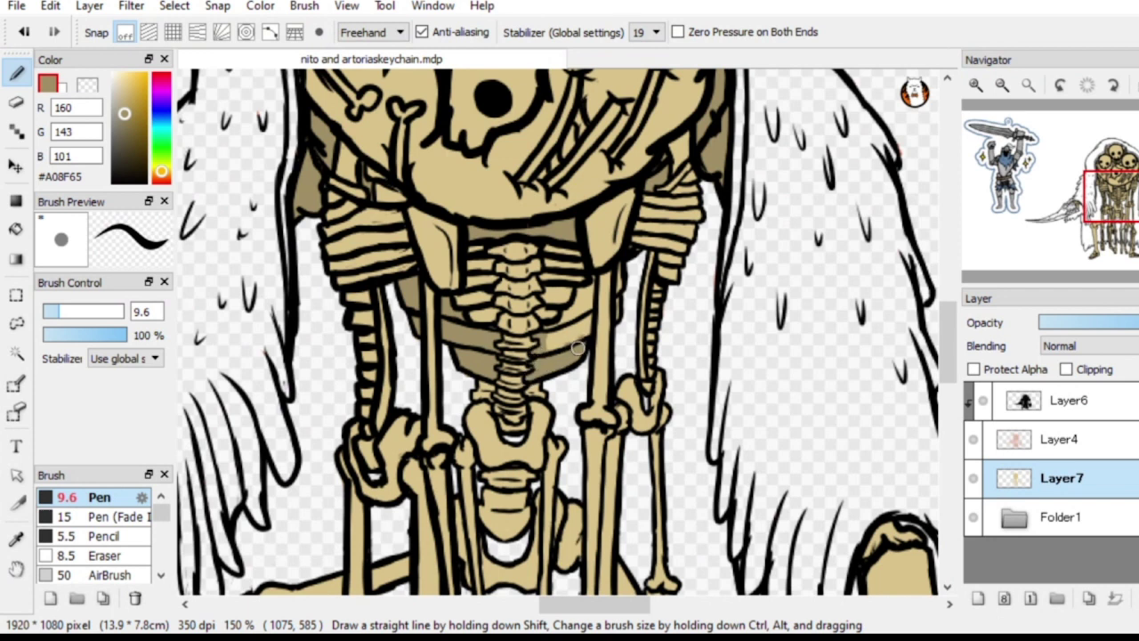
mouse_move(554, 355)
mouse_down()
mouse_move(549, 341)
mouse_move(581, 299)
mouse_move(587, 319)
mouse_up()
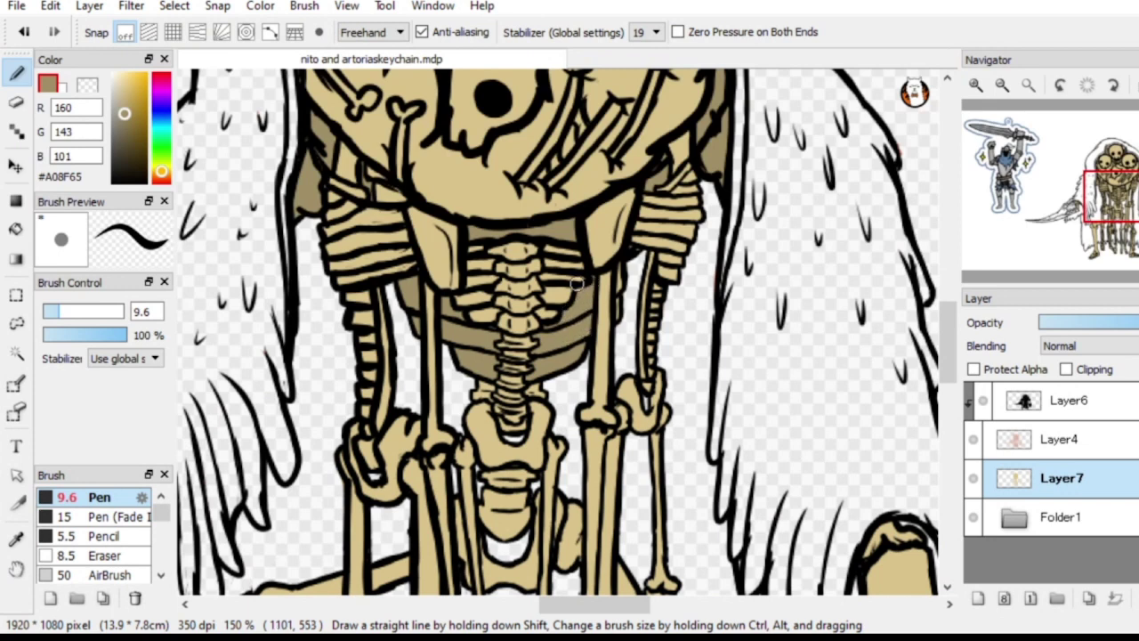
drag(618, 268, 615, 287)
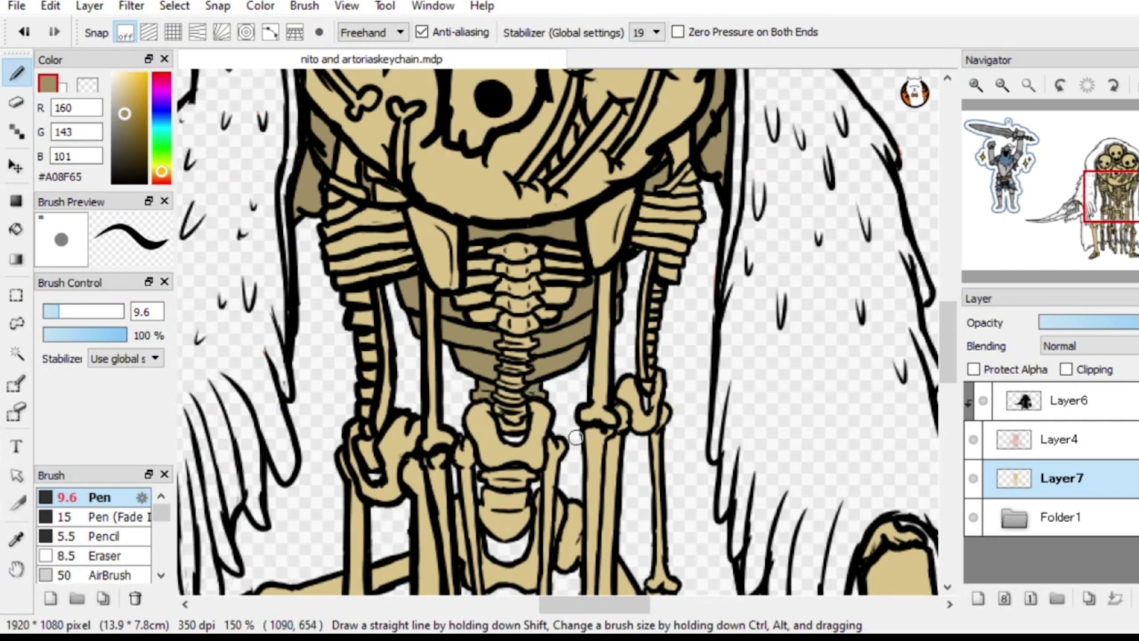
Paint the vertebrae below the upper pelvis, the tailbone and the lower pelvis dark tan
scroll(566, 319, down, 3)
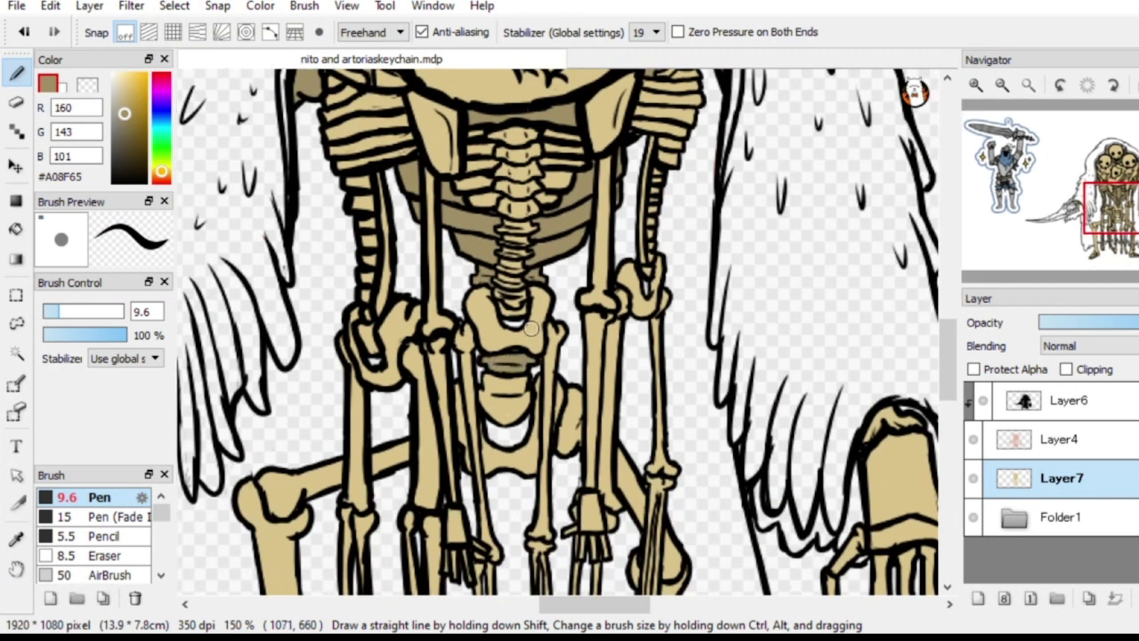
mouse_move(485, 385)
mouse_down()
mouse_move(521, 399)
mouse_move(524, 380)
mouse_move(528, 395)
mouse_move(504, 420)
mouse_move(493, 411)
mouse_move(515, 404)
mouse_move(493, 388)
mouse_move(519, 390)
mouse_move(530, 360)
mouse_move(516, 462)
mouse_up()
mouse_move(458, 389)
mouse_down()
mouse_move(466, 461)
mouse_move(481, 432)
mouse_move(485, 470)
mouse_move(488, 454)
mouse_up()
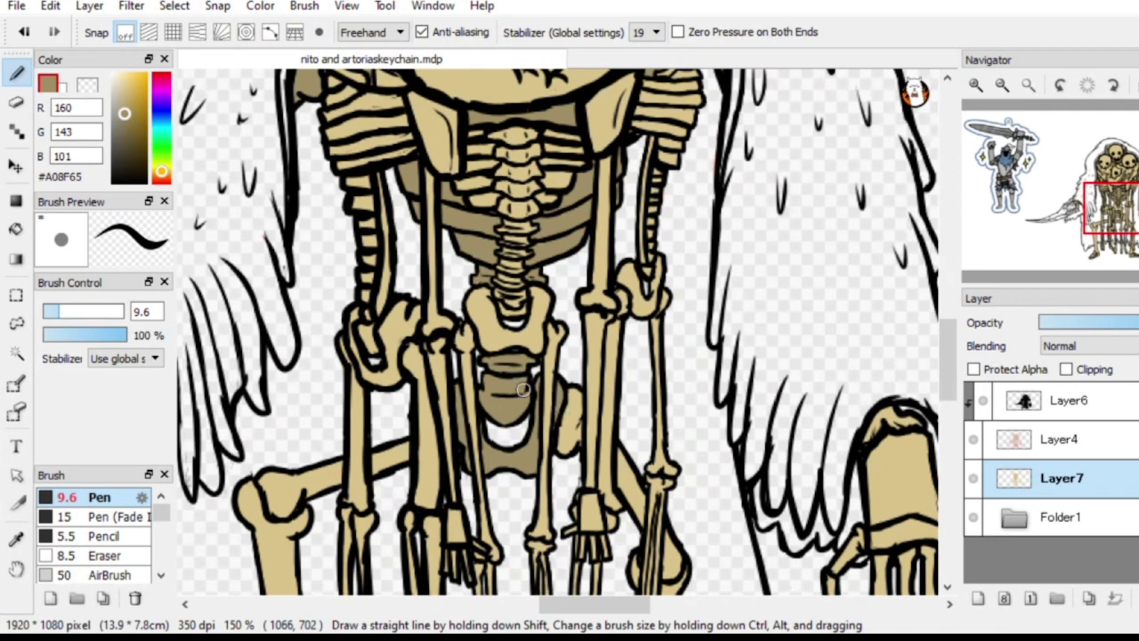
Shade the thigh, knee and shin of the bent leg on the sword side with the dark tan #A08F65
mouse_move(1121, 220)
mouse_down()
mouse_move(1131, 236)
mouse_move(1114, 240)
mouse_up()
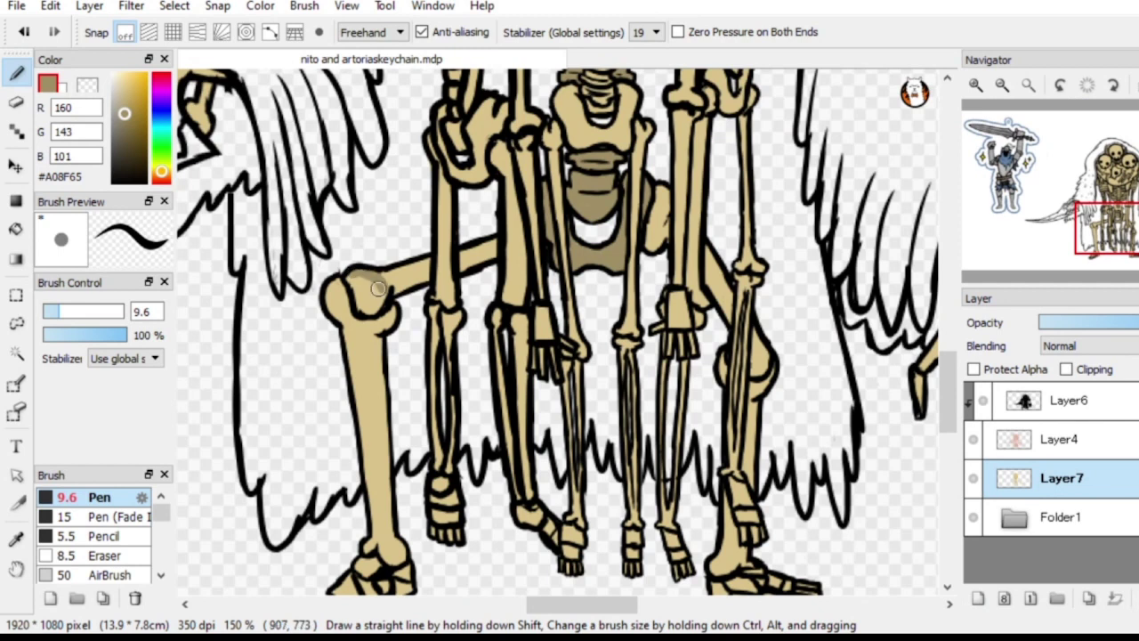
click(24, 32)
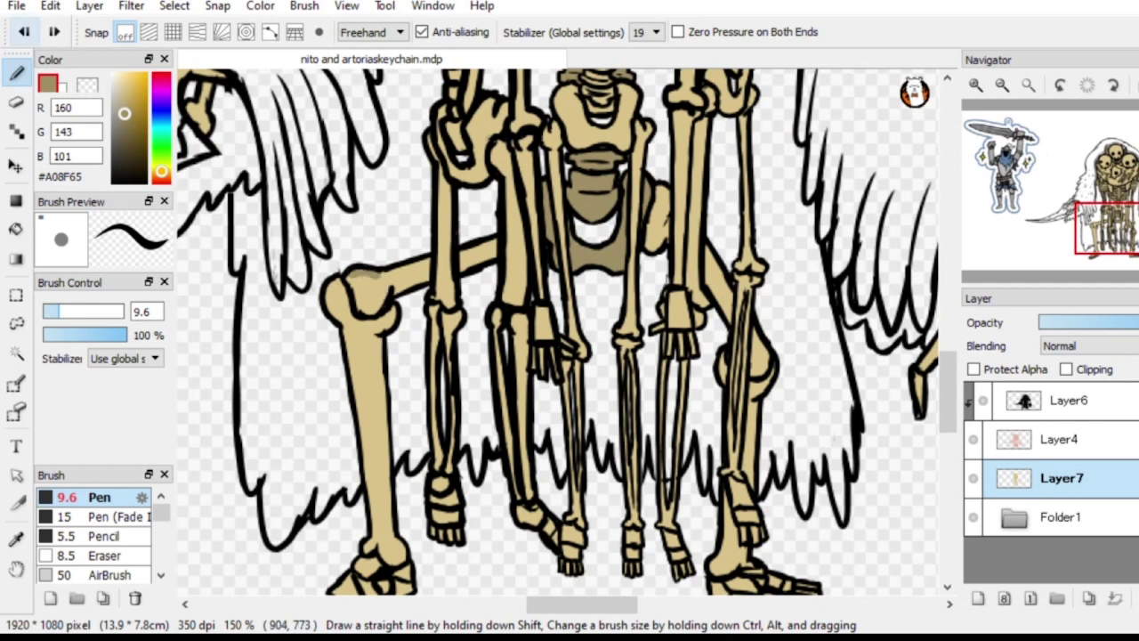
mouse_move(392, 289)
mouse_down()
mouse_move(452, 267)
mouse_move(406, 286)
mouse_up()
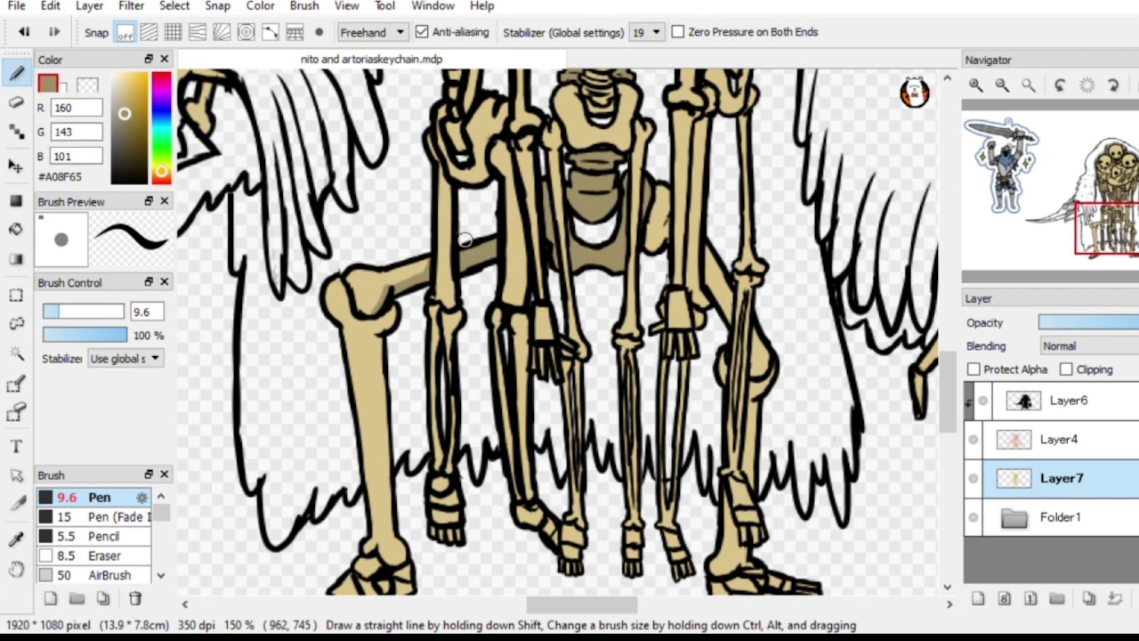
mouse_move(394, 308)
mouse_down()
mouse_move(375, 363)
mouse_move(388, 481)
mouse_move(319, 445)
mouse_up()
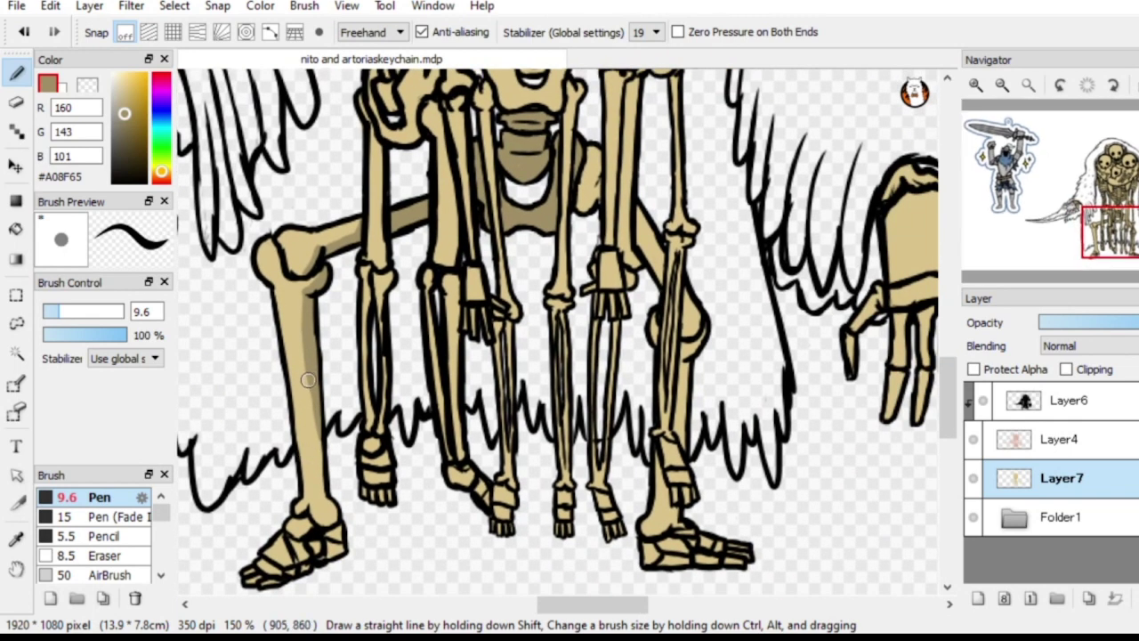
mouse_move(308, 380)
mouse_down()
mouse_move(323, 500)
mouse_move(341, 534)
mouse_move(326, 558)
mouse_move(301, 545)
mouse_move(296, 520)
mouse_move(287, 552)
mouse_move(282, 536)
mouse_move(290, 565)
mouse_move(303, 554)
mouse_move(288, 573)
mouse_move(308, 567)
mouse_move(262, 558)
mouse_move(278, 572)
mouse_move(313, 529)
mouse_up()
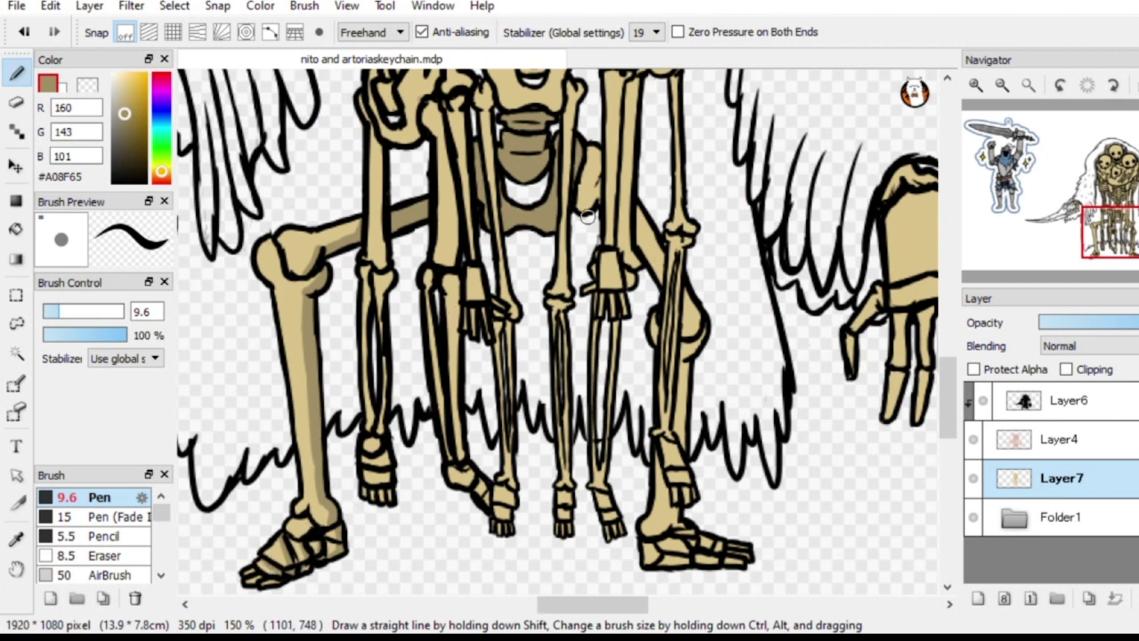
Shade the hip bone beside the pelvis and the opposite leg's thigh, knee and lower shin dark tan
mouse_move(597, 176)
mouse_down()
mouse_move(592, 155)
mouse_move(598, 175)
mouse_up()
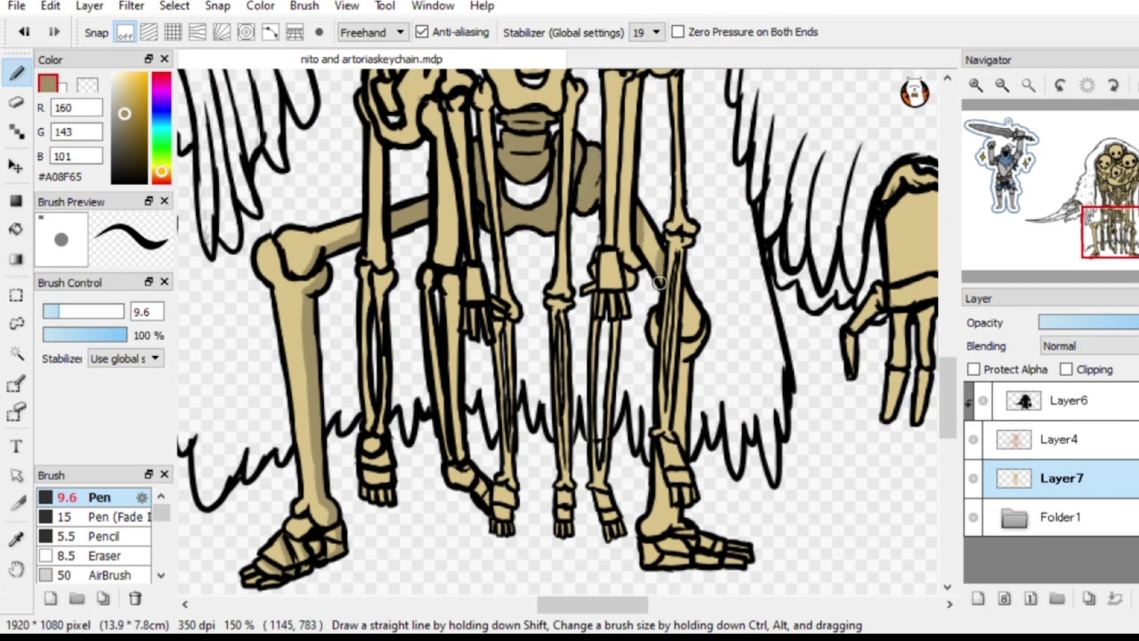
alt+click(674, 242)
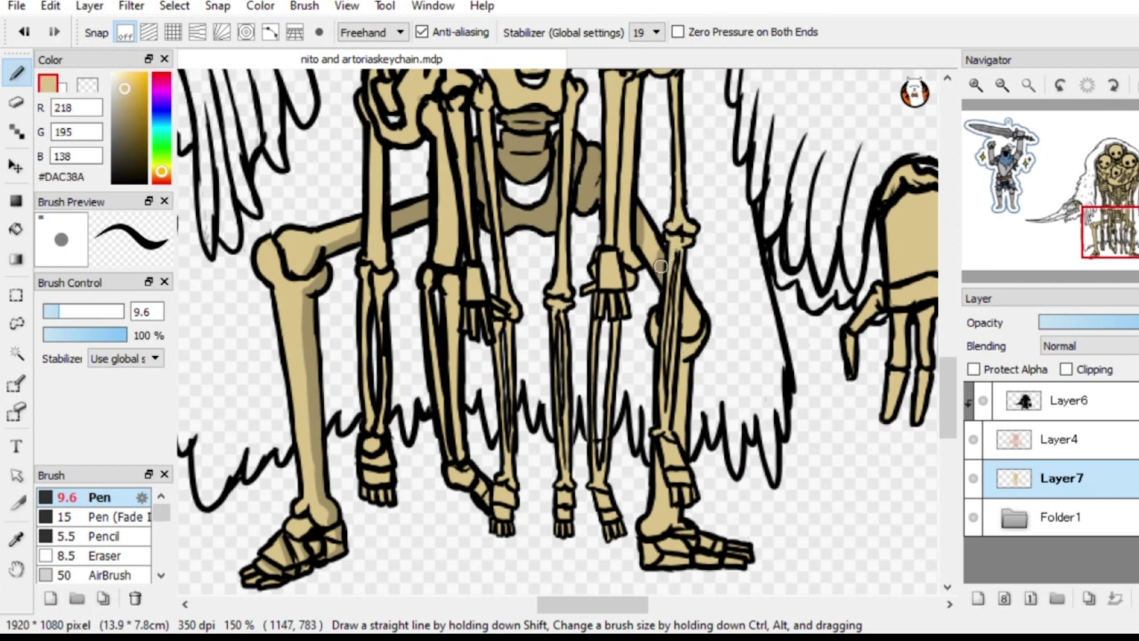
alt+click(661, 266)
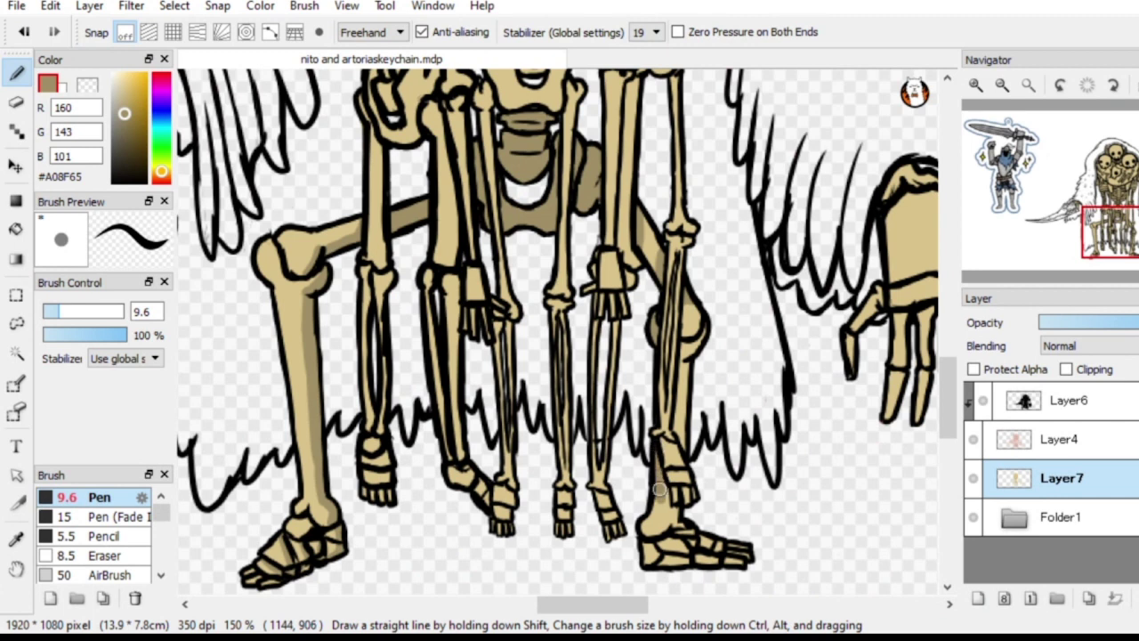
mouse_move(674, 509)
mouse_down()
mouse_move(643, 527)
mouse_move(656, 506)
mouse_move(646, 558)
mouse_move(680, 539)
mouse_up()
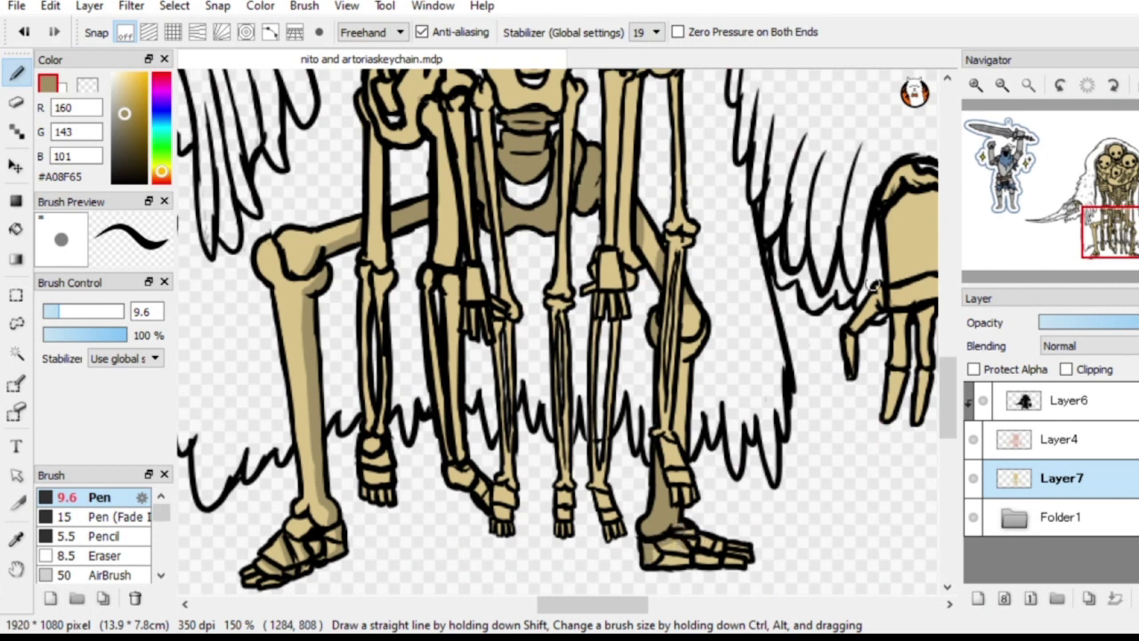
Shade the wrist, back of the hand and fingers of the large empty hand below the cloak sleeve dark tan
click(1002, 85)
click(1002, 84)
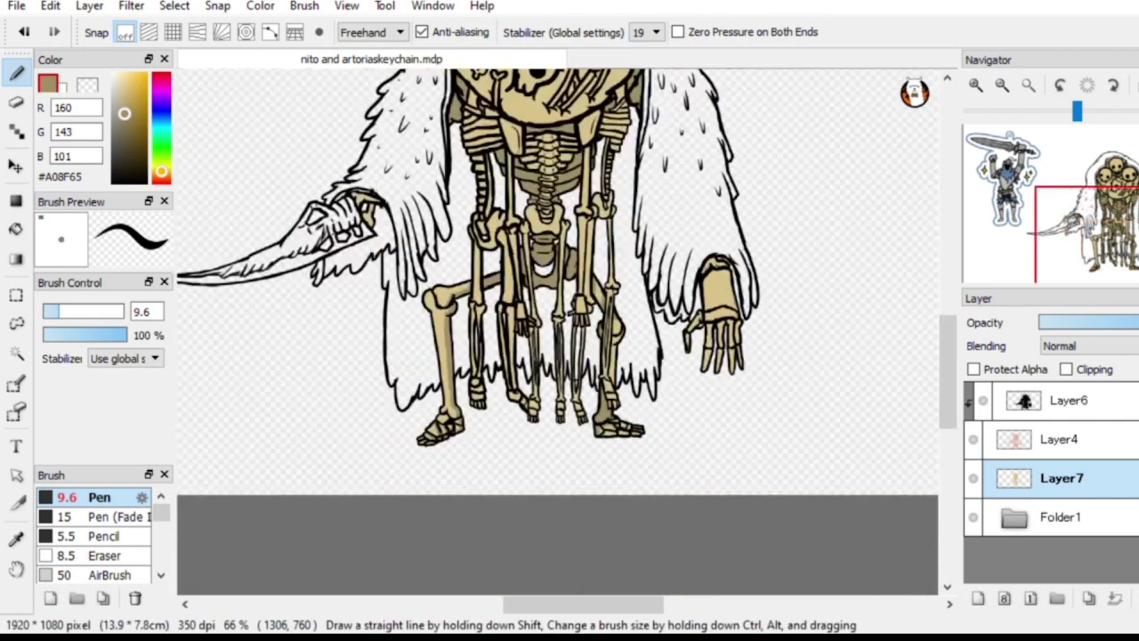
drag(1119, 245, 1131, 223)
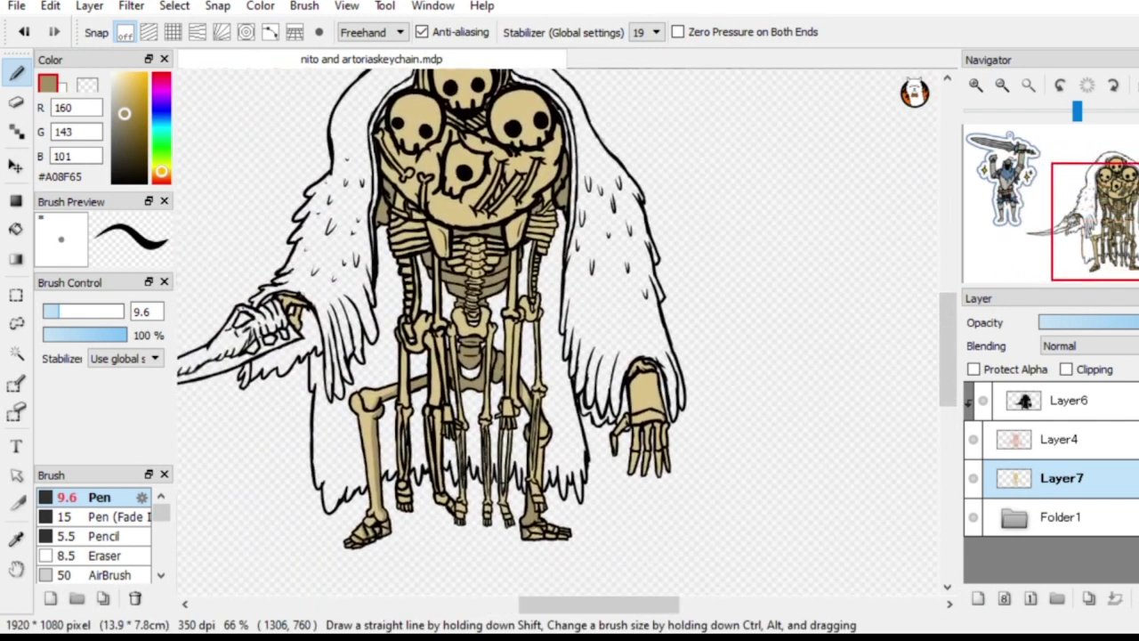
click(975, 85)
click(976, 85)
drag(747, 445, 753, 317)
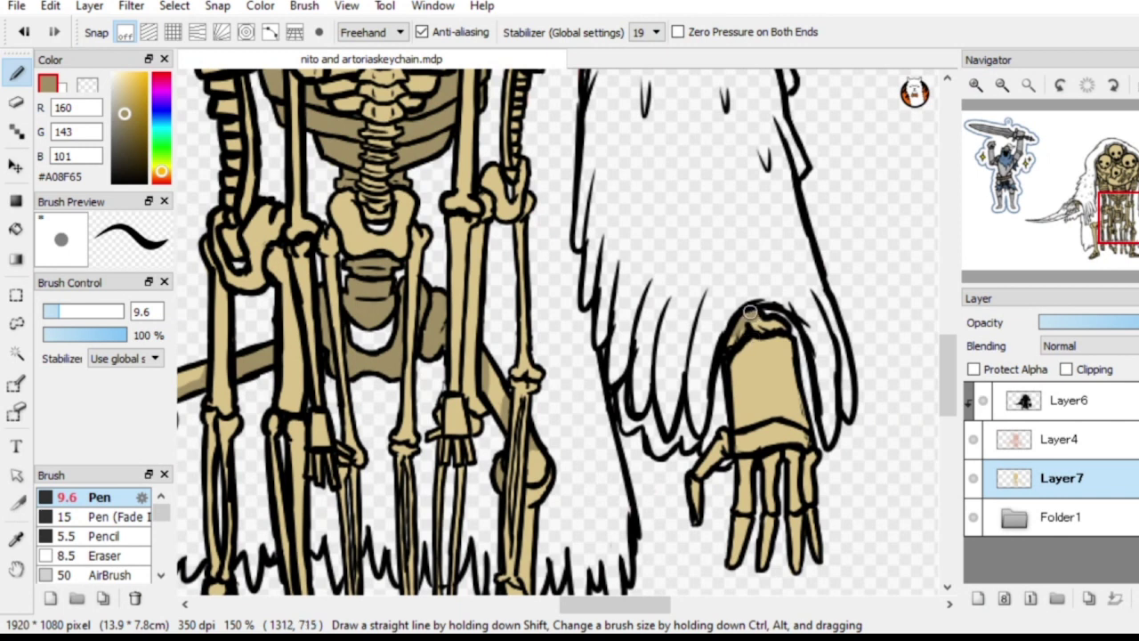
mouse_move(735, 357)
mouse_down()
mouse_move(765, 336)
mouse_move(747, 345)
mouse_move(778, 339)
mouse_move(802, 358)
mouse_move(777, 348)
mouse_move(788, 345)
mouse_move(805, 424)
mouse_move(781, 424)
mouse_move(806, 444)
mouse_up()
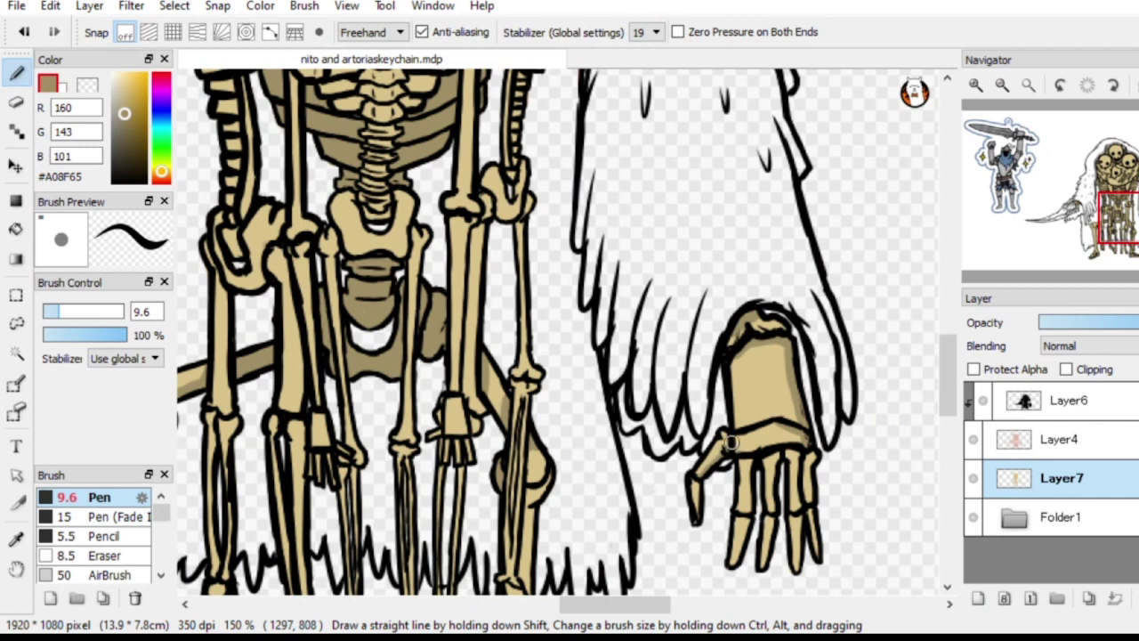
drag(751, 455, 750, 515)
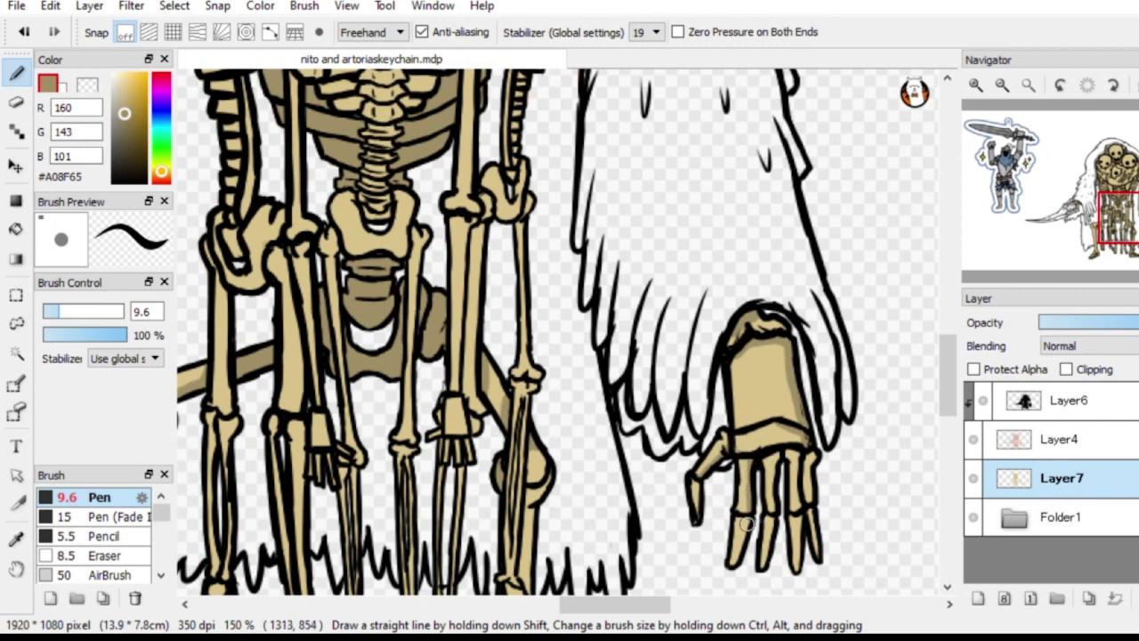
mouse_move(765, 556)
mouse_down()
mouse_move(779, 447)
mouse_move(800, 449)
mouse_move(799, 479)
mouse_up()
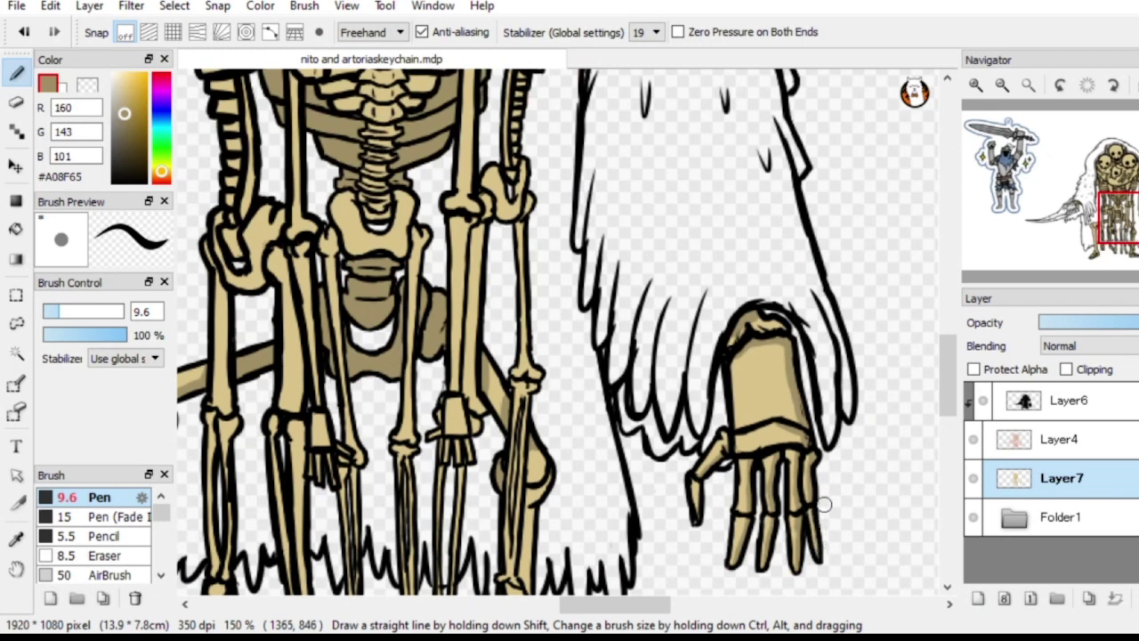
Shade the shoulder bones directly beneath the skull-covered torso mass dark tan
click(1002, 84)
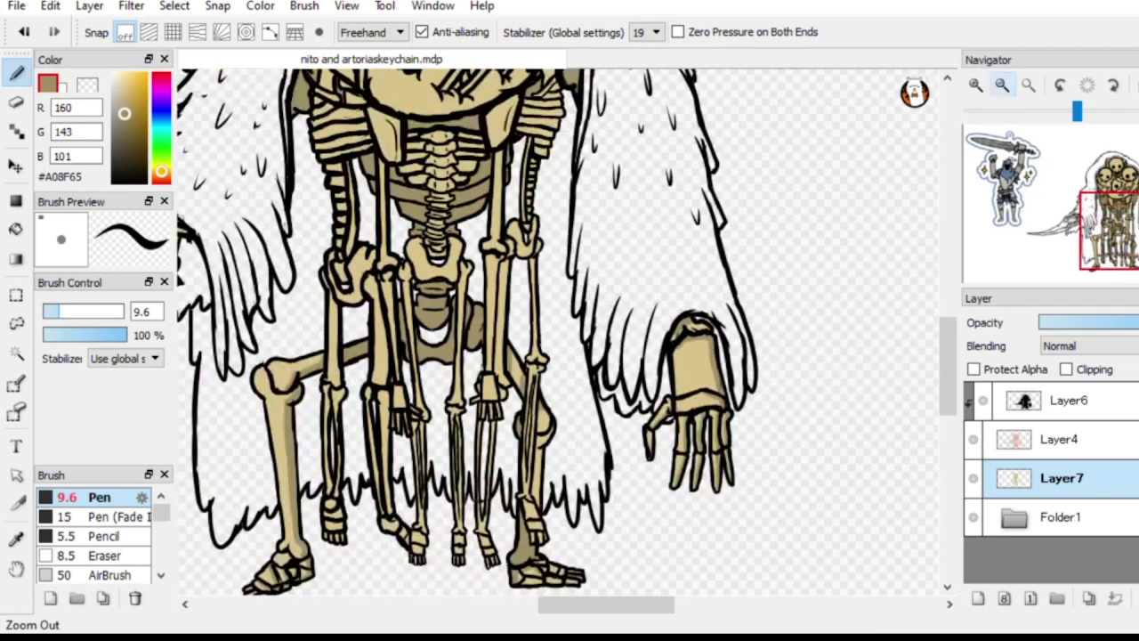
click(1124, 203)
click(976, 84)
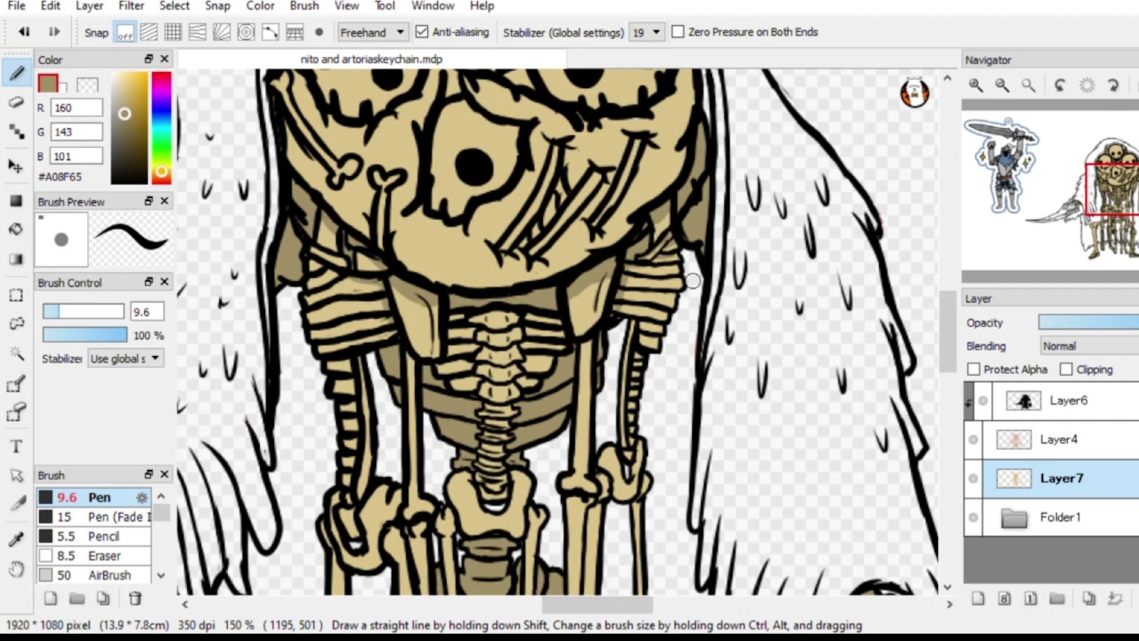
Add dark tan shading around the loose bones and central skull on the torso mass, and along the sides of the upper skulls
mouse_move(1050, 187)
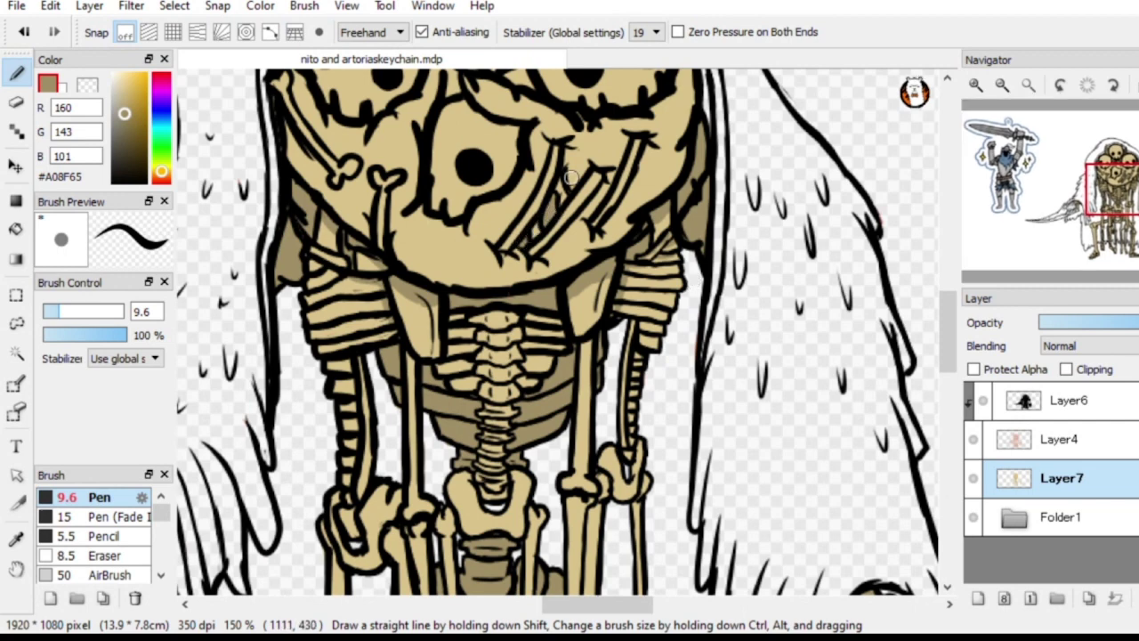
drag(1123, 203, 1112, 187)
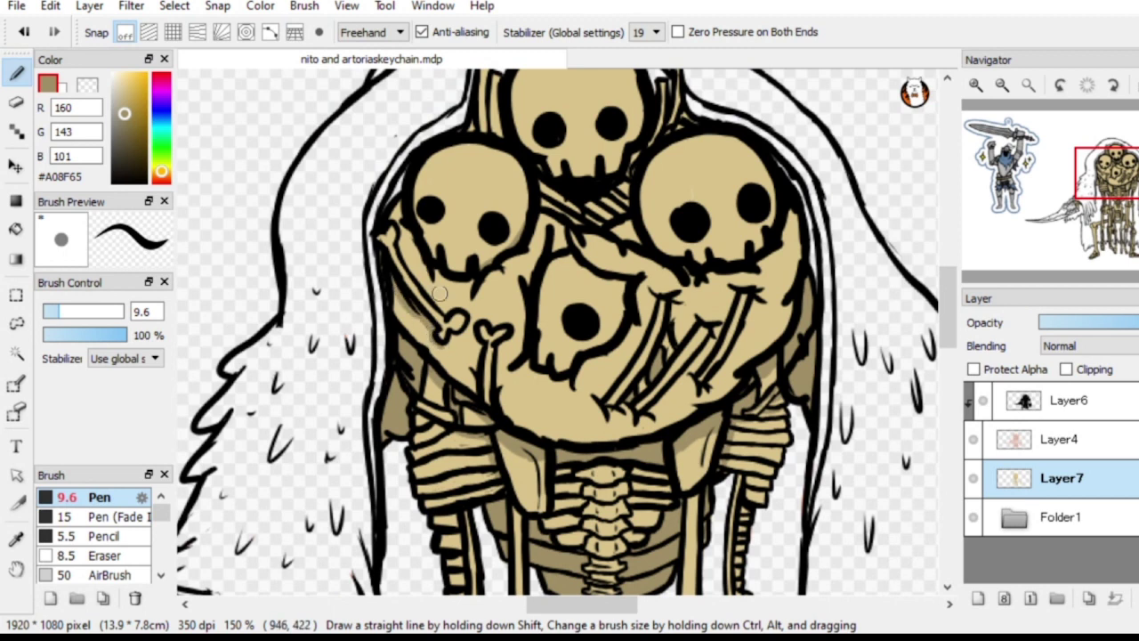
drag(508, 340, 496, 386)
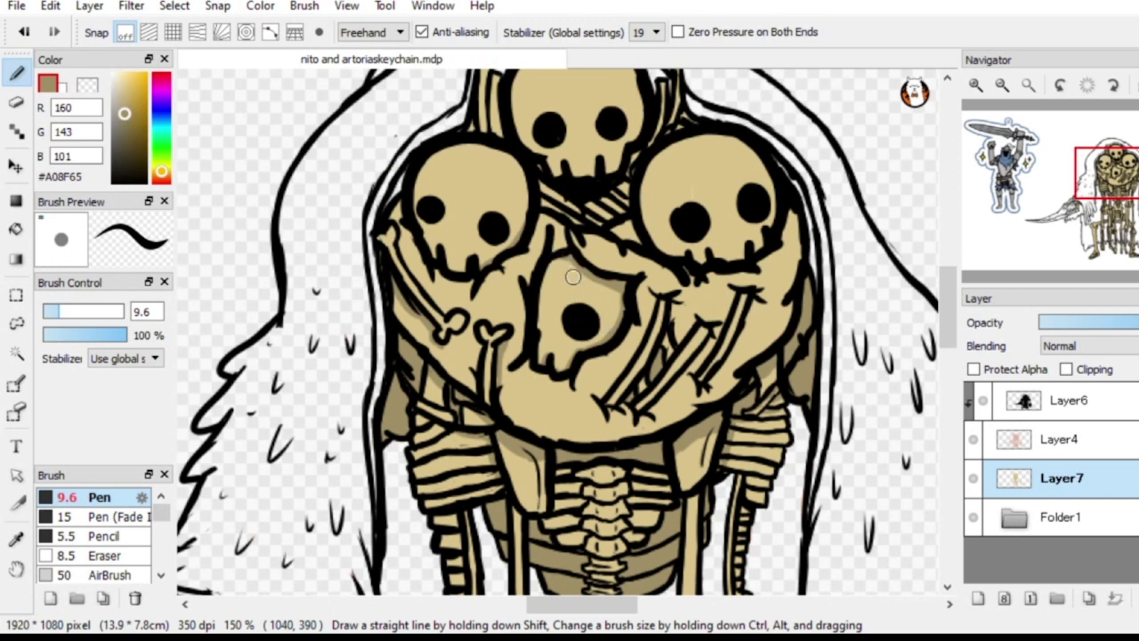
drag(742, 176, 509, 318)
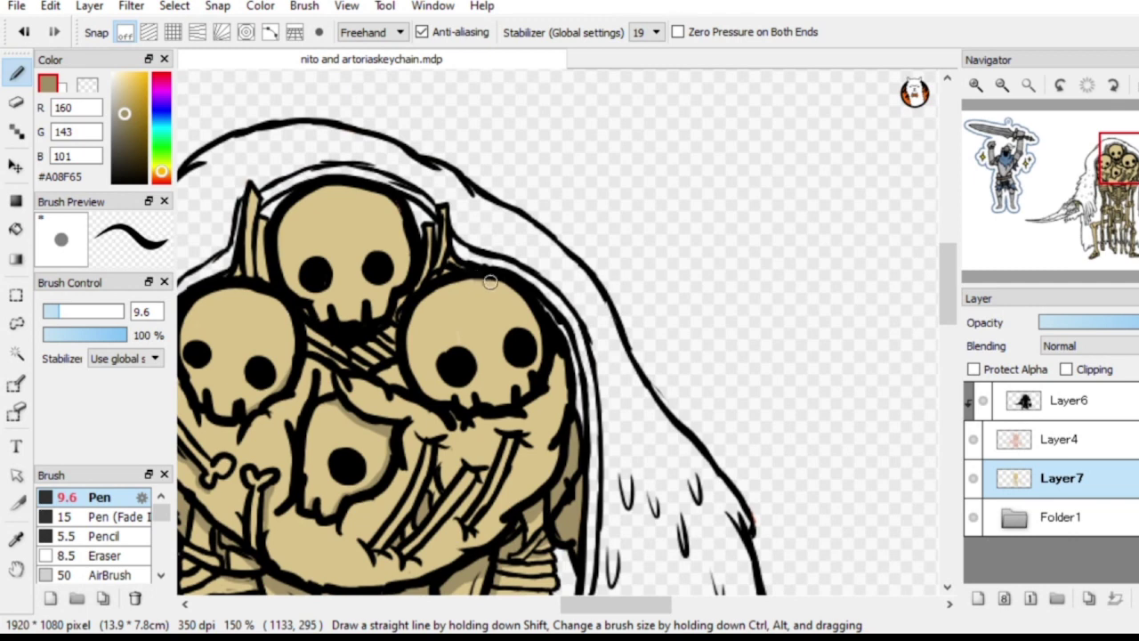
mouse_move(495, 279)
mouse_down()
mouse_move(526, 315)
mouse_move(498, 278)
mouse_move(527, 312)
mouse_move(498, 282)
mouse_move(539, 342)
mouse_move(533, 328)
mouse_move(538, 359)
mouse_move(524, 279)
mouse_move(521, 388)
mouse_up()
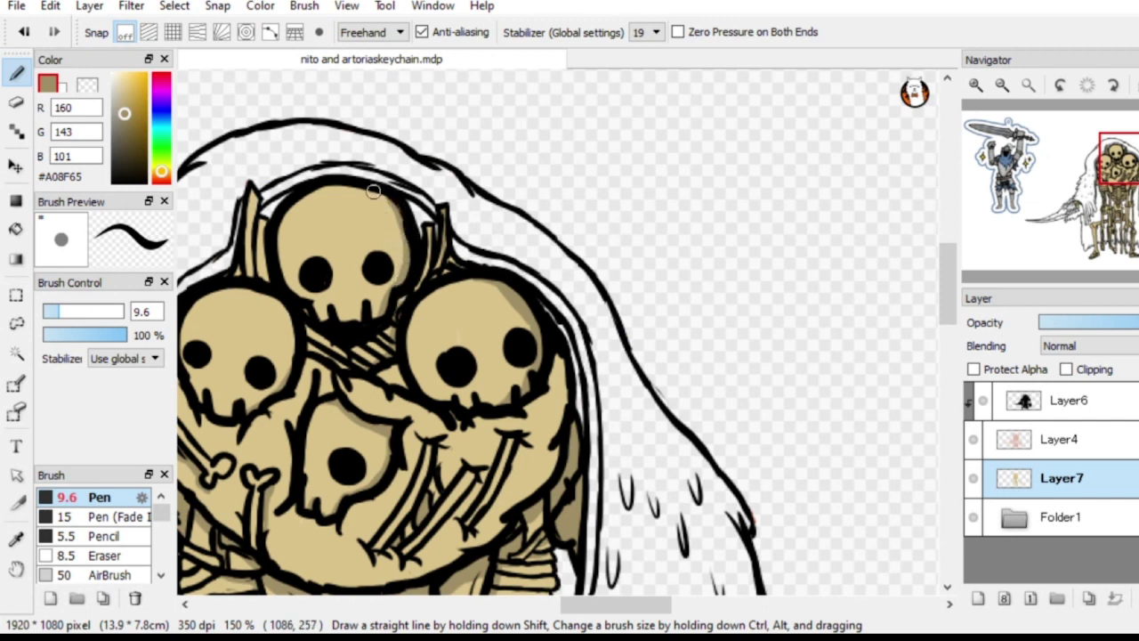
Switch to Layer6 and touch up the outline of the topmost skull with the line-art black #000000
click(1071, 401)
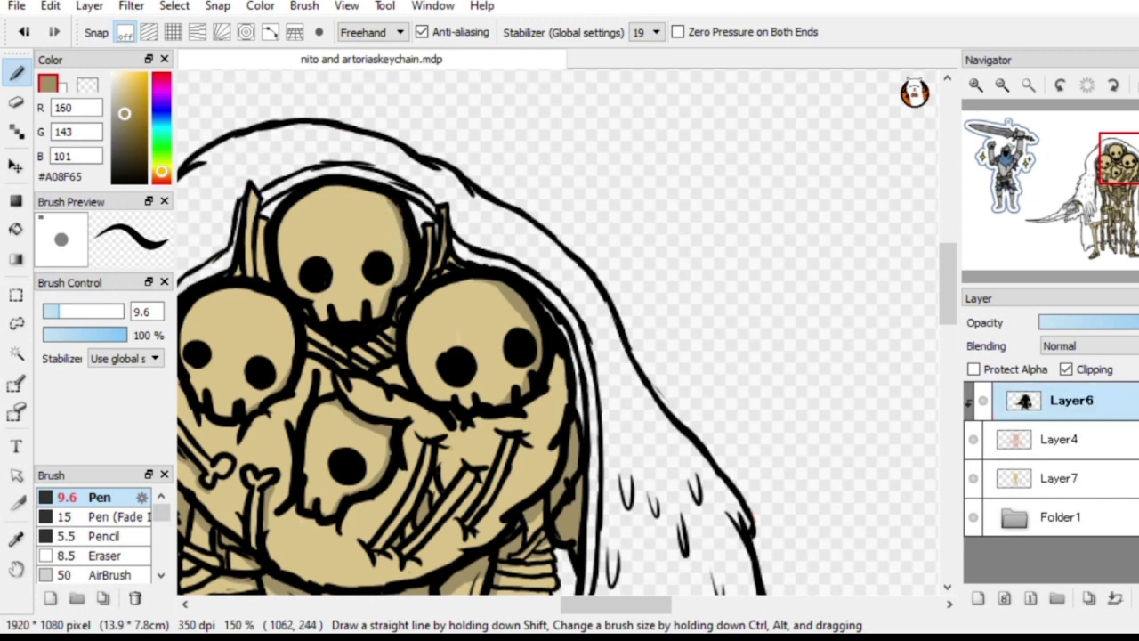
alt+click(407, 212)
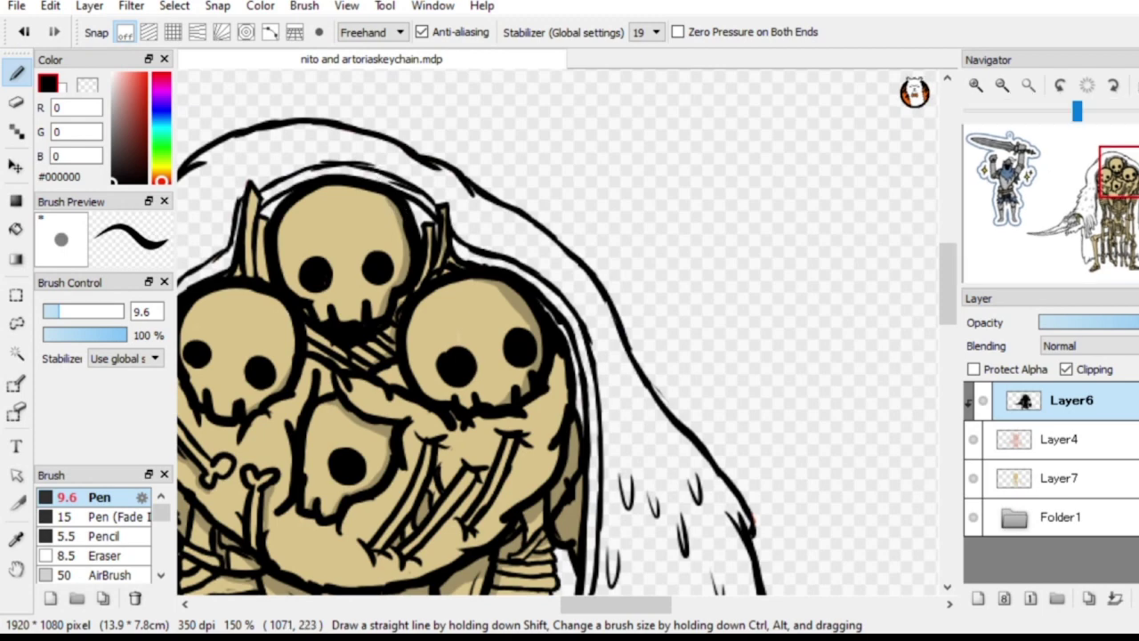
click(1119, 186)
click(1002, 85)
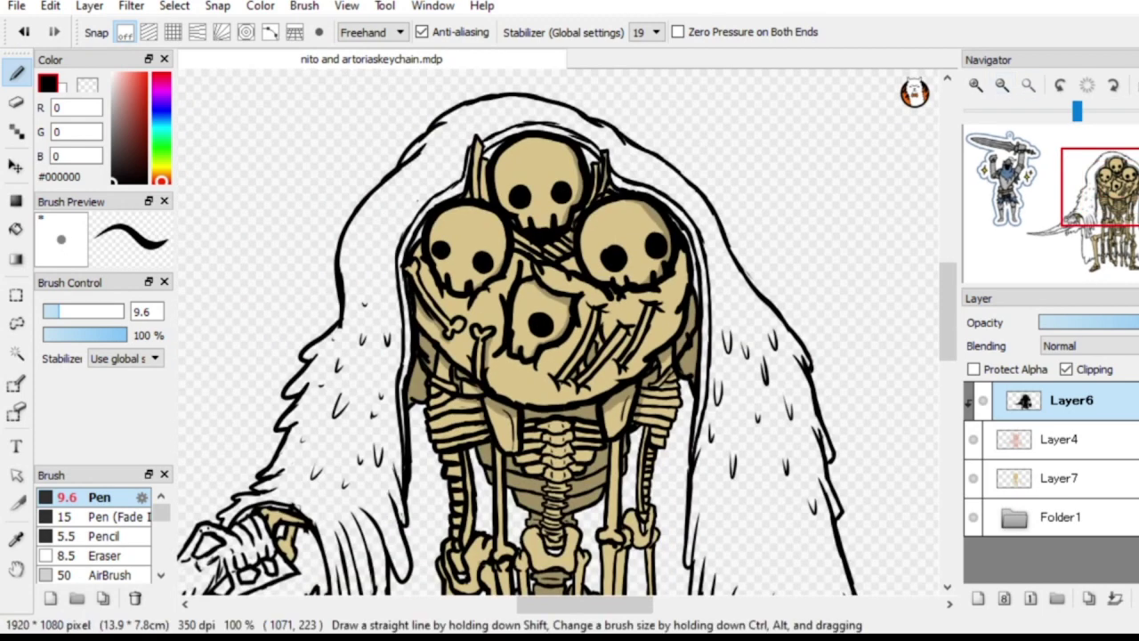
Return to Layer7 and shade around the crossed bones on the torso mass with the dark tan #A08F65
alt+click(609, 376)
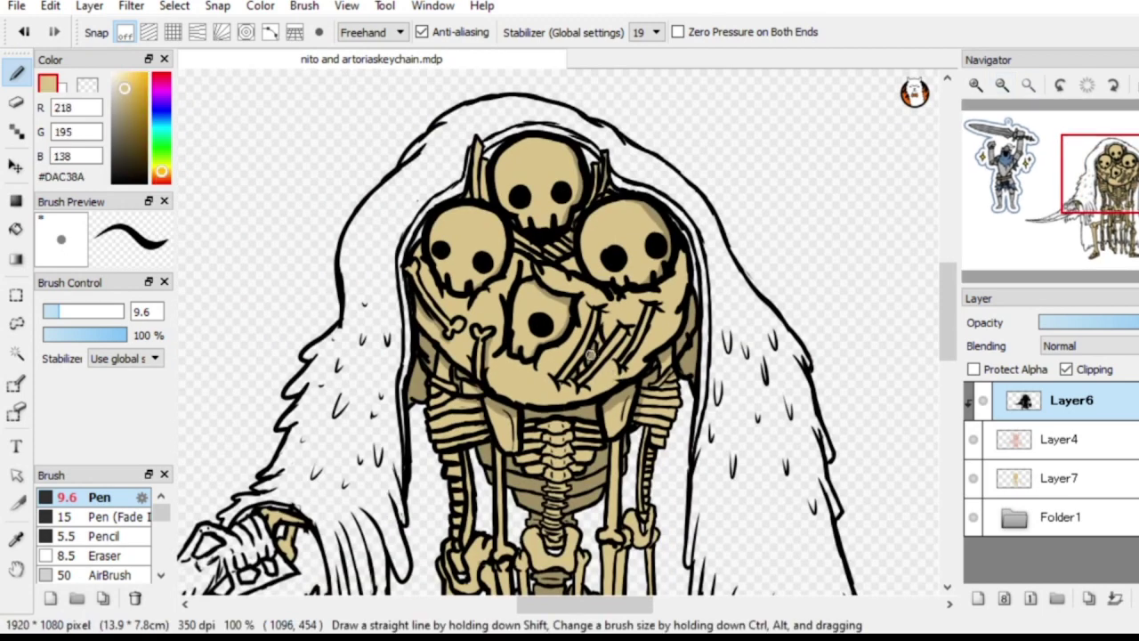
alt+click(604, 357)
click(1061, 478)
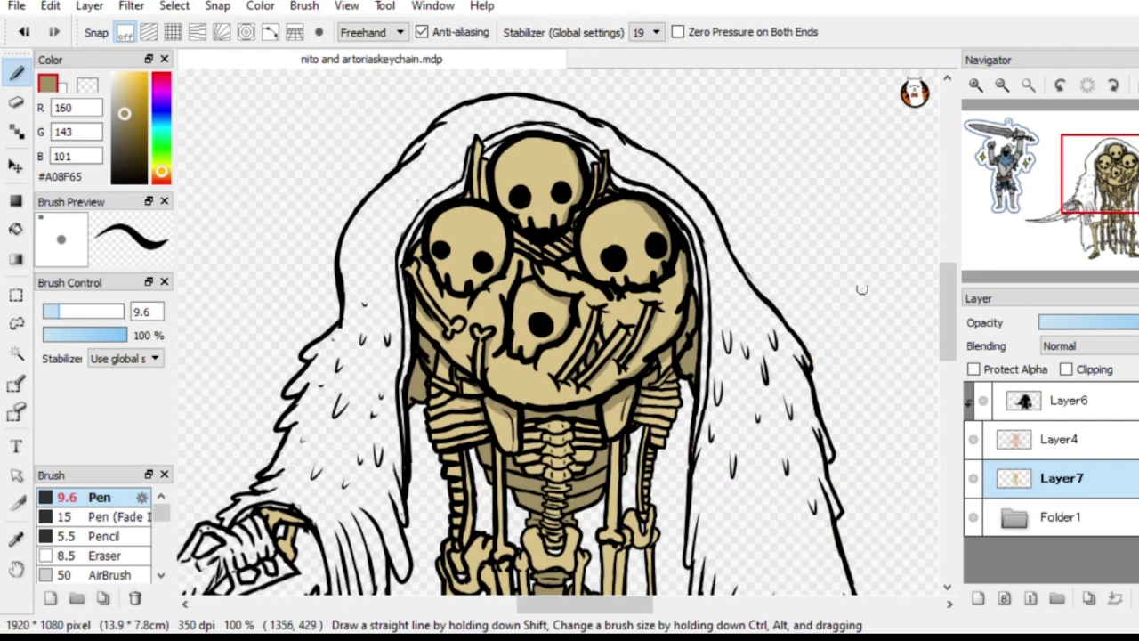
Lighten the sampled bone tan to #F2DCA6 and try it on the tip of the sword blade
drag(1116, 213, 1090, 215)
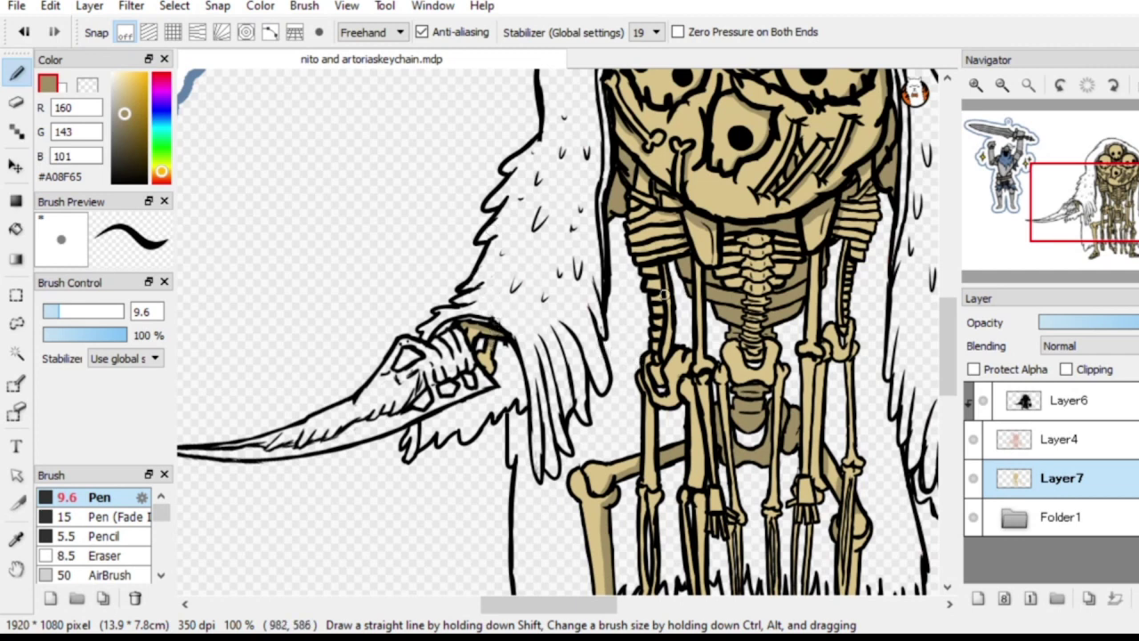
alt+click(714, 181)
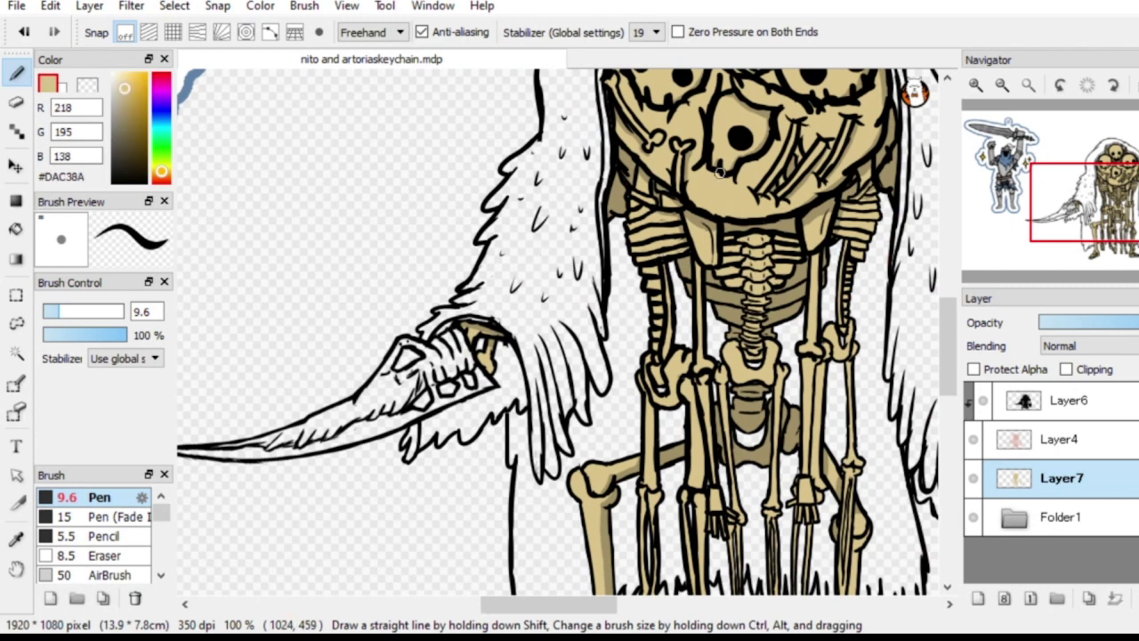
drag(125, 87, 122, 78)
drag(1089, 214, 1066, 236)
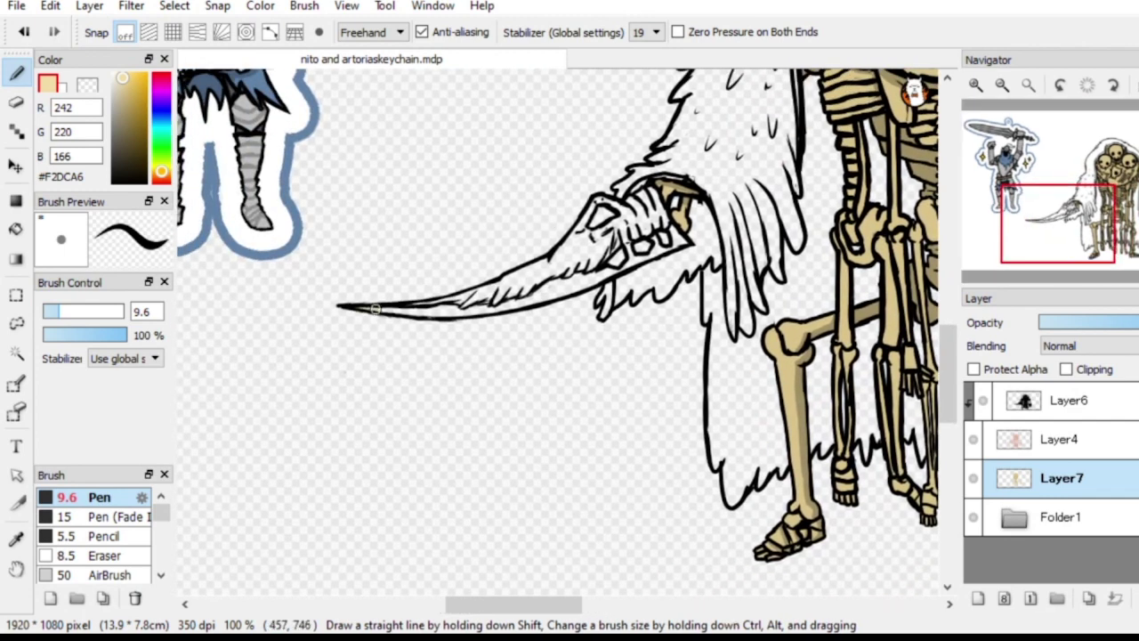
drag(385, 310, 428, 312)
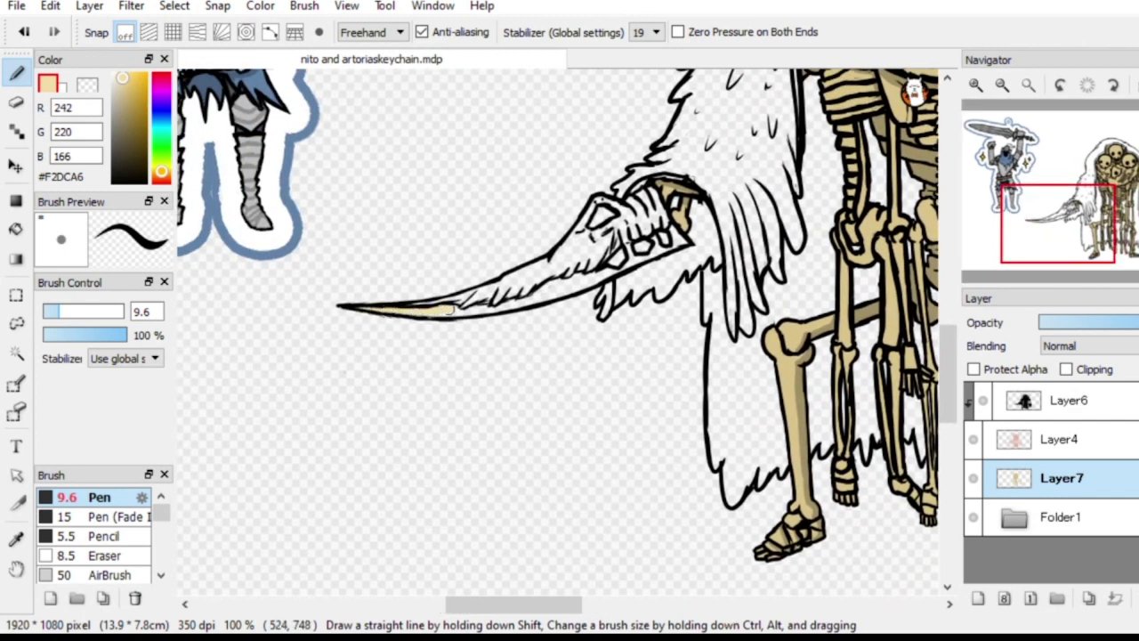
Set the colour to the pale cream #FFF2D1 and fill the sword's cutting edge from the tip to the hand
drag(121, 77, 118, 73)
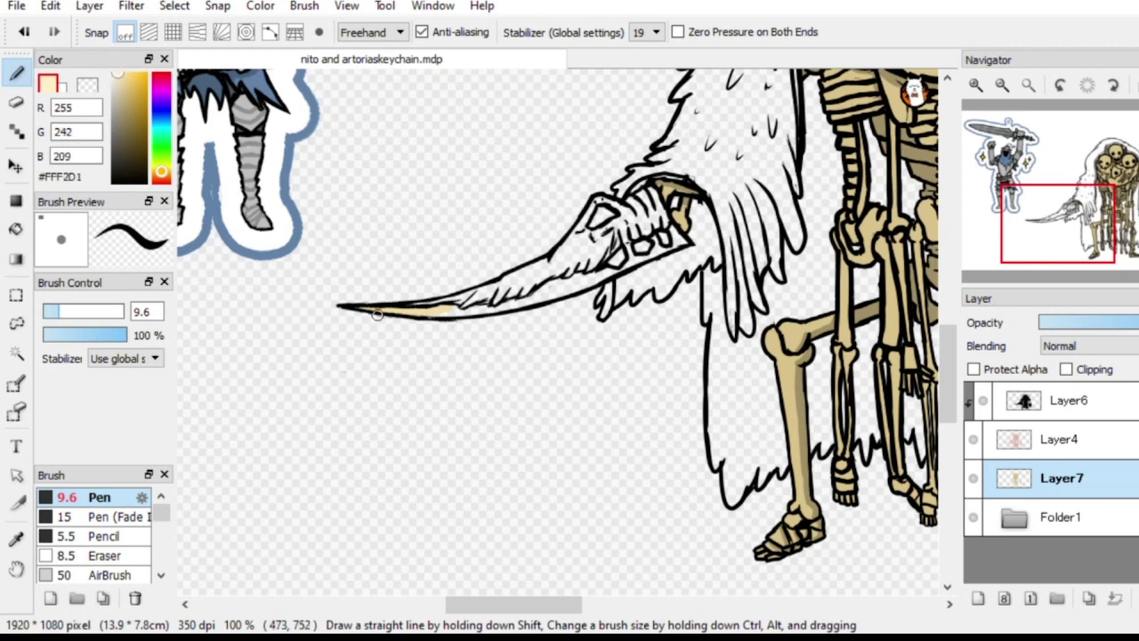
mouse_move(373, 310)
mouse_down()
mouse_move(477, 325)
mouse_move(448, 314)
mouse_up()
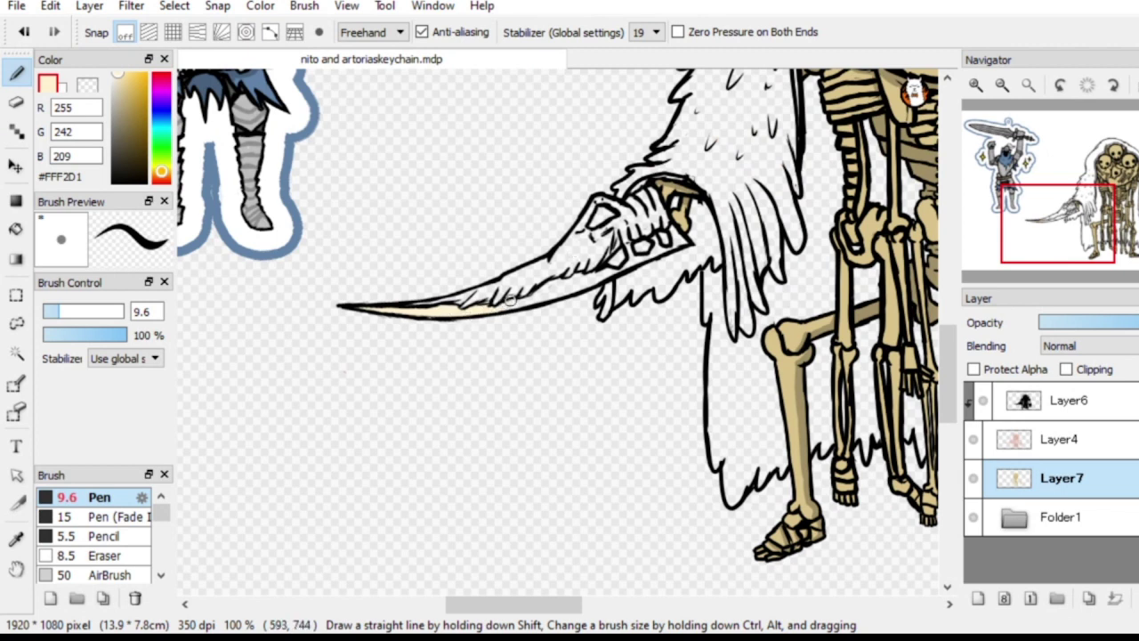
drag(515, 302, 531, 300)
drag(535, 301, 626, 272)
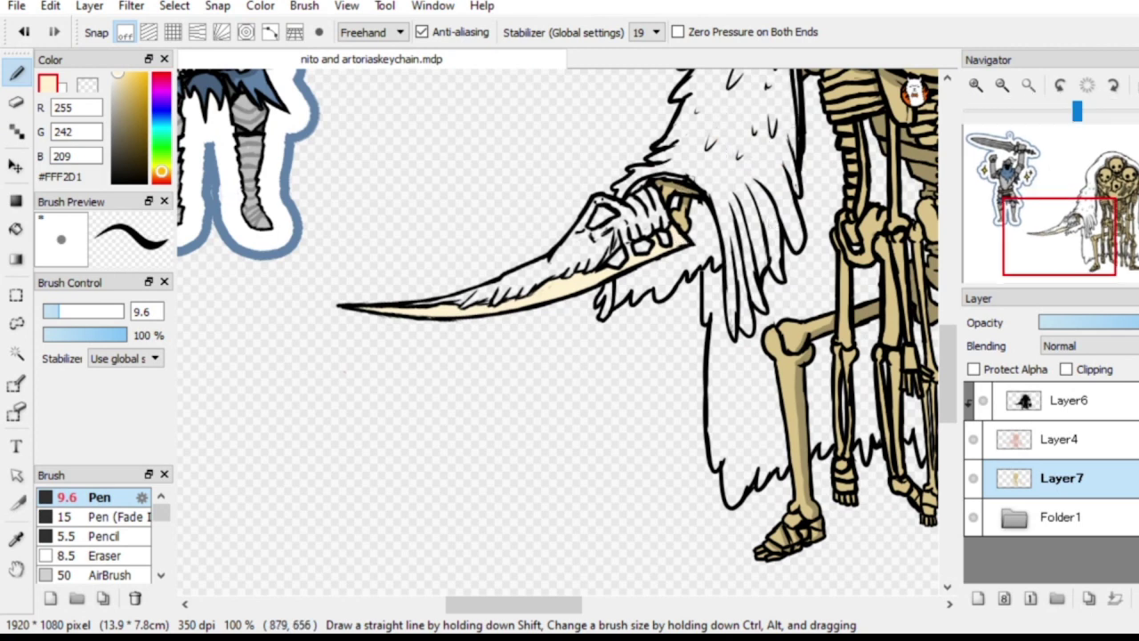
Mix a muted red #934642 from the sampled bone tan and try it along the back of the sword blade
alt+click(845, 297)
drag(161, 171, 161, 178)
drag(135, 96, 132, 120)
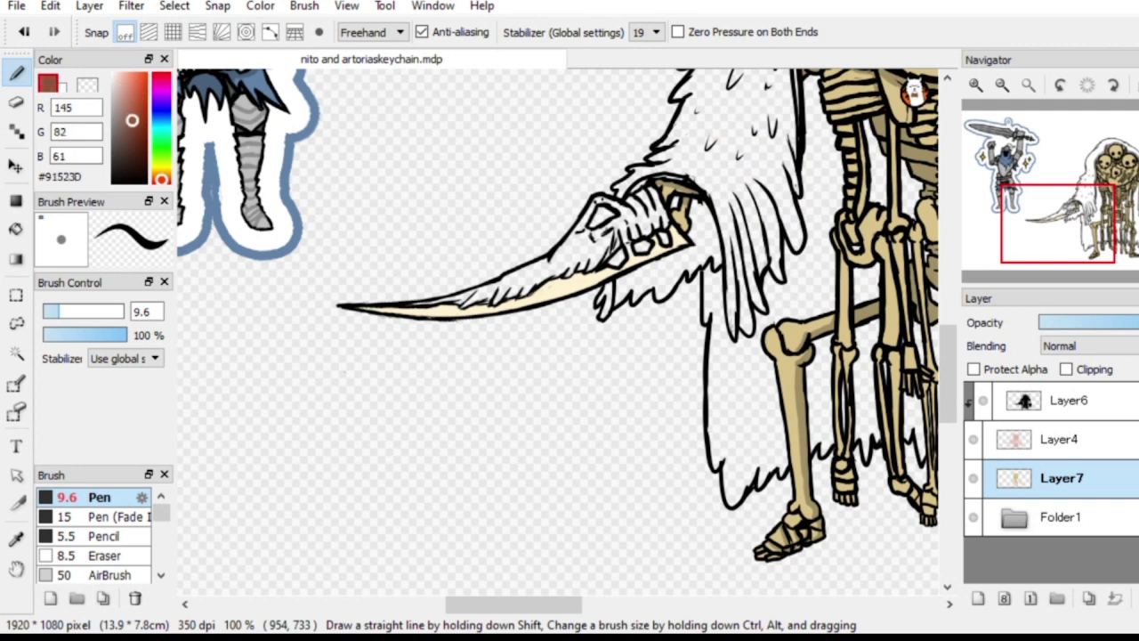
drag(162, 73, 161, 72)
drag(161, 175, 161, 182)
drag(132, 121, 131, 120)
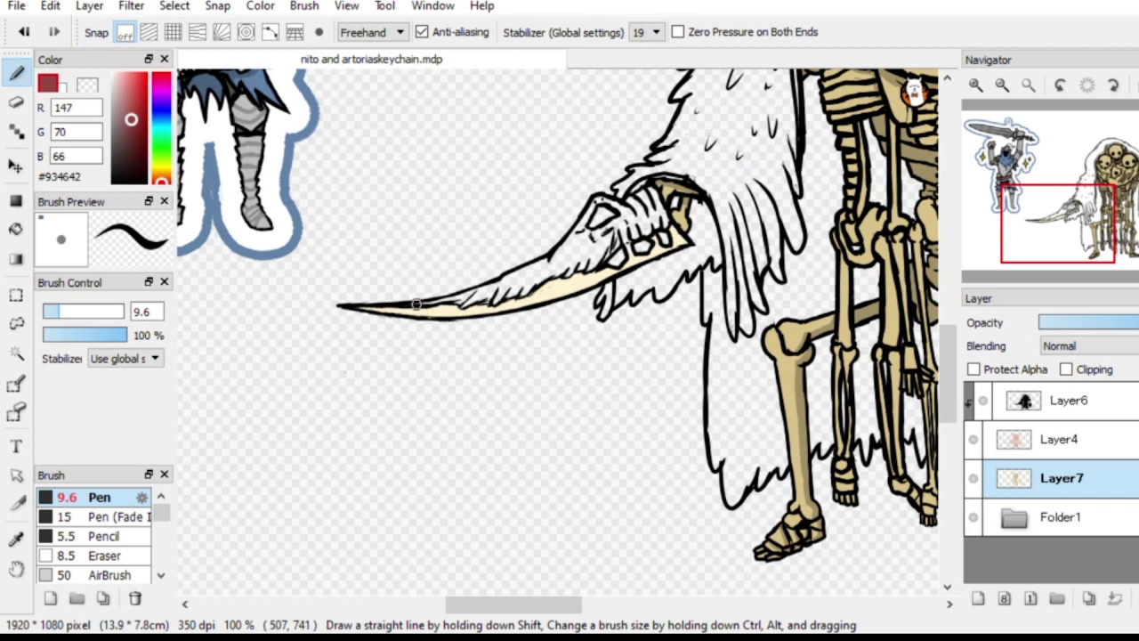
drag(416, 303, 467, 292)
key(ctrl+z)
Darken the red to #6F3F3D and paint the sword's ribbed hilt section around the hand on Layer7
drag(131, 119, 128, 135)
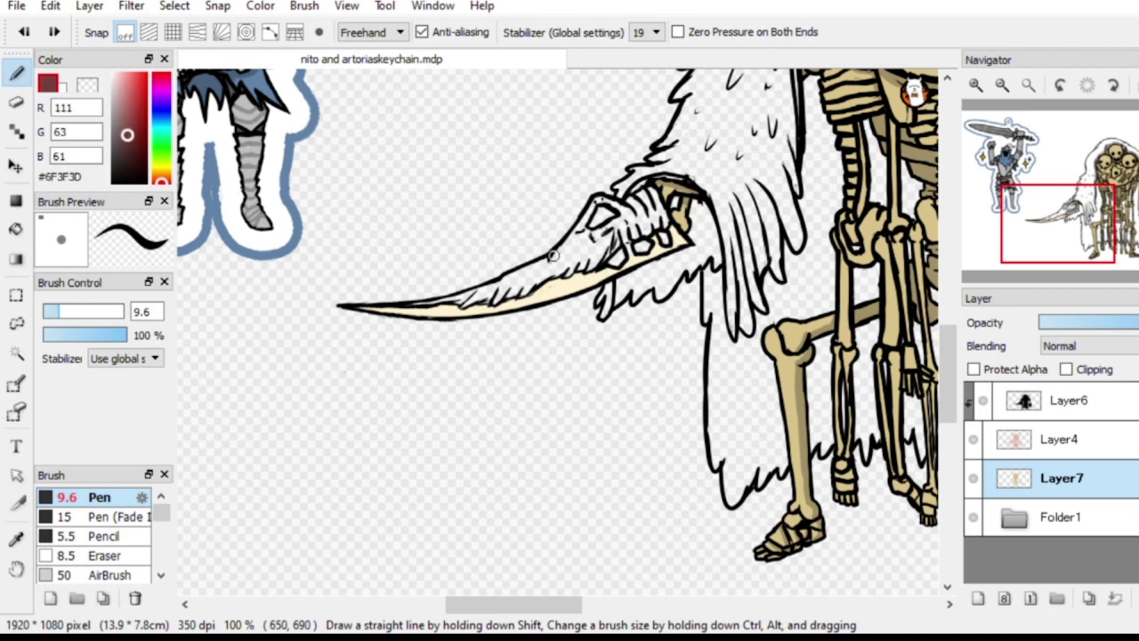
mouse_move(557, 255)
mouse_down()
mouse_move(548, 264)
mouse_move(568, 233)
mouse_move(605, 219)
mouse_move(613, 249)
mouse_up()
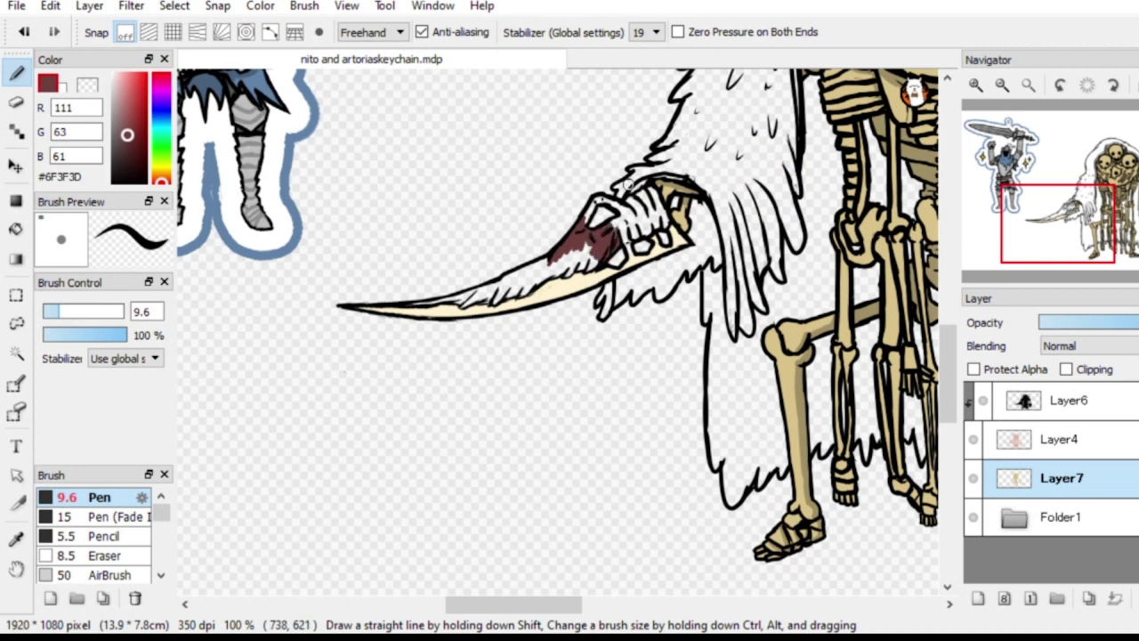
drag(606, 229, 623, 235)
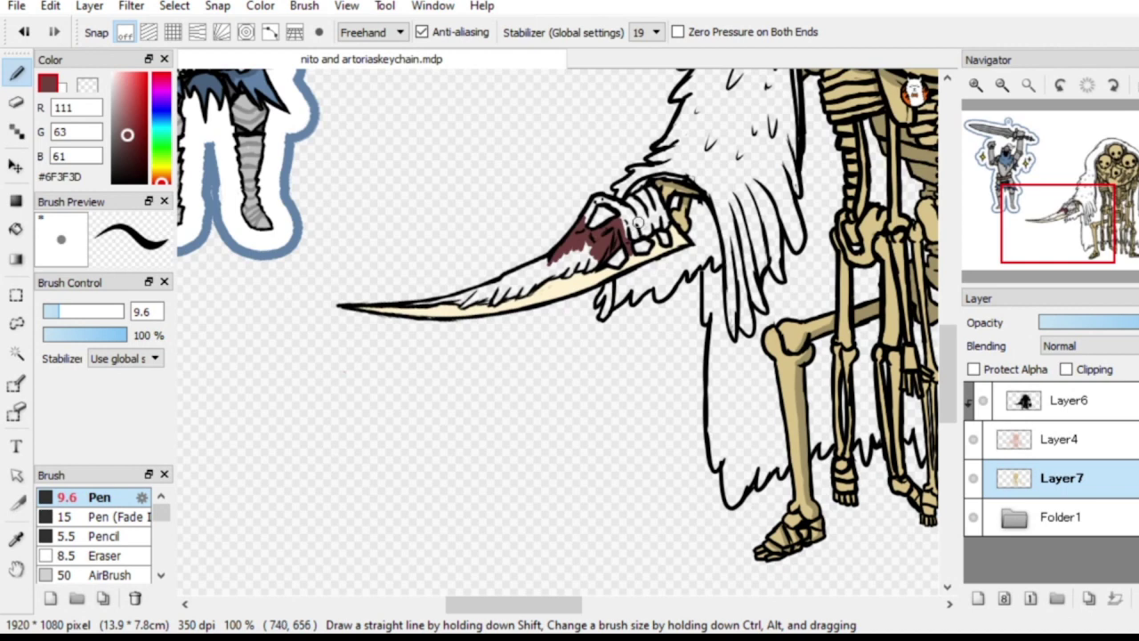
drag(625, 232, 630, 236)
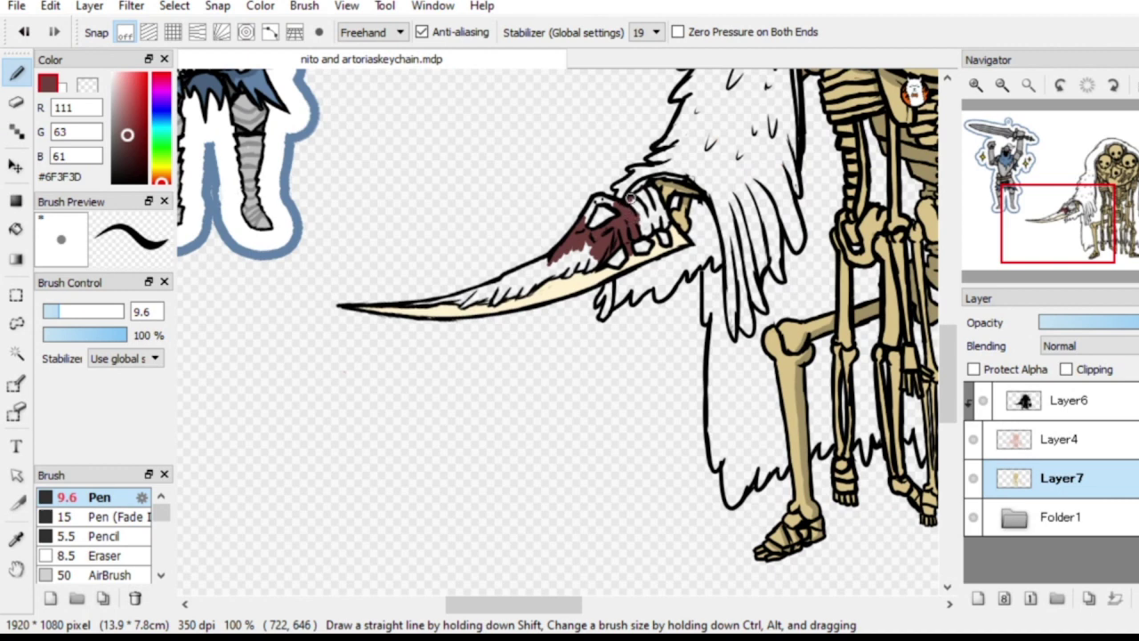
mouse_move(630, 198)
mouse_down()
mouse_move(638, 223)
mouse_move(651, 193)
mouse_move(662, 207)
mouse_up()
drag(577, 229, 594, 208)
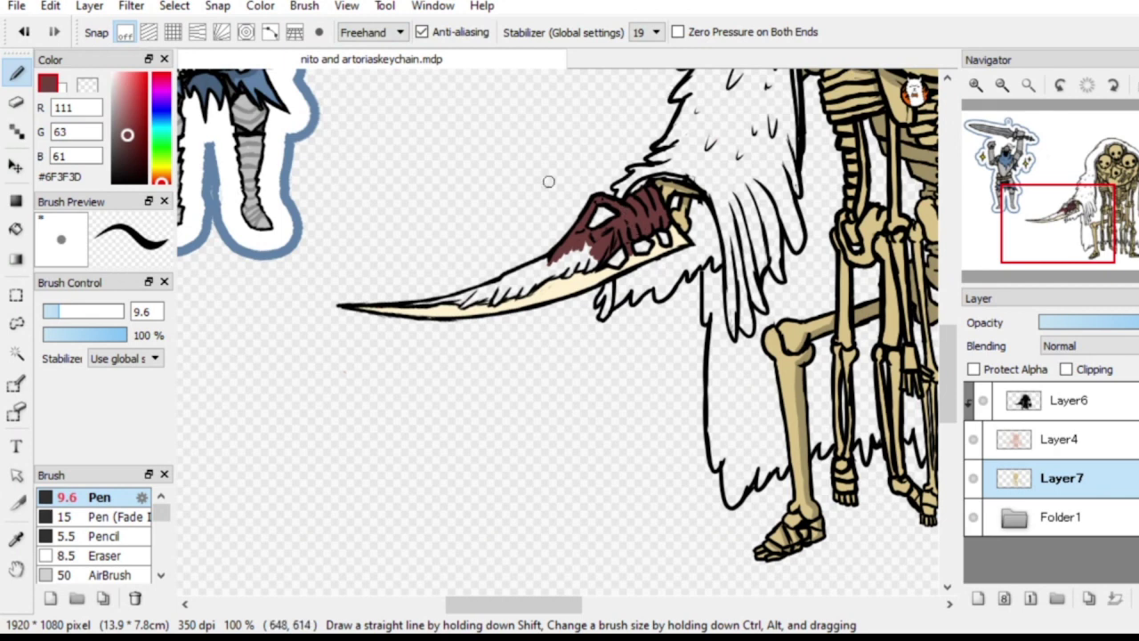
Fill the rest of the blade's back with the dark red #6F3F3D, from near the tip up to the hilt
mouse_move(420, 303)
mouse_down()
mouse_move(461, 296)
mouse_move(432, 300)
mouse_move(466, 299)
mouse_move(508, 266)
mouse_move(434, 303)
mouse_move(568, 259)
mouse_move(573, 243)
mouse_move(578, 252)
mouse_move(554, 266)
mouse_move(582, 262)
mouse_up()
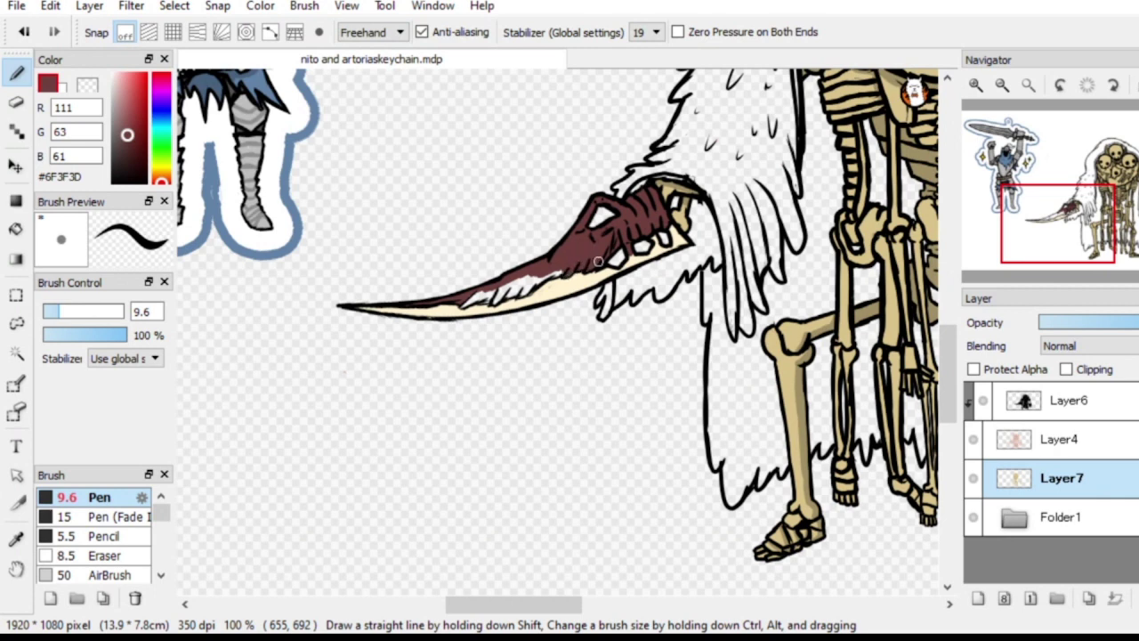
drag(598, 262, 589, 264)
mouse_move(474, 285)
mouse_down()
mouse_move(464, 305)
mouse_move(523, 292)
mouse_move(532, 281)
mouse_move(507, 288)
mouse_move(560, 270)
mouse_move(579, 241)
mouse_up()
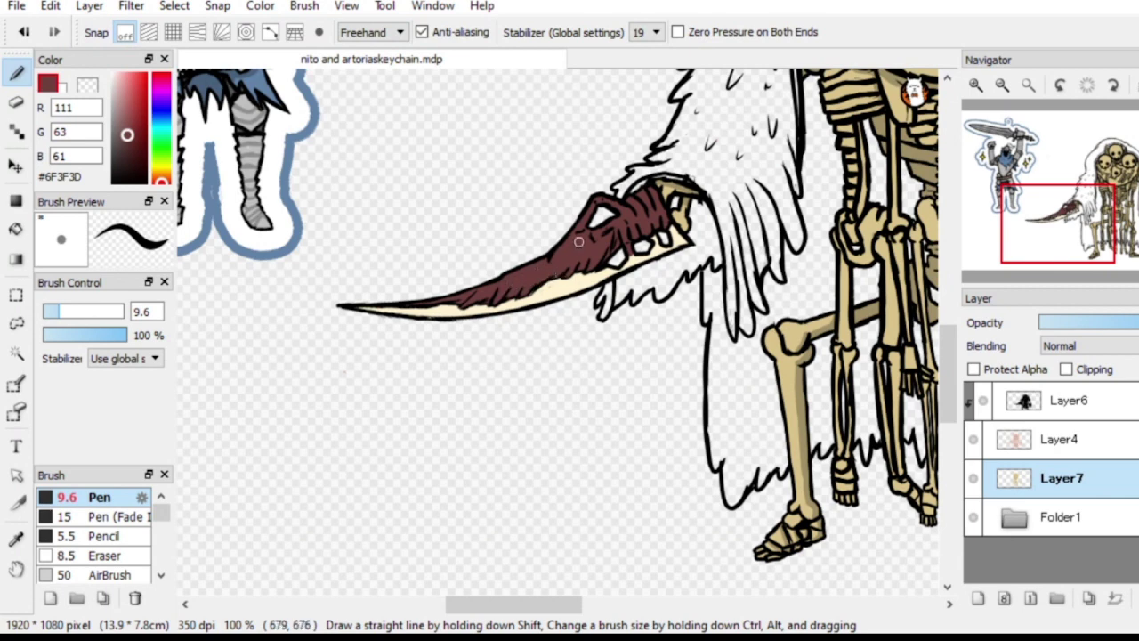
Sample the sword's dark red #6F3F3D and try it on Layer7 on the torso mass beneath the left skull
click(1062, 439)
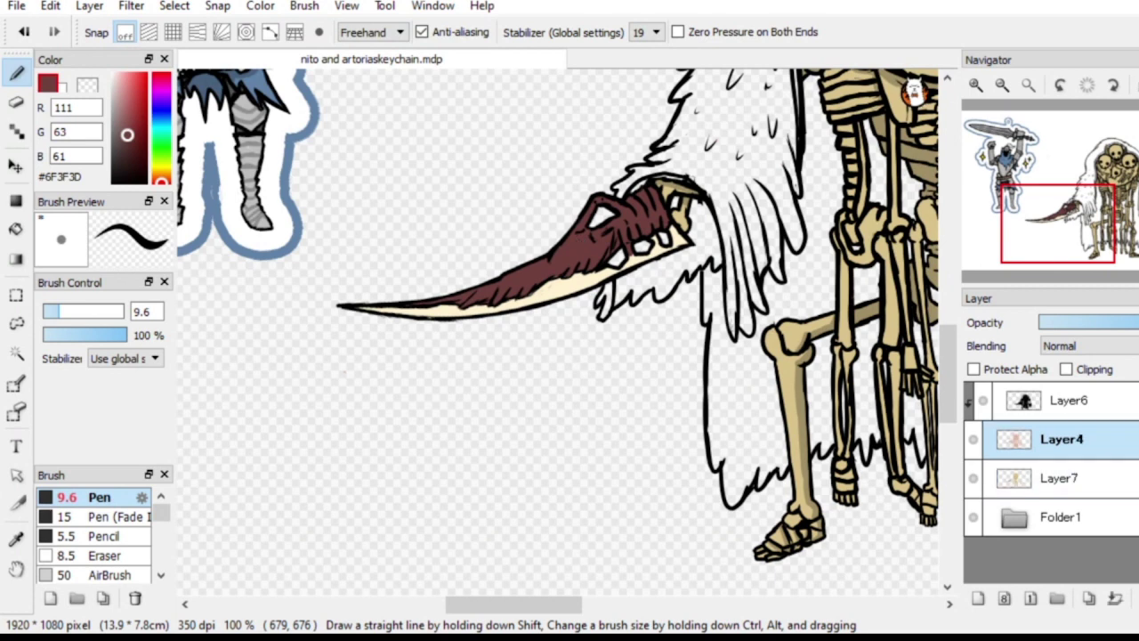
click(113, 181)
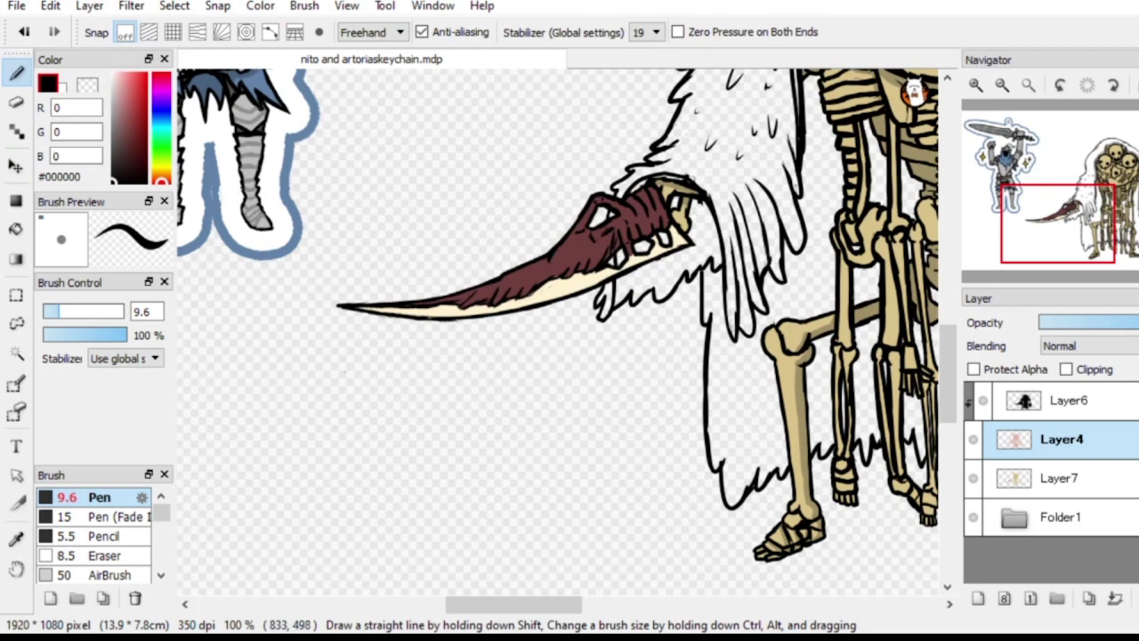
click(1083, 232)
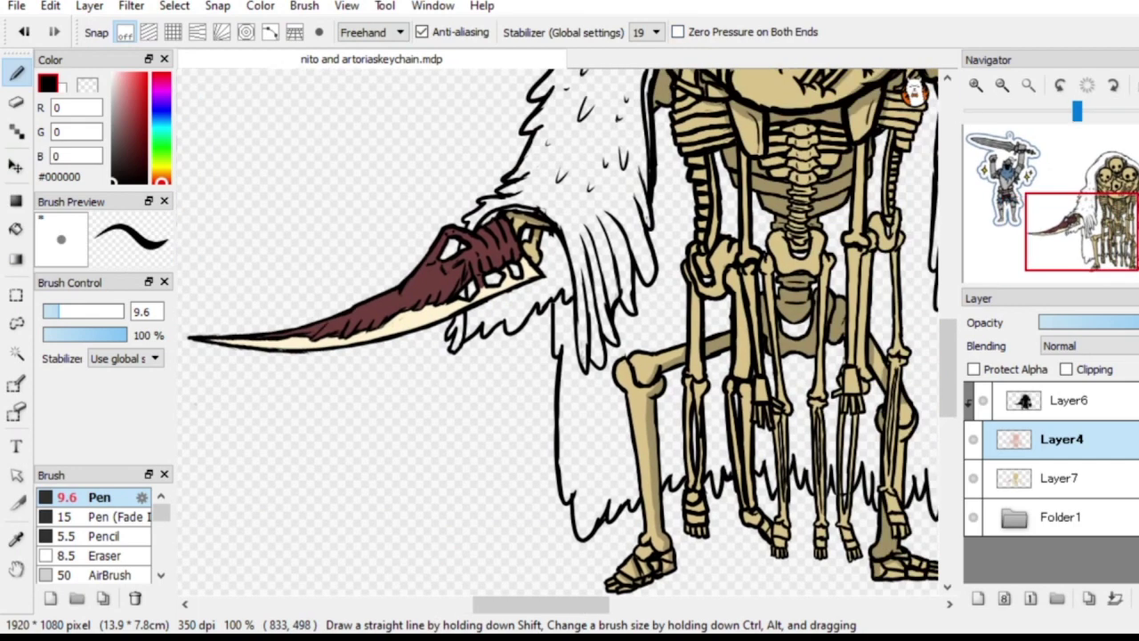
drag(1082, 231, 1106, 204)
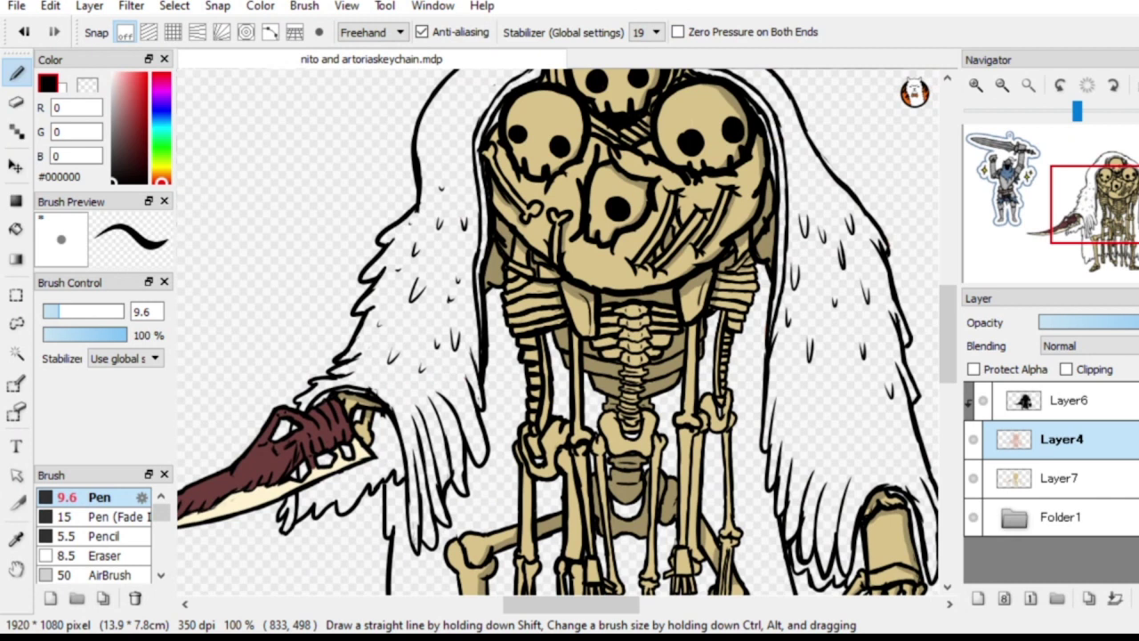
alt+click(324, 429)
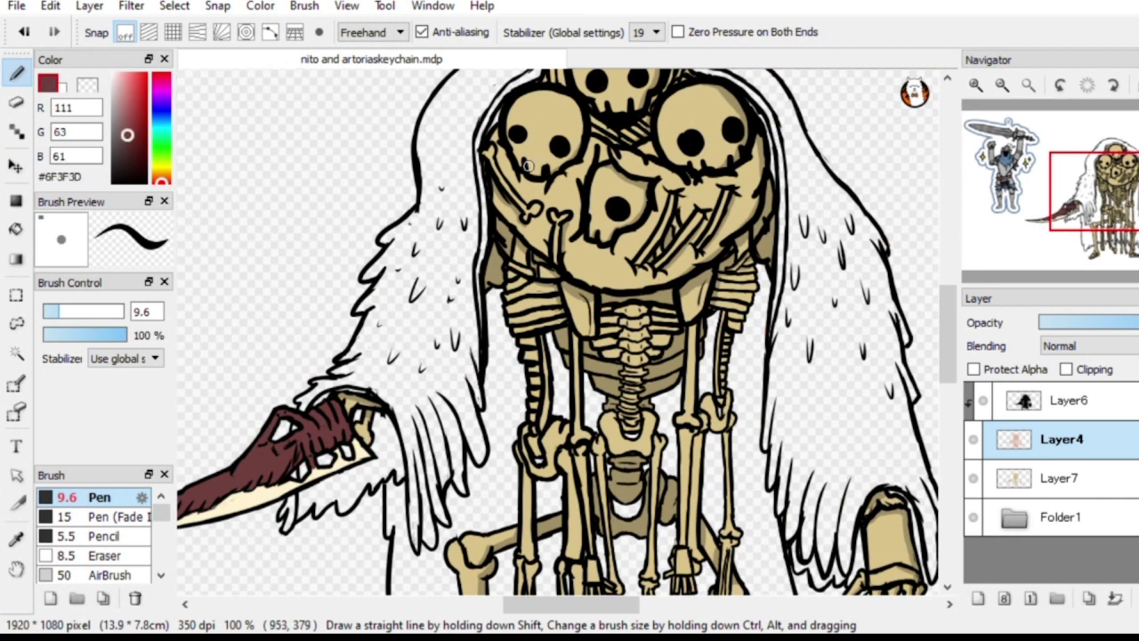
click(1061, 478)
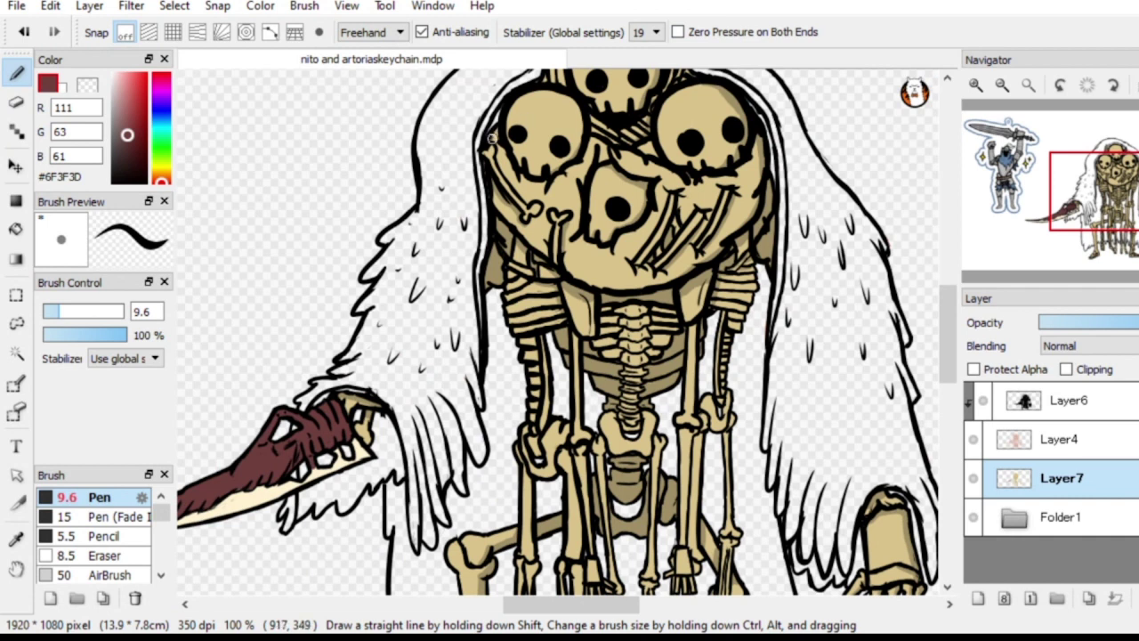
mouse_move(494, 141)
mouse_down()
mouse_move(508, 179)
mouse_move(502, 114)
mouse_move(512, 171)
mouse_move(497, 199)
mouse_move(492, 180)
mouse_move(507, 220)
mouse_move(496, 189)
mouse_move(520, 213)
mouse_move(507, 168)
mouse_up()
mouse_move(521, 220)
mouse_down()
mouse_move(506, 217)
mouse_move(520, 228)
mouse_up()
Darken the colour to #4E3635 and paint the torso mass around the two loose bones below the left skull
drag(127, 134, 122, 149)
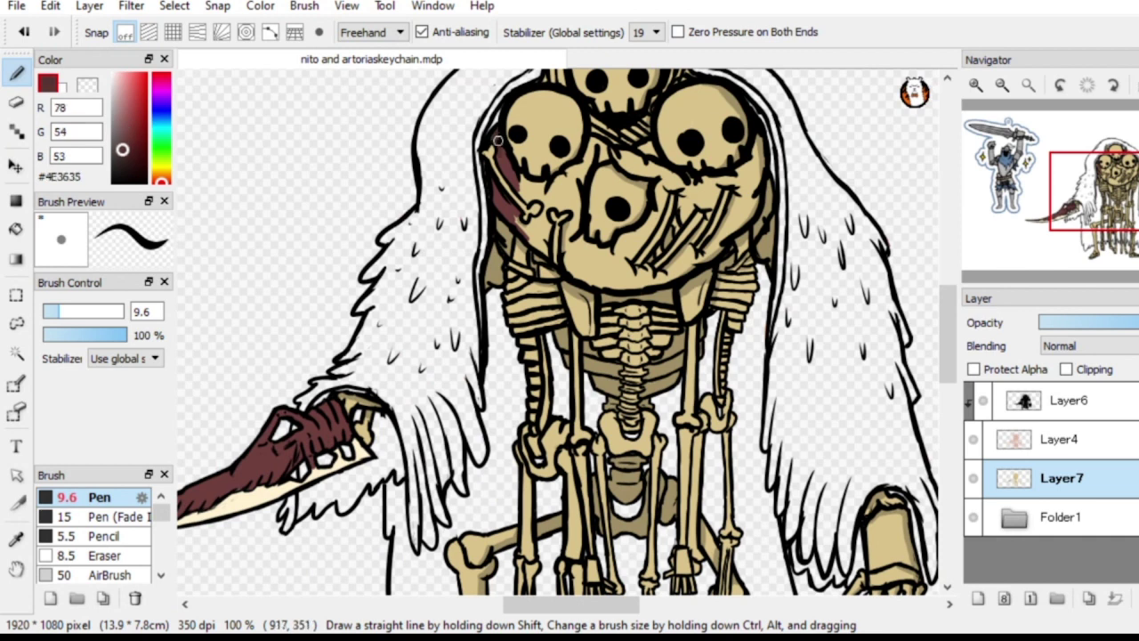
drag(499, 139, 510, 171)
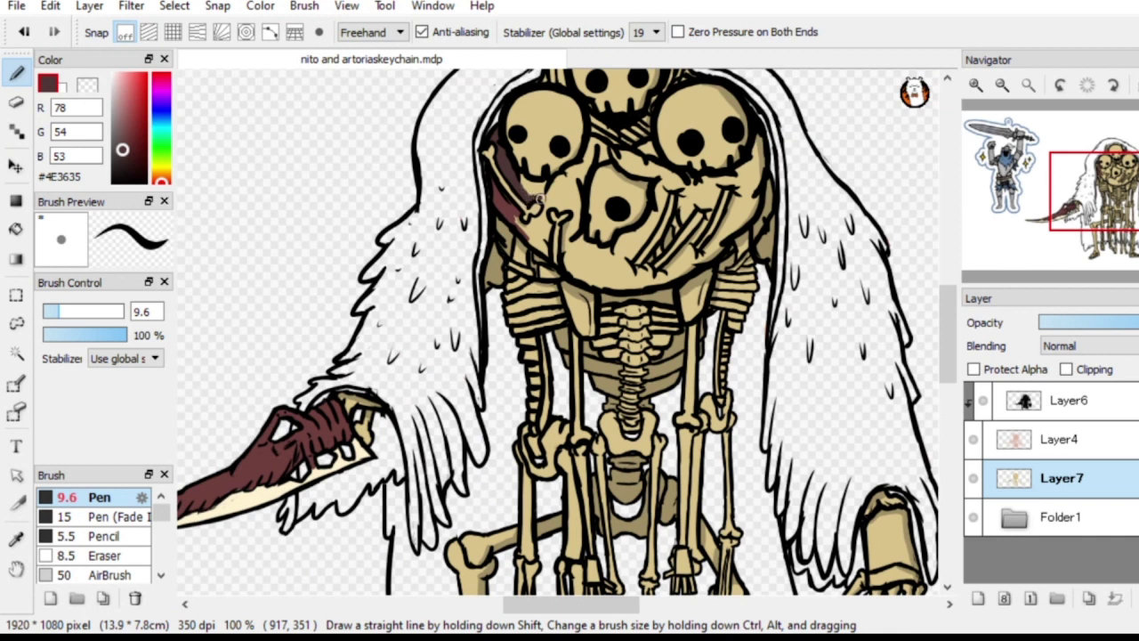
mouse_move(545, 208)
mouse_down()
mouse_move(532, 221)
mouse_move(533, 187)
mouse_up()
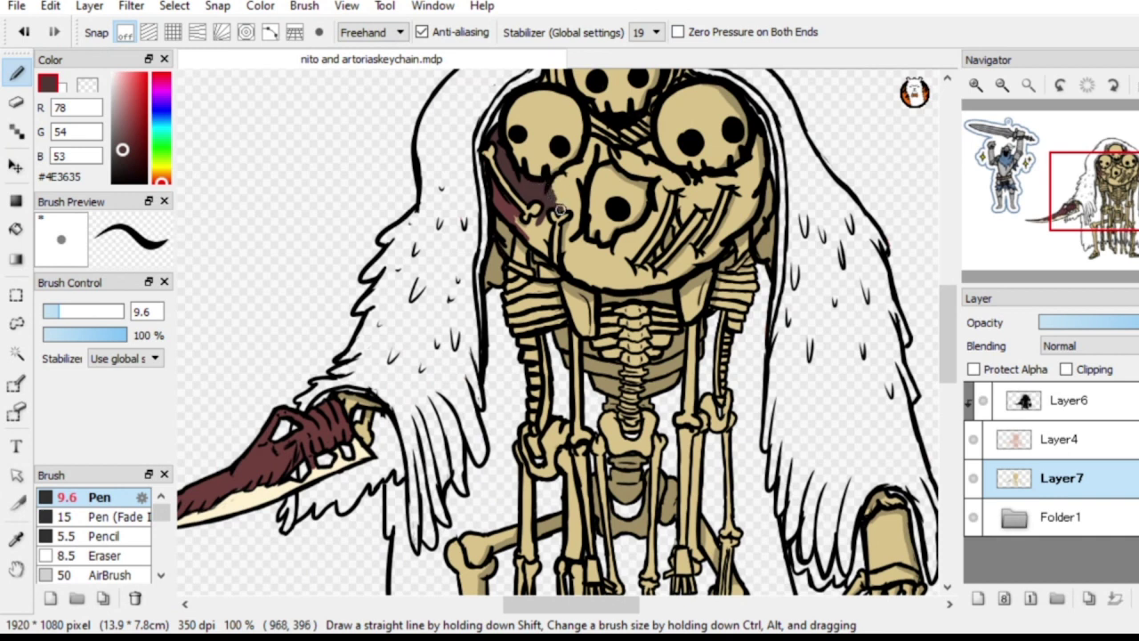
mouse_move(570, 210)
mouse_down()
mouse_move(566, 252)
mouse_move(562, 243)
mouse_up()
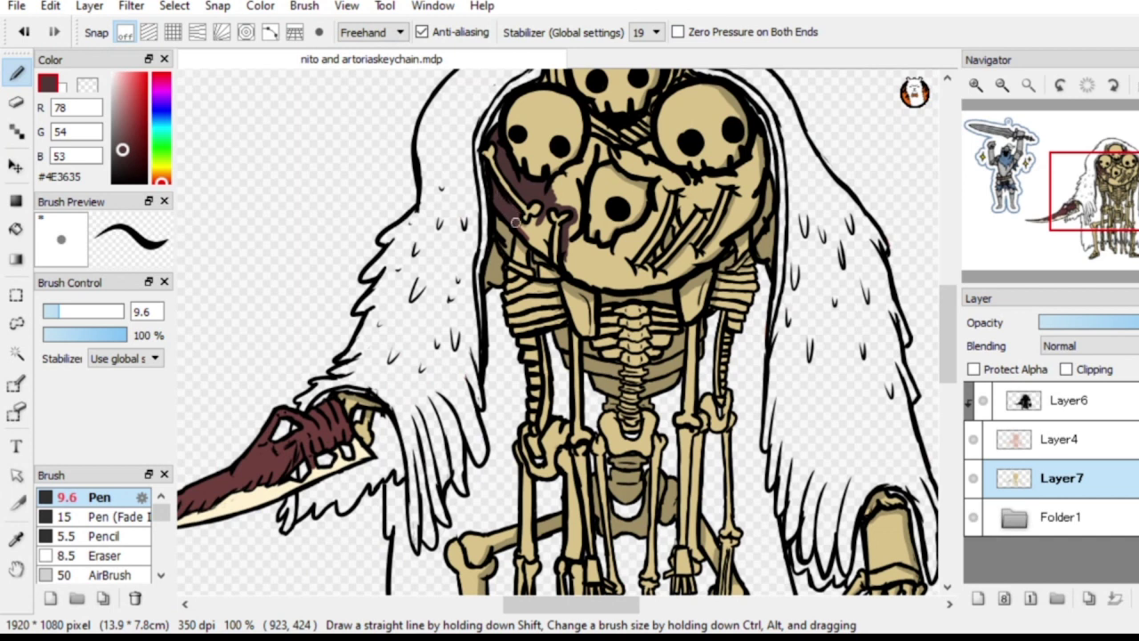
mouse_move(515, 222)
mouse_down()
mouse_move(503, 213)
mouse_move(543, 242)
mouse_move(543, 222)
mouse_move(525, 227)
mouse_up()
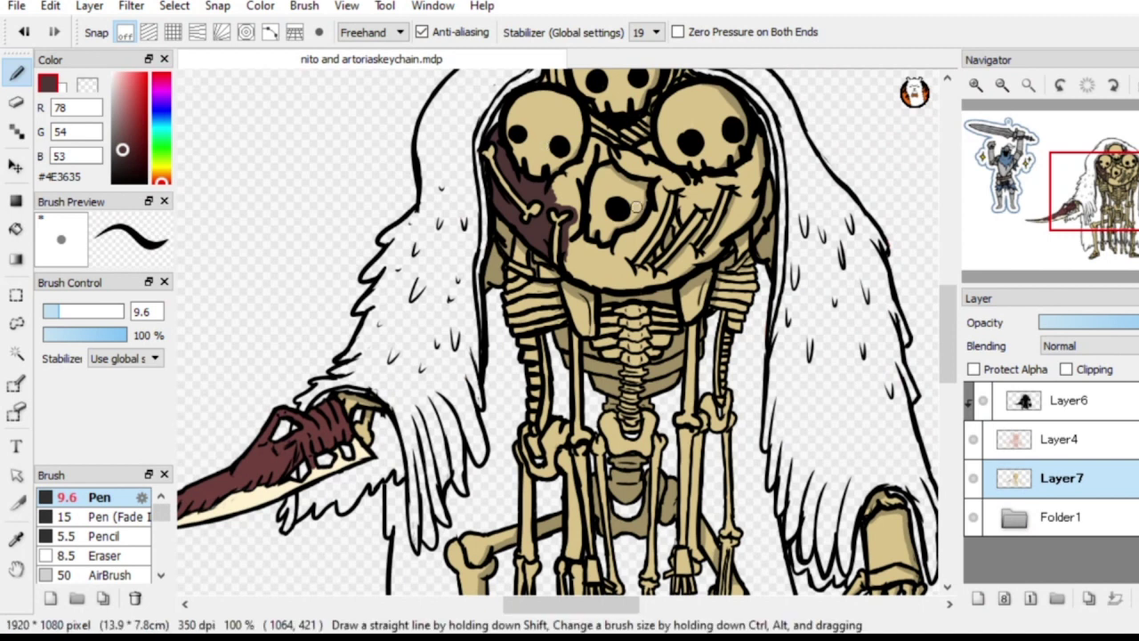
Extend the dark brown #4E3635 around the central one-eyed skull, below it, beside the left skull and above it
mouse_move(571, 262)
mouse_down()
mouse_move(581, 248)
mouse_move(619, 255)
mouse_up()
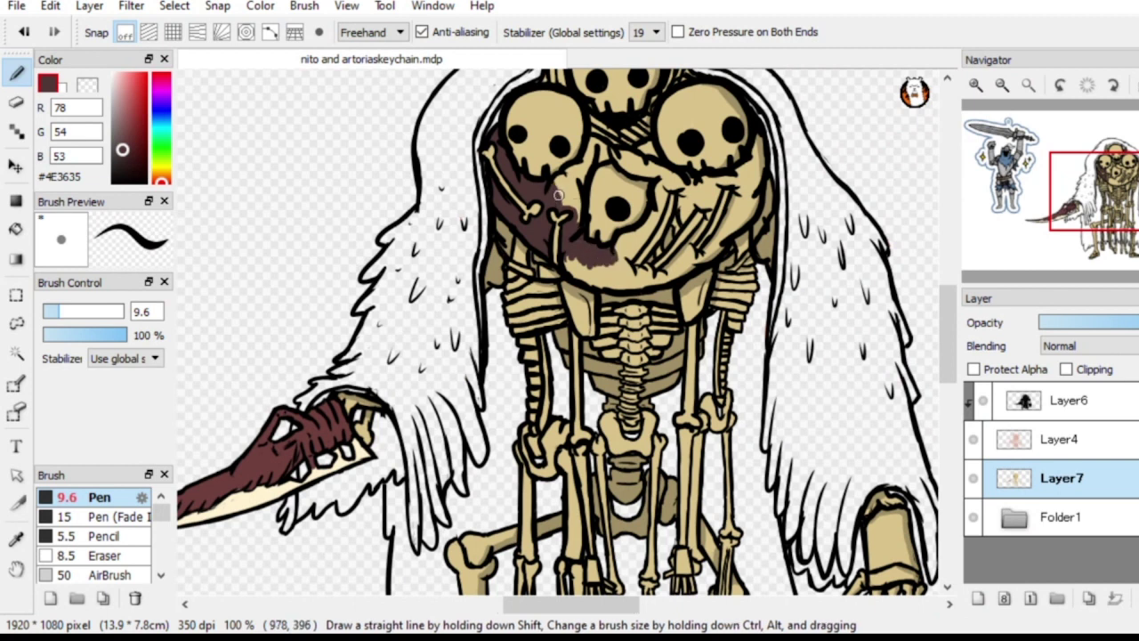
mouse_move(558, 195)
mouse_down()
mouse_move(559, 177)
mouse_move(562, 195)
mouse_move(577, 198)
mouse_move(566, 166)
mouse_move(577, 182)
mouse_move(592, 144)
mouse_up()
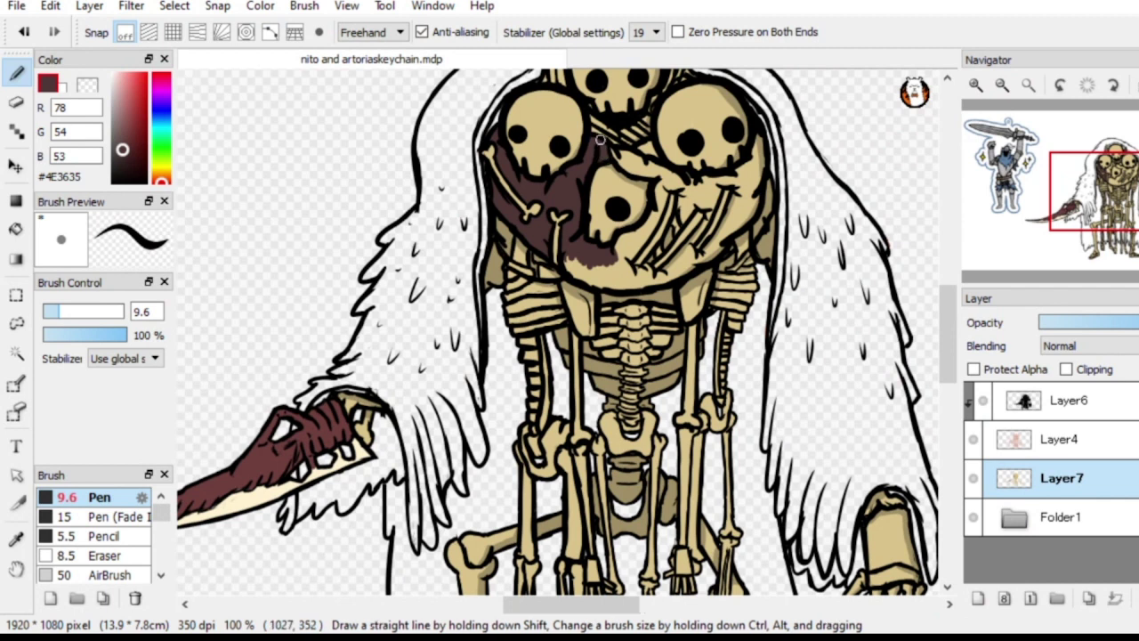
mouse_move(612, 150)
mouse_down()
mouse_move(622, 164)
mouse_move(651, 169)
mouse_move(647, 145)
mouse_up()
Paint the torso mass below the right skull and around the cluster of crossed bones with the dark brown #4E3635
drag(1112, 211, 1123, 191)
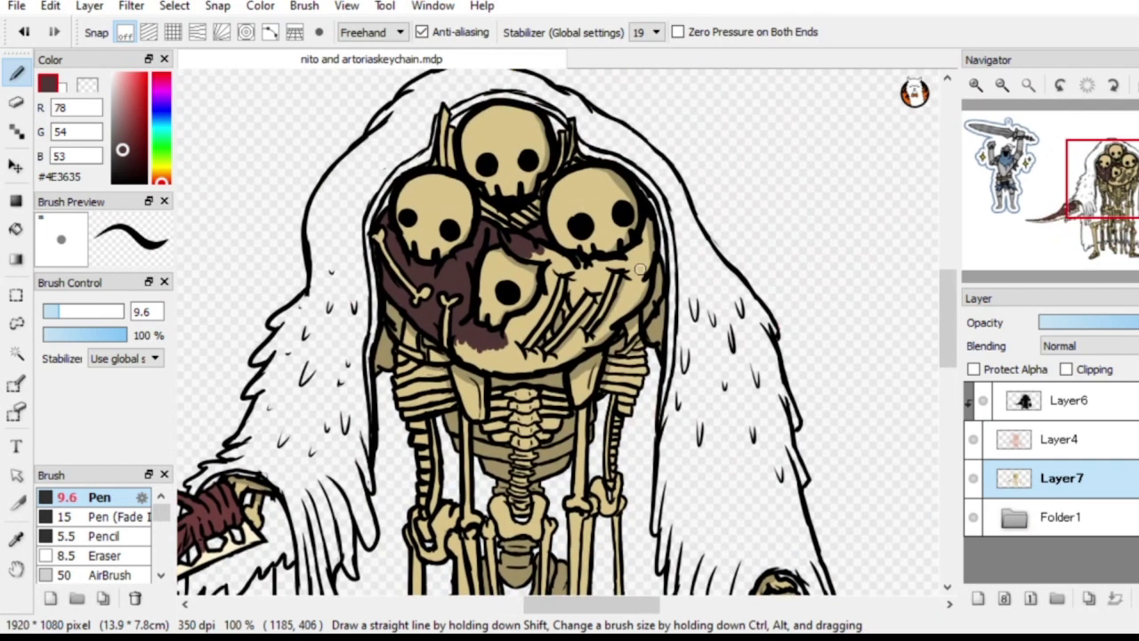
drag(649, 228, 635, 281)
mouse_move(533, 257)
mouse_down()
mouse_move(549, 258)
mouse_move(555, 280)
mouse_up()
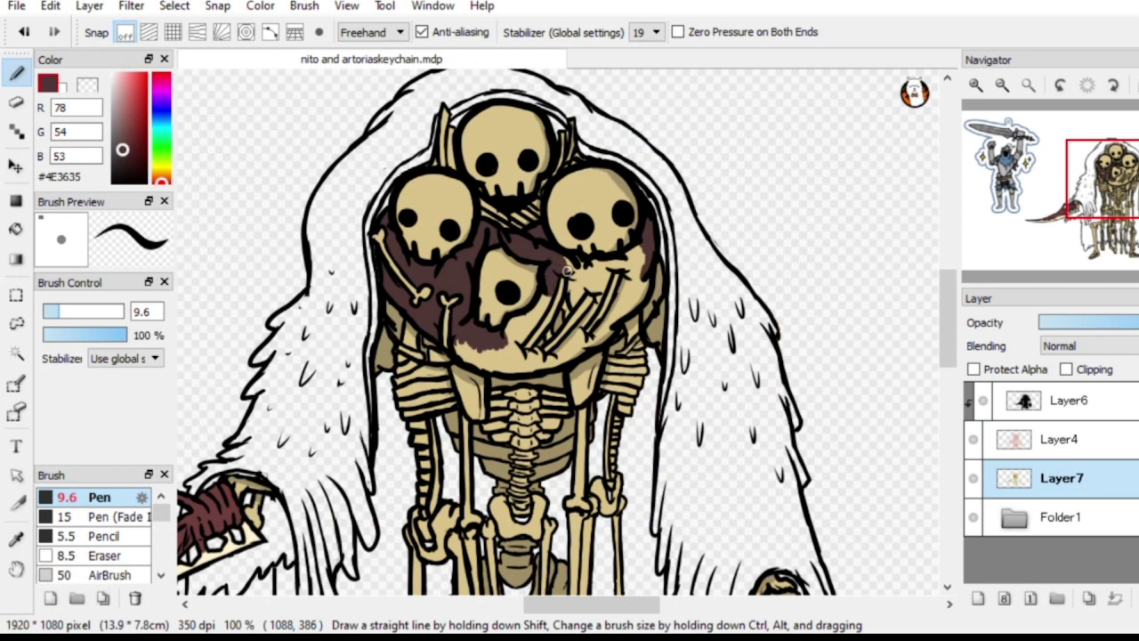
drag(569, 285, 581, 283)
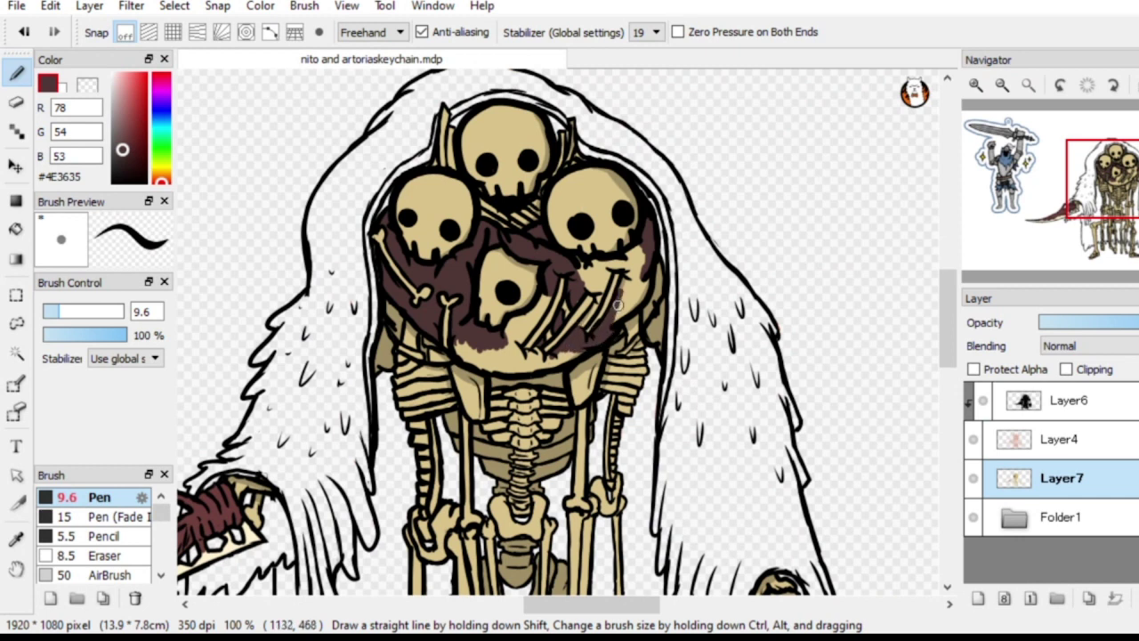
mouse_move(617, 305)
mouse_down()
mouse_move(632, 292)
mouse_move(625, 312)
mouse_move(643, 292)
mouse_move(624, 284)
mouse_move(634, 266)
mouse_move(639, 276)
mouse_move(628, 268)
mouse_up()
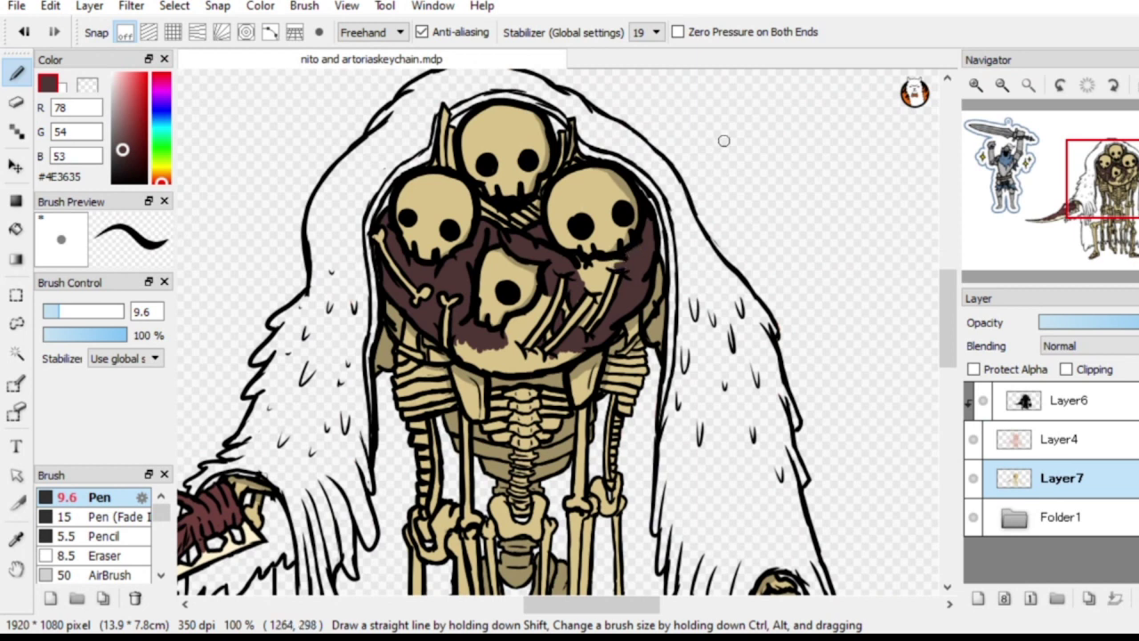
mouse_move(514, 318)
mouse_down()
mouse_move(549, 291)
mouse_move(514, 339)
mouse_move(520, 321)
mouse_up()
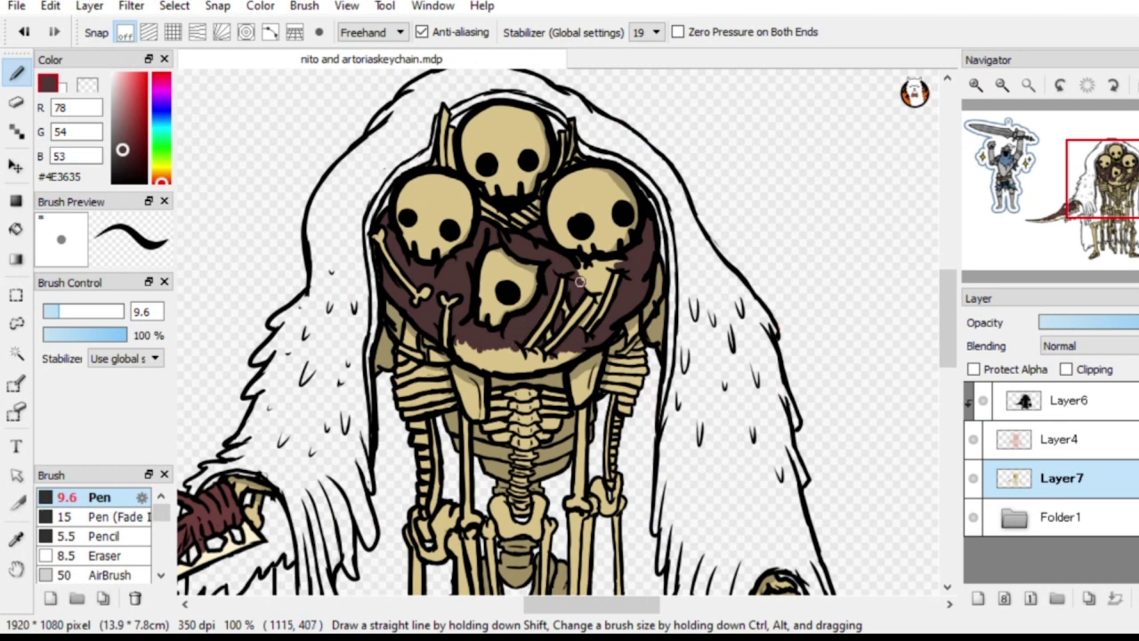